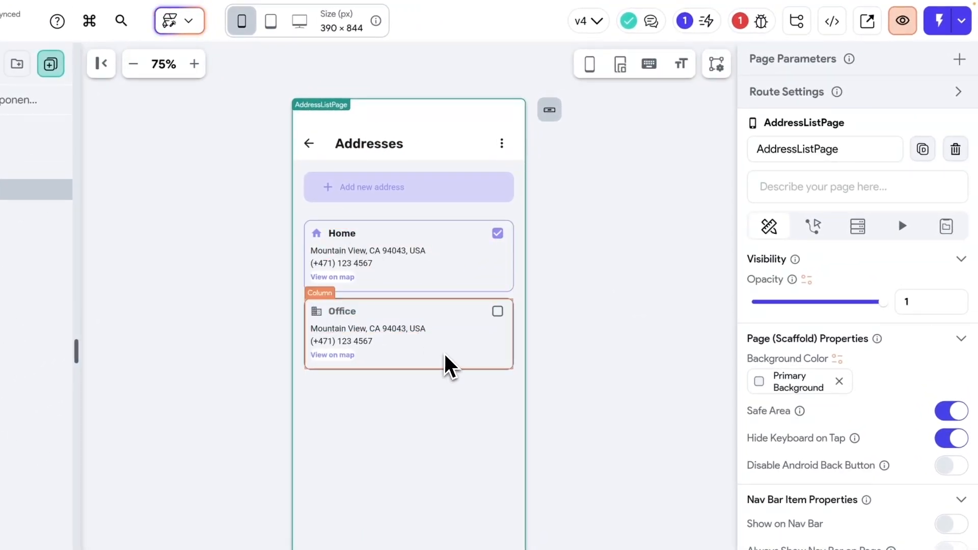
# Inspect the title and address text widgets of the Home card on the Addresses page.
pyautogui.click(346, 238)
pyautogui.click(348, 254)
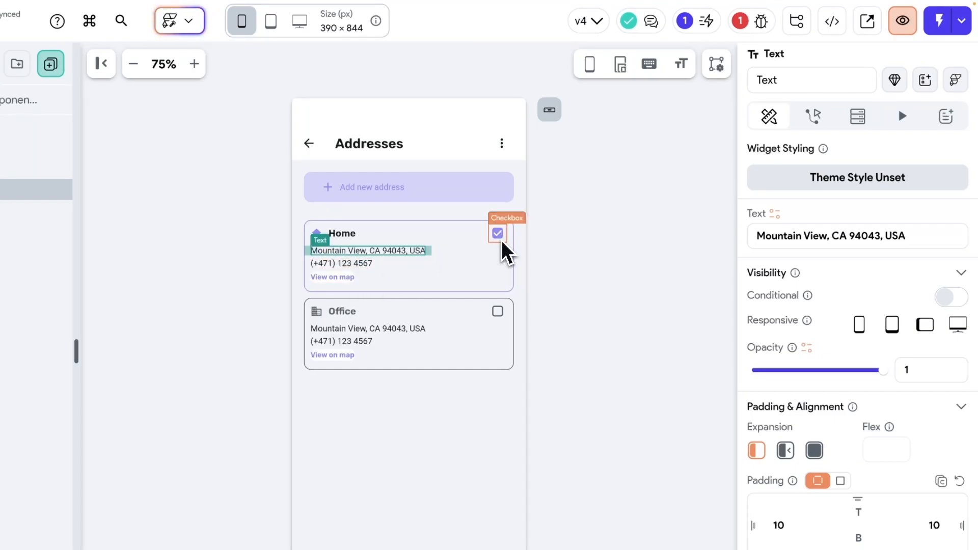
pyautogui.click(350, 239)
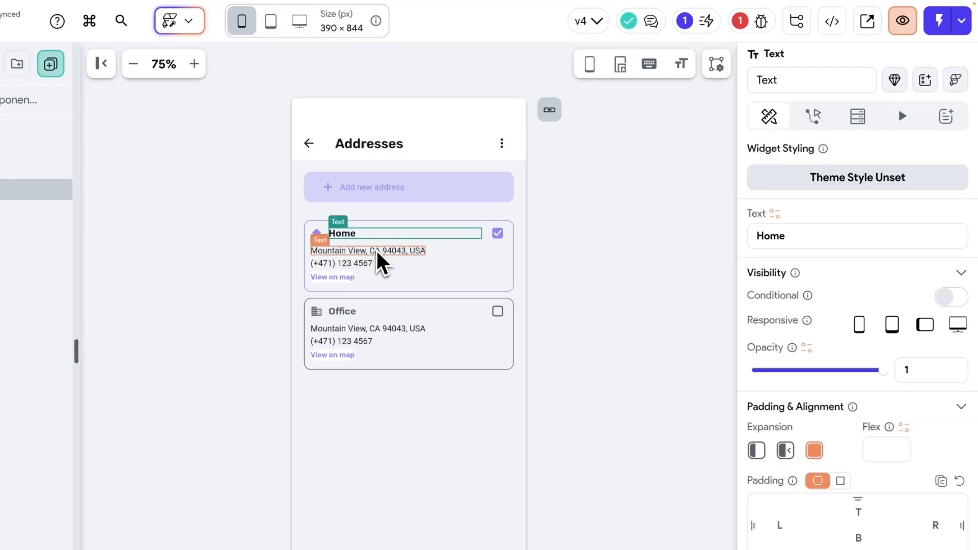
pyautogui.click(395, 214)
# Switch to DB Browser for SQLite, create a database named course in the FlutterFlow project folder, and name its first table Address.
pyautogui.click(637, 266)
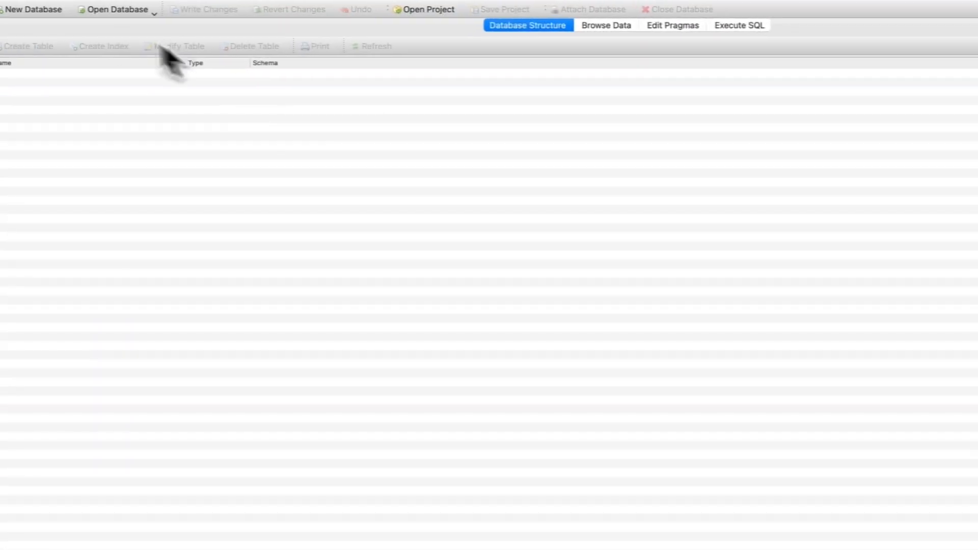
pyautogui.click(35, 11)
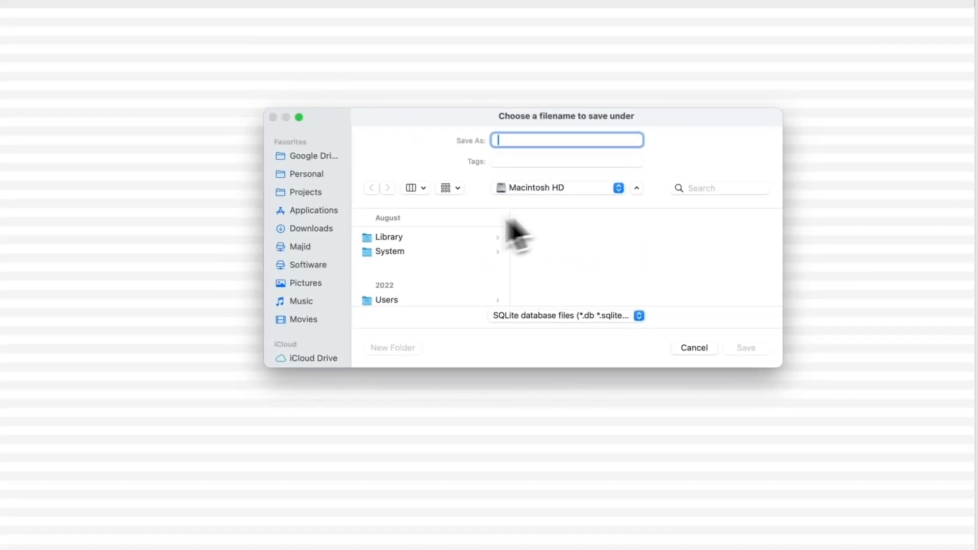
pyautogui.click(415, 213)
pyautogui.click(395, 249)
pyautogui.click(544, 235)
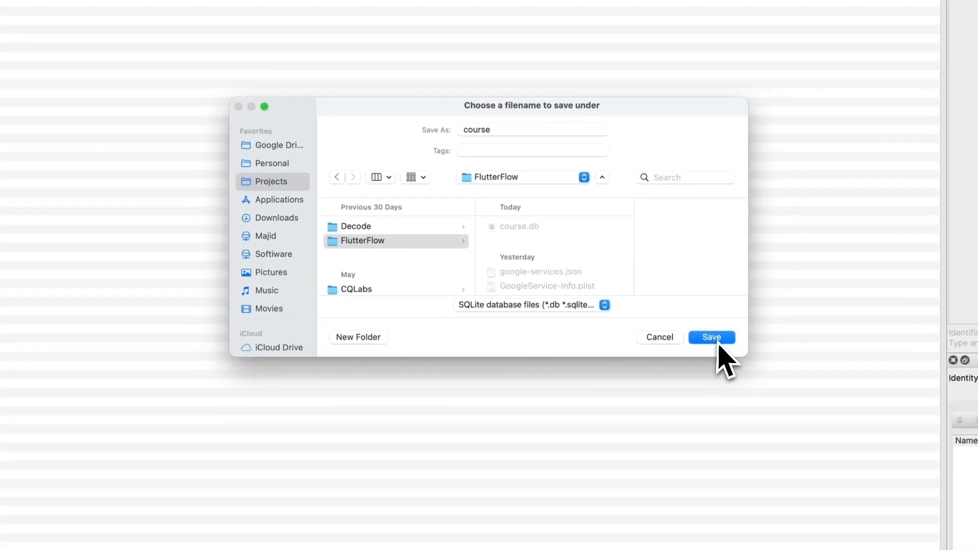
pyautogui.click(735, 345)
pyautogui.click(564, 303)
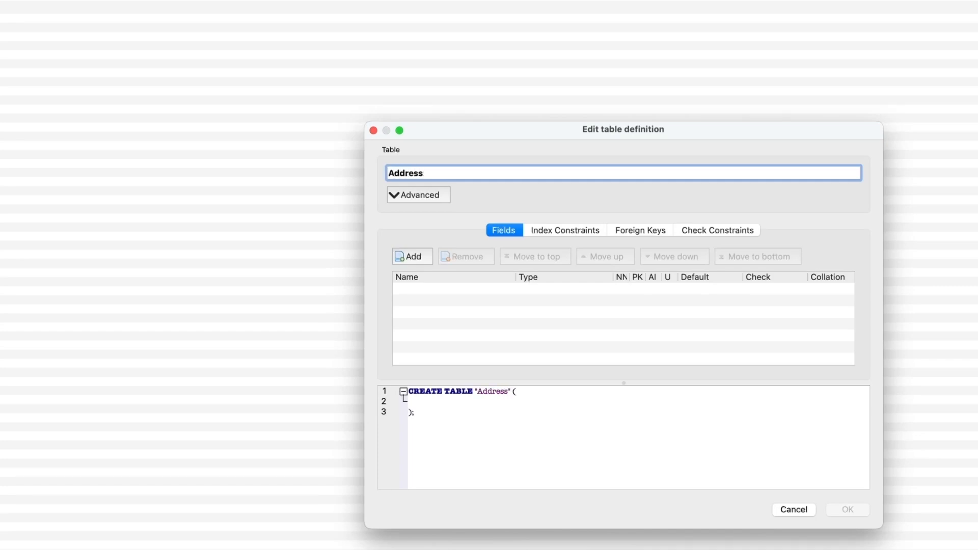
# Add an INTEGER field named ID to the Address table, set as not null, primary key and autoincrement.
pyautogui.click(413, 260)
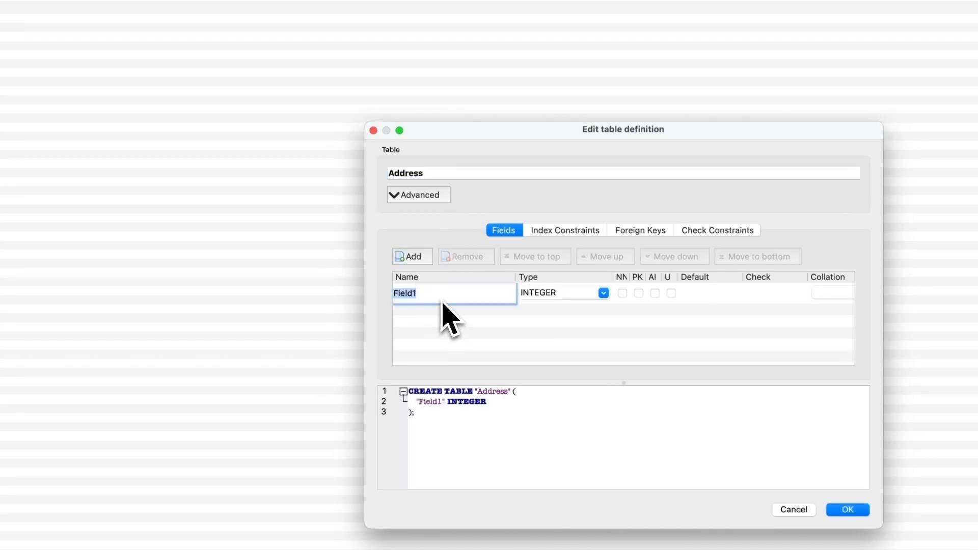
pyautogui.press('Return')
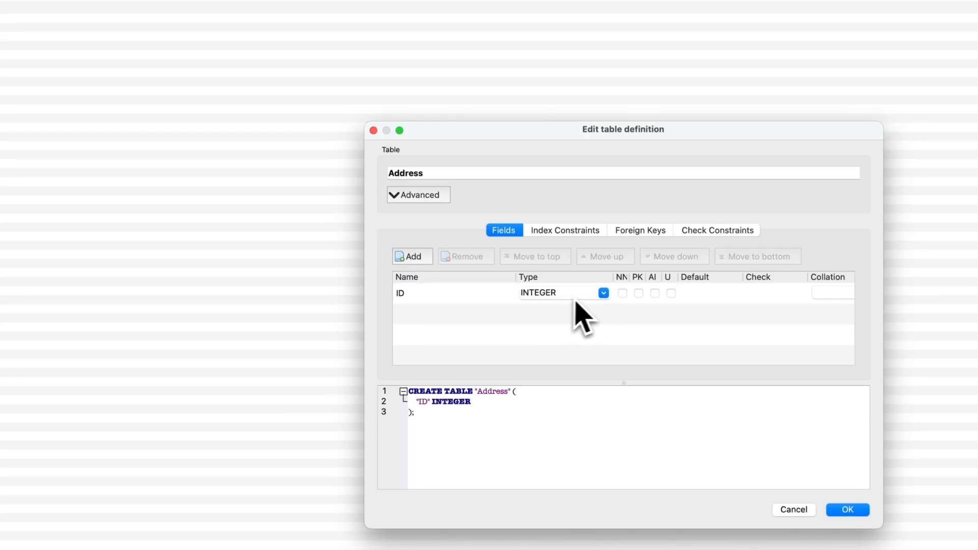
pyautogui.click(622, 294)
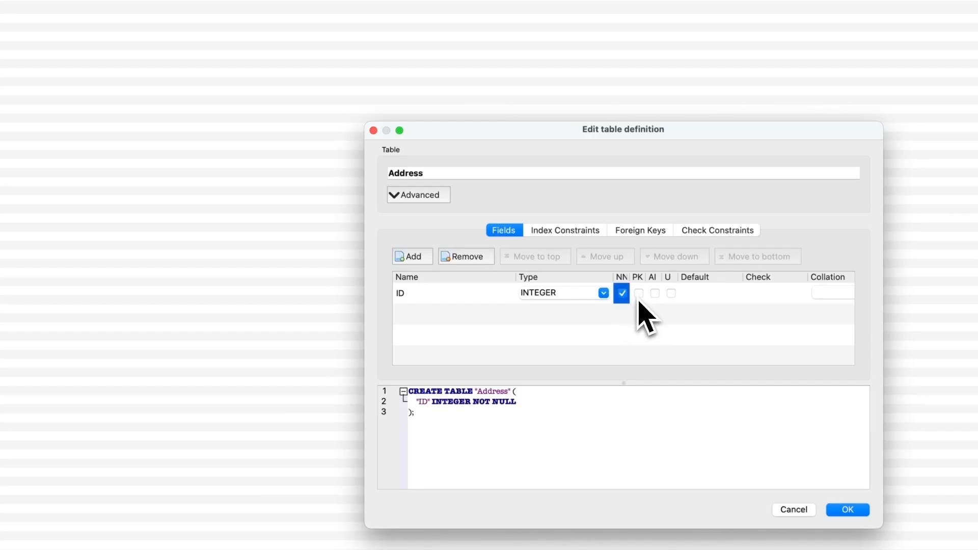
pyautogui.click(638, 294)
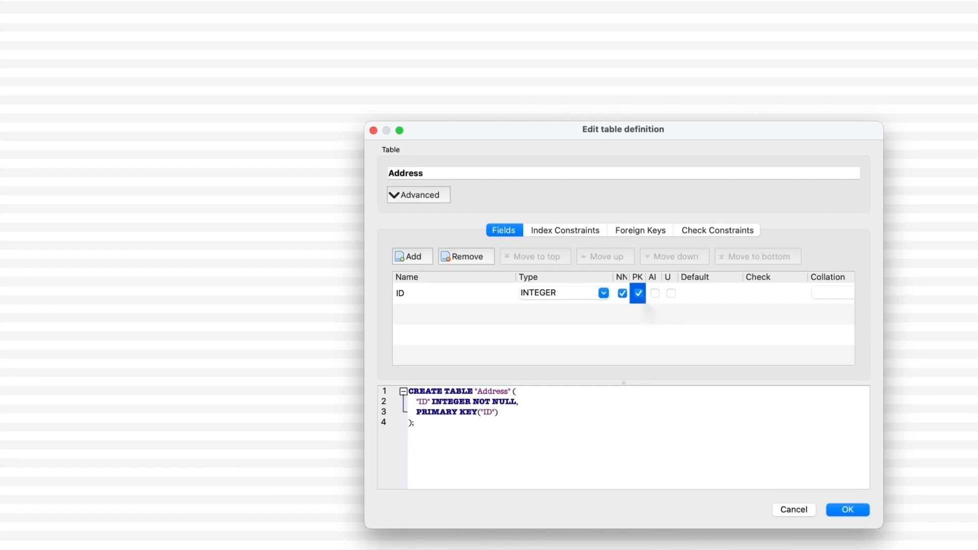
pyautogui.click(655, 294)
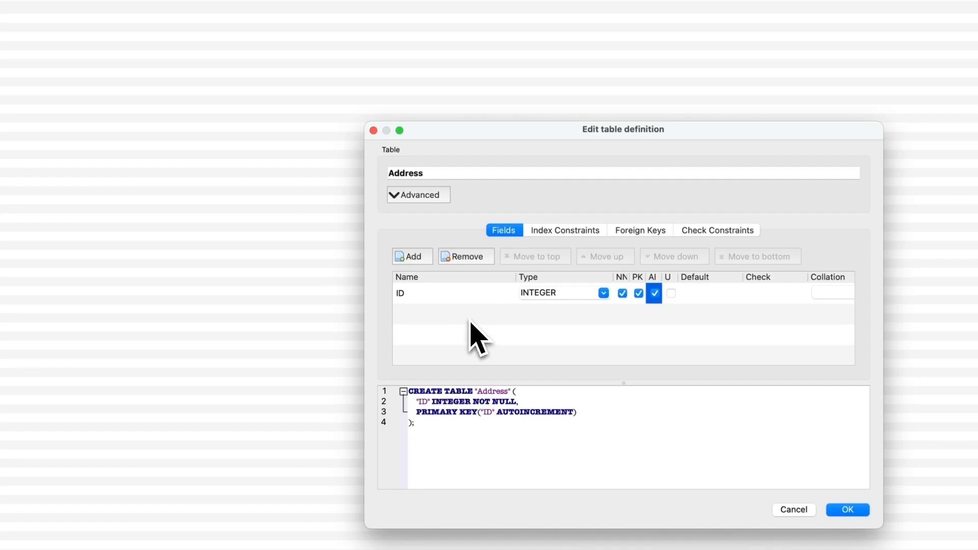
# Add a field named user_id with type TEXT and make it not null.
pyautogui.click(411, 257)
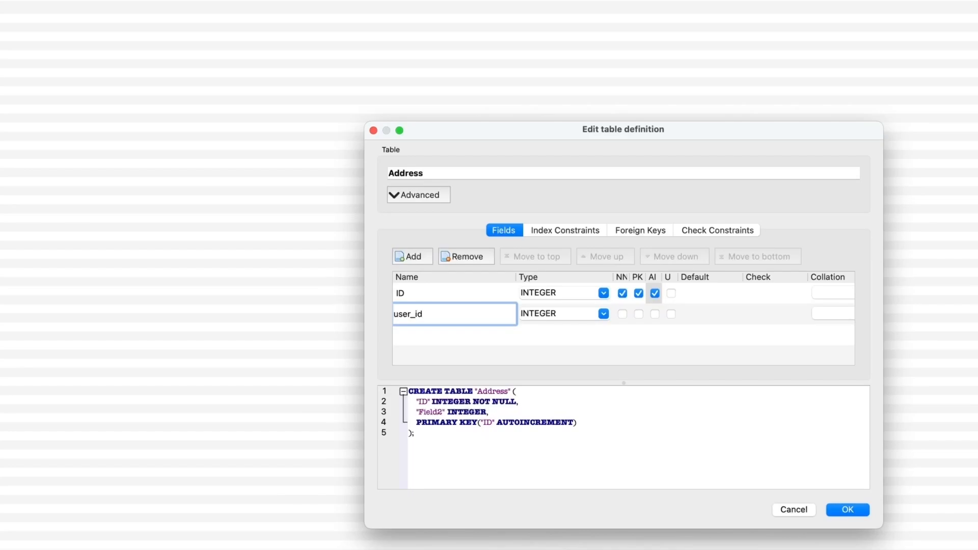
pyautogui.click(475, 349)
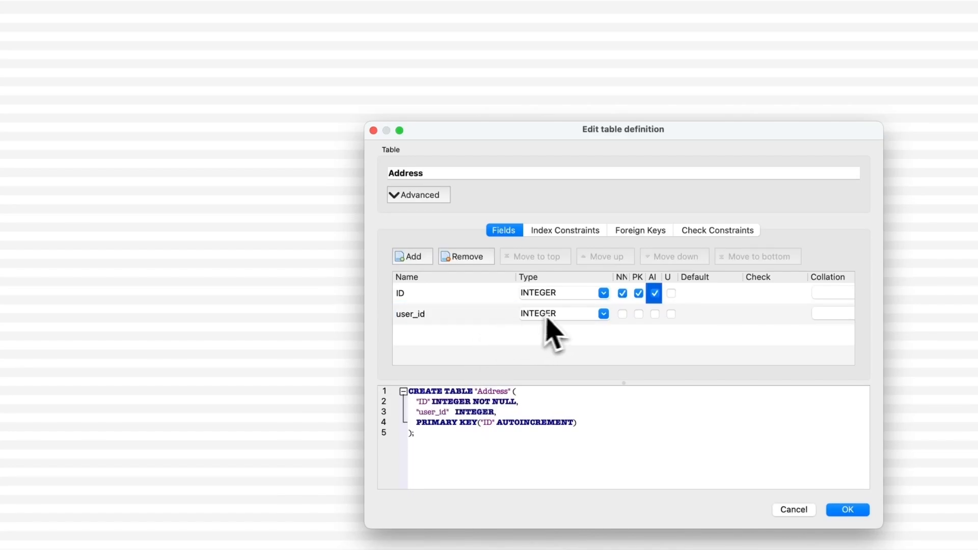
pyautogui.click(603, 314)
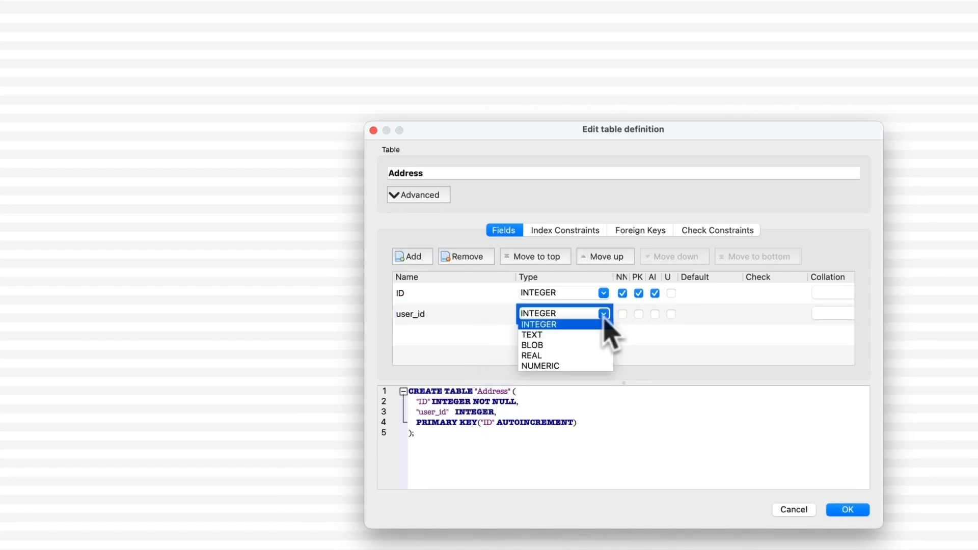
pyautogui.click(555, 335)
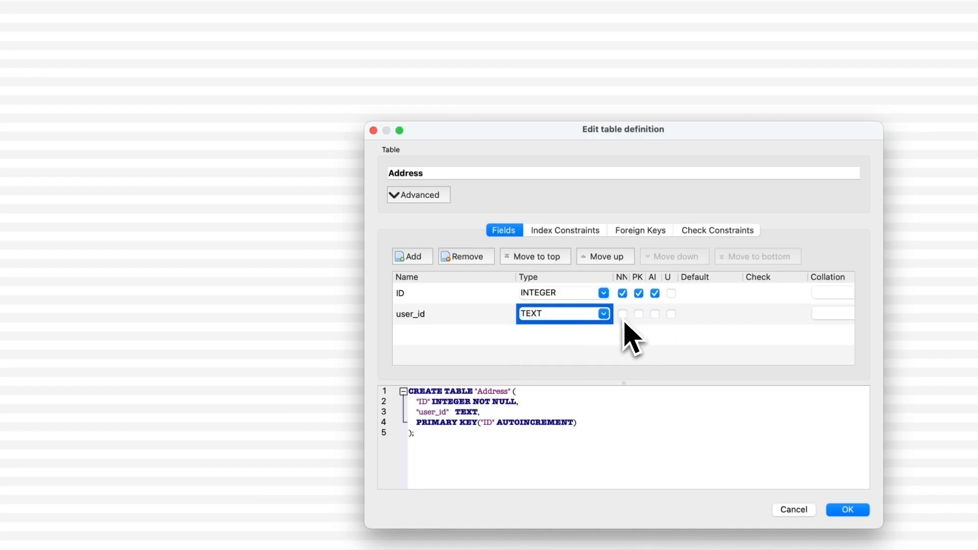
pyautogui.click(623, 314)
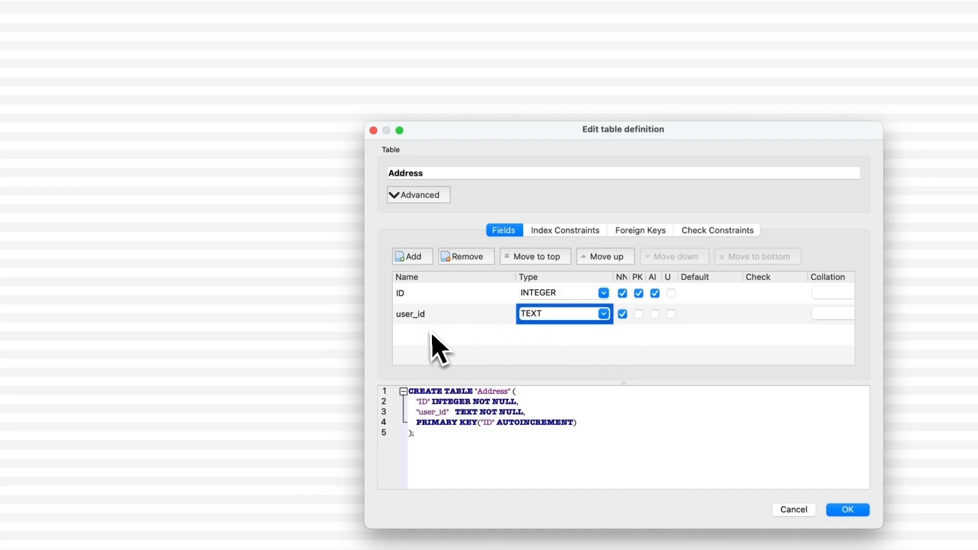
# Add a field named Title with type TEXT to the Address table.
pyautogui.click(413, 262)
pyautogui.write('Title')
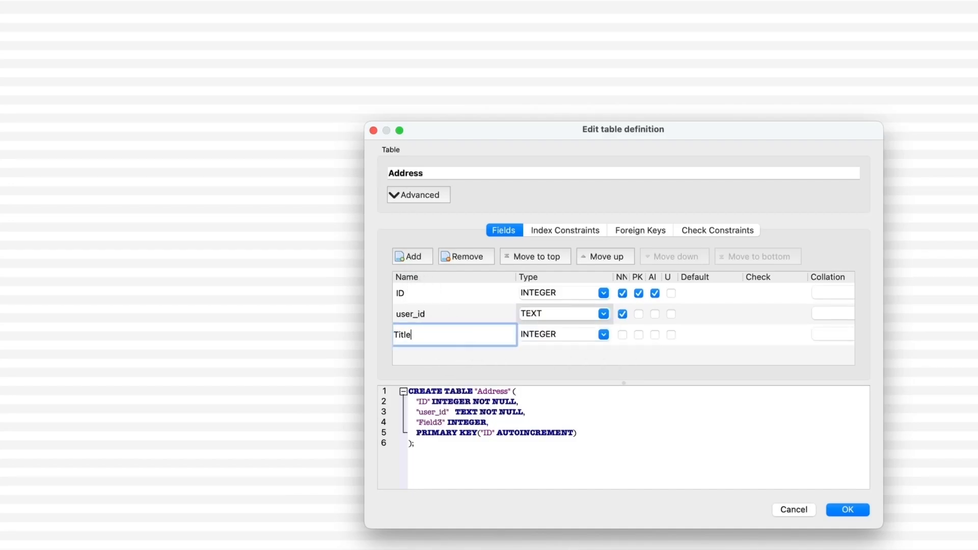
pyautogui.click(555, 334)
pyautogui.click(604, 334)
pyautogui.click(557, 354)
# Add a field named Address with type TEXT to the table definition.
pyautogui.click(414, 257)
pyautogui.write('Address')
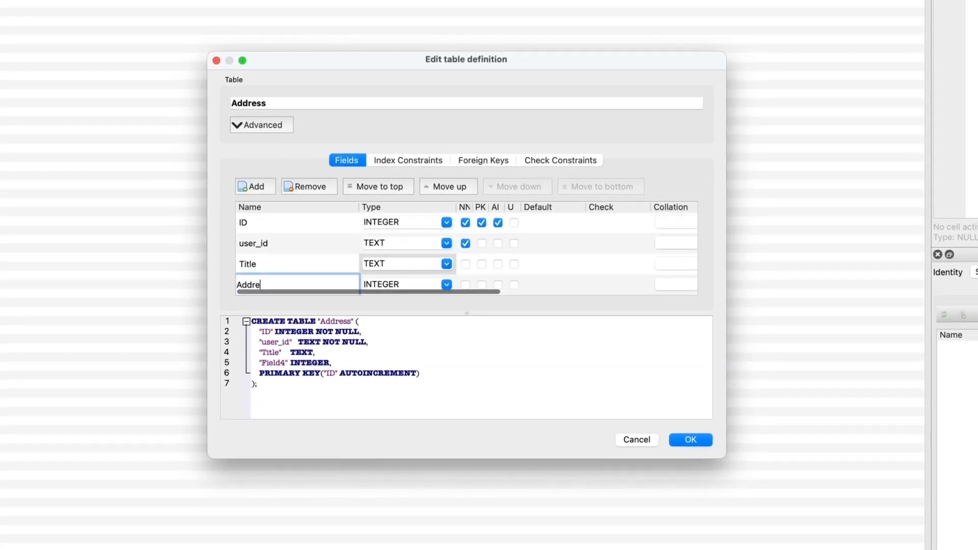
pyautogui.click(439, 284)
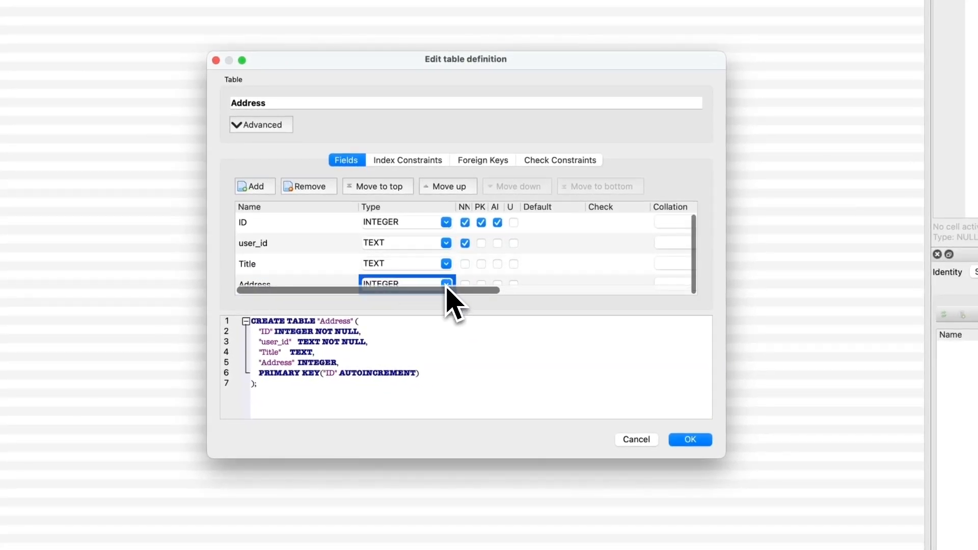
pyautogui.click(446, 285)
pyautogui.click(383, 305)
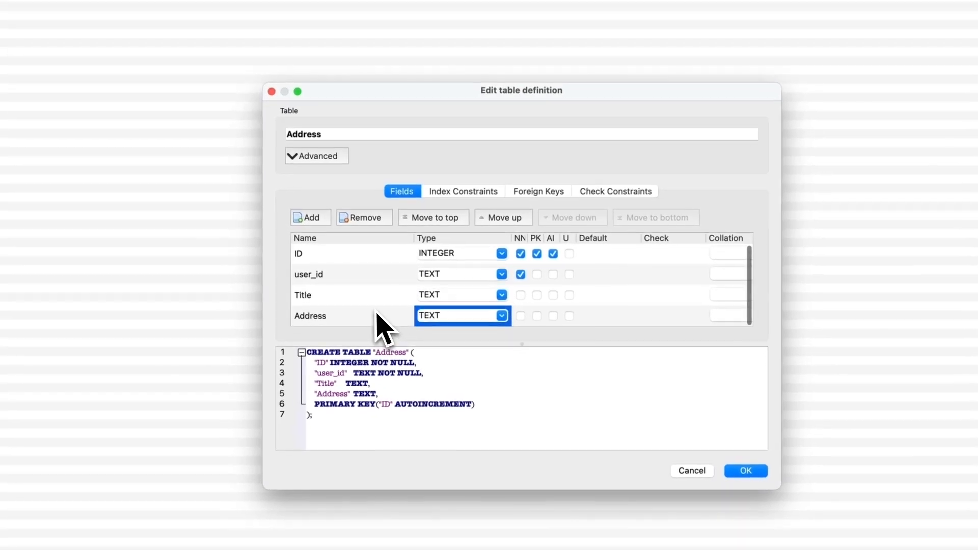
# Add a field named Selected with type INTEGER and a default value of 0.
pyautogui.click(308, 218)
pyautogui.write('Selected')
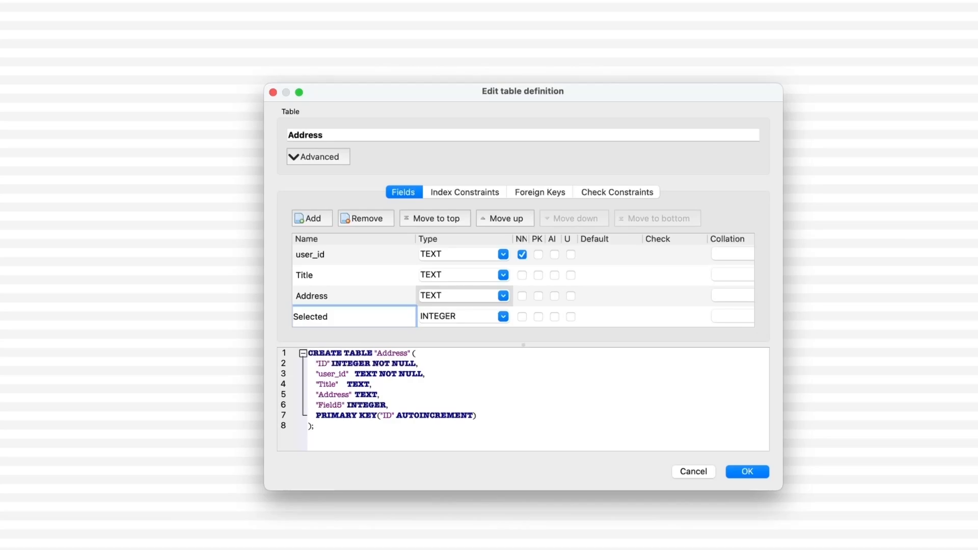
pyautogui.hscroll(7, 356, 321)
pyautogui.hscroll(-7, 399, 320)
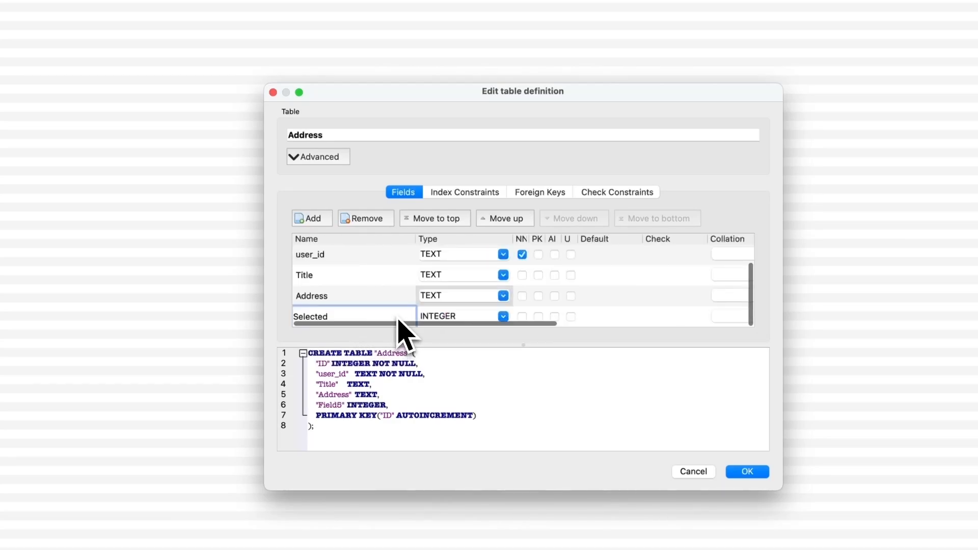
pyautogui.click(489, 316)
pyautogui.click(503, 316)
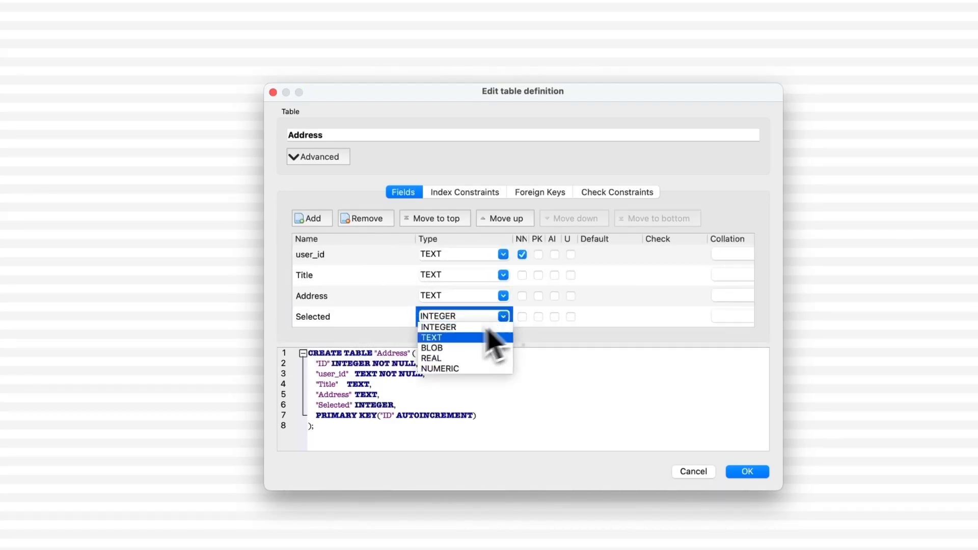
pyautogui.click(453, 328)
pyautogui.doubleClick(592, 317)
pyautogui.write('0')
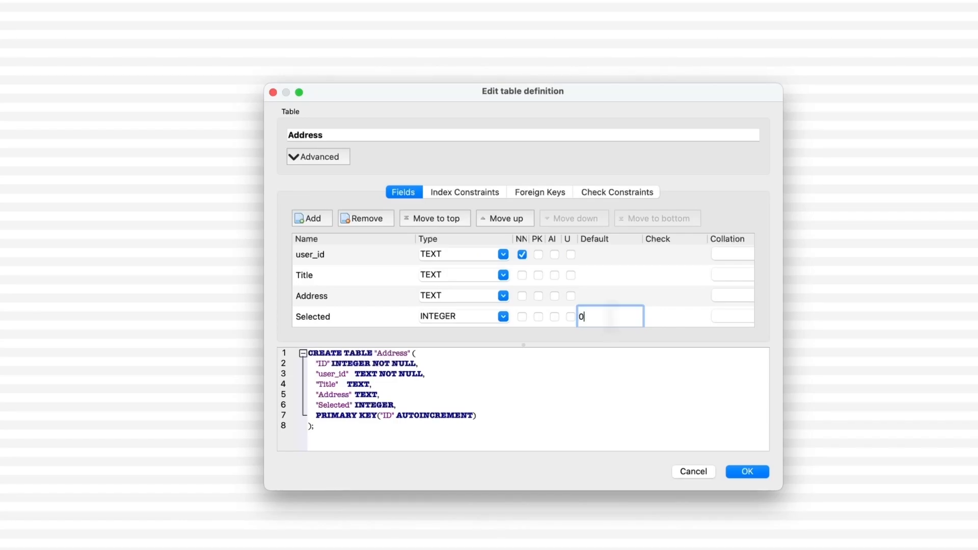
pyautogui.click(613, 296)
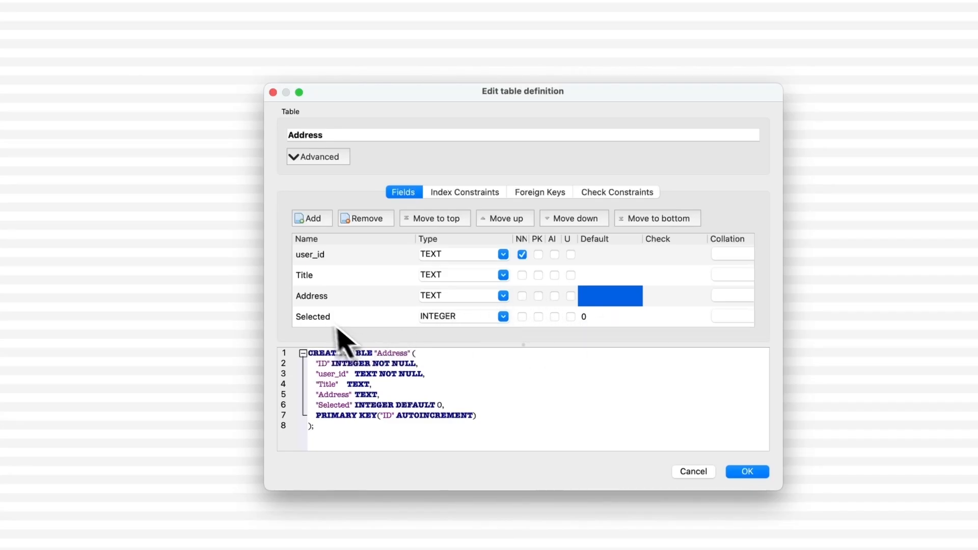
# Review the field list and create the Address table from this definition.
pyautogui.scroll(2, 377, 306)
pyautogui.scroll(-2, 397, 316)
pyautogui.scroll(2, 335, 311)
pyautogui.scroll(-2, 346, 303)
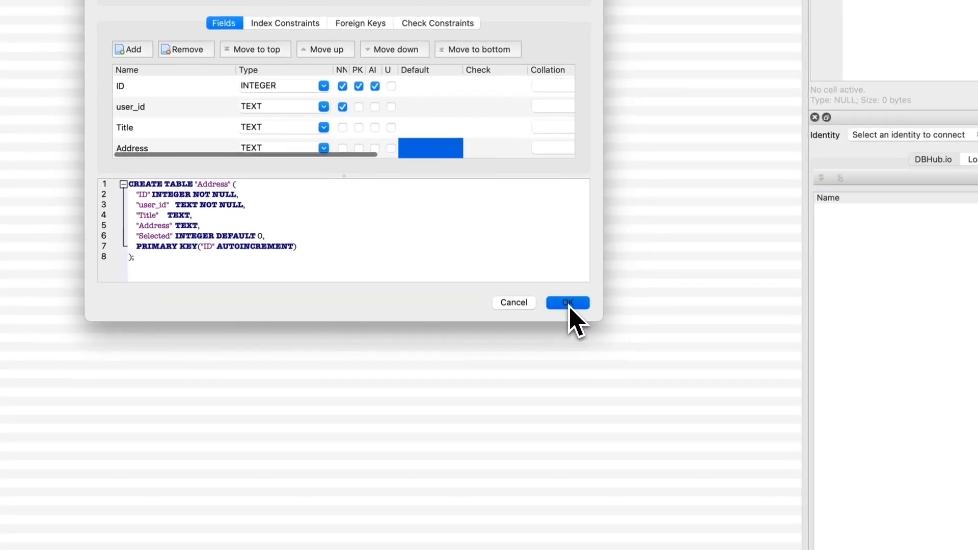
pyautogui.click(720, 446)
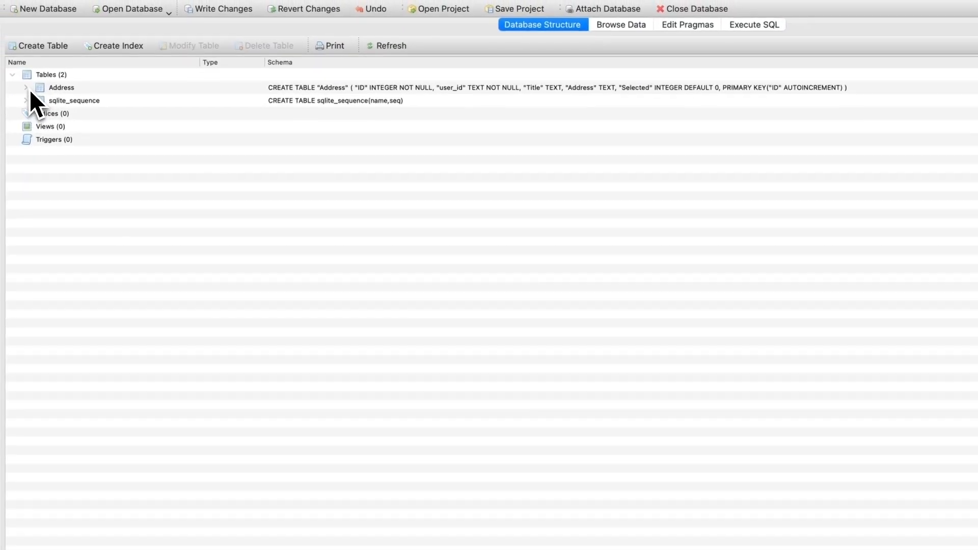
# Check the Address table's columns, then browse its data and insert a new record.
pyautogui.click(28, 89)
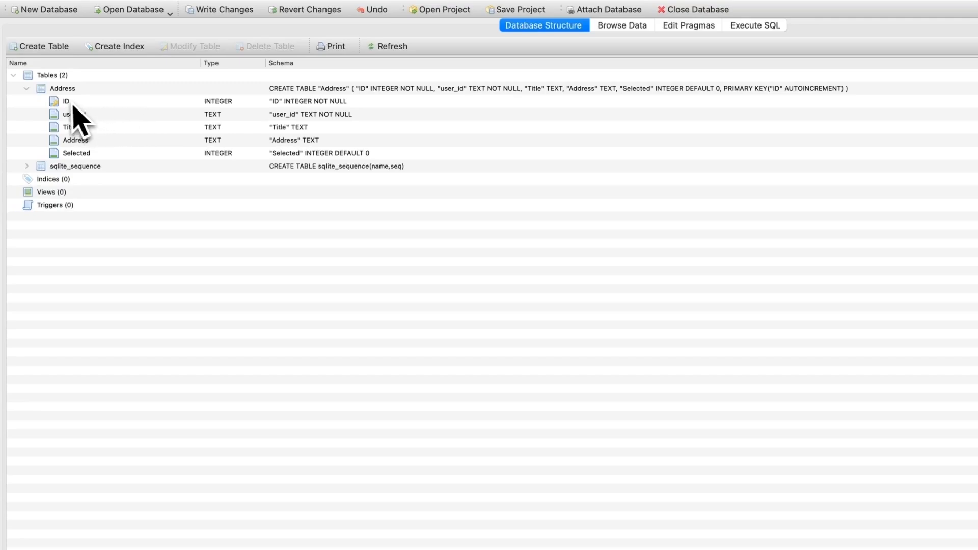
pyautogui.click(63, 89)
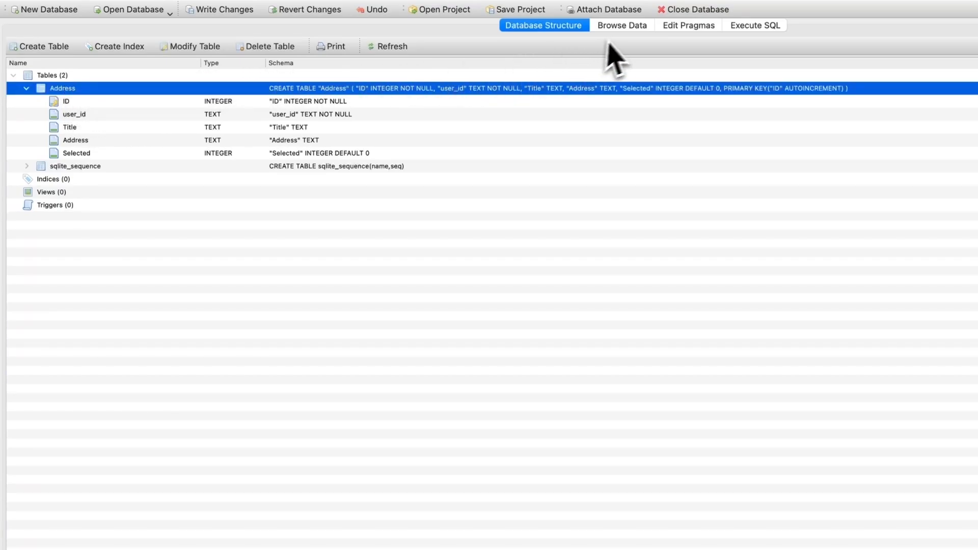
pyautogui.click(622, 26)
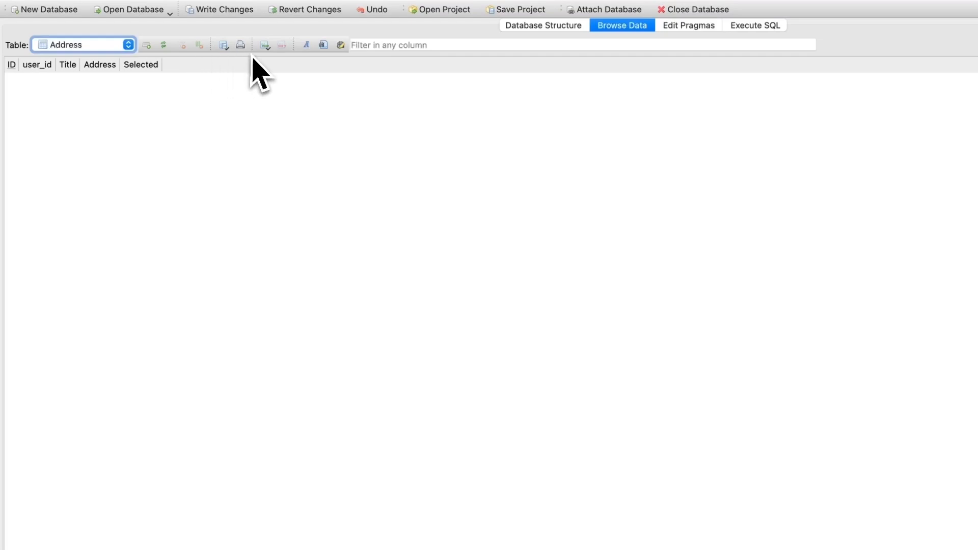
pyautogui.click(266, 48)
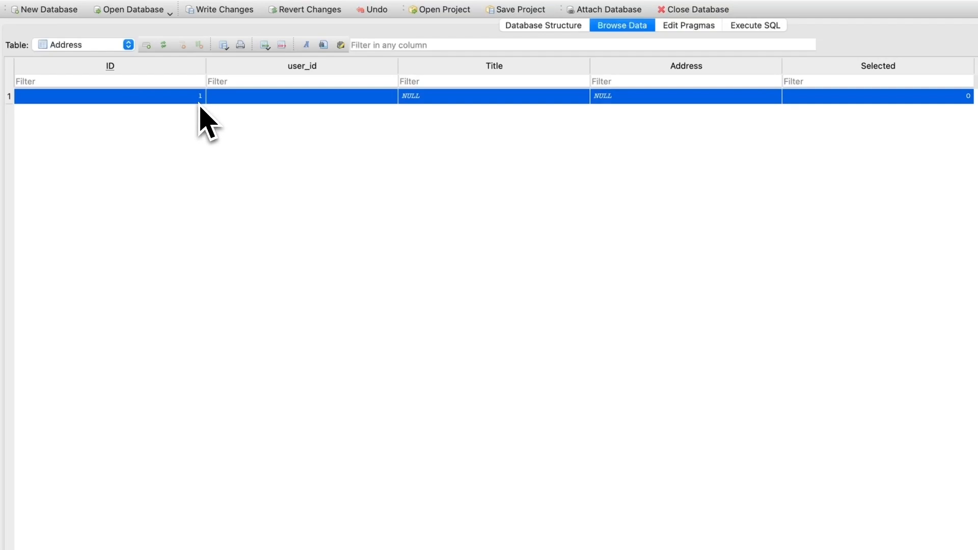
# Fill the new record with user_id djasdjkl, Title Test and Address Norway.
pyautogui.doubleClick(325, 97)
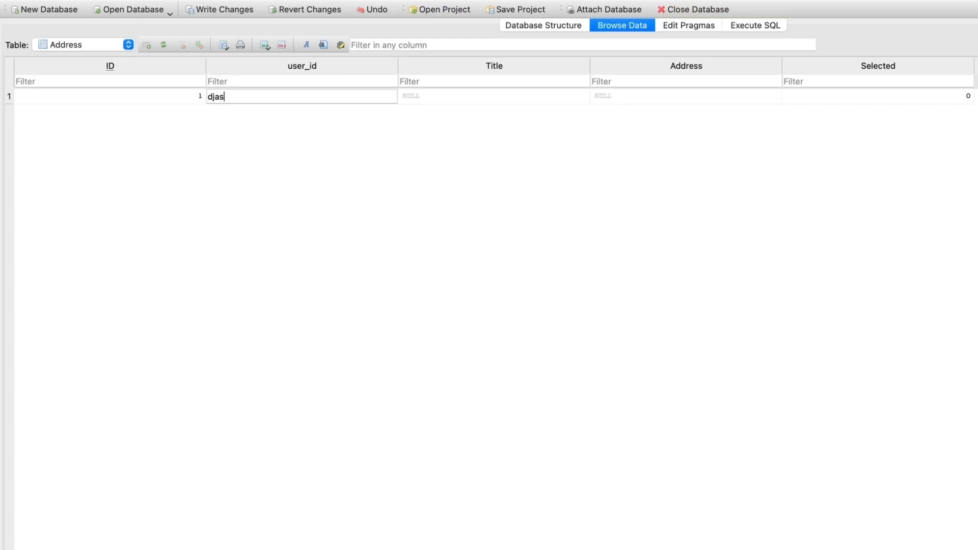
pyautogui.click(436, 100)
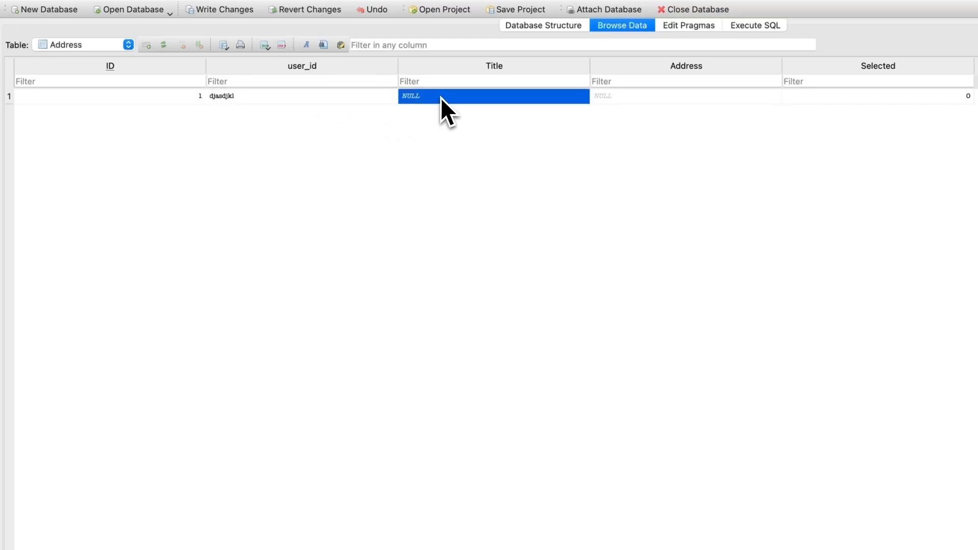
pyautogui.doubleClick(441, 98)
pyautogui.write('Test')
pyautogui.click(621, 97)
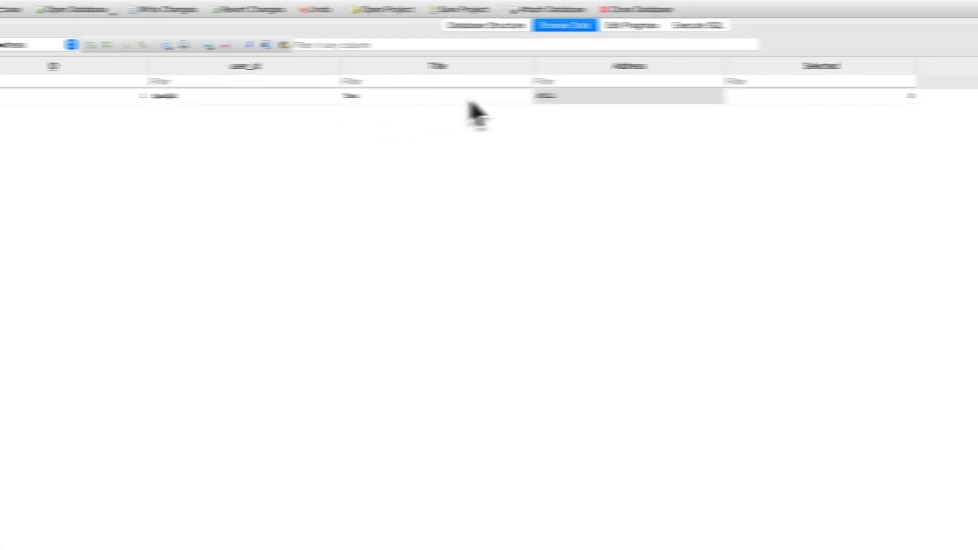
pyautogui.click(562, 98)
pyautogui.doubleClick(563, 98)
pyautogui.write('Norway')
pyautogui.click(772, 99)
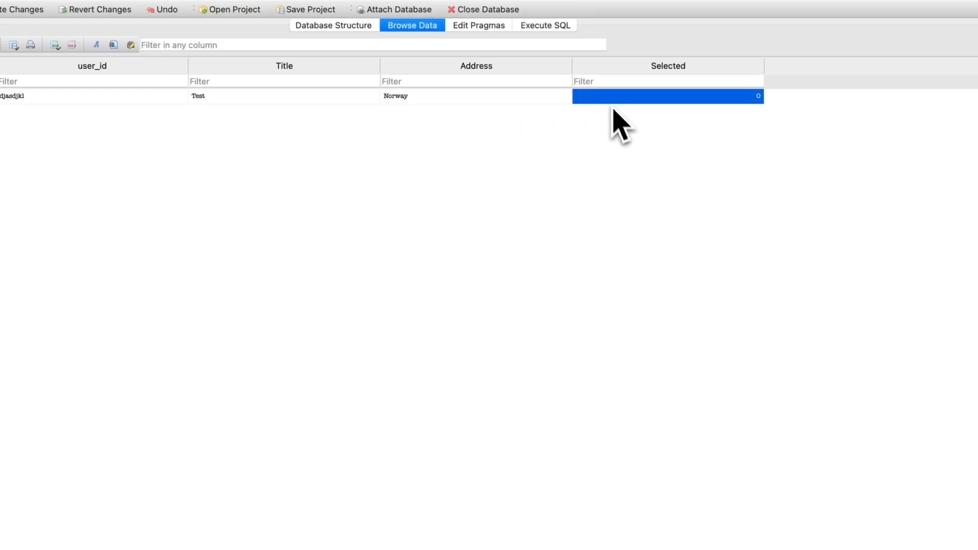
# Write the new Address record's changes to the database.
pyautogui.click(702, 177)
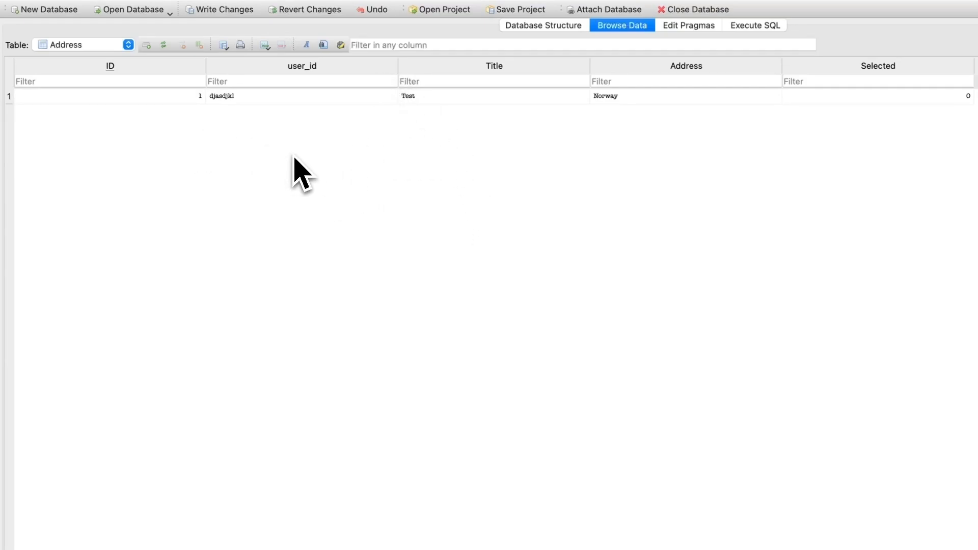
pyautogui.click(222, 12)
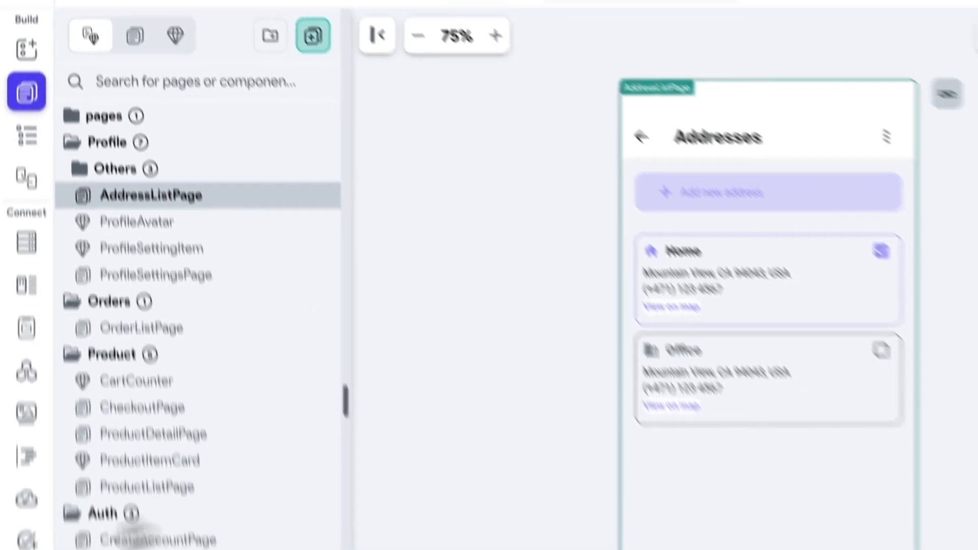
# Switch to FlutterFlow and enable the SQLite integration with database name MyCourseDB and database file course.db.
pyautogui.click(22, 483)
pyautogui.scroll(-7, 122, 481)
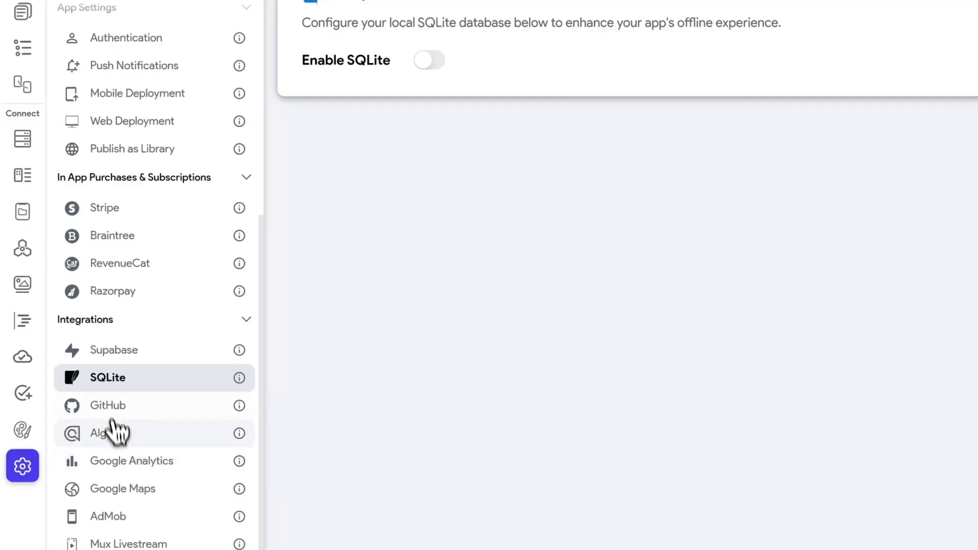
pyautogui.click(434, 60)
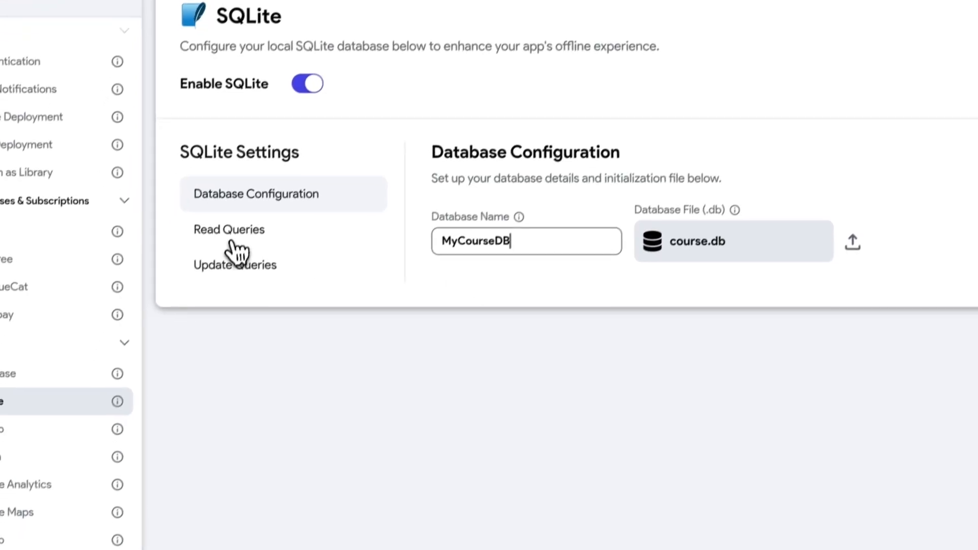
# Create a read query named AllUserAddresses and begin its SQL with SELECT * FROM Address WHERE user_id =.
pyautogui.click(221, 277)
pyautogui.click(251, 255)
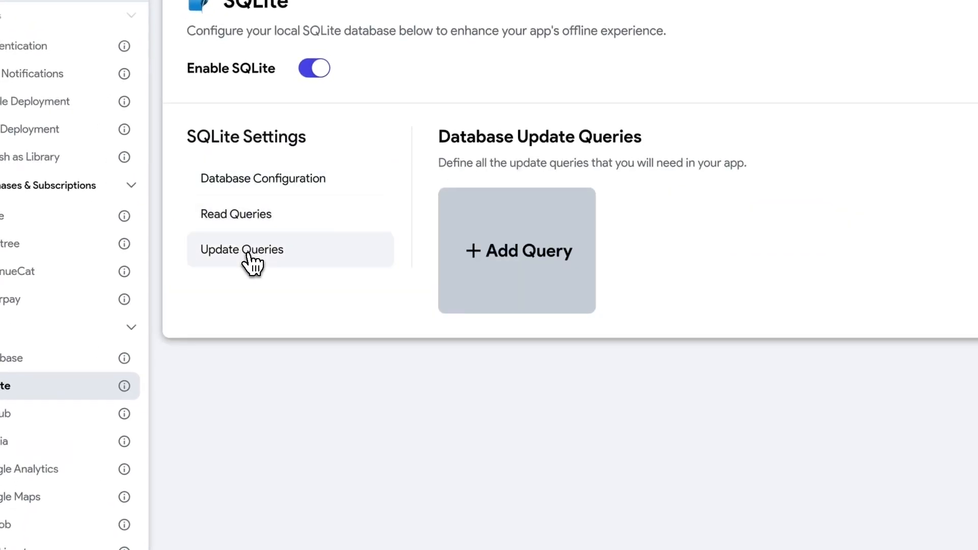
pyautogui.click(247, 223)
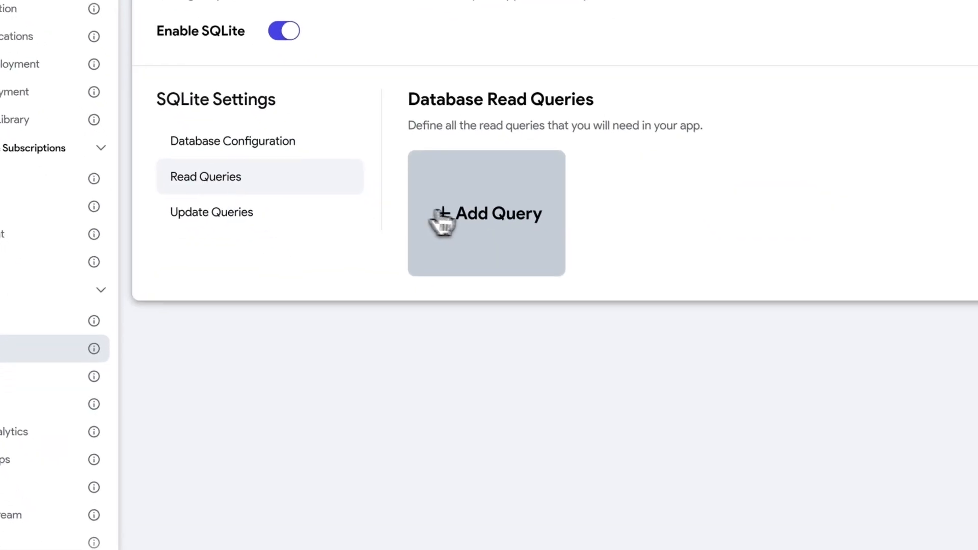
pyautogui.click(495, 216)
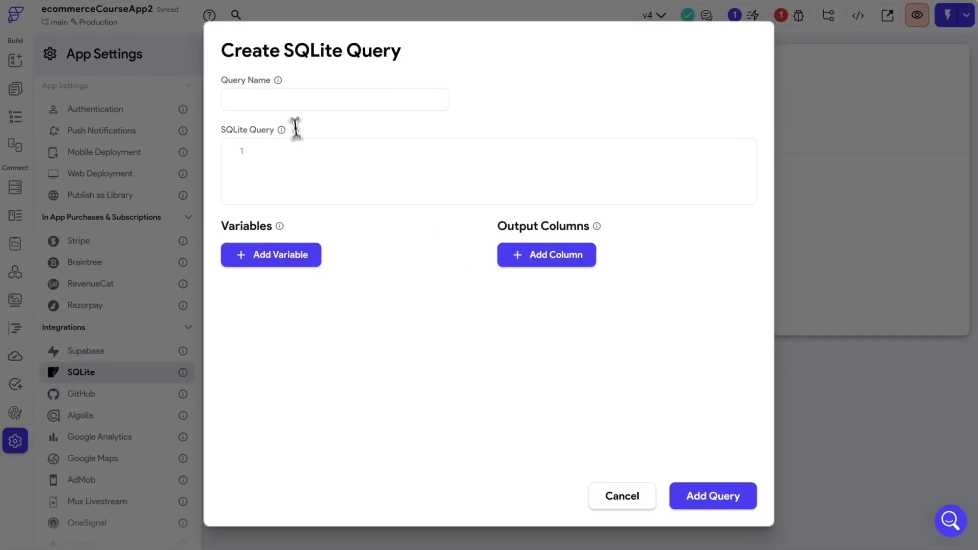
pyautogui.click(297, 100)
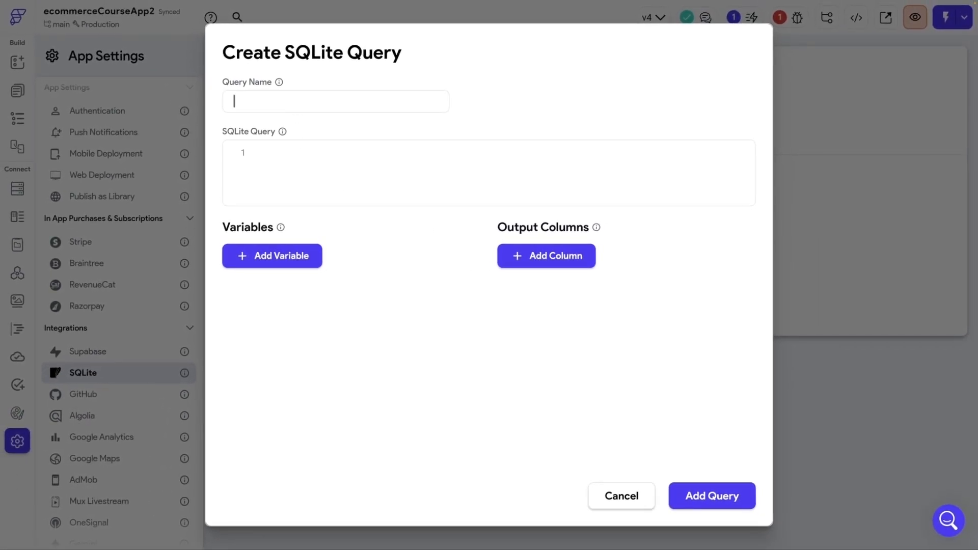
pyautogui.write('AllUserAddresses')
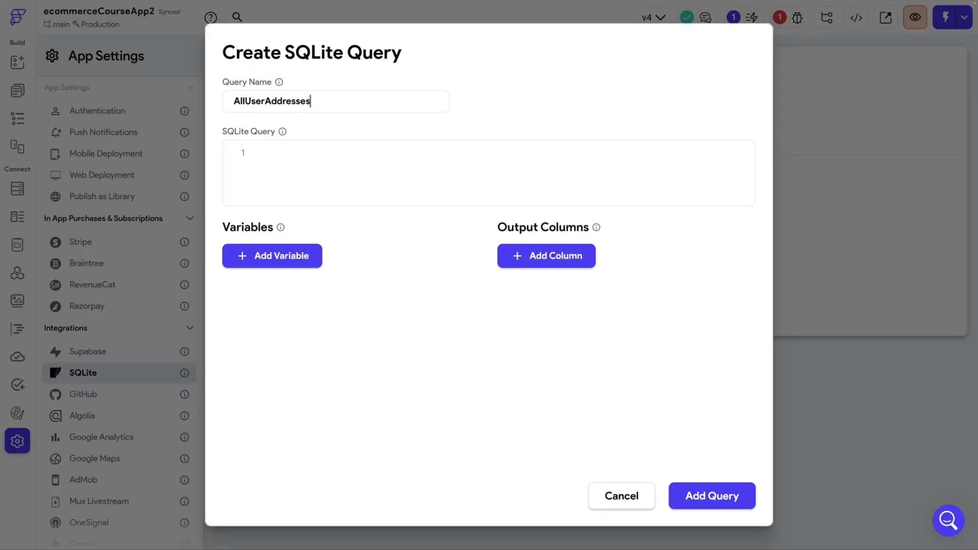
pyautogui.click(311, 163)
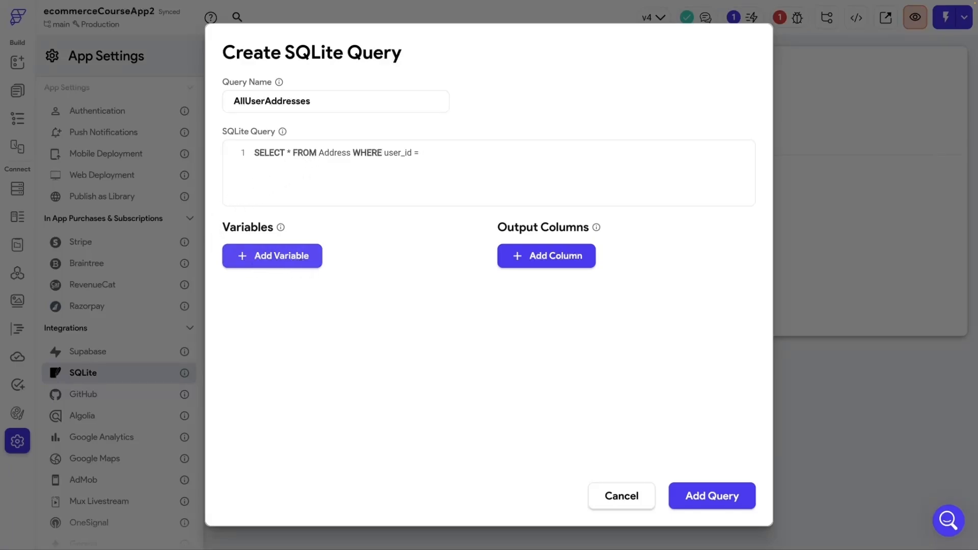
# Add a non-nullable String variable named userId and complete the query's WHERE clause with '${userId}'.
pyautogui.click(304, 261)
pyautogui.click(319, 305)
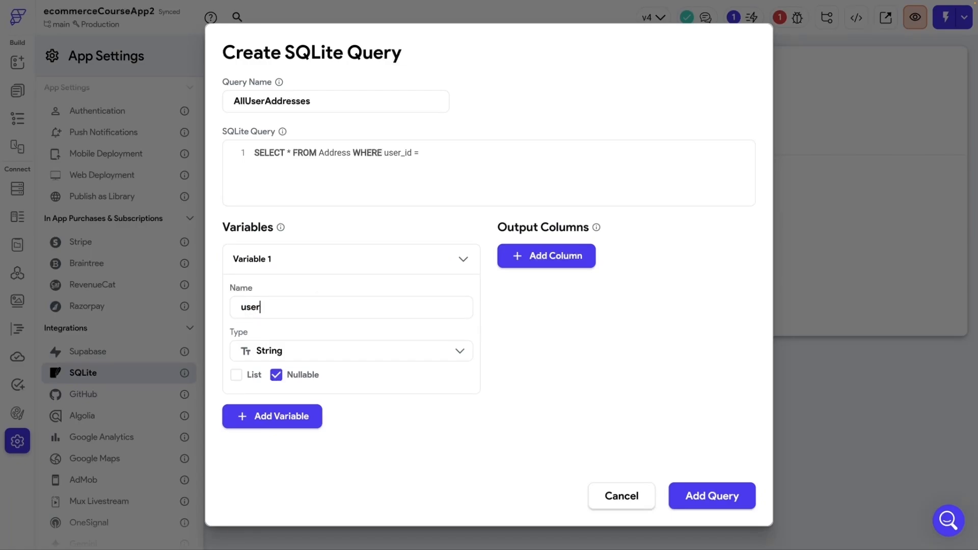
pyautogui.click(277, 376)
pyautogui.click(464, 261)
pyautogui.click(451, 151)
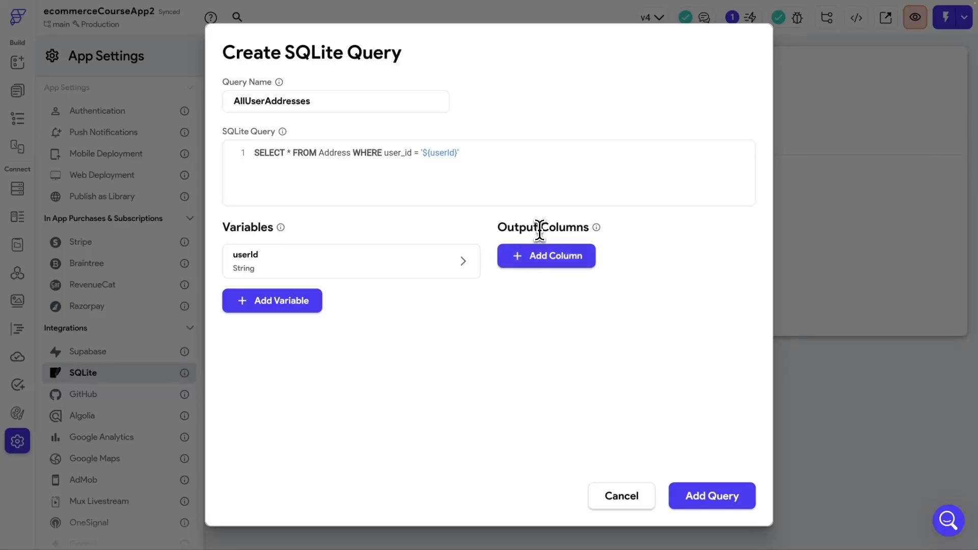
# Add a non-nullable String output column named ID to the read query.
pyautogui.click(569, 263)
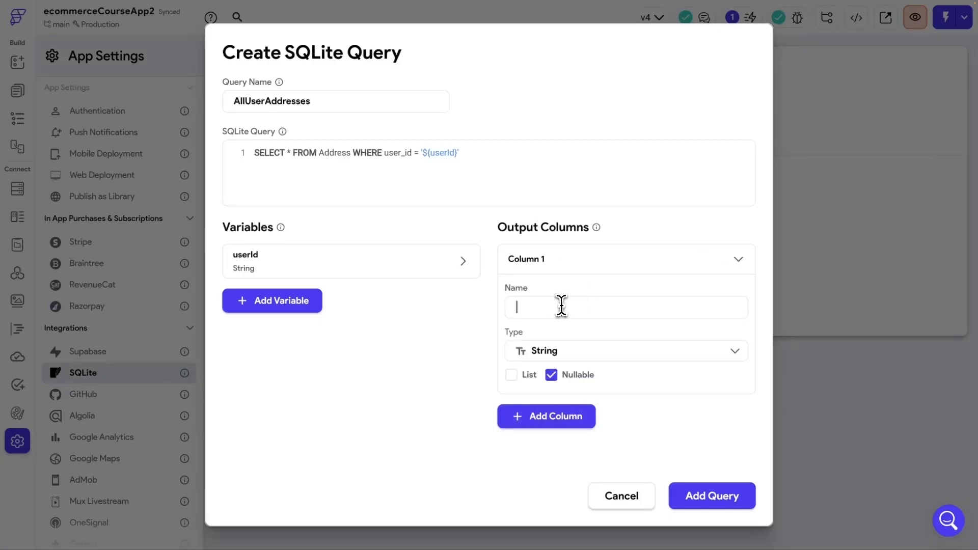
pyautogui.write('T')
pyautogui.press('BackSpace')
pyautogui.write('OD')
pyautogui.press('BackSpace')
pyautogui.press('BackSpace')
pyautogui.write('ID')
pyautogui.click(552, 376)
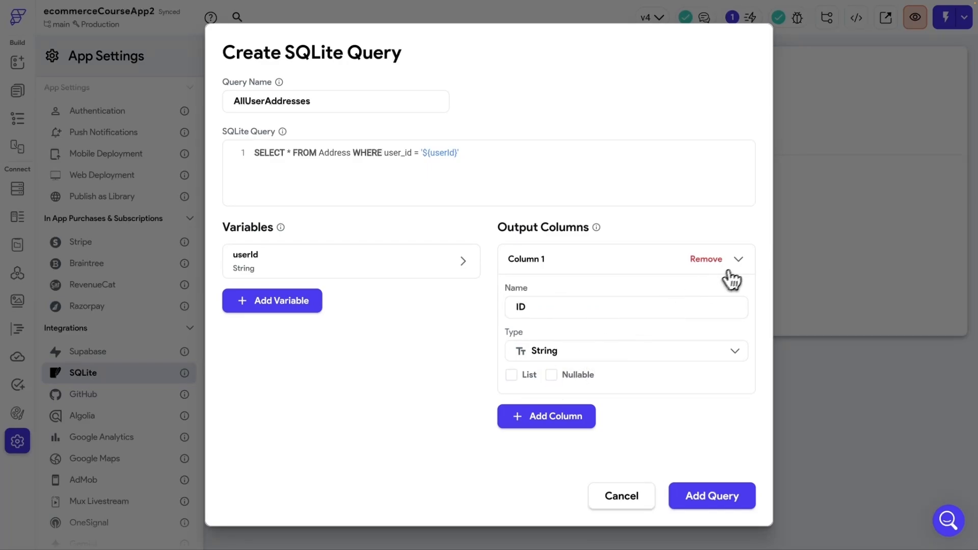
pyautogui.click(728, 275)
# Add String output columns named Title and Address to the read query.
pyautogui.click(542, 305)
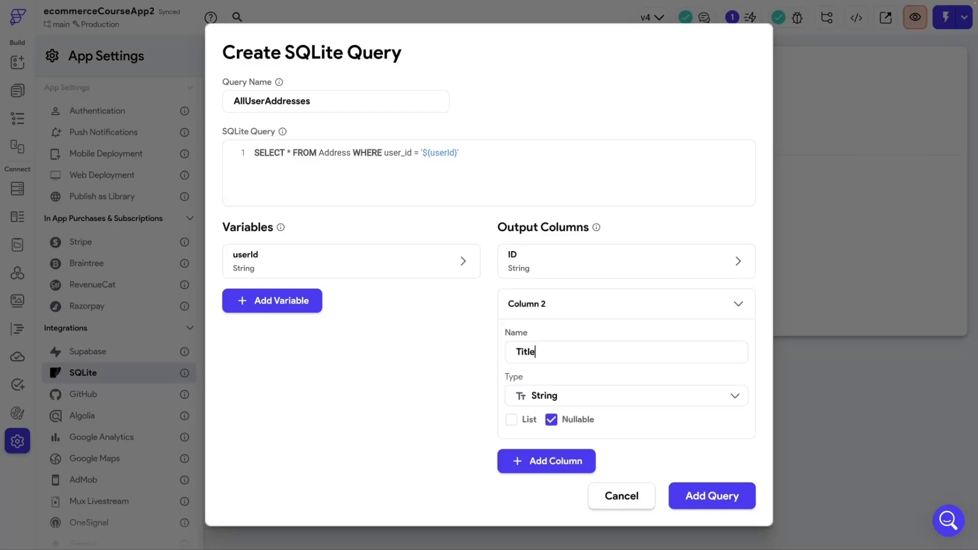
pyautogui.click(747, 311)
pyautogui.click(561, 346)
pyautogui.click(554, 396)
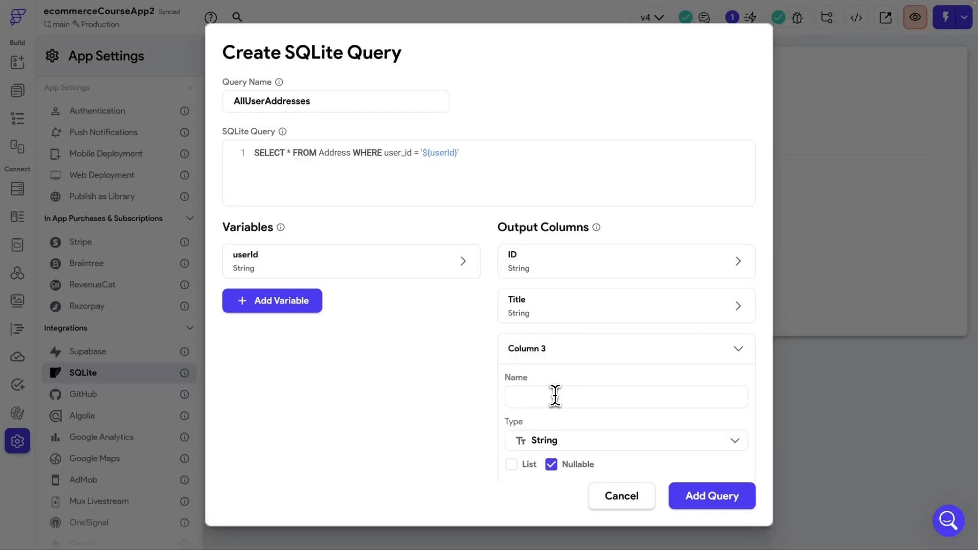
pyautogui.write('Address')
pyautogui.press('Return')
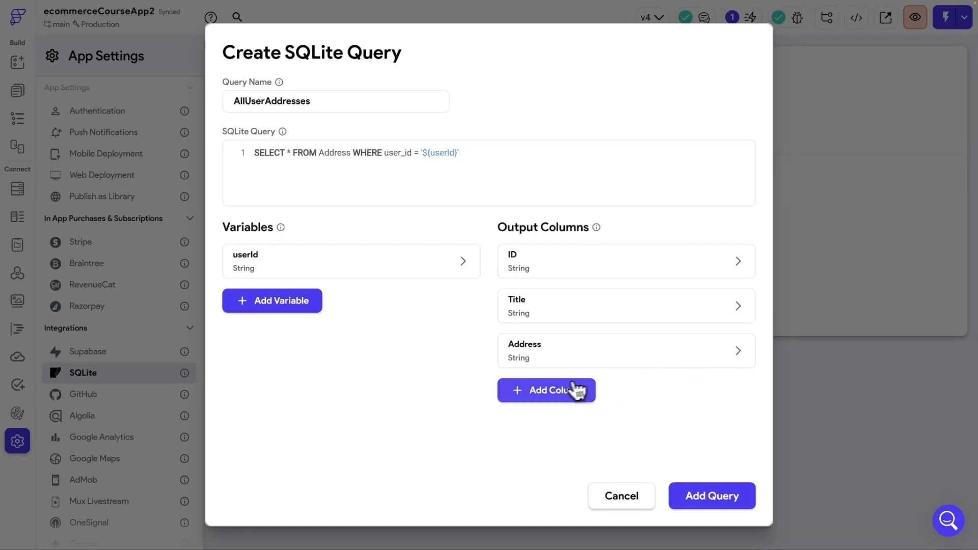
# Add a non-nullable Integer output column named Selected and save the AllUserAddresses query.
pyautogui.click(556, 393)
pyautogui.click(546, 362)
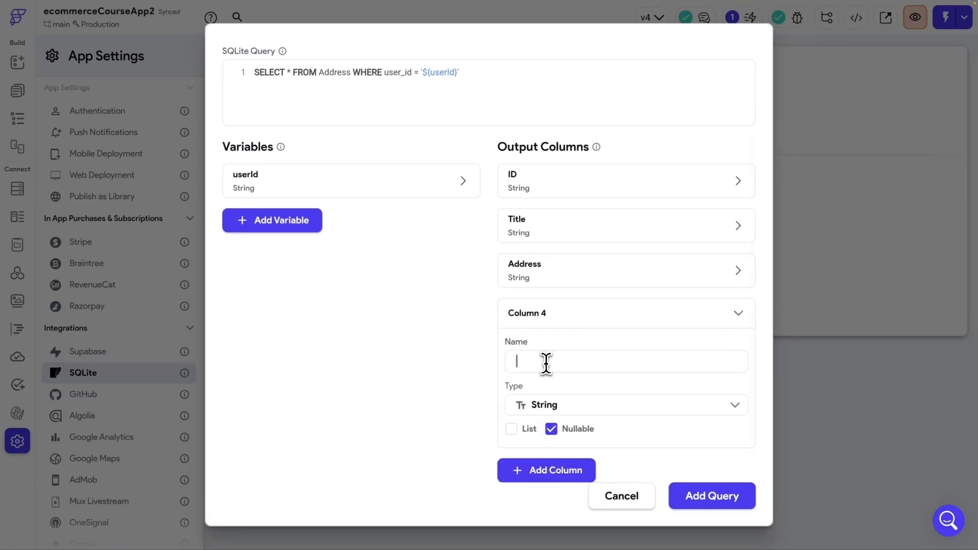
pyautogui.write('Selec')
pyautogui.write('ted')
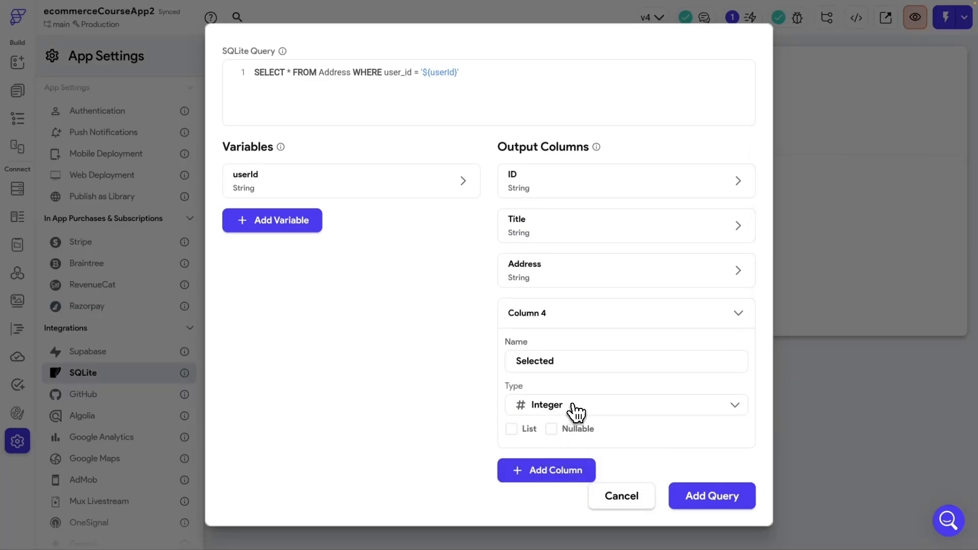
pyautogui.click(741, 321)
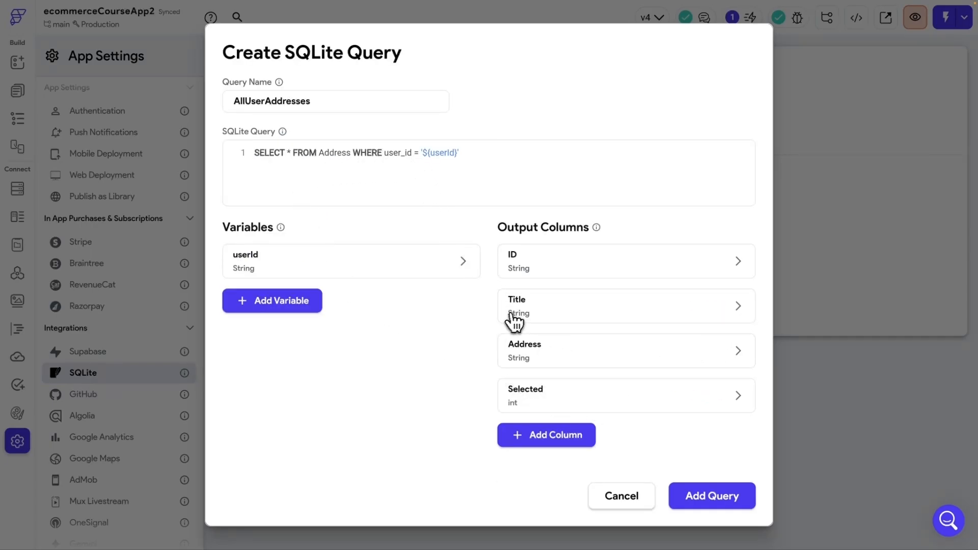
pyautogui.click(711, 495)
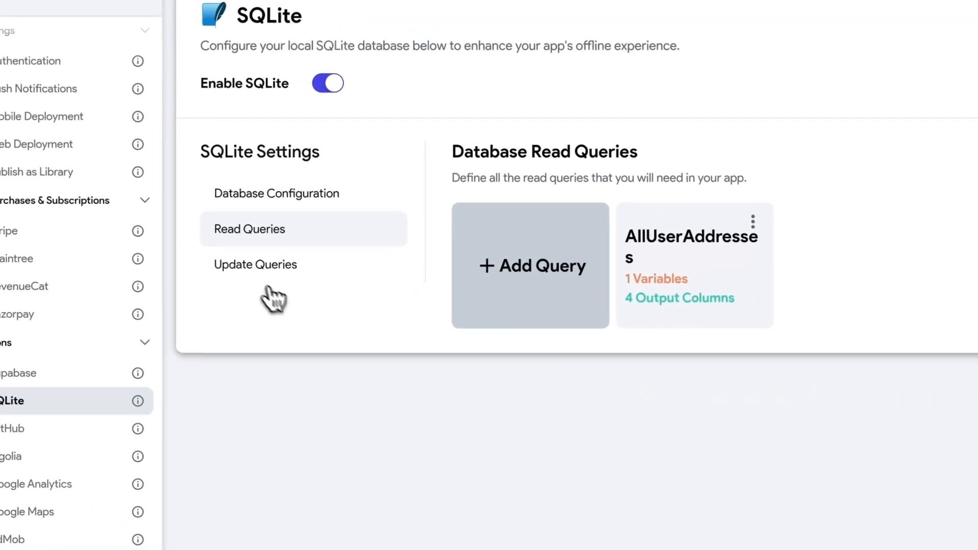
# Start a new update query named AddUserAddress.
pyautogui.click(257, 273)
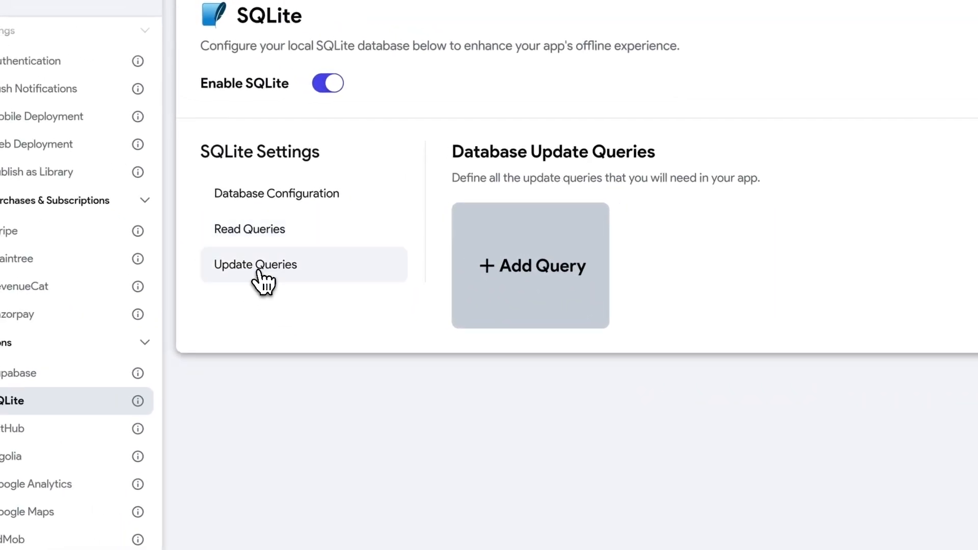
pyautogui.click(513, 264)
pyautogui.click(318, 100)
pyautogui.write('In')
pyautogui.press('BackSpace')
pyautogui.press('BackSpace')
pyautogui.write('AddUserAddress')
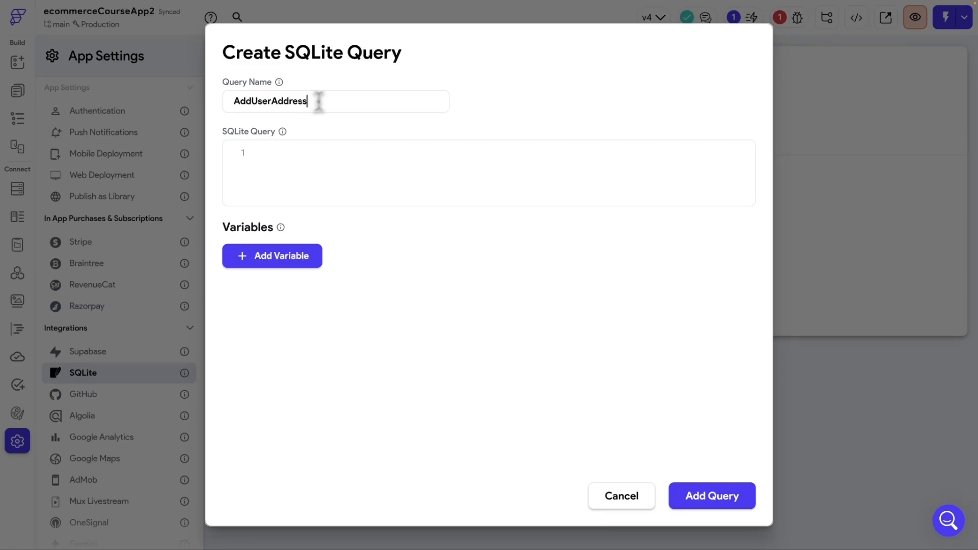
# Add a non-nullable String variable named userId to the update query.
pyautogui.click(316, 255)
pyautogui.click(327, 301)
pyautogui.write('userId')
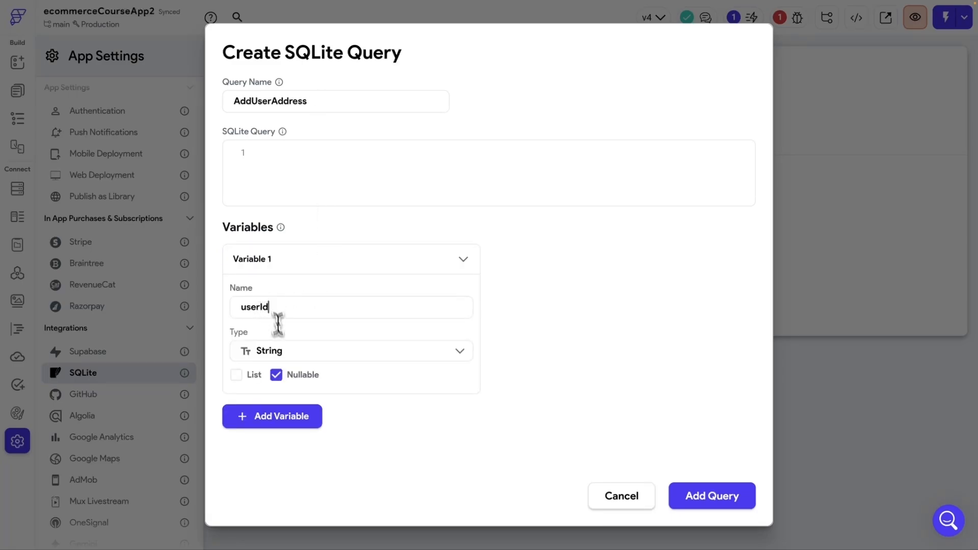
pyautogui.click(276, 375)
pyautogui.click(463, 260)
# Add non-nullable String variables named title and address to the update query.
pyautogui.click(277, 300)
pyautogui.click(301, 352)
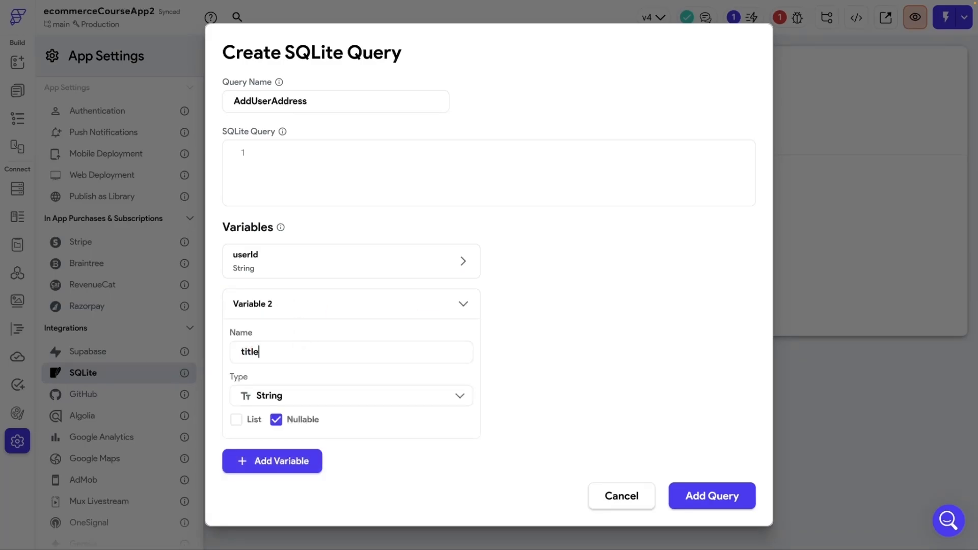
pyautogui.click(304, 421)
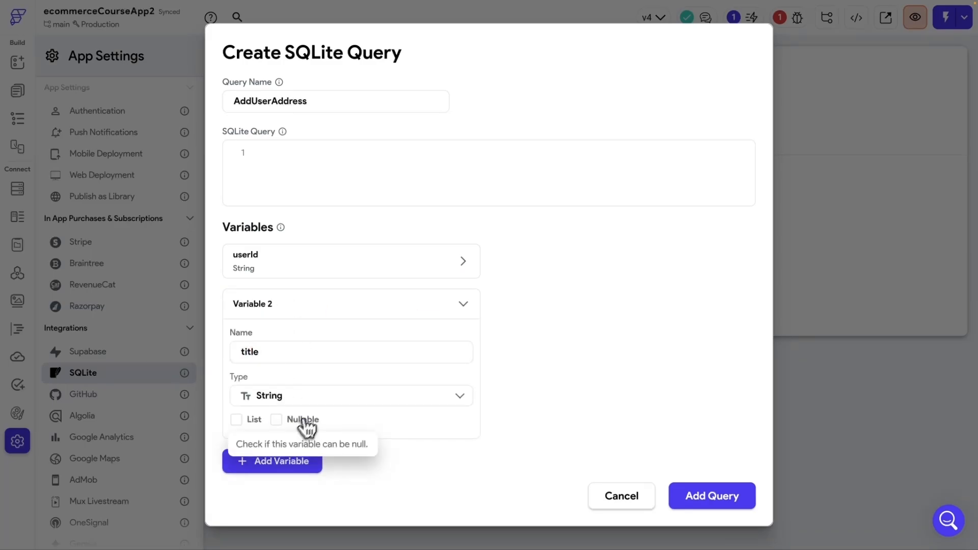
pyautogui.click(463, 304)
pyautogui.click(272, 344)
pyautogui.click(351, 397)
pyautogui.write('address')
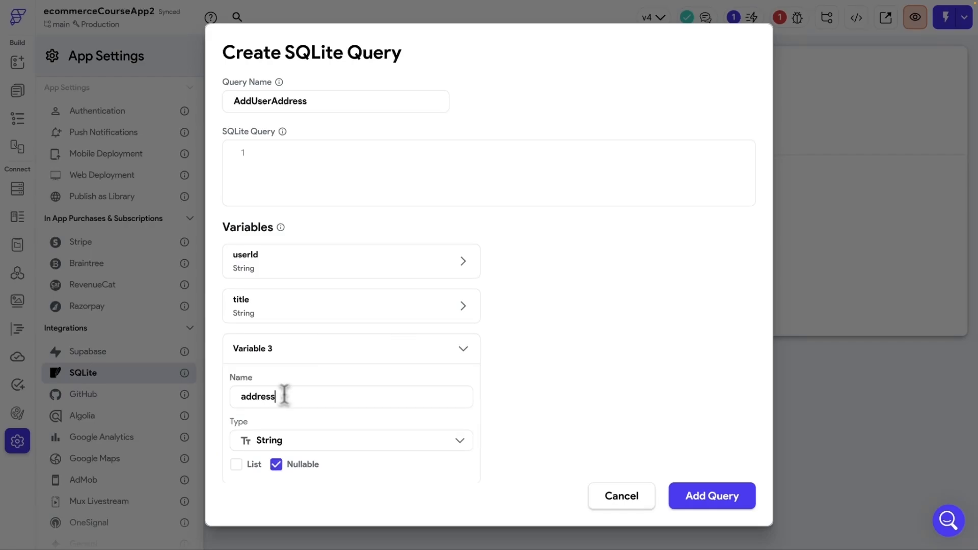
pyautogui.click(305, 464)
pyautogui.click(463, 350)
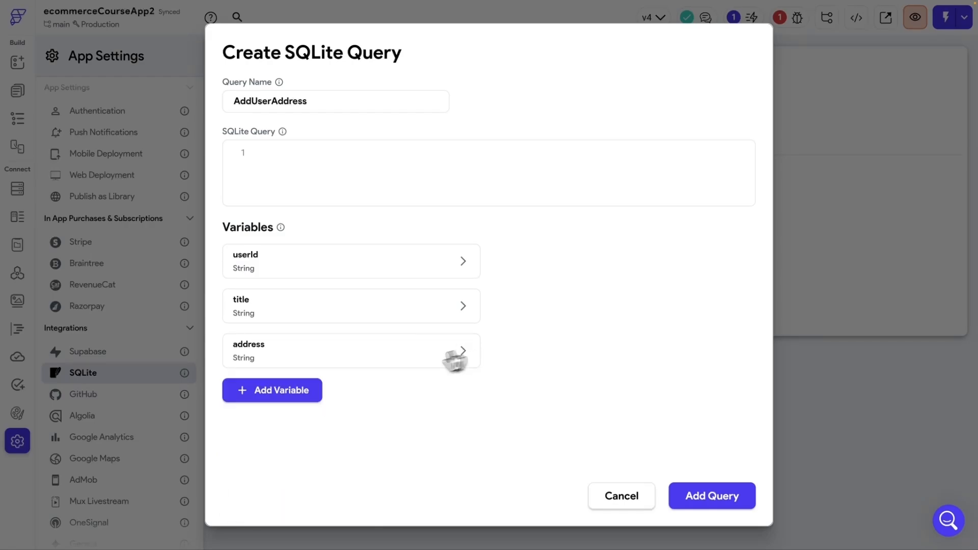
# Add a non-nullable Integer variable named selected to the update query.
pyautogui.click(291, 393)
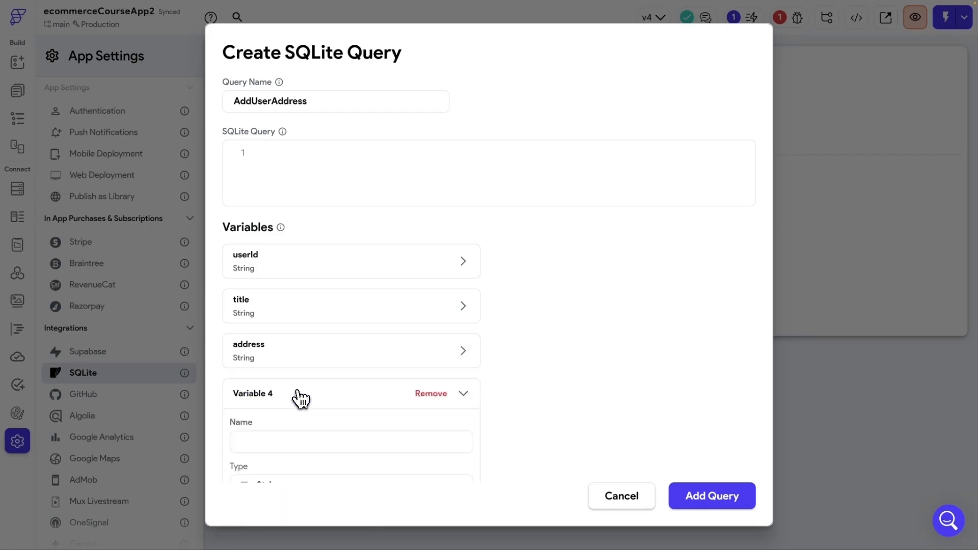
pyautogui.scroll(-1, 285, 430)
pyautogui.scroll(-1, 285, 431)
pyautogui.click(275, 383)
pyautogui.write('selected')
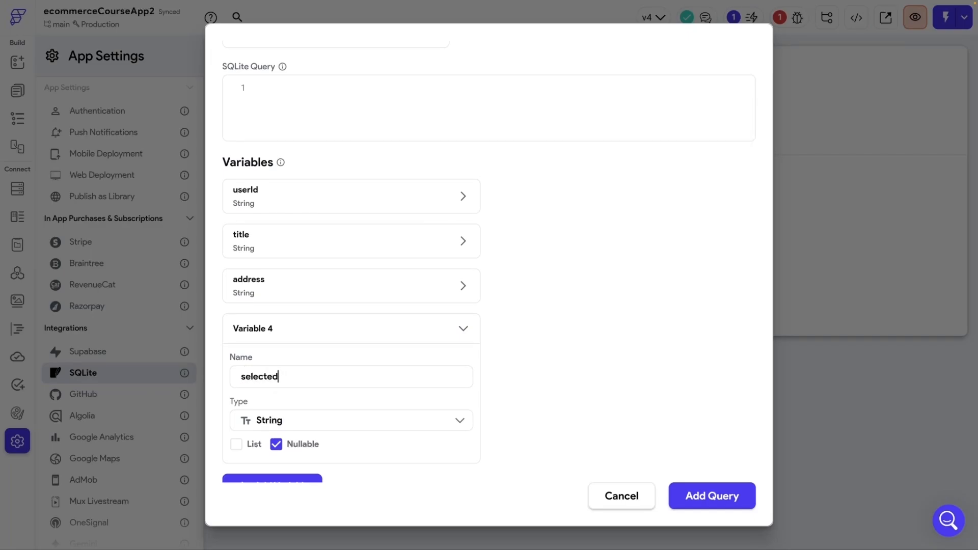
pyautogui.scroll(-1, 285, 377)
pyautogui.click(419, 406)
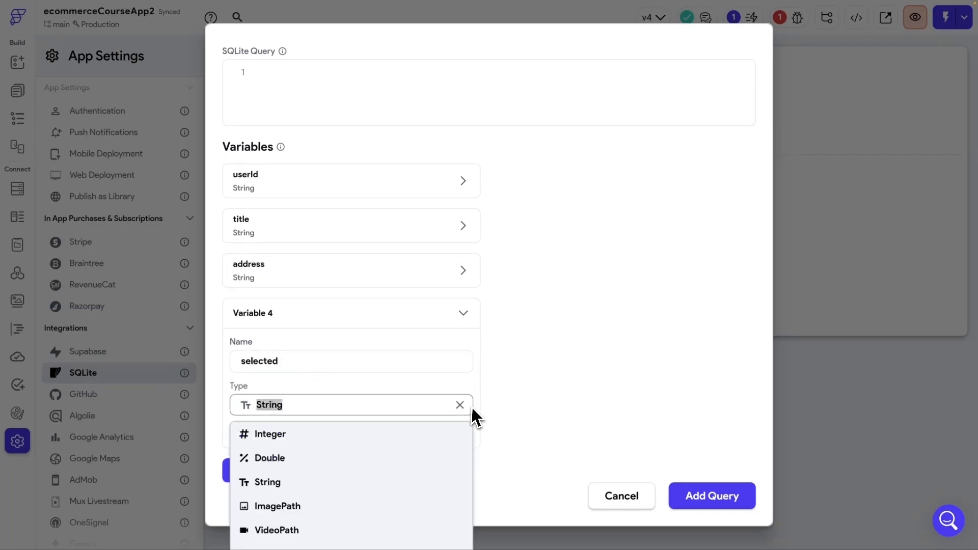
pyautogui.click(286, 439)
pyautogui.click(301, 437)
pyautogui.click(466, 325)
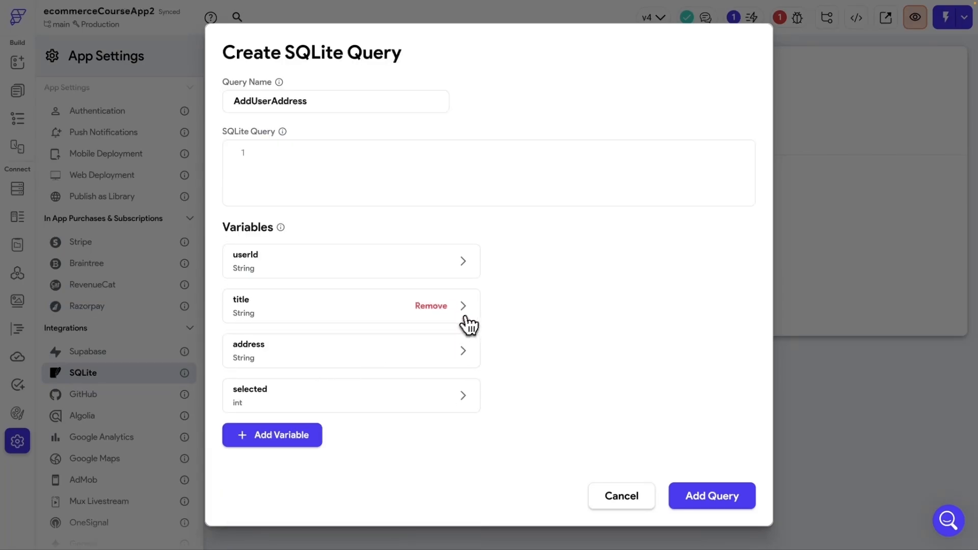
# Write the SQL query as INSERT INTO Address (user_id, Title, Address, Selected) VALUES ('${userID}', '${title}', '${address}', $selected).
pyautogui.click(369, 164)
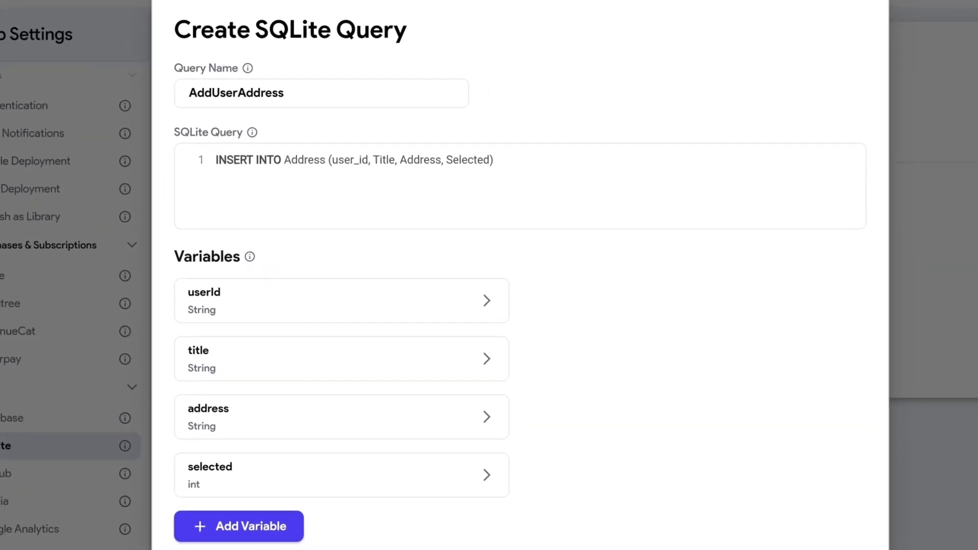
pyautogui.write('VAL')
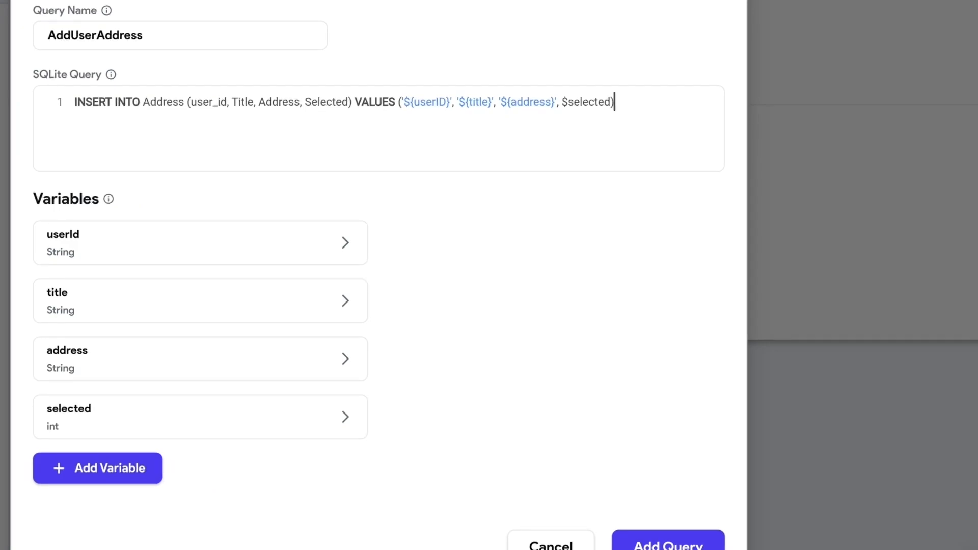
# Correct the first value's variable name to userId in the INSERT statement and save the AddUserAddress query.
pyautogui.click(630, 108)
pyautogui.press('Left')
pyautogui.press('Left')
pyautogui.press('Left')
pyautogui.press('Left')
pyautogui.press('Left')
pyautogui.press('Left')
pyautogui.press('Left')
pyautogui.press('Left')
pyautogui.press('Left')
pyautogui.press('Left')
pyautogui.press('Left')
pyautogui.press('Left')
pyautogui.press('Left')
pyautogui.press('Left')
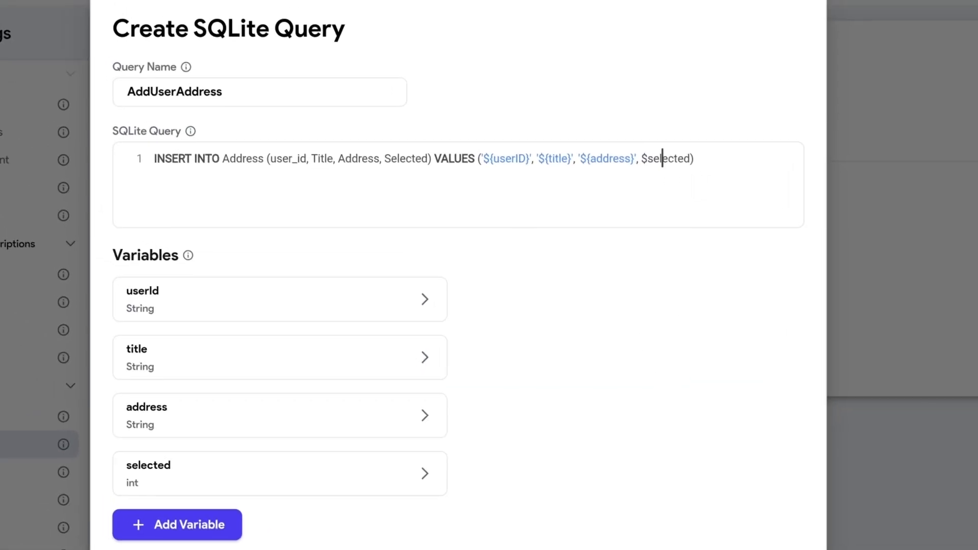
pyautogui.press('Left')
pyautogui.press('Left')
pyautogui.press('Left')
pyautogui.press('Left')
pyautogui.press('Left')
pyautogui.press('Left')
pyautogui.press('Left')
pyautogui.press('Left')
pyautogui.press('Left')
pyautogui.press('Left')
pyautogui.press('Left')
pyautogui.press('Left')
pyautogui.press('Left')
pyautogui.press('Left')
pyautogui.press('Left')
pyautogui.press('Left')
pyautogui.press('Left')
pyautogui.press('Left')
pyautogui.press('Left')
pyautogui.press('Left')
pyautogui.press('BackSpace')
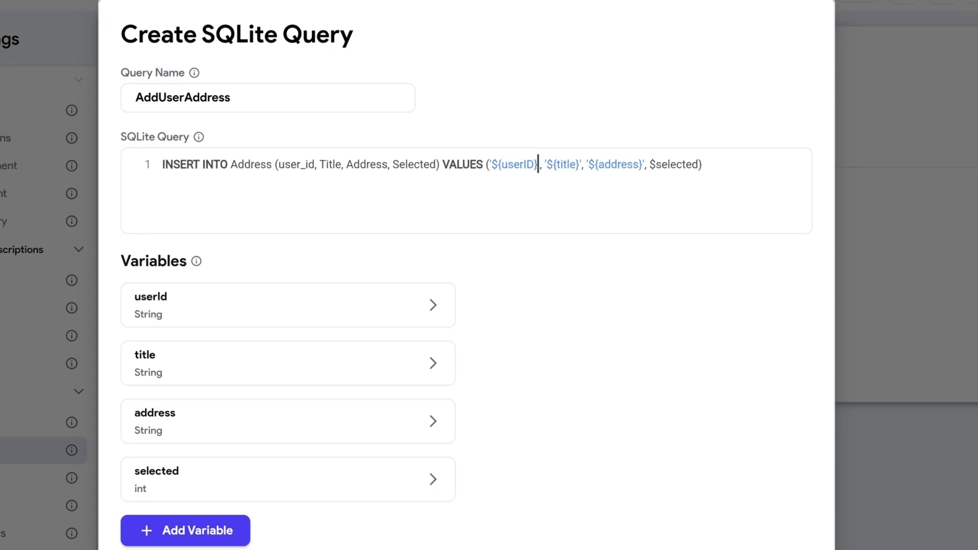
pyautogui.press('BackSpace')
pyautogui.write('d')
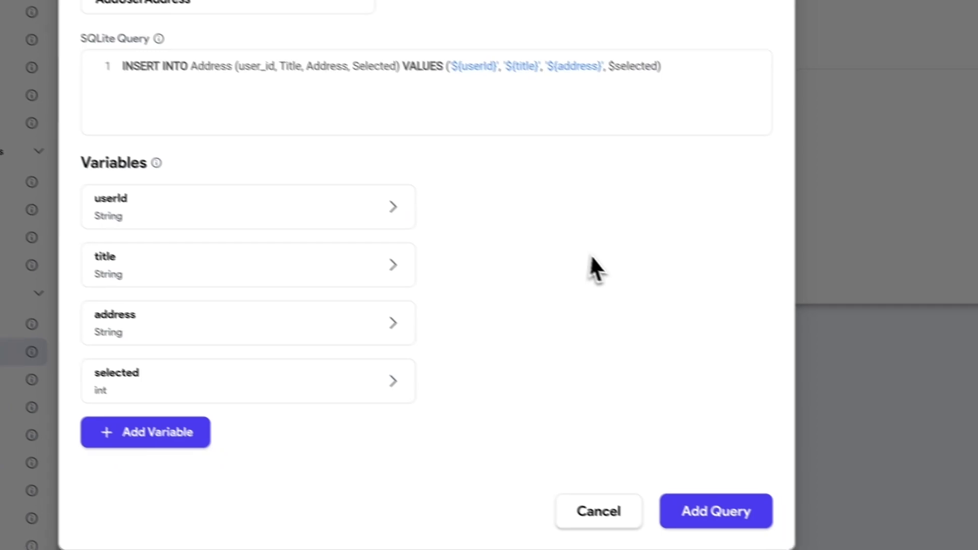
pyautogui.click(718, 519)
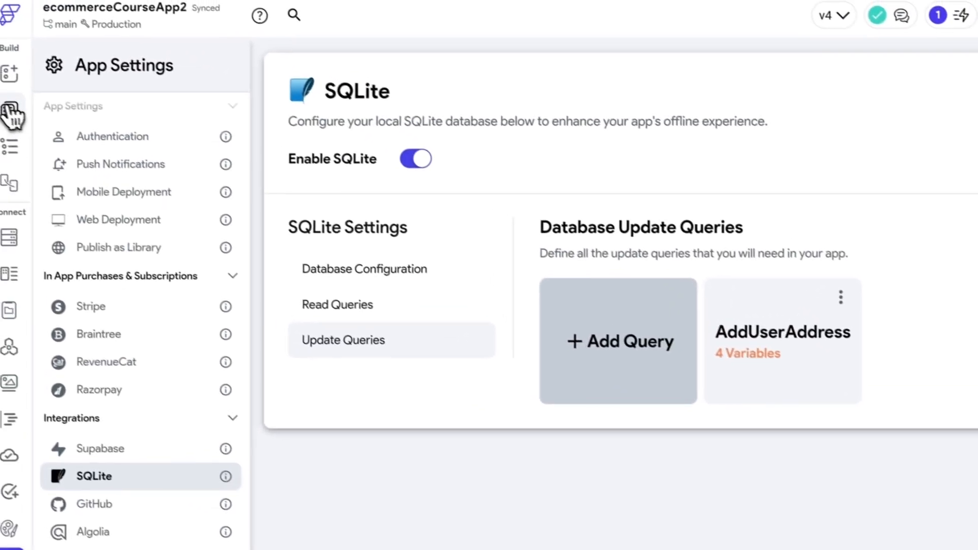
# Delete the second address card container from the ListView on AddressListPage.
pyautogui.click(20, 116)
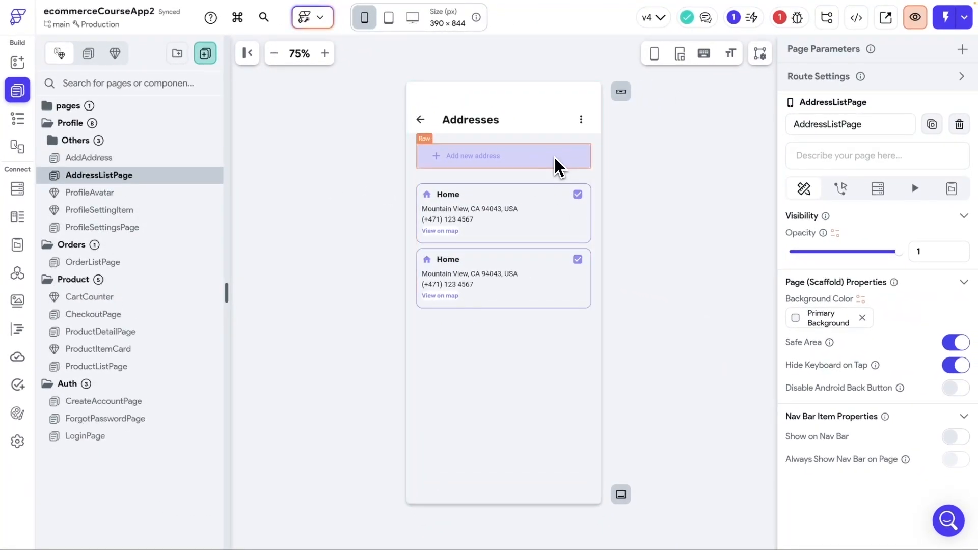
pyautogui.click(484, 192)
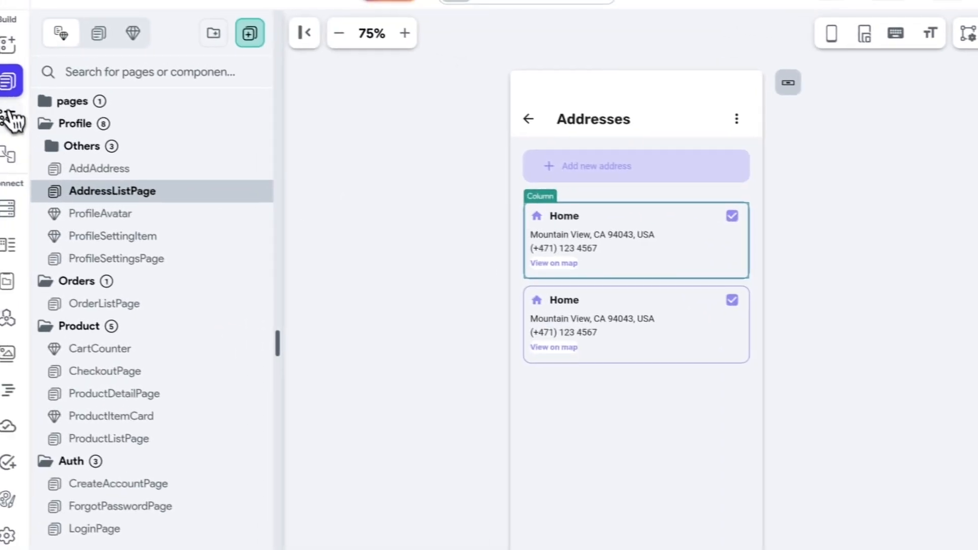
pyautogui.click(9, 119)
pyautogui.click(101, 287)
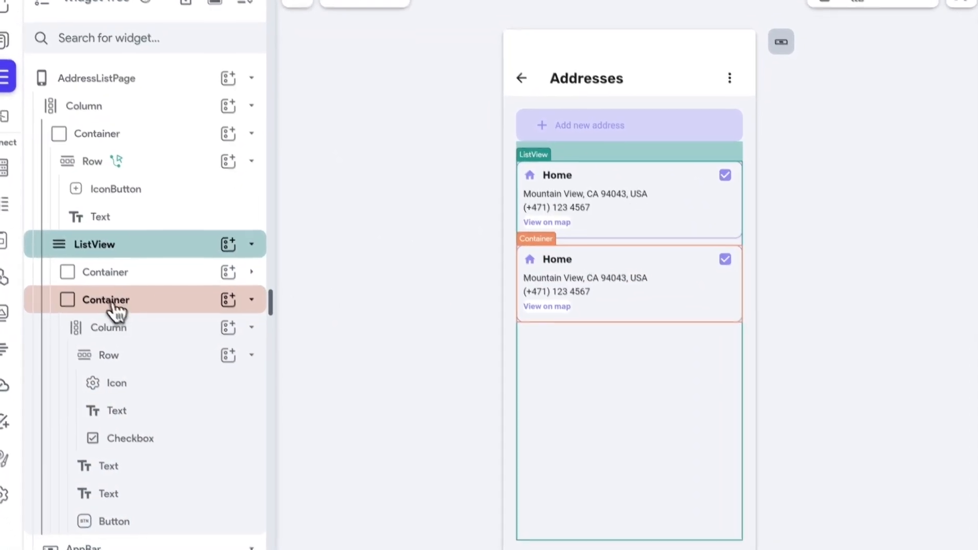
pyautogui.click(113, 304)
pyautogui.press('Delete')
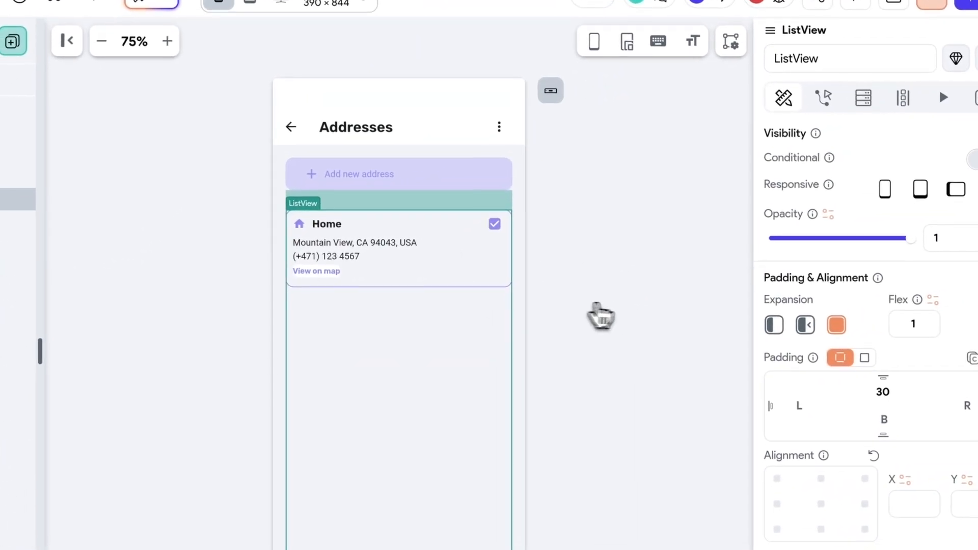
# Start a backend query on the address ListView, with type SQLite Query and query name AllUserAddresses.
pyautogui.click(864, 98)
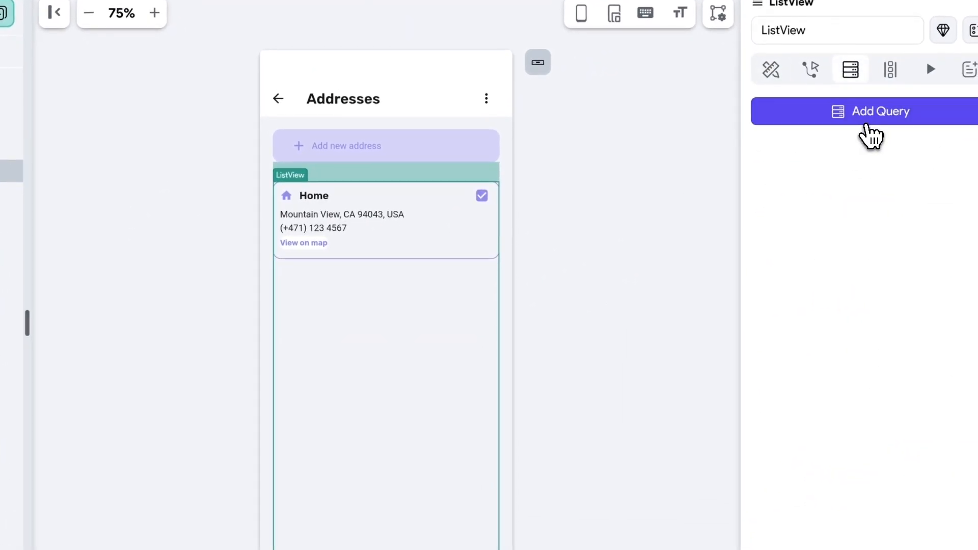
pyautogui.click(868, 122)
pyautogui.click(706, 113)
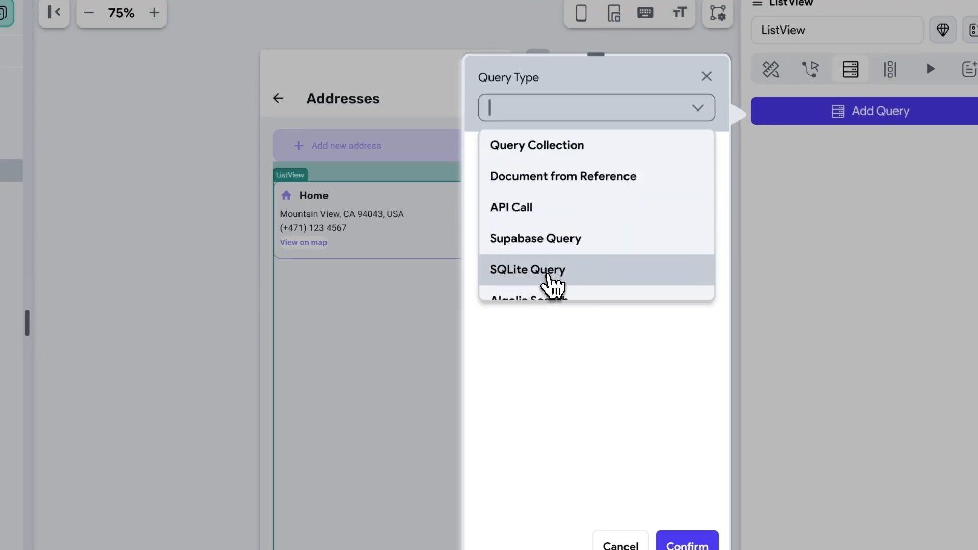
pyautogui.click(548, 275)
pyautogui.click(697, 183)
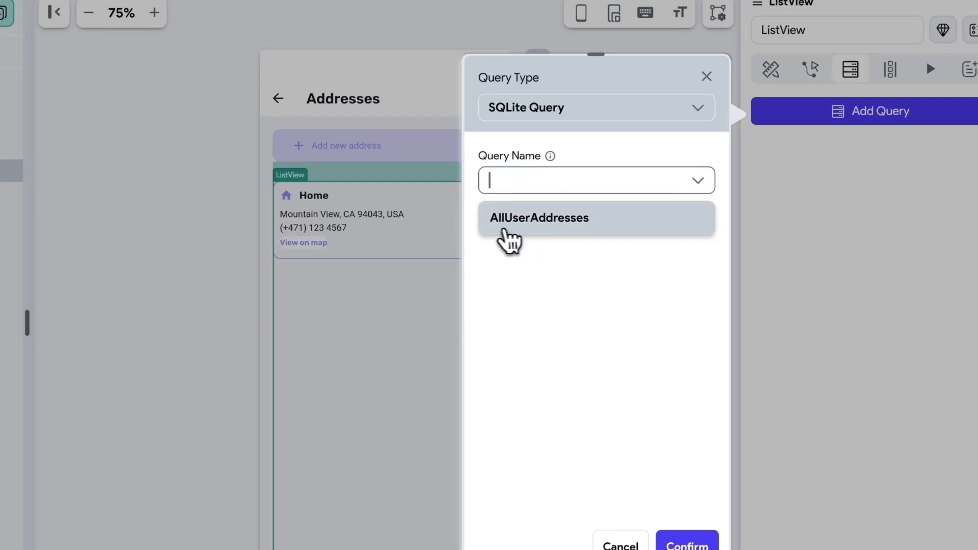
pyautogui.click(558, 224)
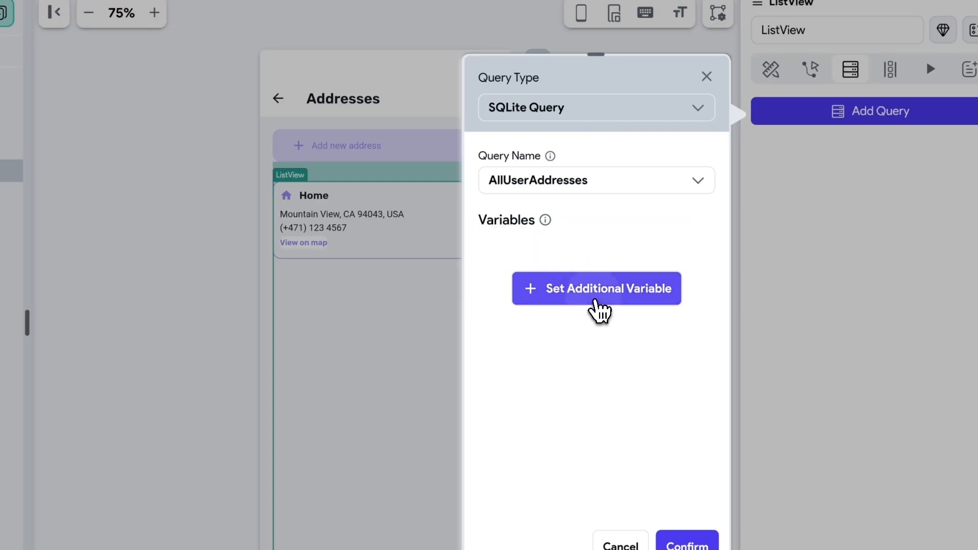
# Set the query's userId variable to the authenticated user's User ID and confirm creating the ListView's backend query.
pyautogui.click(596, 303)
pyautogui.click(534, 334)
pyautogui.click(529, 379)
pyautogui.click(525, 364)
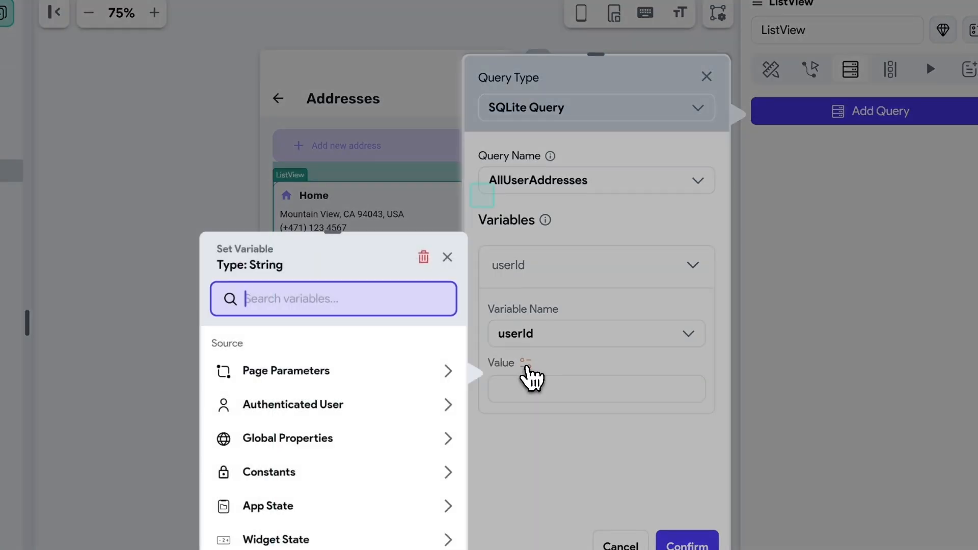
pyautogui.click(315, 407)
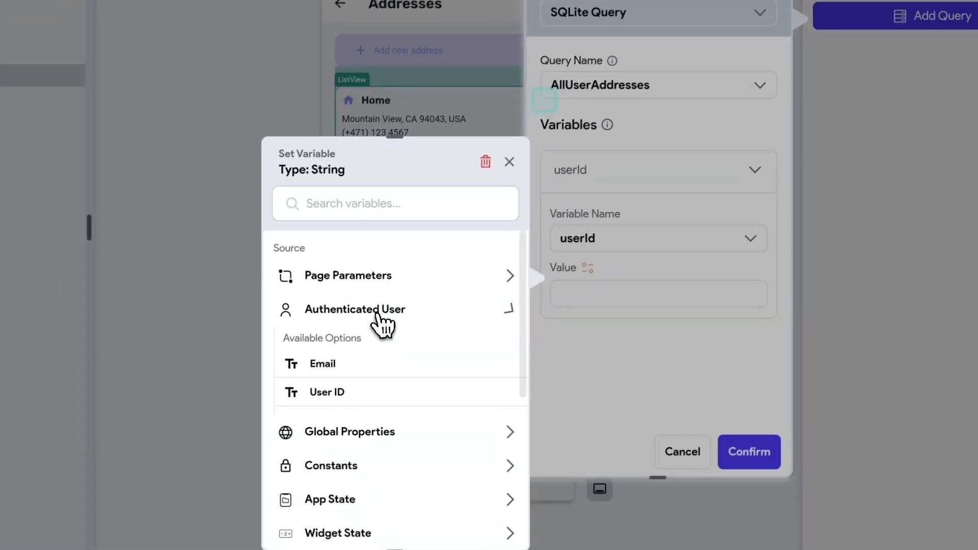
pyautogui.scroll(-1, 376, 330)
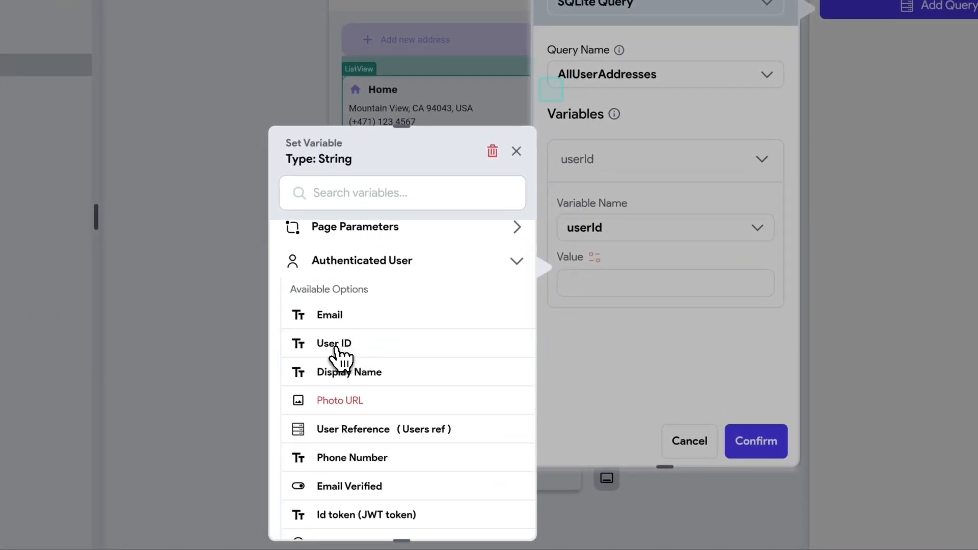
pyautogui.click(337, 347)
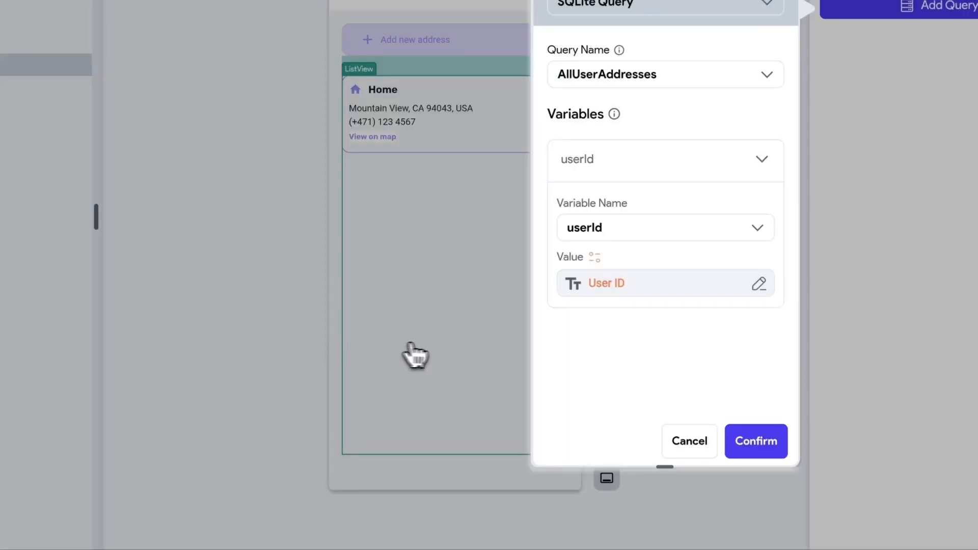
pyautogui.click(757, 447)
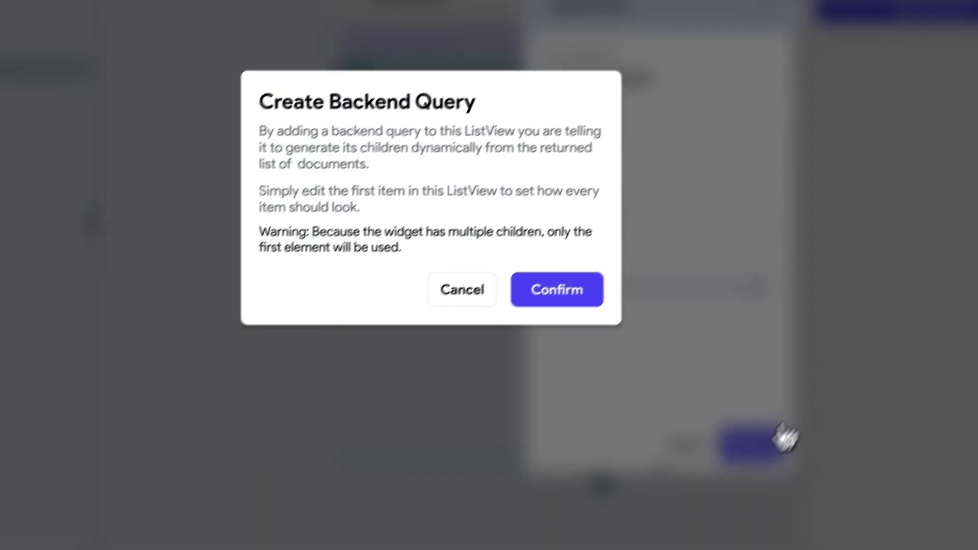
pyautogui.click(560, 289)
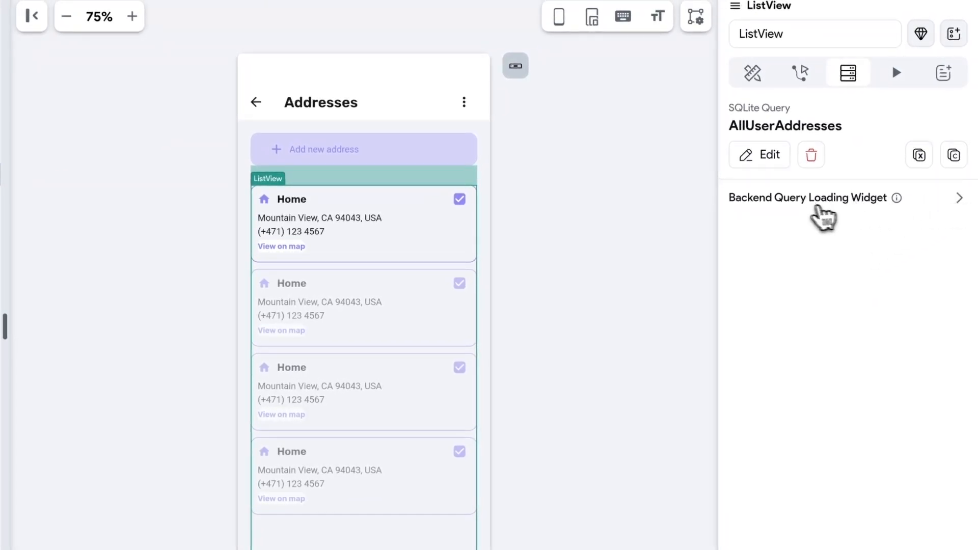
# Examine the ListView's Backend Query Loading Widget settings and preview the loading indicator in the UI builder.
pyautogui.click(958, 199)
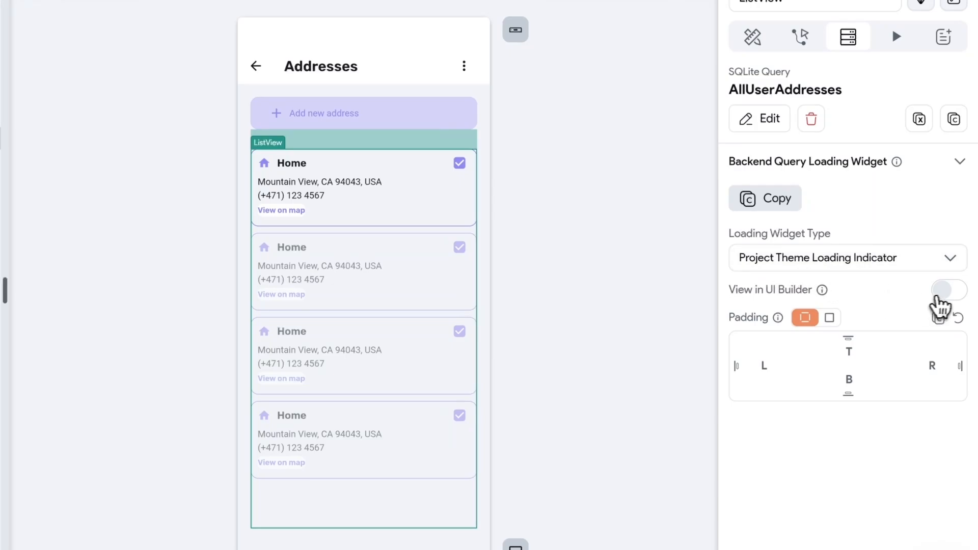
pyautogui.click(946, 294)
pyautogui.click(949, 294)
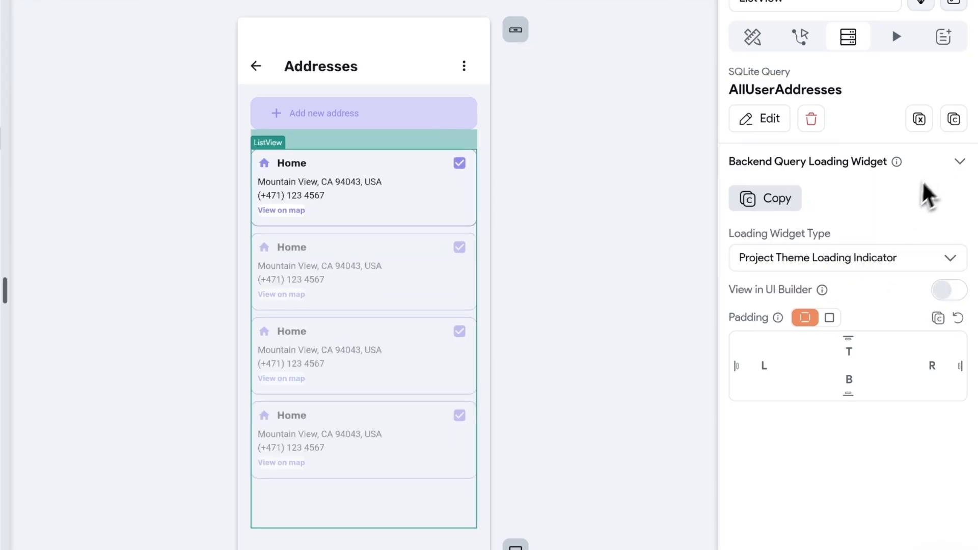
pyautogui.click(959, 162)
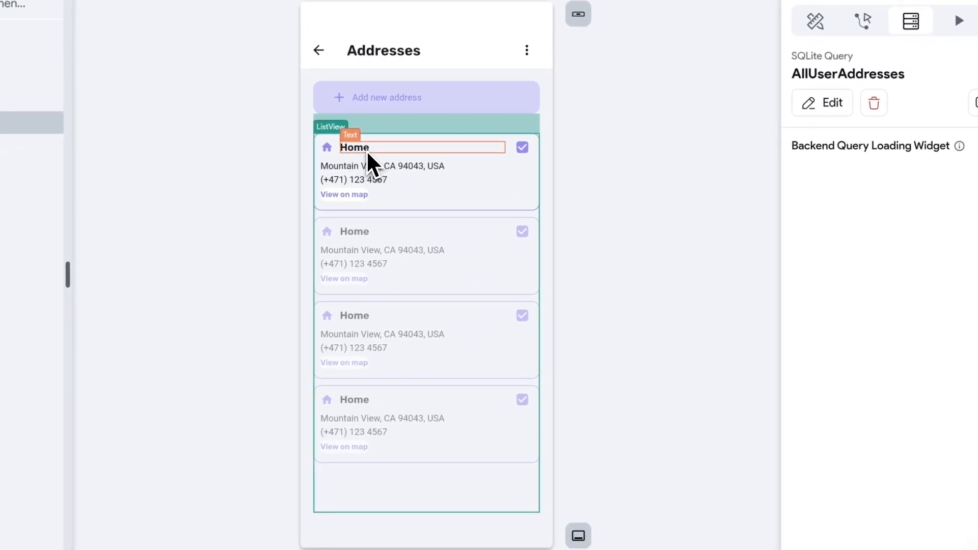
# Bind the first card's Home text to the AllUserAddresses row's Title column, with Unknown as the default value.
pyautogui.click(367, 149)
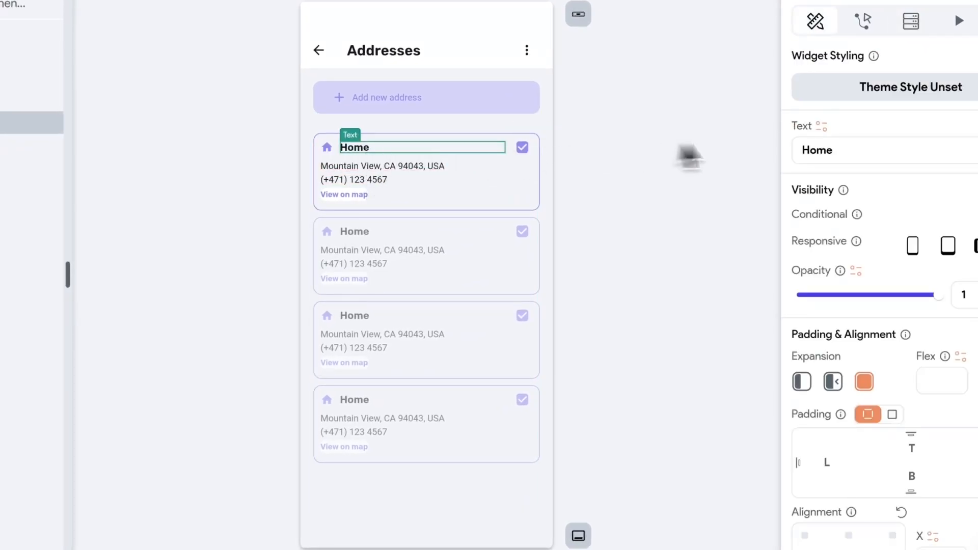
pyautogui.click(821, 125)
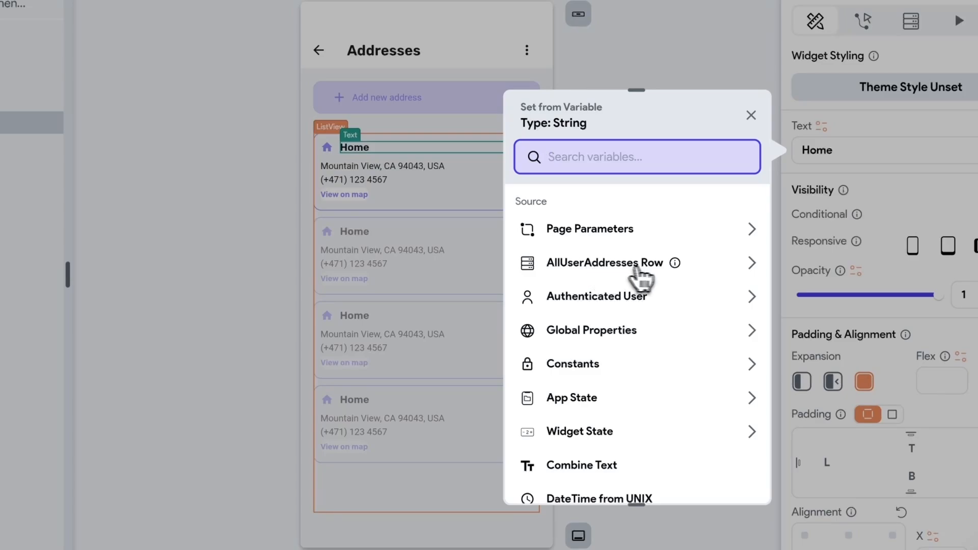
pyautogui.click(656, 272)
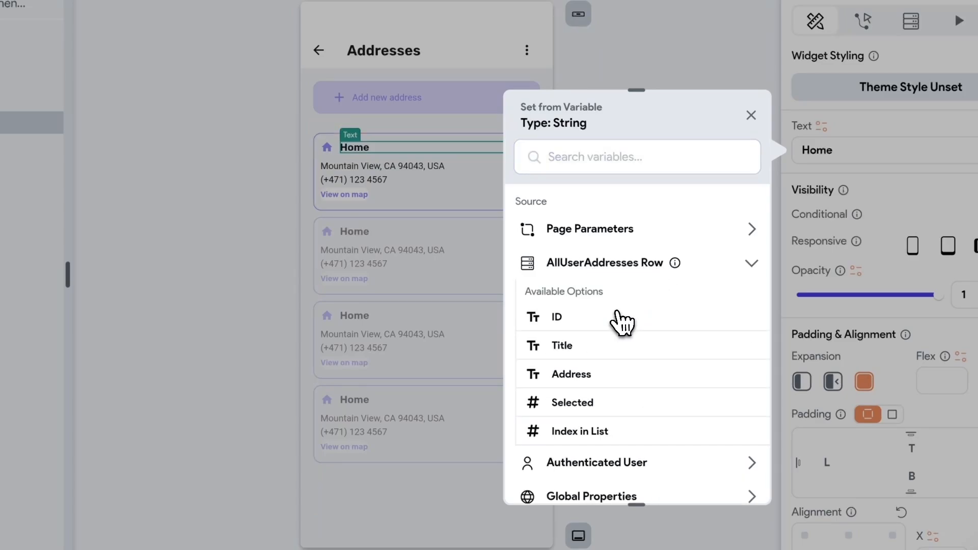
pyautogui.click(562, 346)
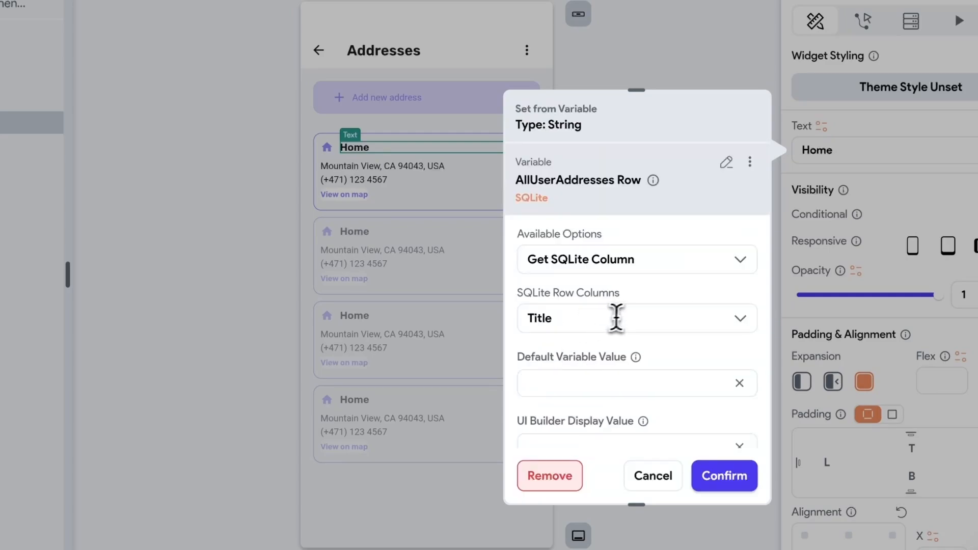
pyautogui.click(579, 319)
pyautogui.click(555, 369)
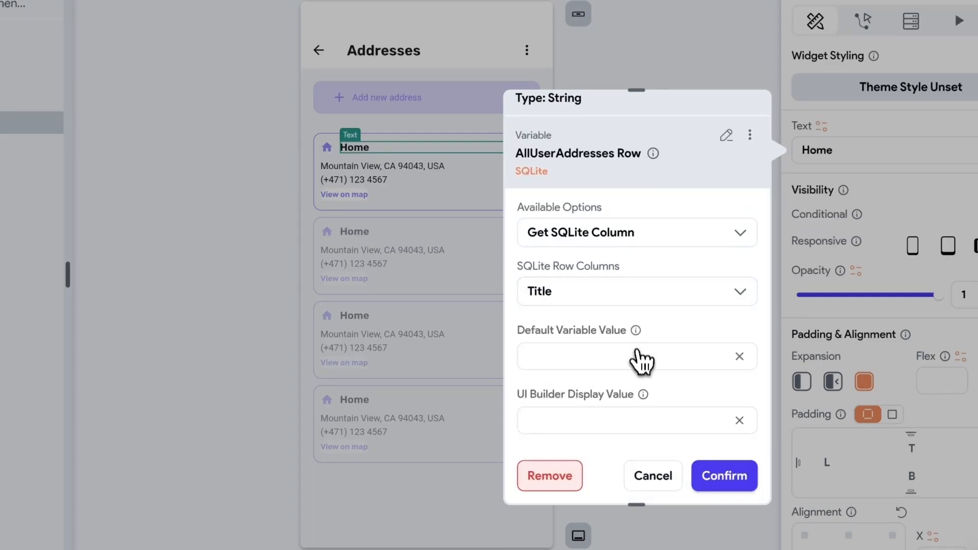
pyautogui.click(713, 476)
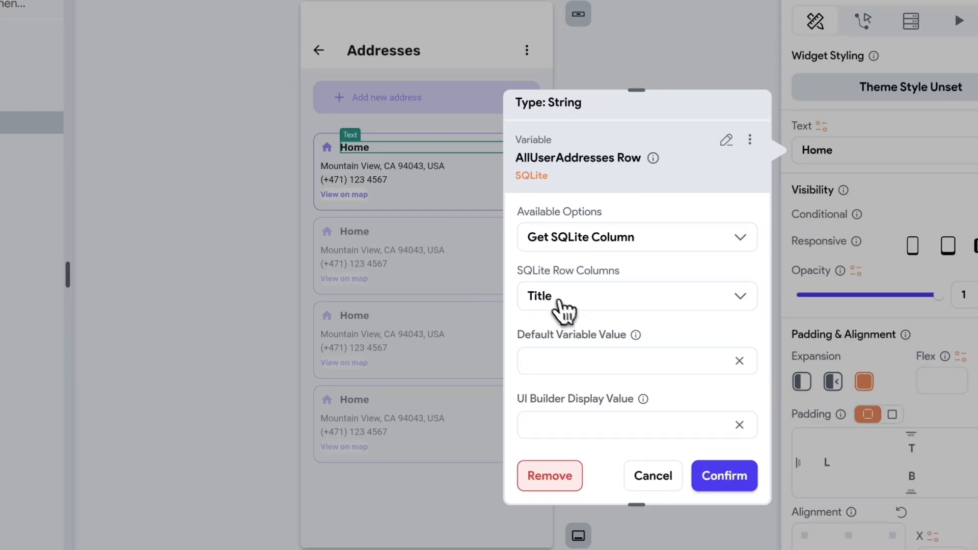
pyautogui.click(609, 385)
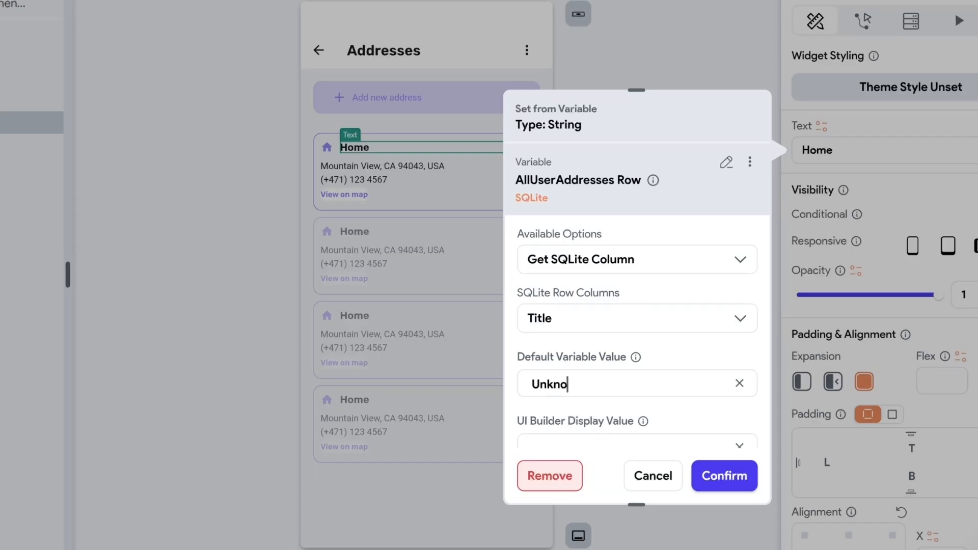
pyautogui.click(725, 481)
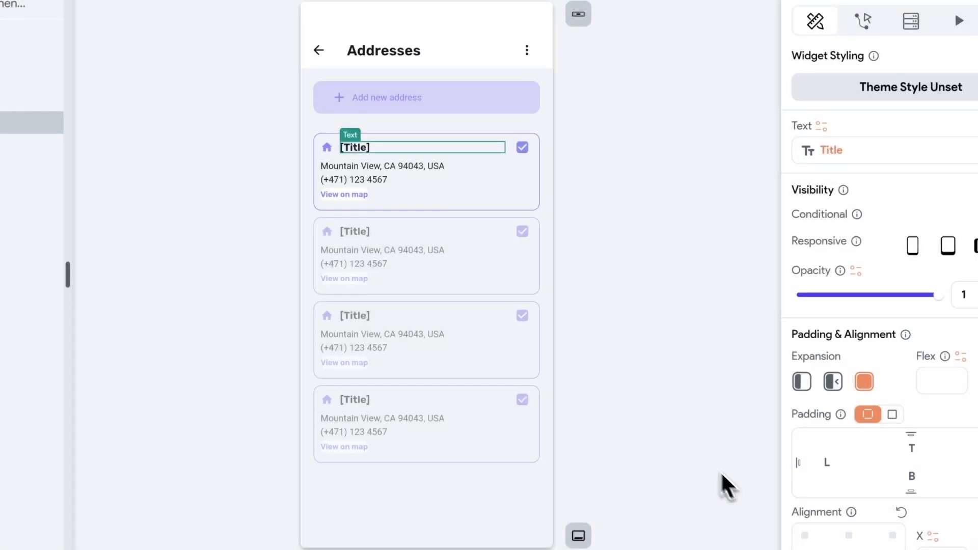
# Bind the card's address text to the AllUserAddresses row's Address column and give it a default value.
pyautogui.click(376, 168)
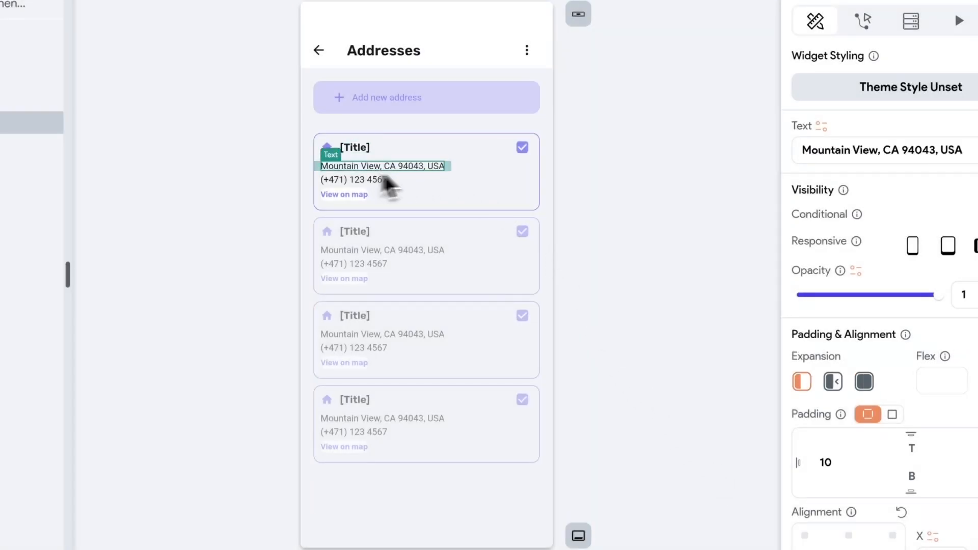
pyautogui.click(812, 128)
pyautogui.click(591, 265)
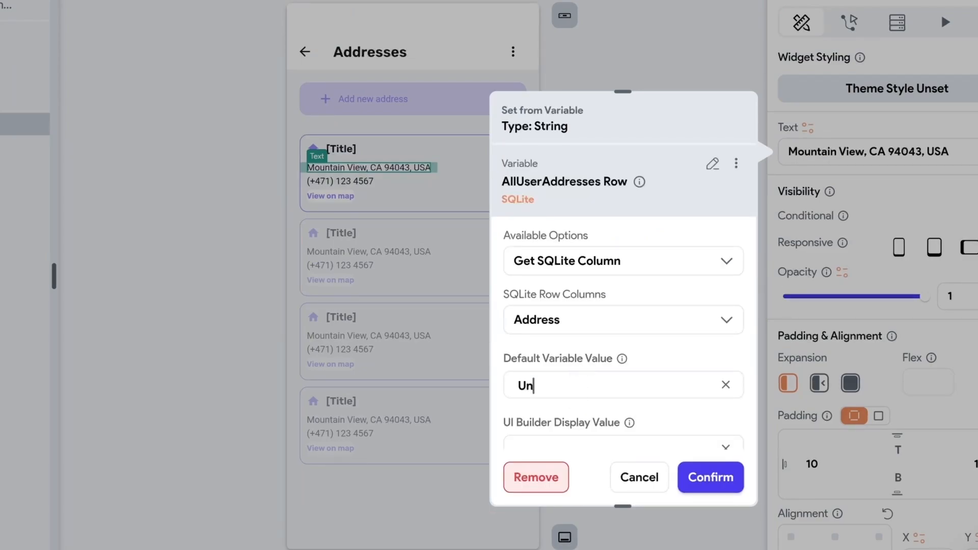
pyautogui.click(680, 466)
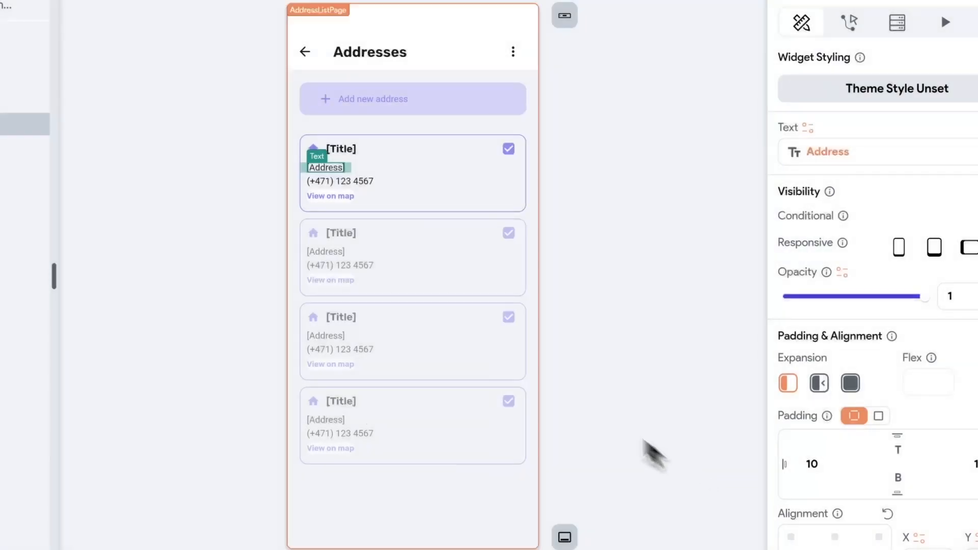
# Give the first card's checkbox a conditional initial value whose IF condition uses the AllUserAddresses row's Selected column.
pyautogui.click(509, 149)
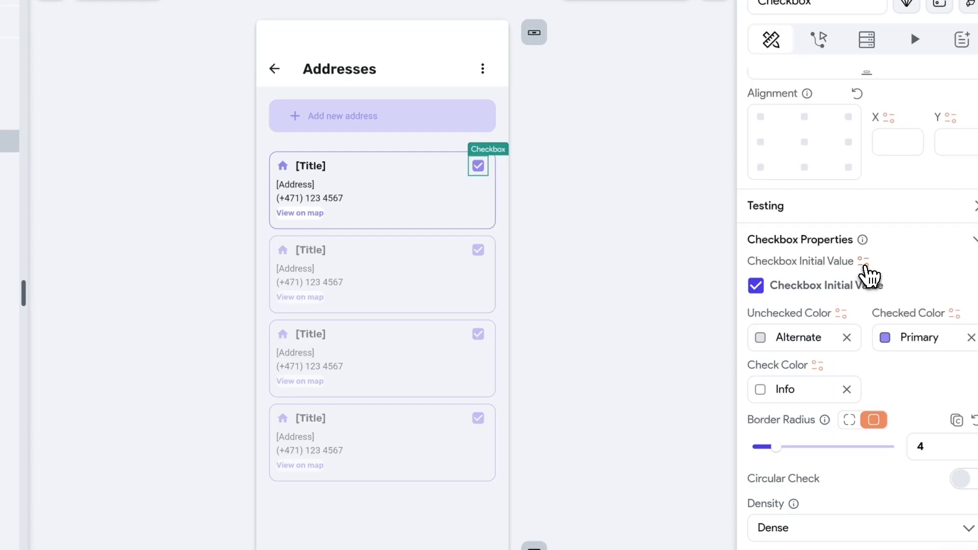
pyautogui.click(863, 262)
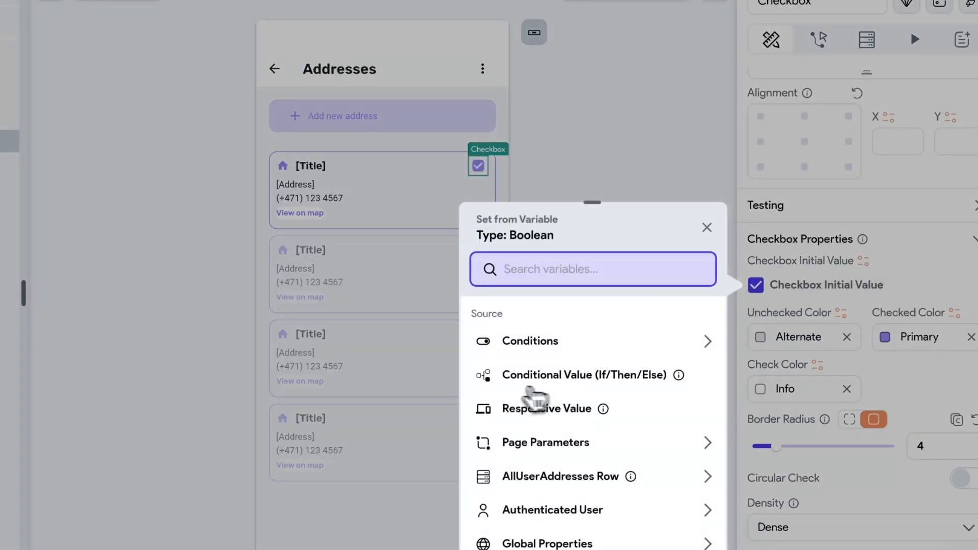
pyautogui.click(586, 379)
pyautogui.scroll(-2, 582, 376)
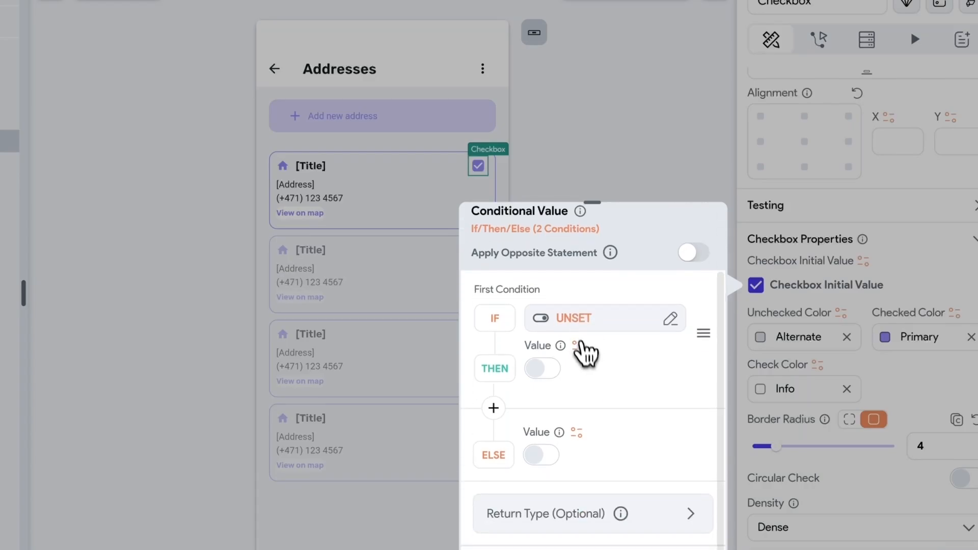
pyautogui.click(579, 319)
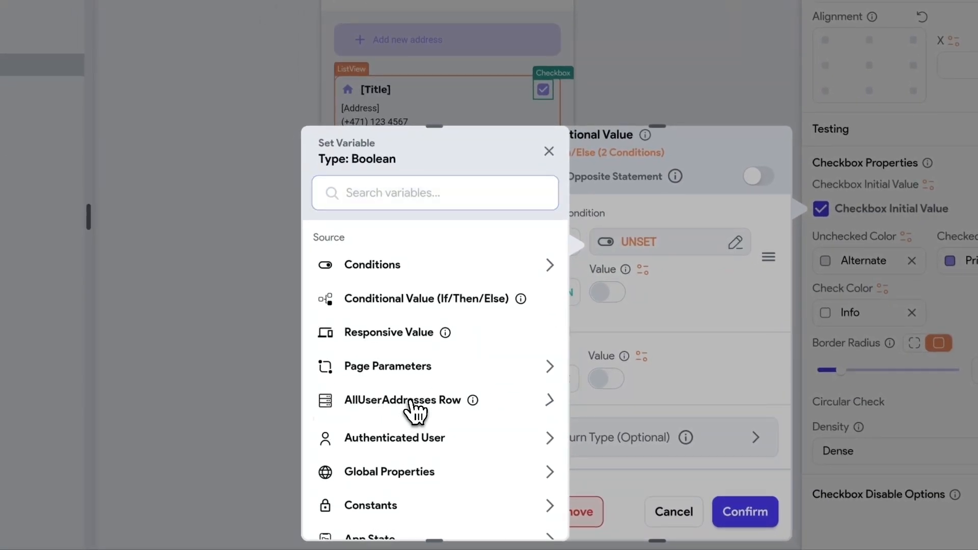
pyautogui.click(405, 402)
pyautogui.scroll(-2, 410, 405)
pyautogui.click(381, 461)
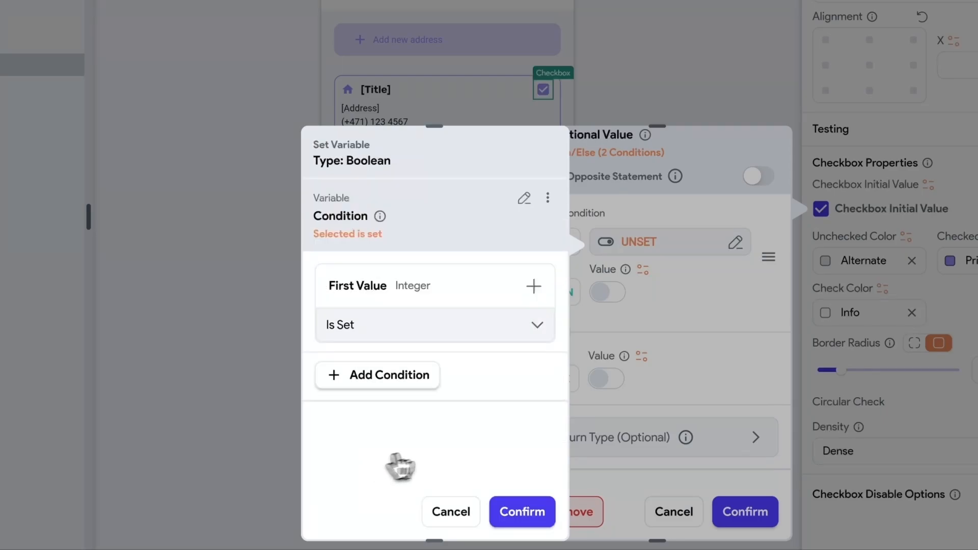
# Set the condition on Selected to Equal To 1 and confirm it.
pyautogui.click(356, 325)
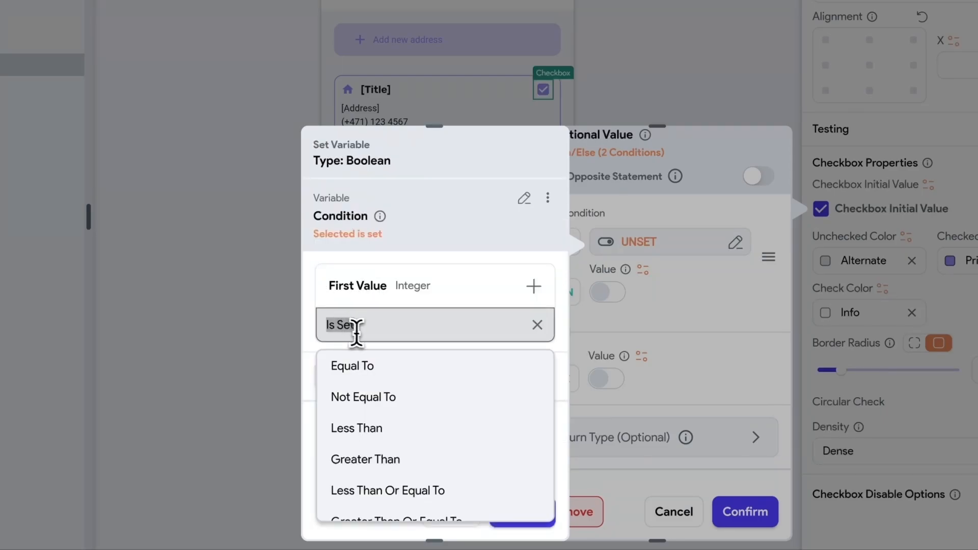
pyautogui.click(375, 369)
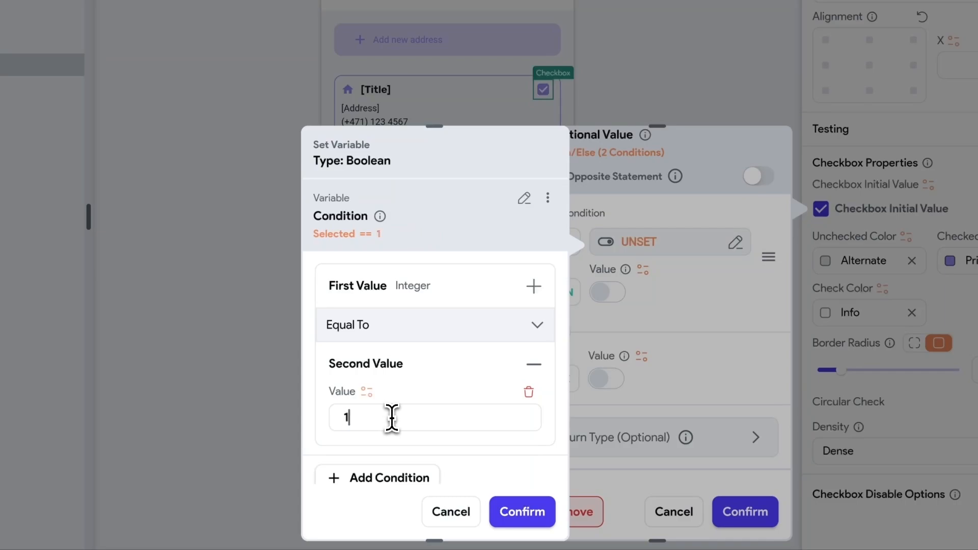
pyautogui.click(406, 421)
pyautogui.write('1')
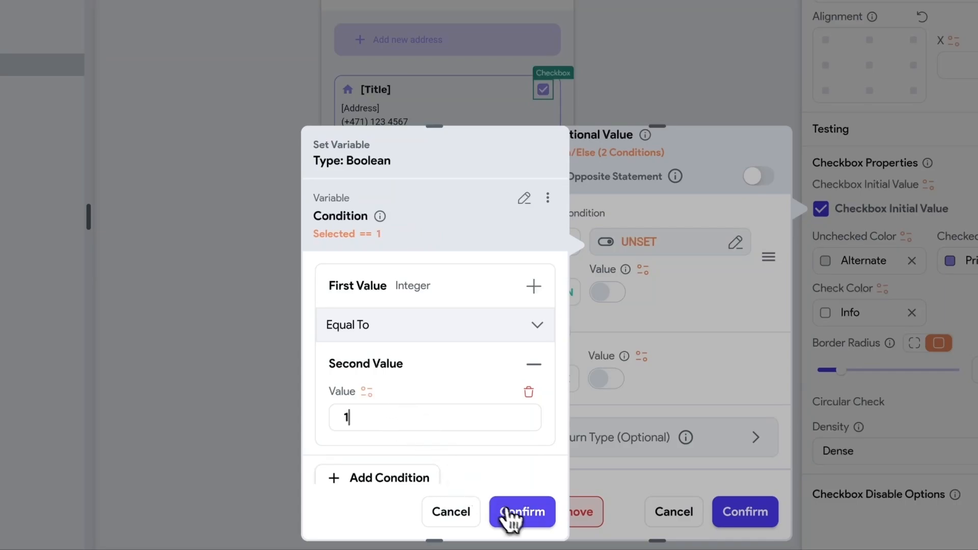
pyautogui.click(523, 513)
# Make the checkbox's conditional value true for THEN and false for ELSE, and confirm the binding.
pyautogui.click(607, 293)
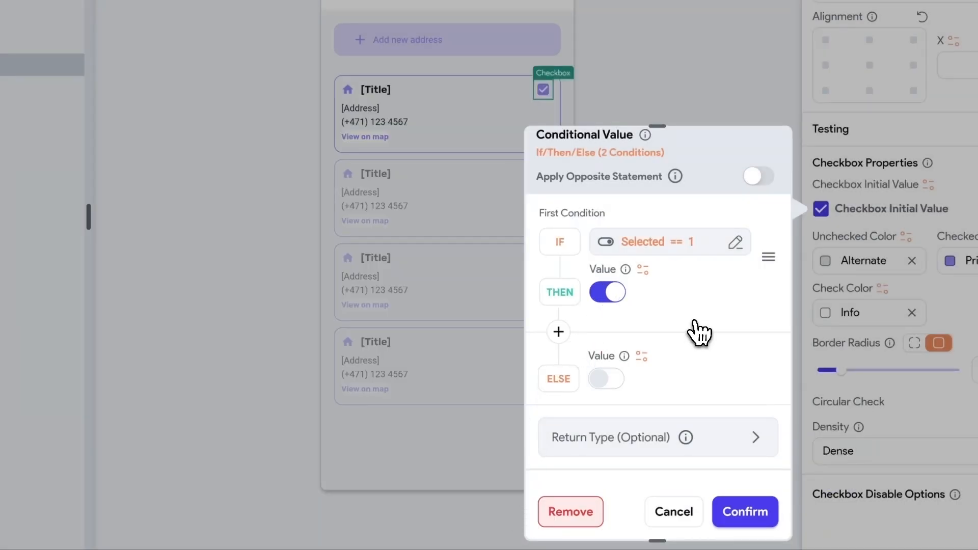
pyautogui.click(605, 378)
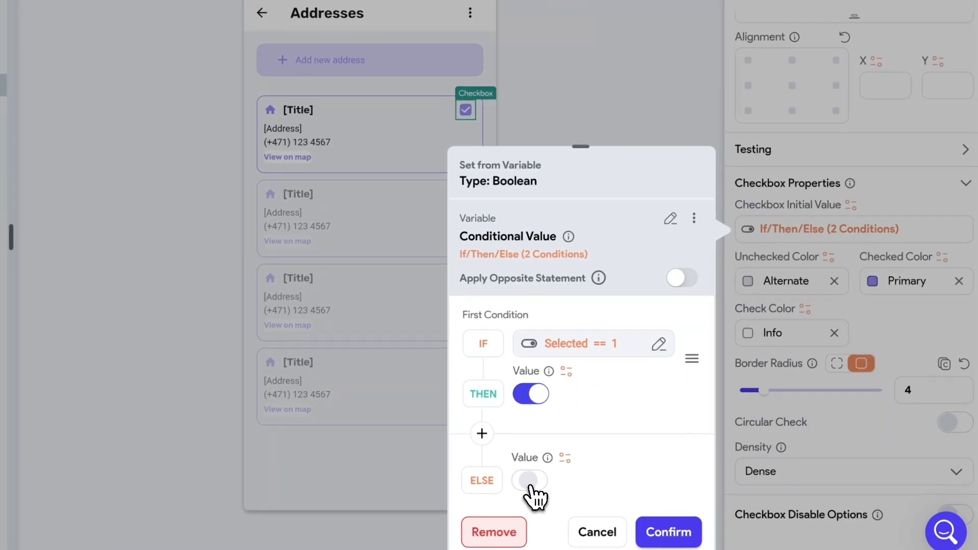
pyautogui.click(675, 534)
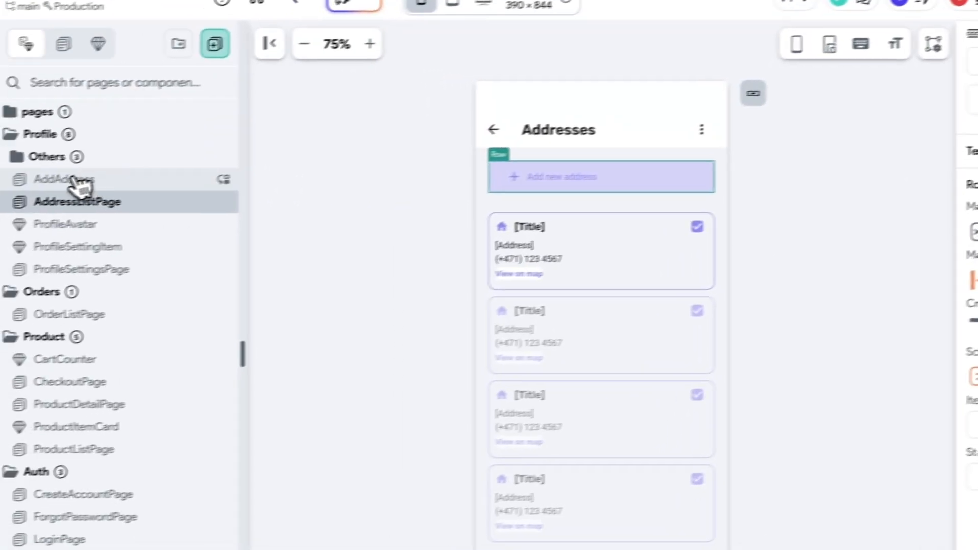
# Examine the On Tap navigation action of the Add new address row in the Action Flow Editor.
pyautogui.click(74, 181)
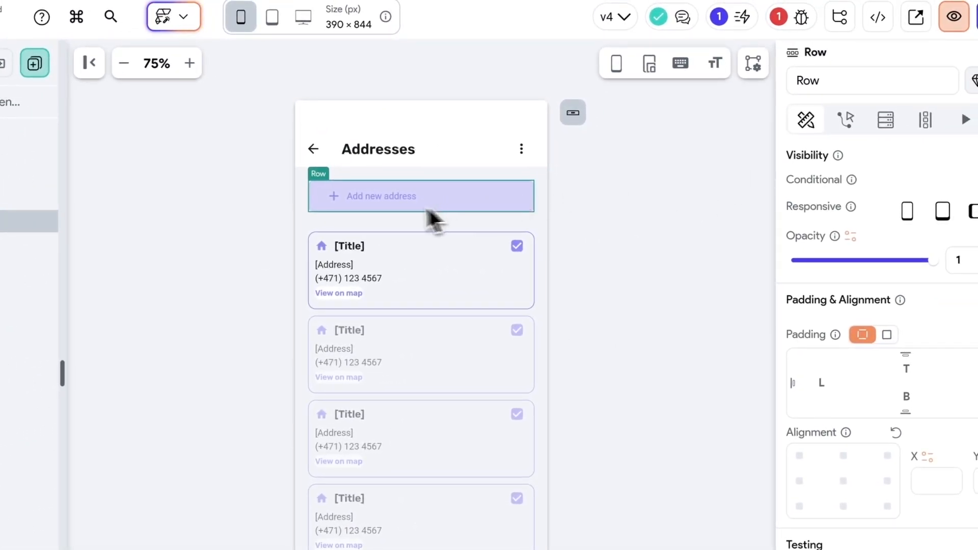
pyautogui.click(855, 118)
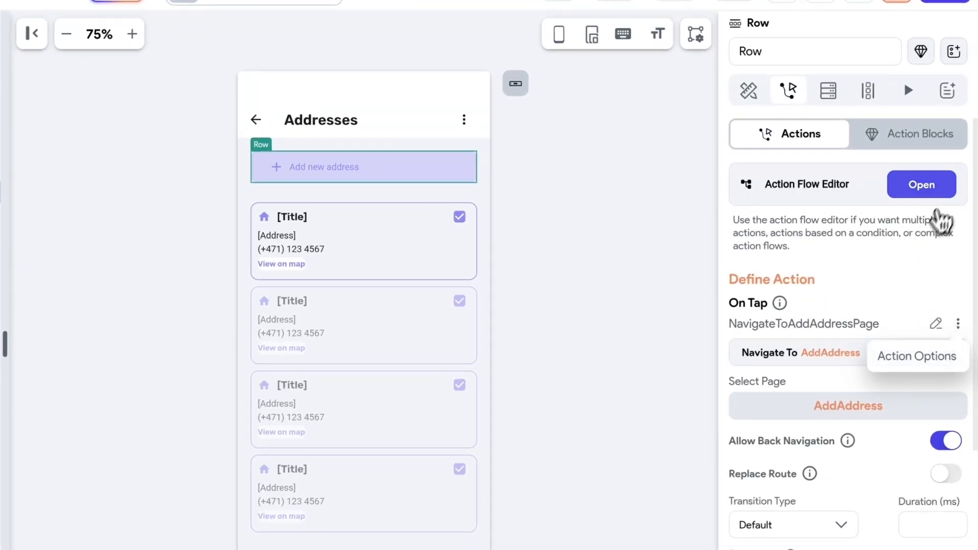
pyautogui.click(921, 184)
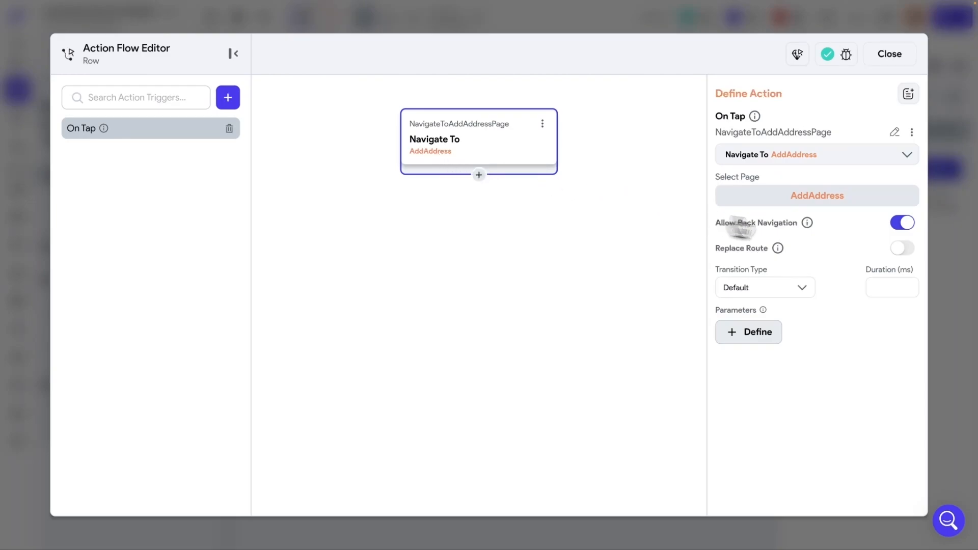
pyautogui.click(899, 58)
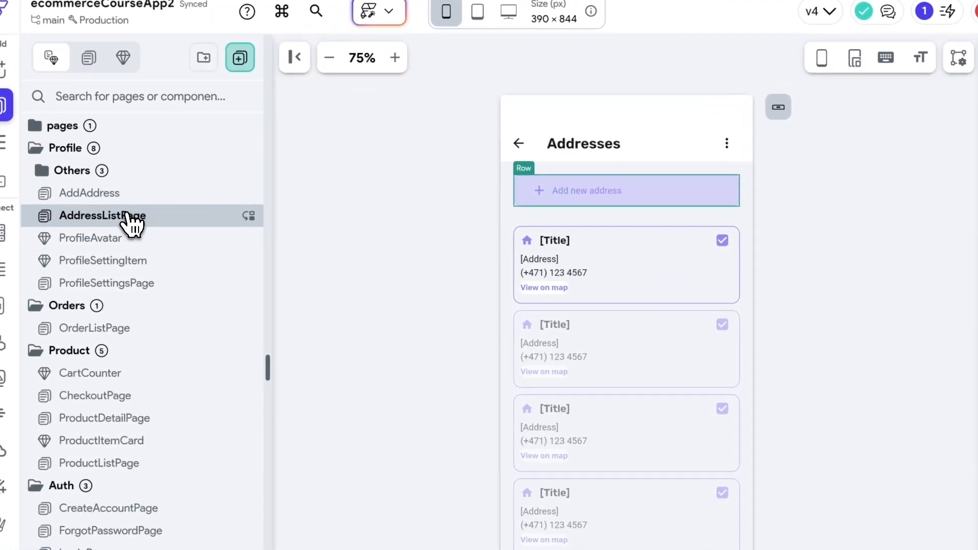
# Open the AddAddress page and start a new On Tap action for its Submit button.
pyautogui.click(104, 194)
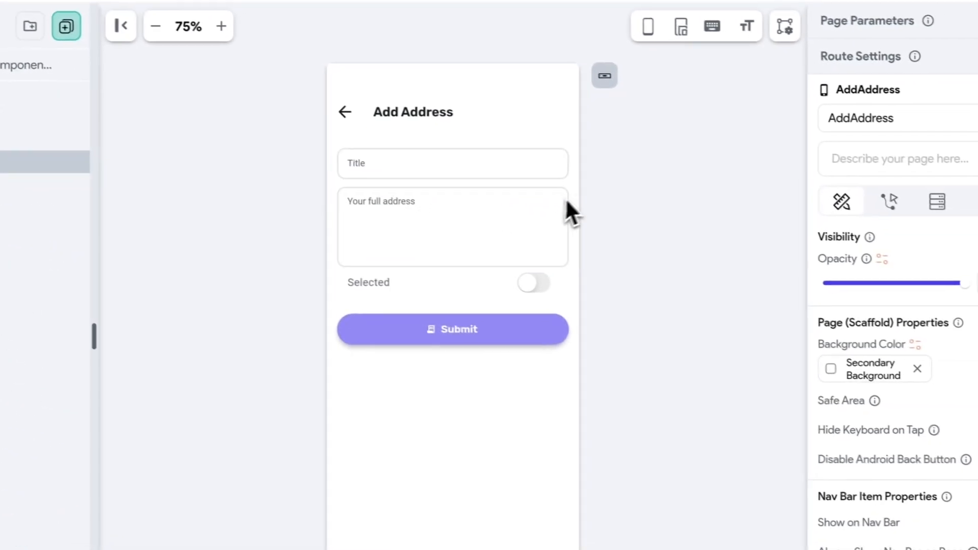
pyautogui.click(530, 336)
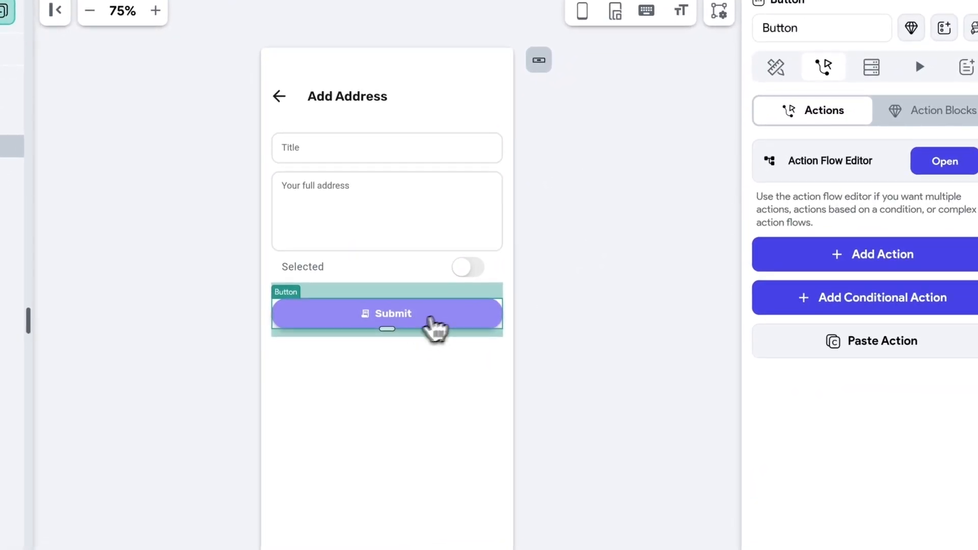
pyautogui.click(946, 162)
pyautogui.click(539, 214)
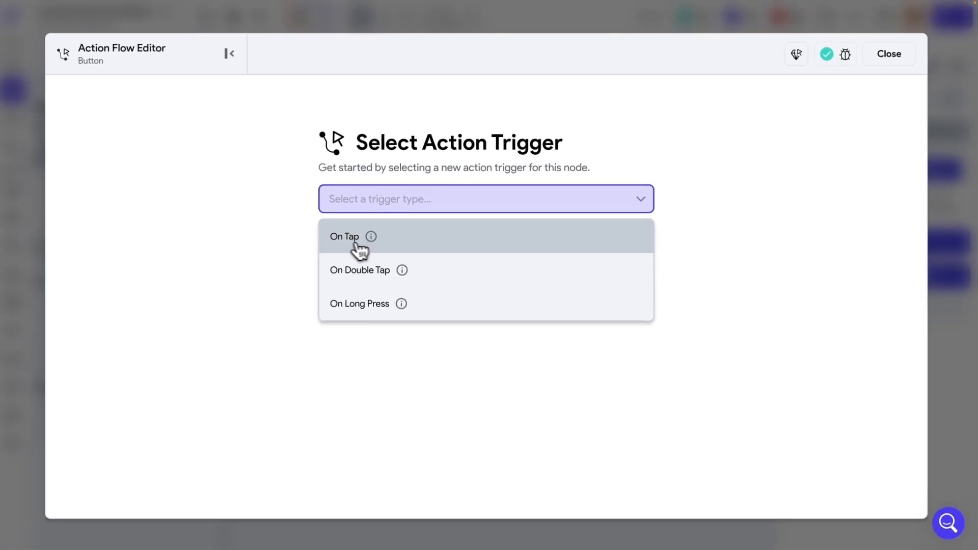
pyautogui.click(359, 249)
pyautogui.click(606, 337)
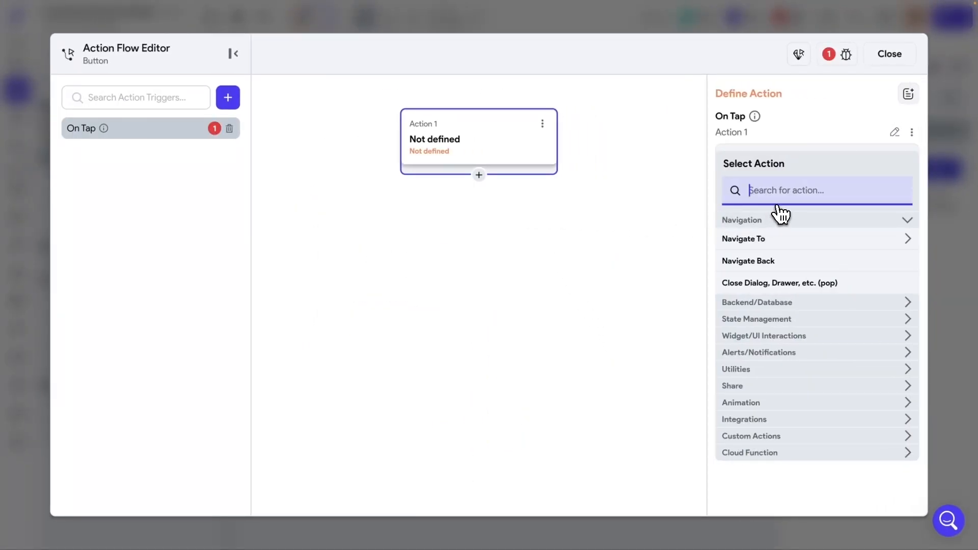
# Make the On Tap action an SQLite Update Query that runs AddUserAddress.
pyautogui.write('sql')
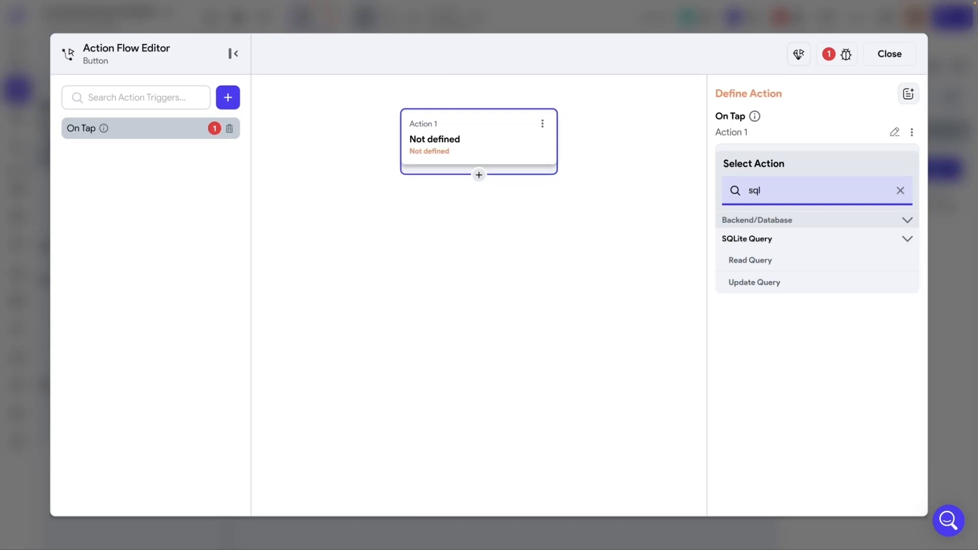
pyautogui.click(756, 288)
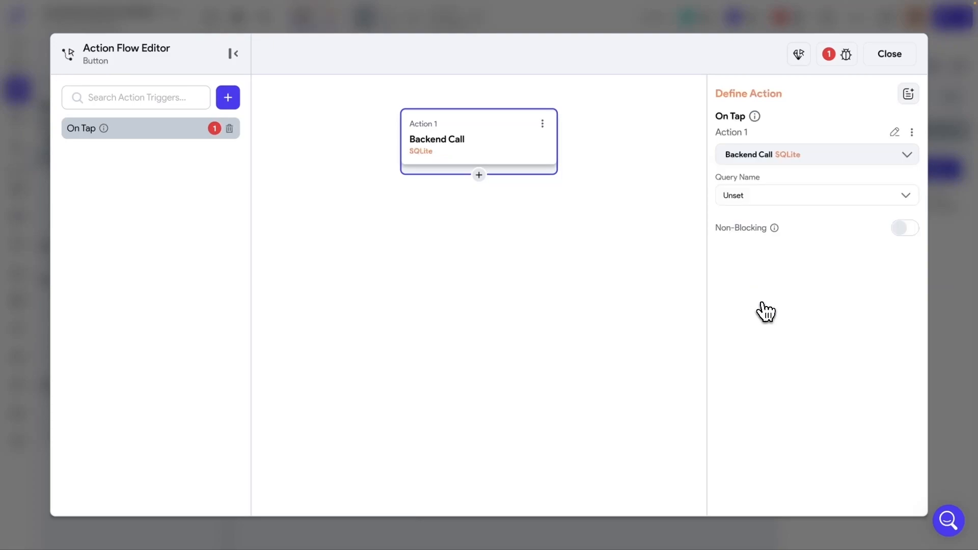
pyautogui.click(742, 196)
pyautogui.click(755, 229)
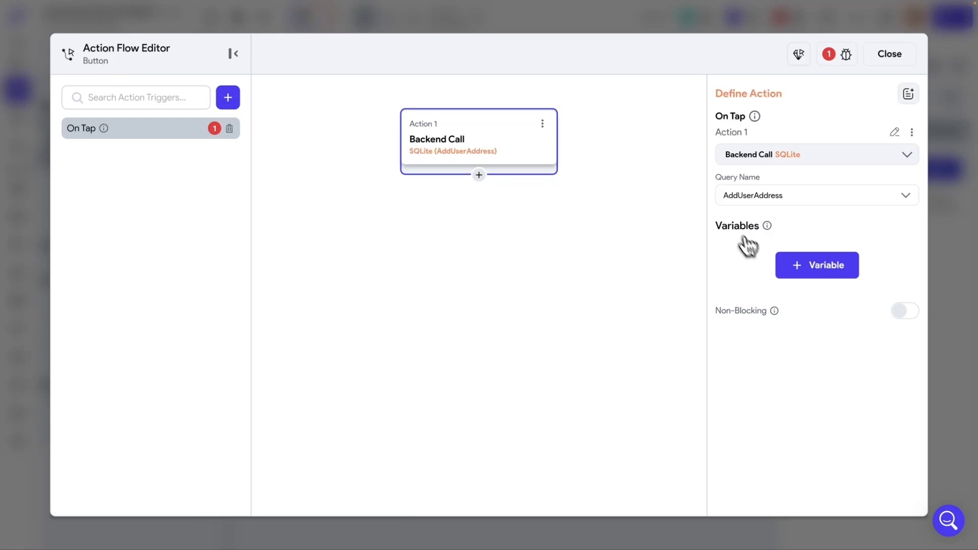
# Add the userId variable to the AddUserAddress query and set it to the authenticated user's User ID.
pyautogui.click(814, 279)
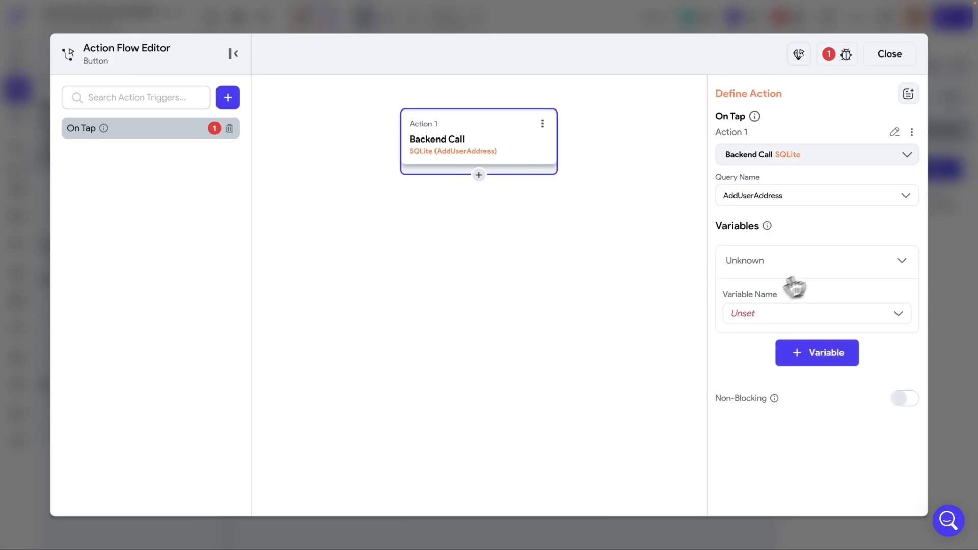
pyautogui.click(748, 312)
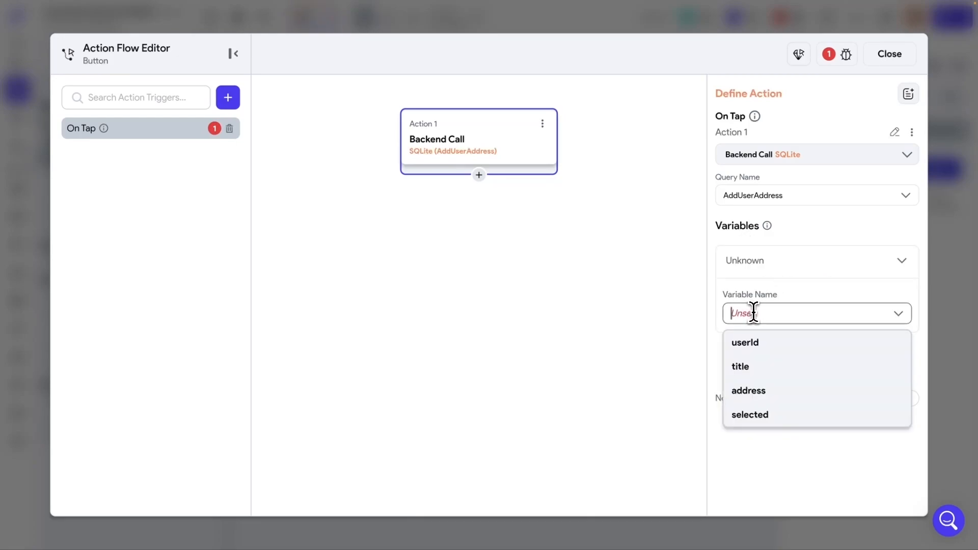
pyautogui.click(759, 350)
pyautogui.click(757, 347)
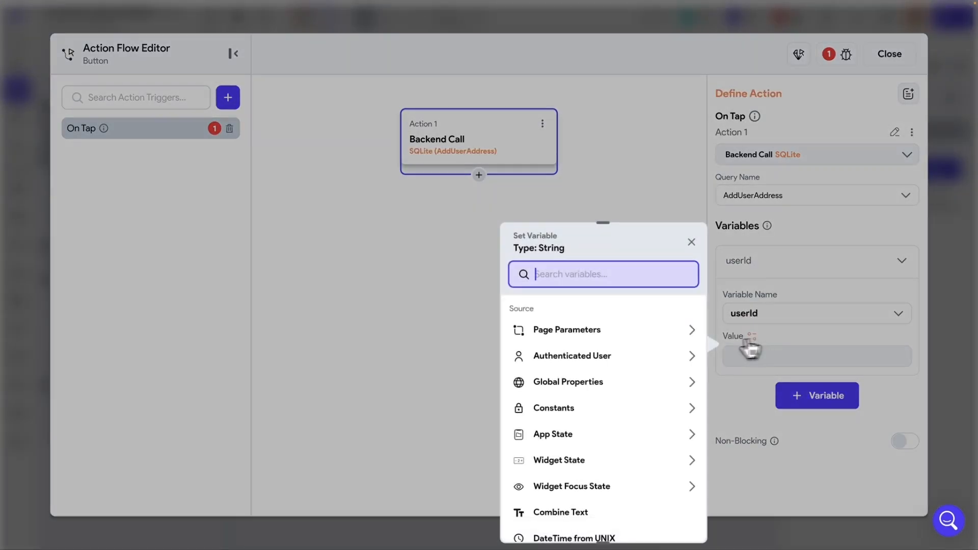
pyautogui.click(585, 371)
pyautogui.scroll(-1, 596, 409)
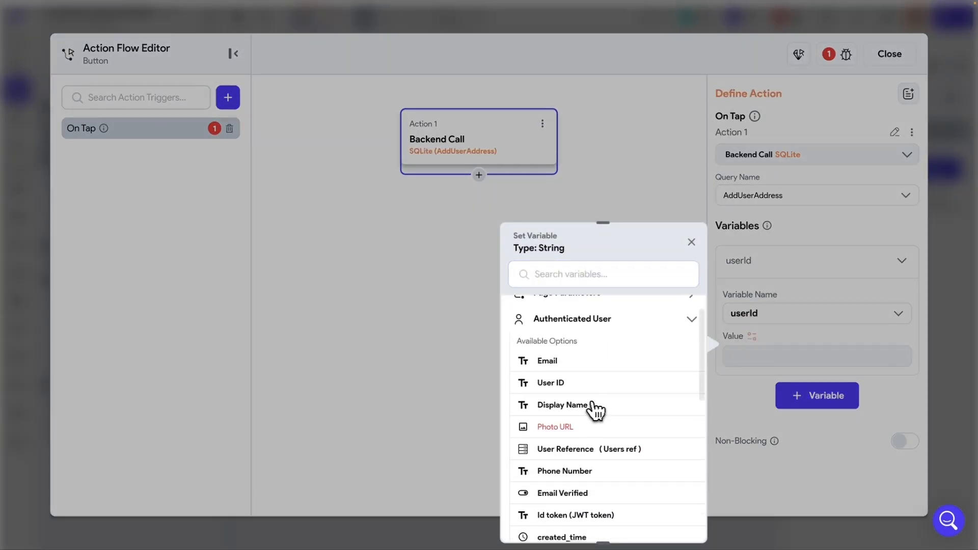
pyautogui.click(556, 388)
# Add the title variable to the query and bind it to the TitleField widget state.
pyautogui.click(807, 395)
pyautogui.scroll(-2, 781, 395)
pyautogui.click(745, 373)
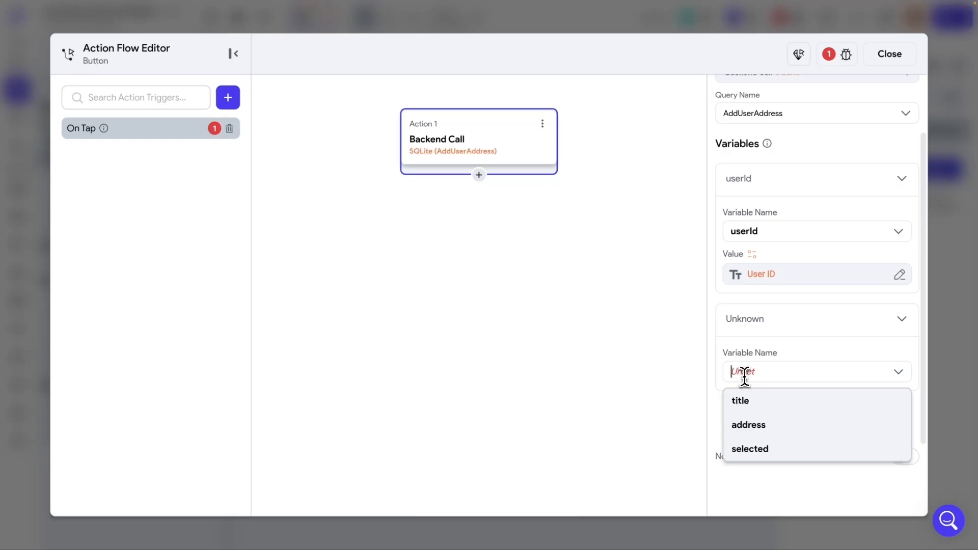
pyautogui.click(749, 403)
pyautogui.scroll(-2, 753, 402)
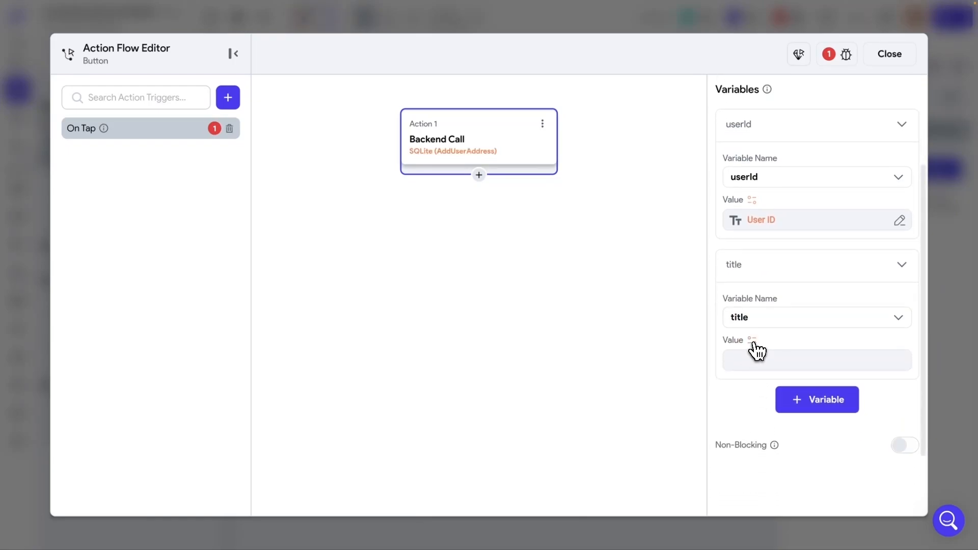
pyautogui.click(757, 356)
pyautogui.scroll(-2, 608, 417)
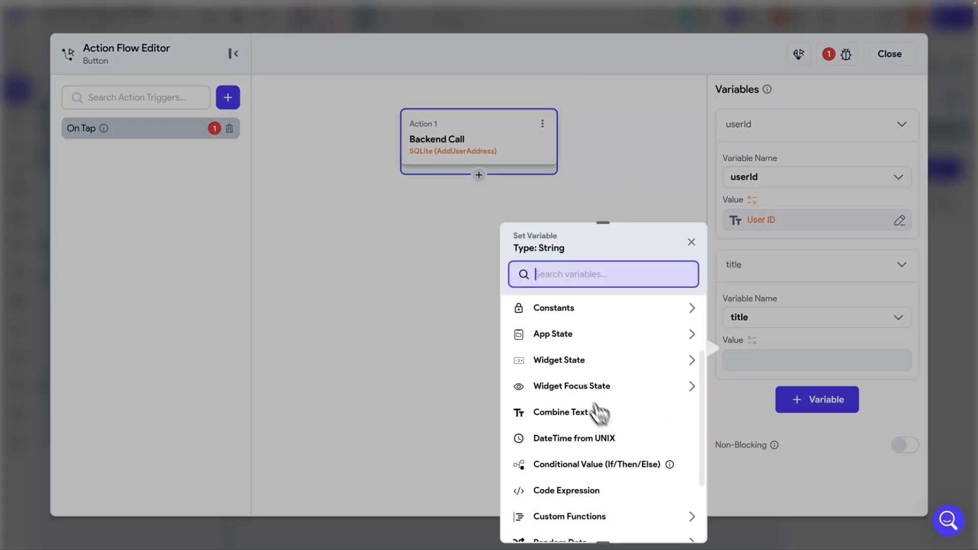
pyautogui.click(562, 363)
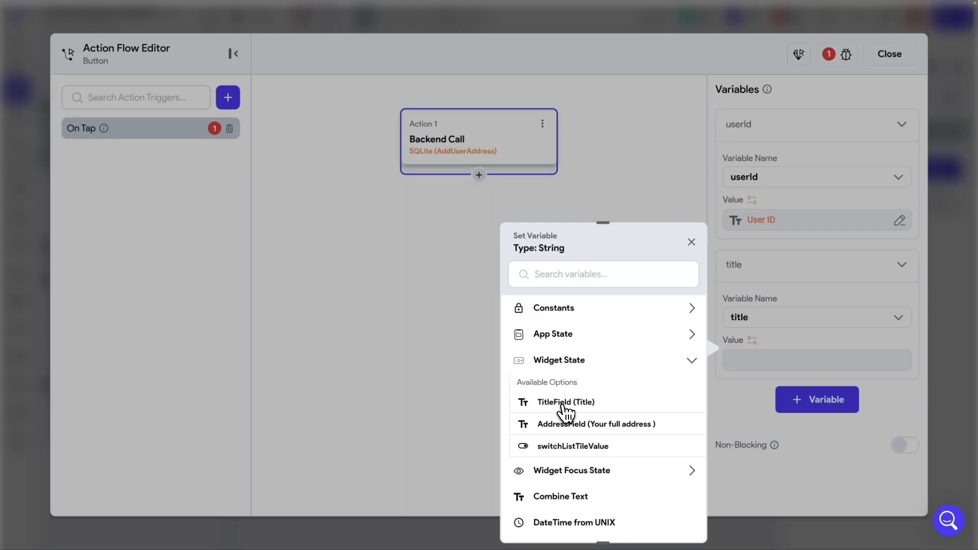
pyautogui.click(564, 403)
# Add the address variable to the query and bind it to the AddressField widget state.
pyautogui.scroll(-1, 804, 374)
pyautogui.click(815, 354)
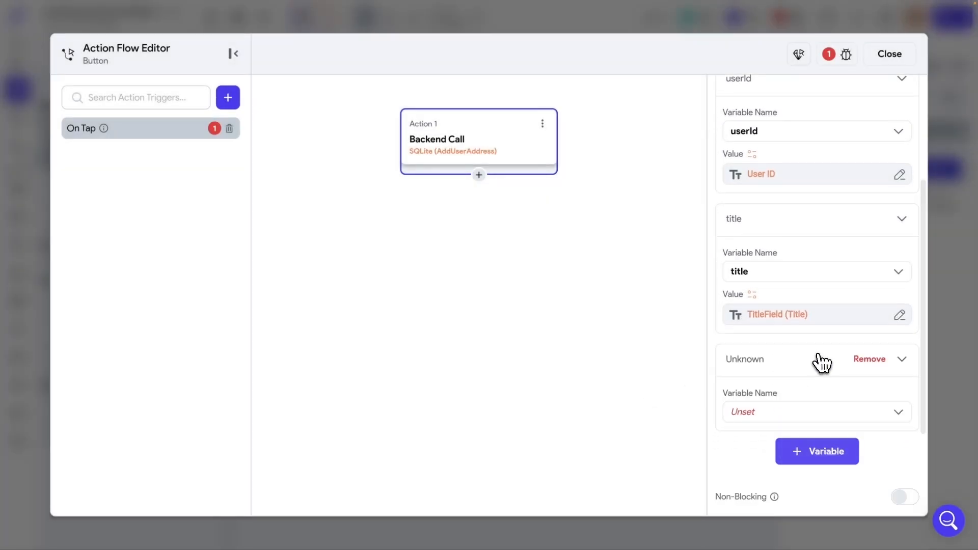
pyautogui.scroll(-1, 802, 367)
pyautogui.click(760, 363)
pyautogui.click(757, 395)
pyautogui.click(755, 403)
pyautogui.scroll(-1, 565, 433)
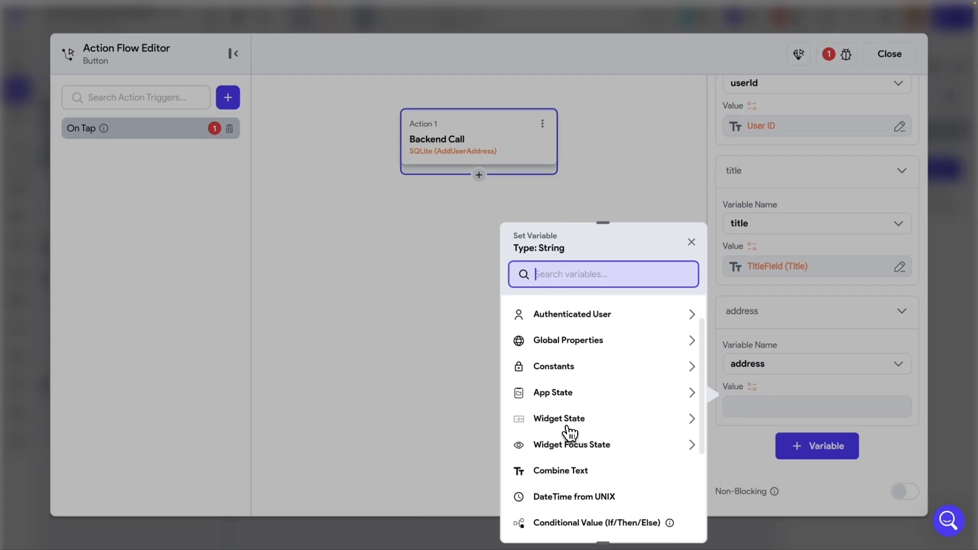
pyautogui.click(566, 422)
pyautogui.scroll(-2, 576, 430)
pyautogui.click(571, 438)
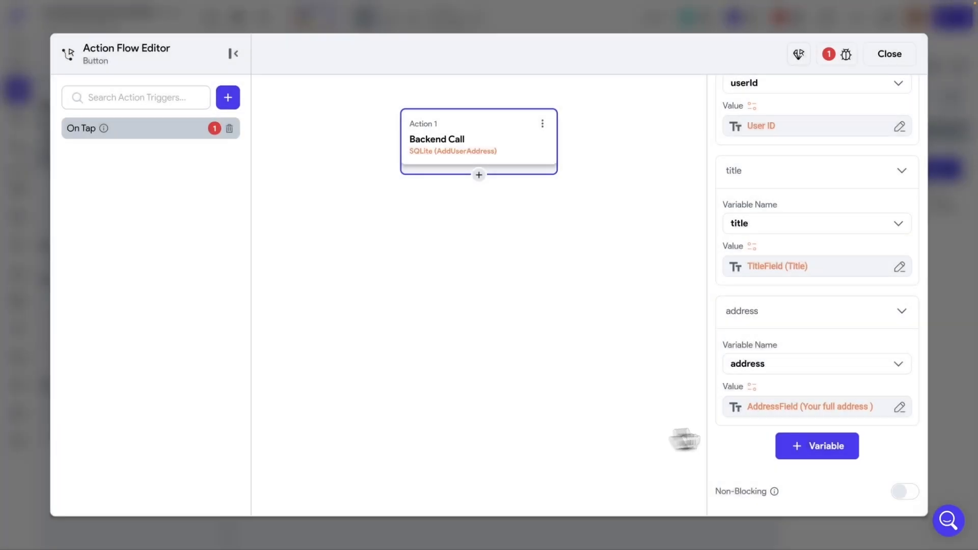
# Add the selected variable to the AddUserAddress query and make its value a Conditional Value (If/Then/Else).
pyautogui.click(809, 448)
pyautogui.scroll(-3, 768, 434)
pyautogui.click(747, 343)
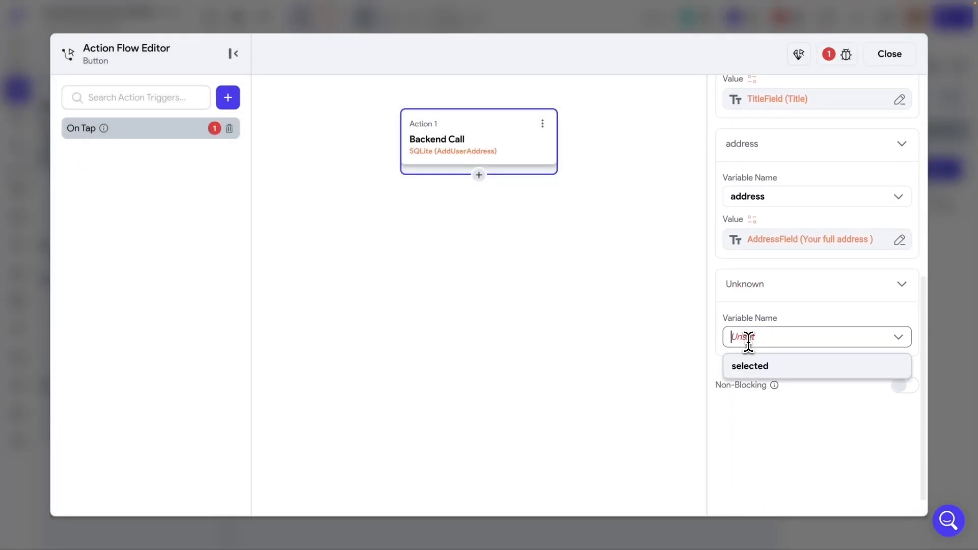
pyautogui.click(749, 363)
pyautogui.click(756, 377)
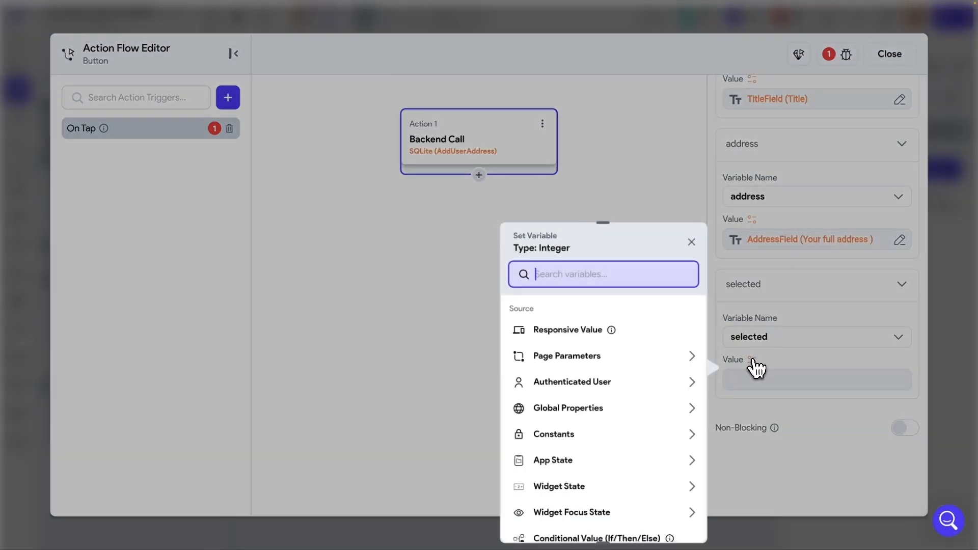
pyautogui.scroll(-3, 591, 460)
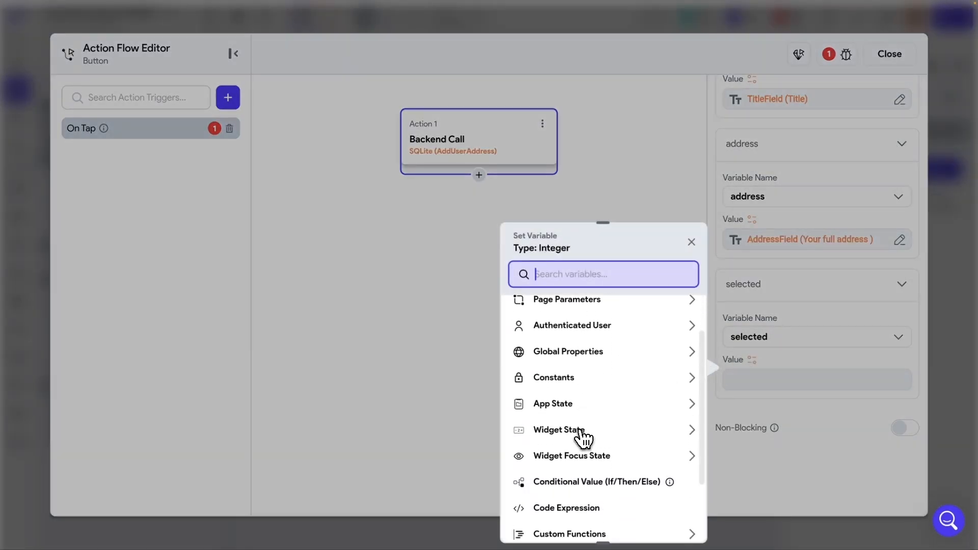
pyautogui.click(580, 476)
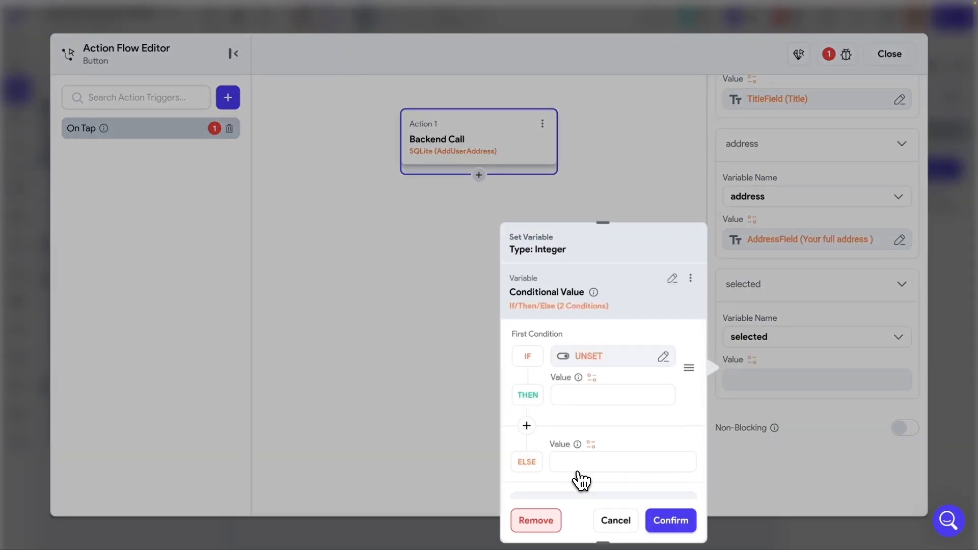
# Use the switchListTileValue widget state as the condition, return 1 when it is true, fill in the else value, and confirm.
pyautogui.click(587, 362)
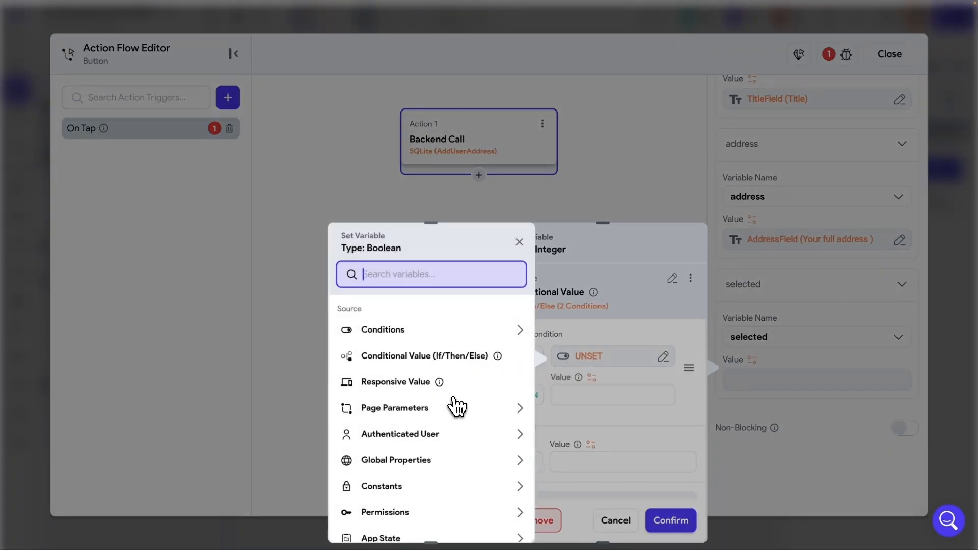
pyautogui.scroll(-4, 438, 417)
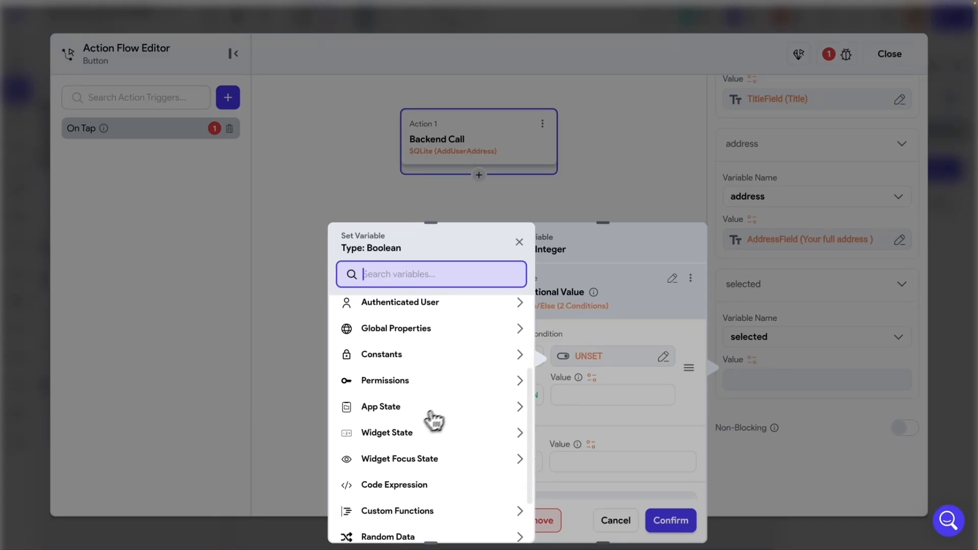
pyautogui.click(438, 431)
pyautogui.scroll(-2, 438, 433)
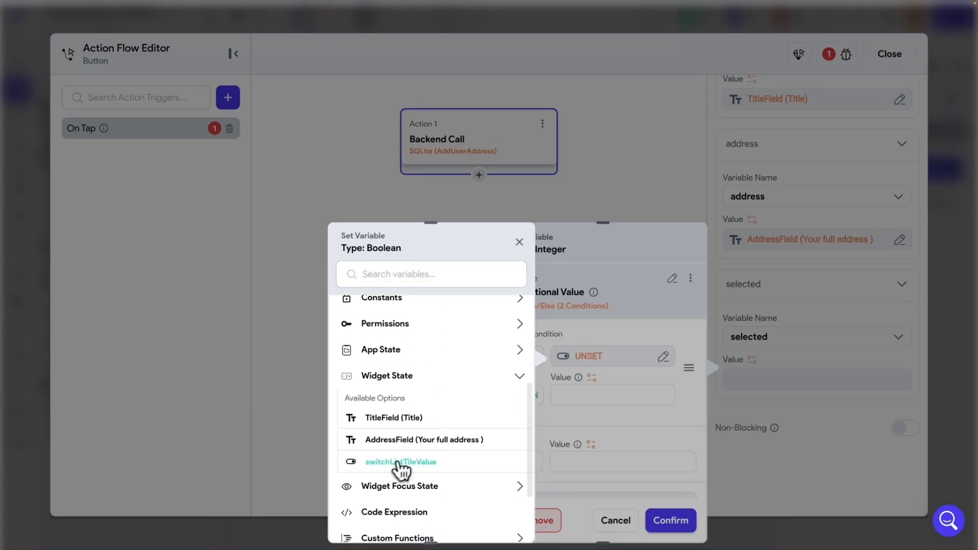
pyautogui.click(401, 464)
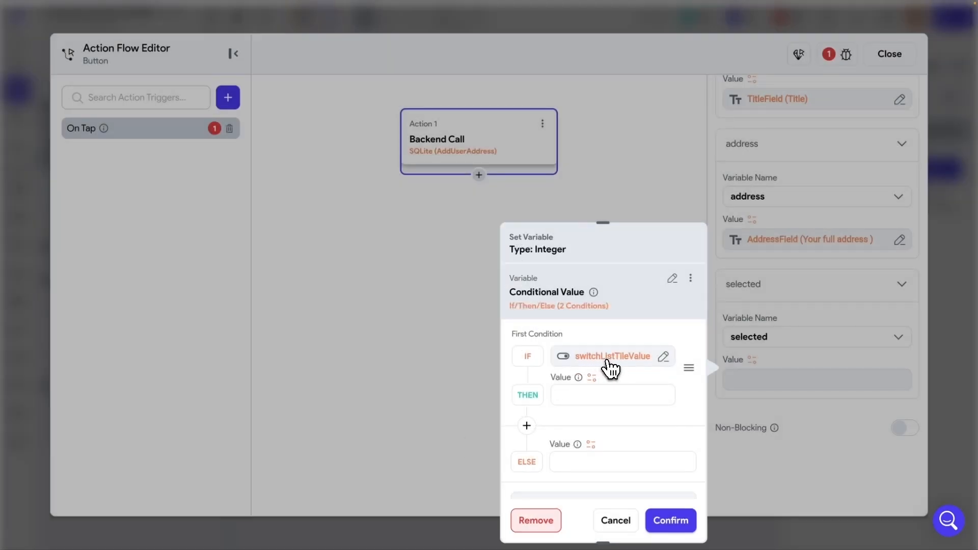
pyautogui.write('1')
pyautogui.click(588, 461)
pyautogui.click(671, 520)
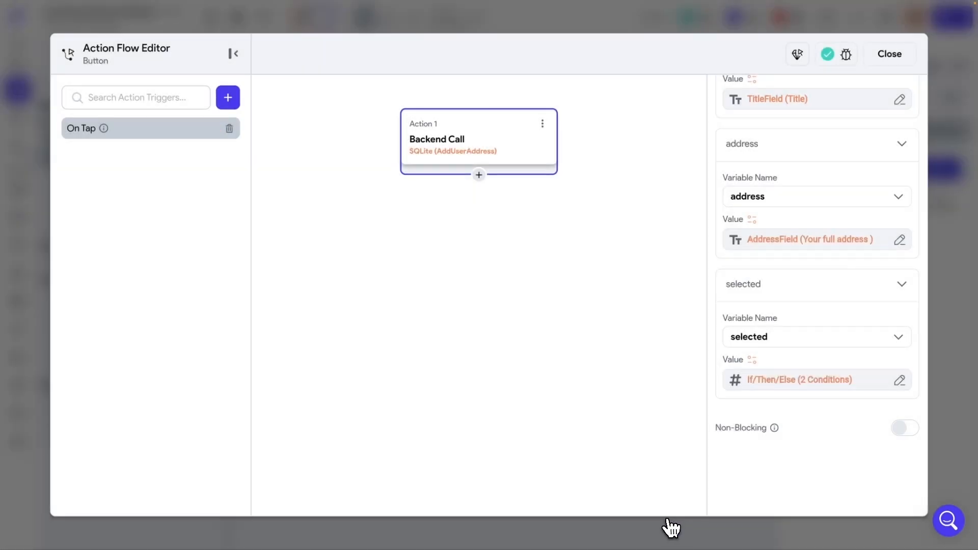
# Add a Navigate Back action after the AddUserAddress backend call and close the action flow editor.
pyautogui.scroll(5, 823, 435)
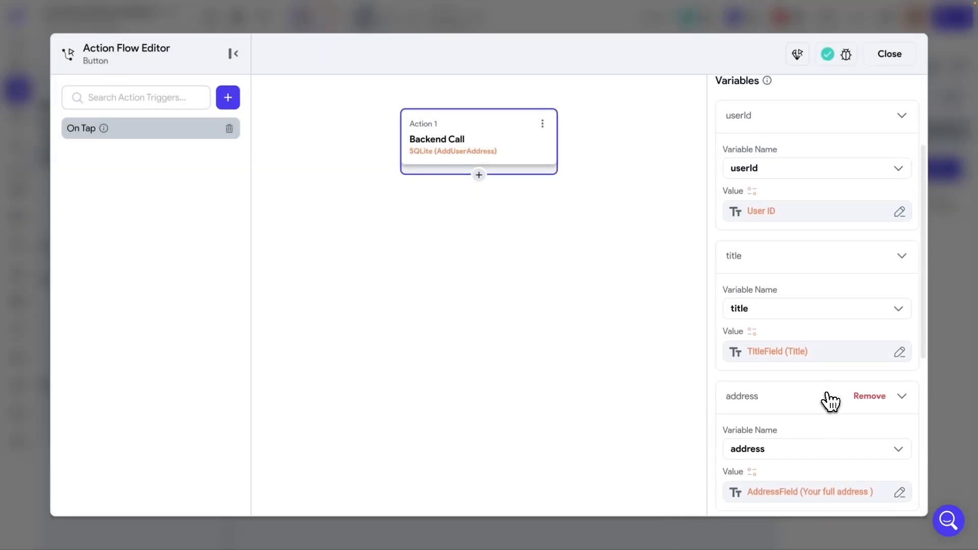
pyautogui.click(479, 177)
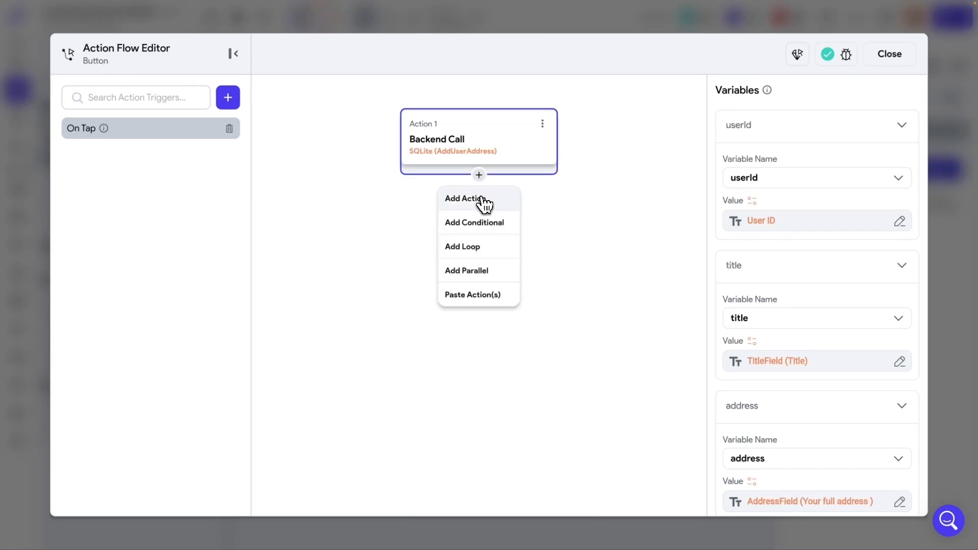
pyautogui.click(484, 202)
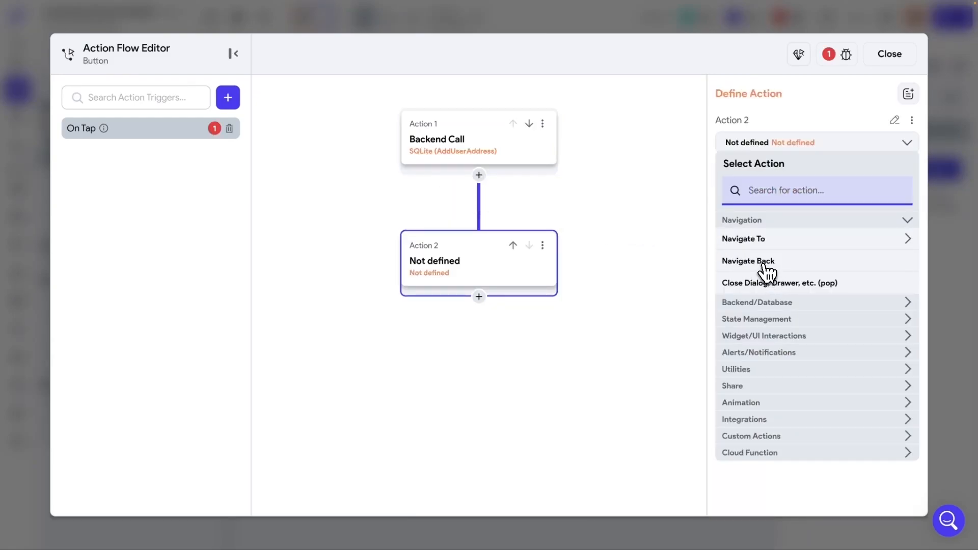
pyautogui.click(762, 246)
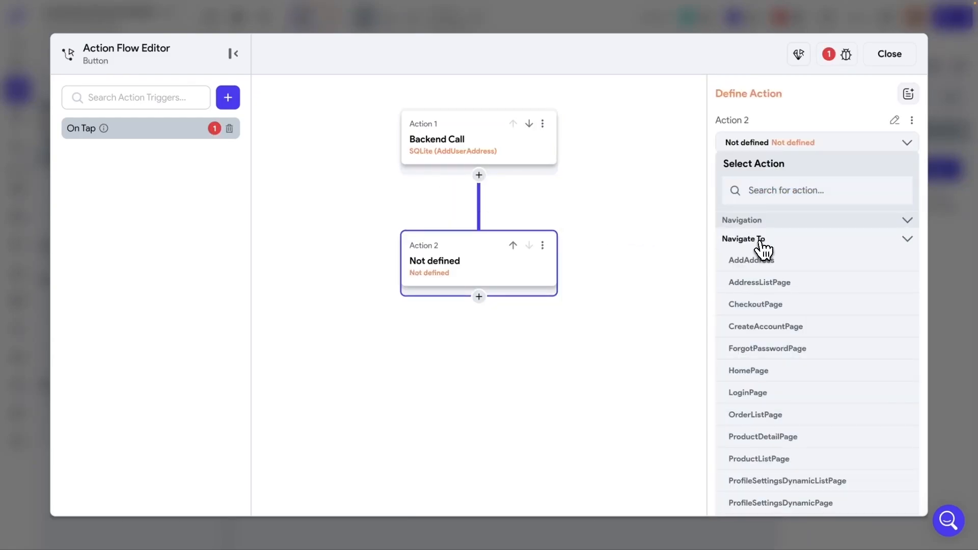
pyautogui.click(907, 240)
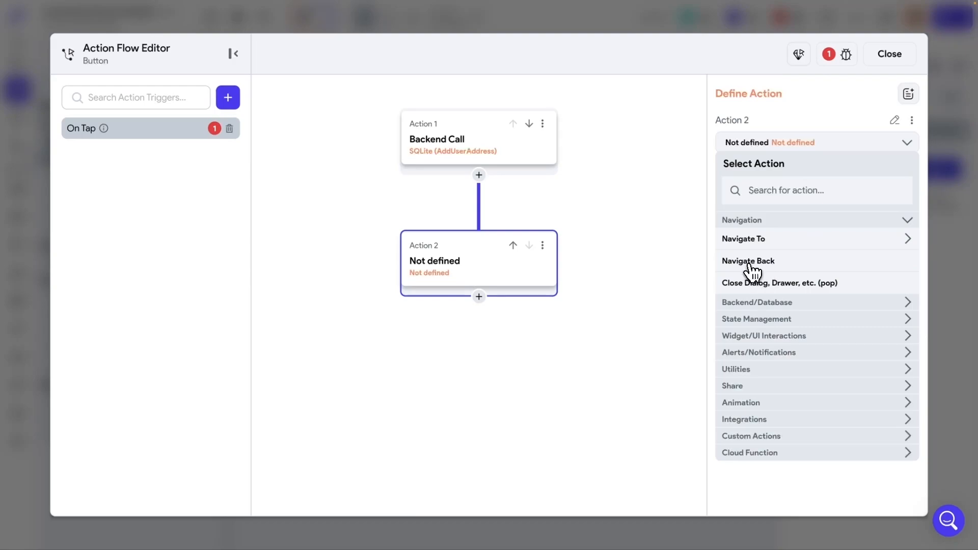
pyautogui.click(751, 263)
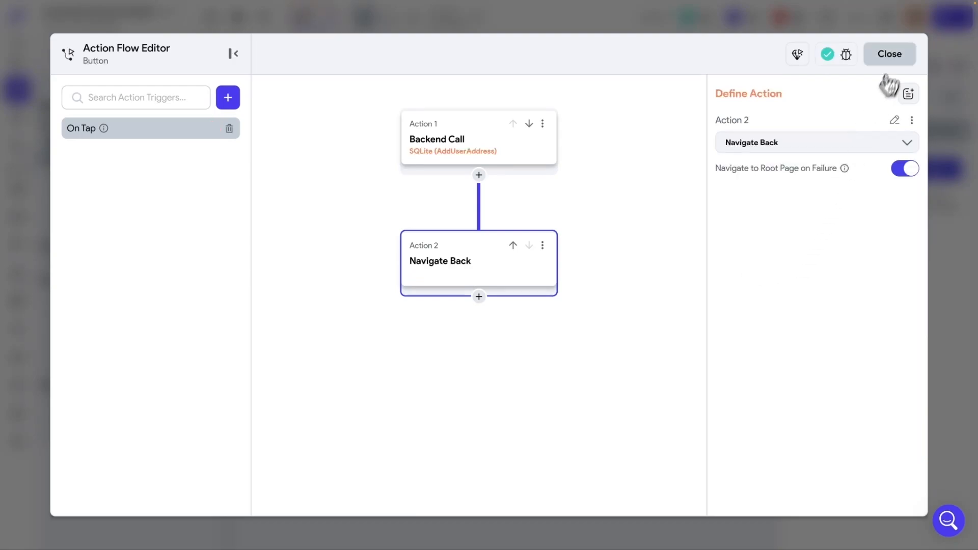
pyautogui.click(889, 53)
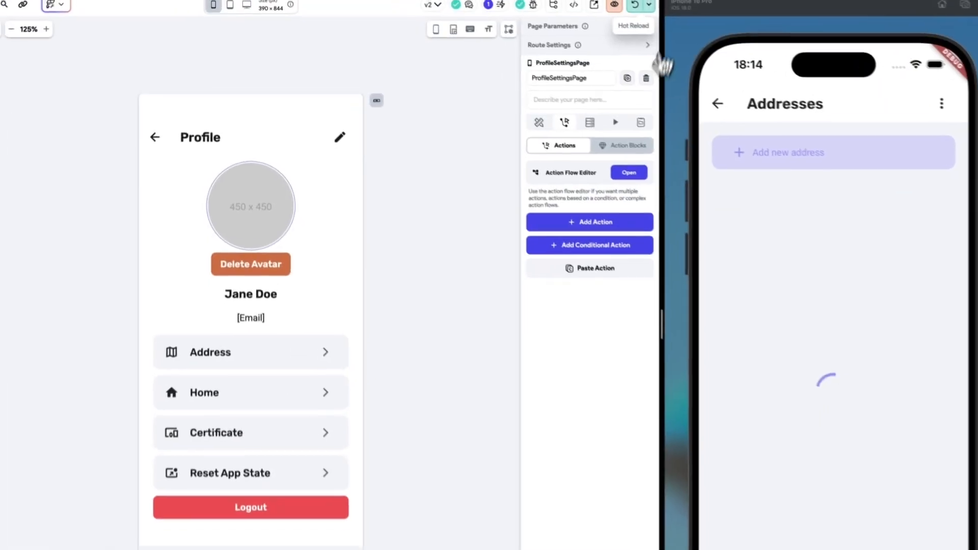
# Stop the active local run and start a new test session on the iPhone 16 Pro simulator.
pyautogui.click(648, 5)
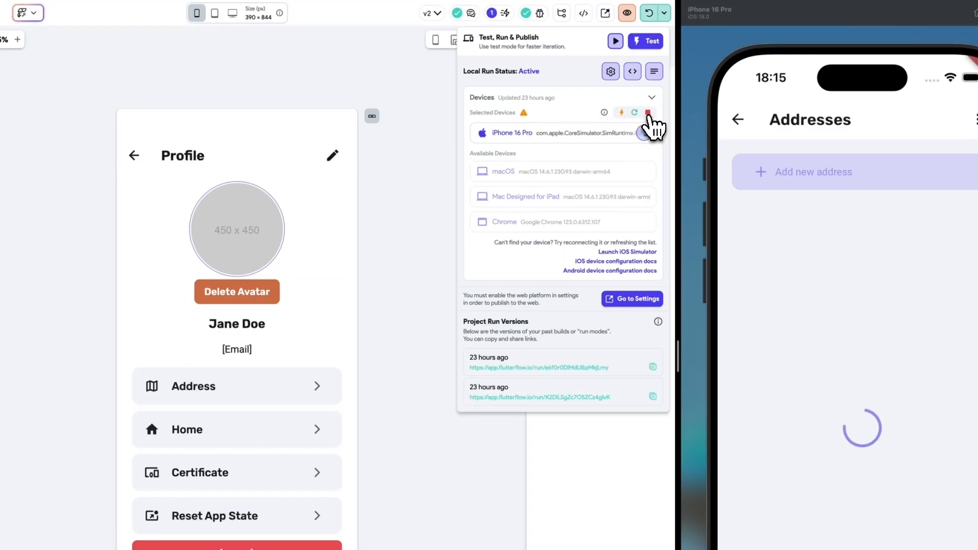
pyautogui.click(648, 113)
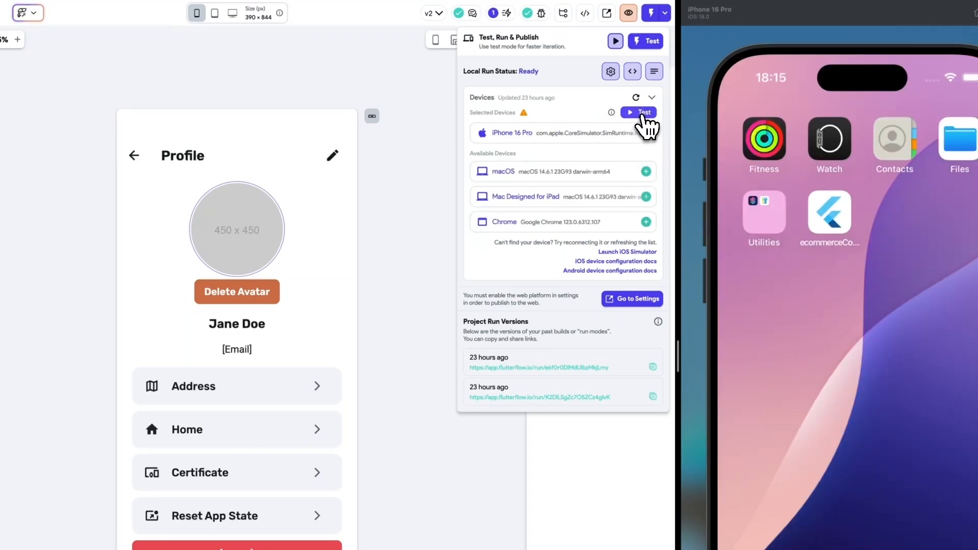
pyautogui.click(643, 112)
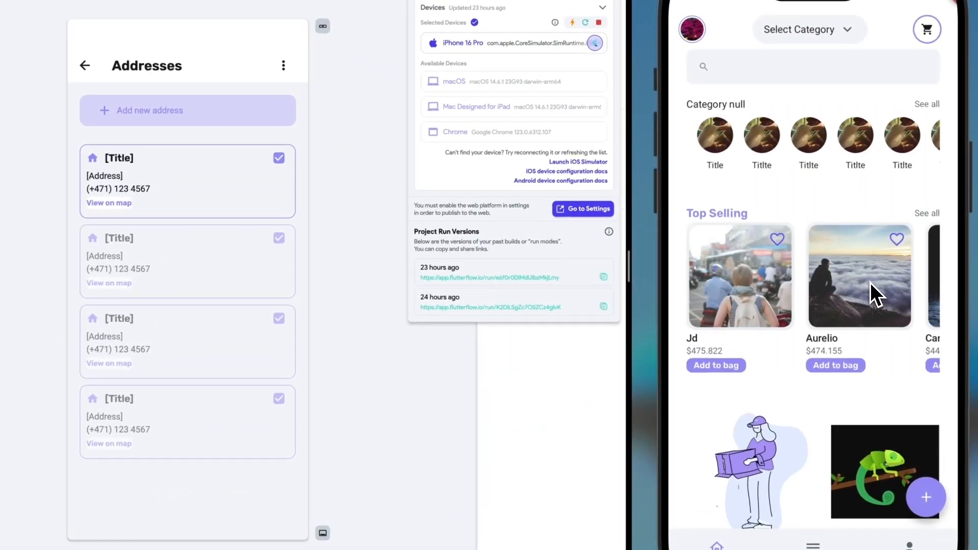
# Open the Addresses page from the profile page of the app running in the simulator.
pyautogui.moveTo(869, 282); pyautogui.dragTo(835, 282)
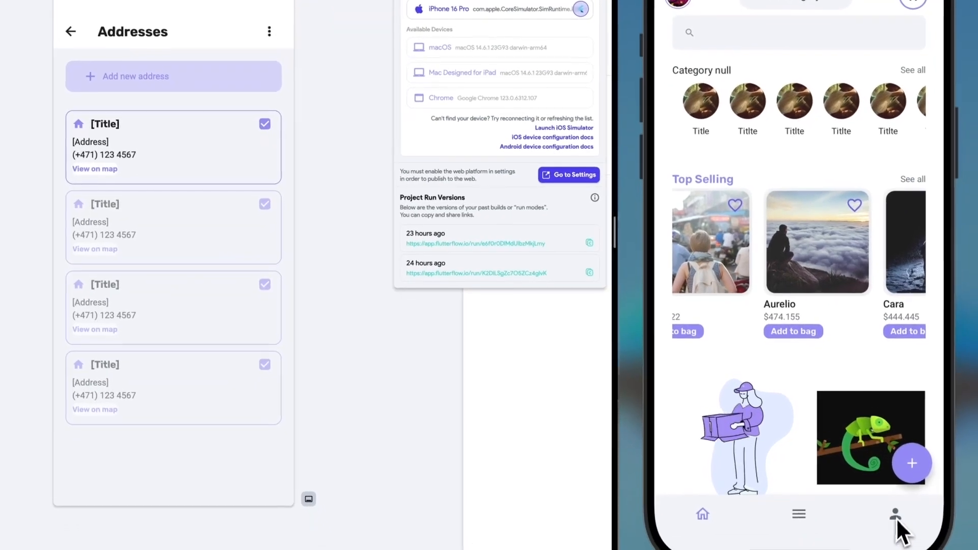
pyautogui.click(910, 544)
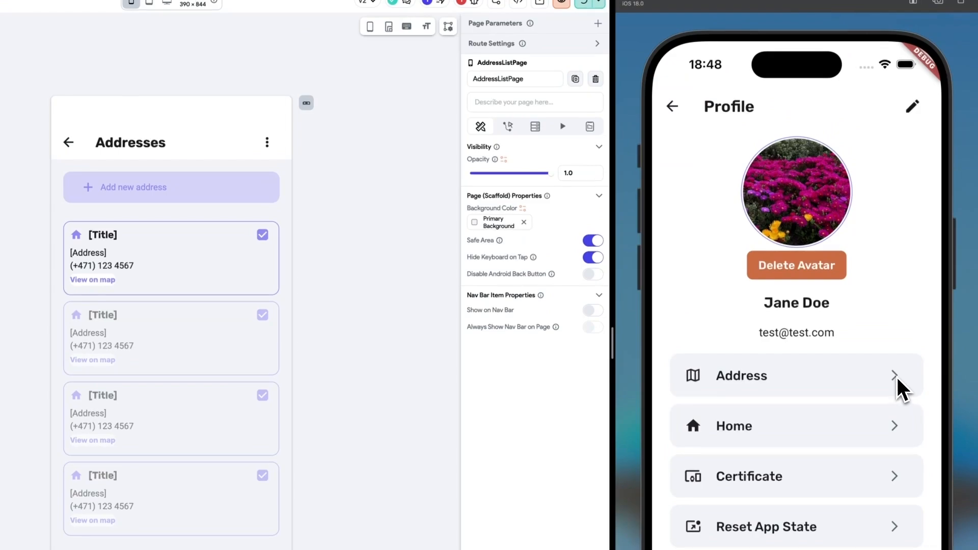
pyautogui.click(896, 378)
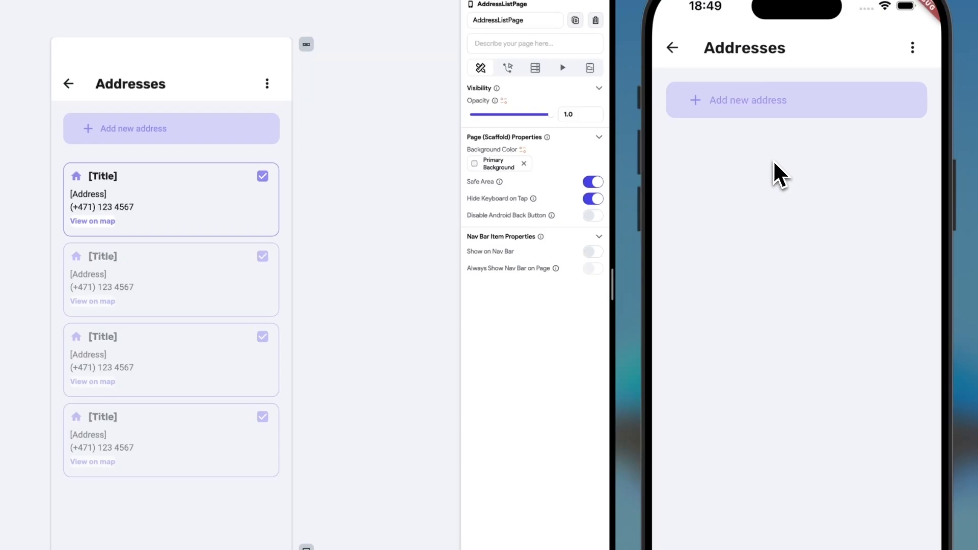
# Submit a new address in the running app titled "Home" with the text "Norway for testing" and Selected switched on.
pyautogui.click(739, 109)
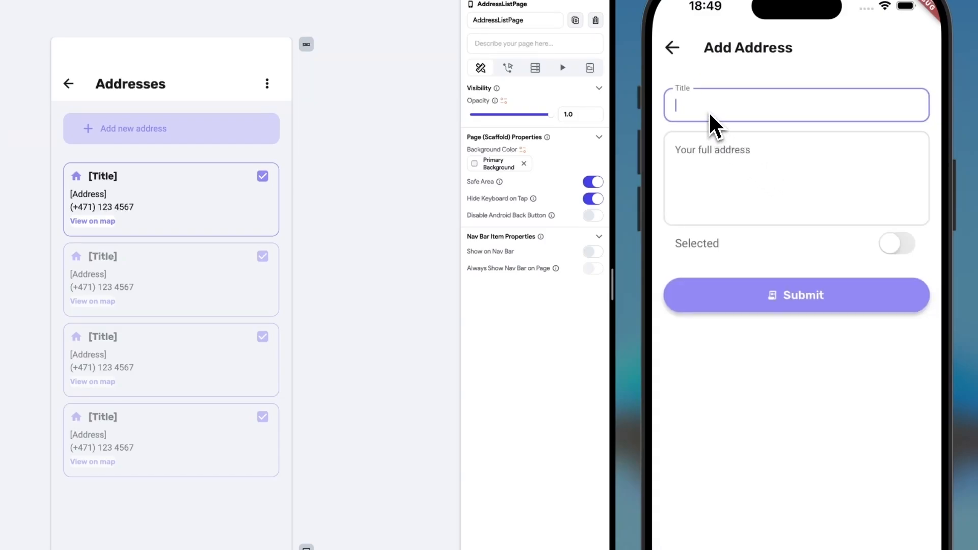
pyautogui.write('Home')
pyautogui.click(728, 158)
pyautogui.write('Norway F')
pyautogui.press('BackSpace')
pyautogui.write('for testing')
pyautogui.click(780, 240)
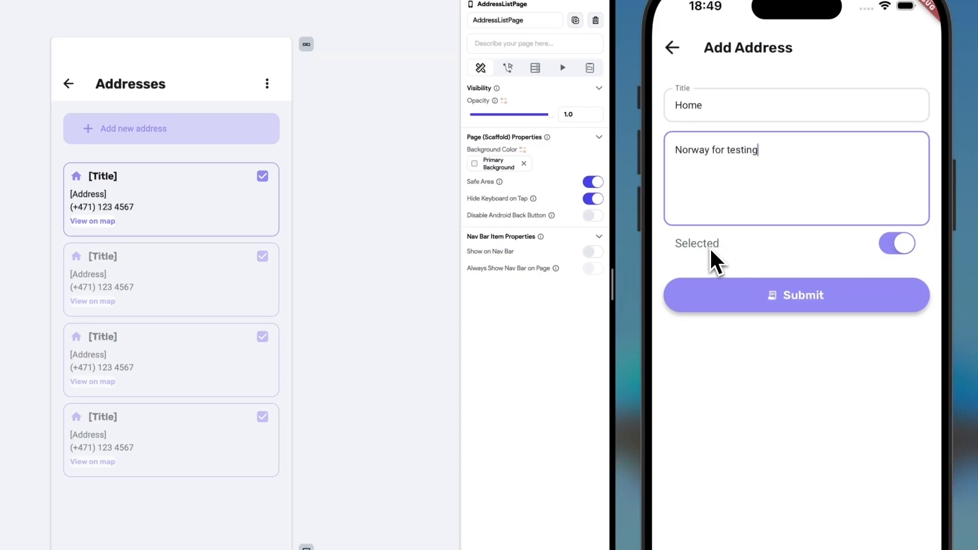
pyautogui.click(803, 300)
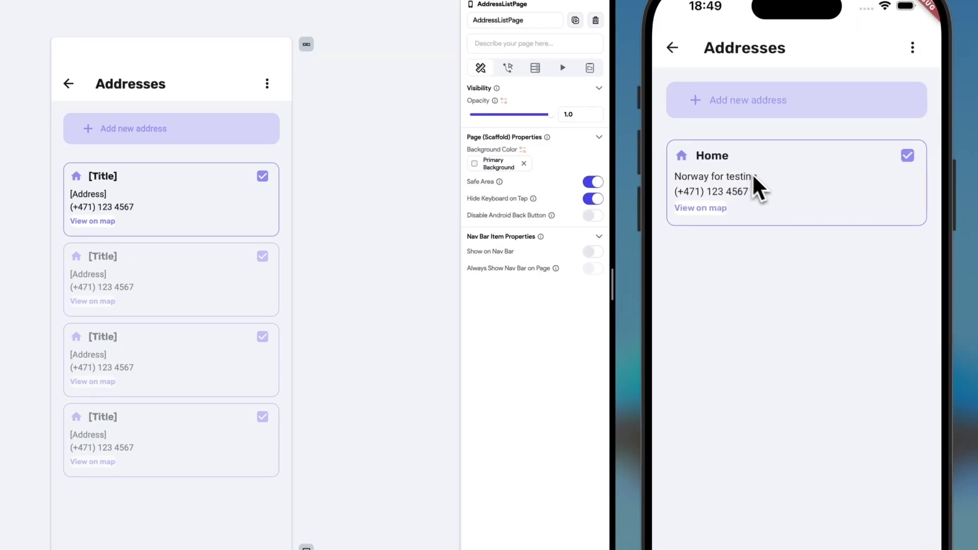
# Submit a second address titled "Office" with the text "USA for testing" and Selected left off.
pyautogui.click(757, 110)
pyautogui.click(735, 109)
pyautogui.write('Office')
pyautogui.click(727, 150)
pyautogui.write('USA for testing')
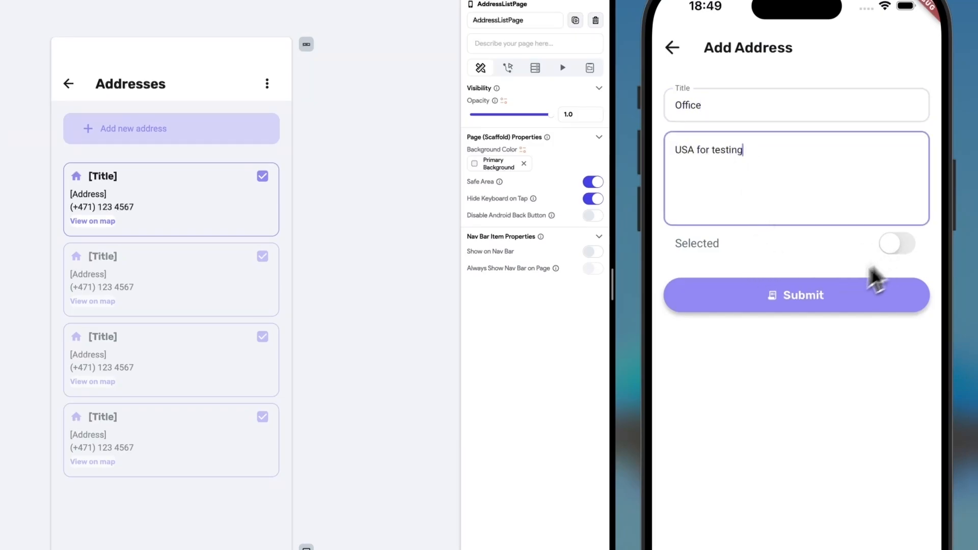
pyautogui.click(798, 306)
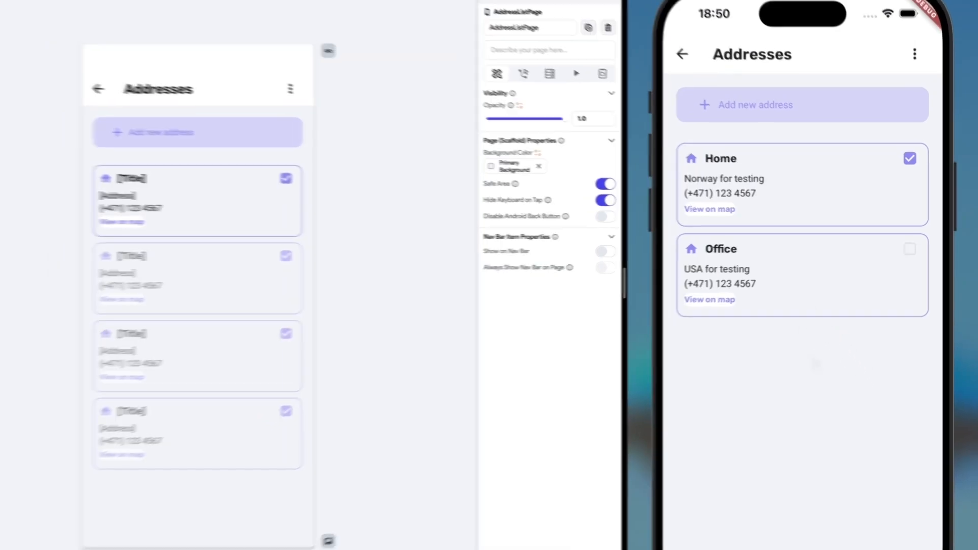
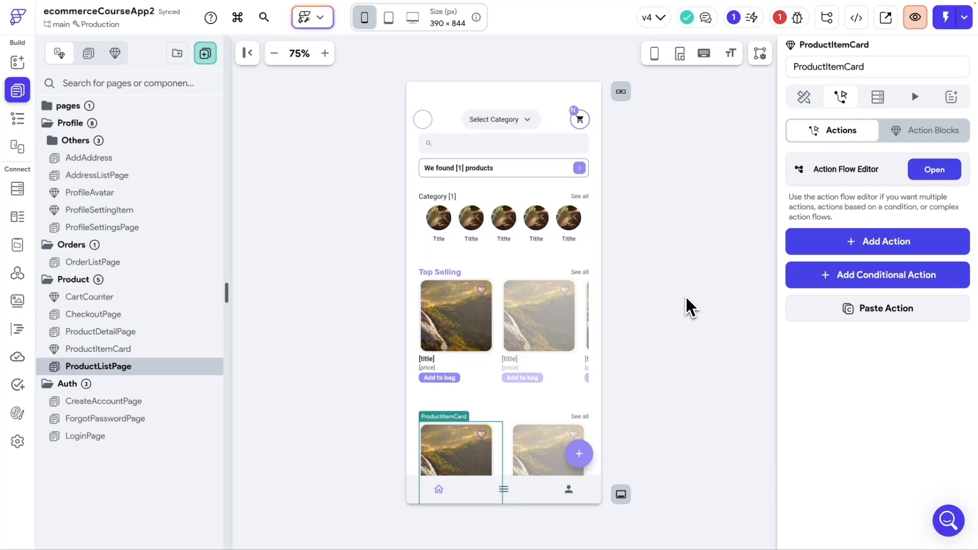
# Review the On Tap action flow of the FloatingActionButton on ProductListPage, then close the editor.
pyautogui.scroll(-1, 587, 312)
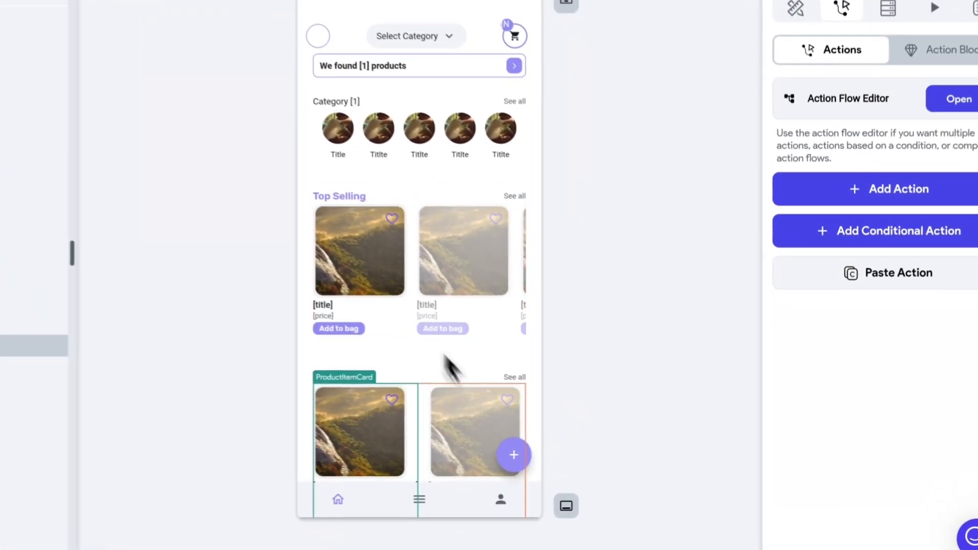
pyautogui.click(513, 455)
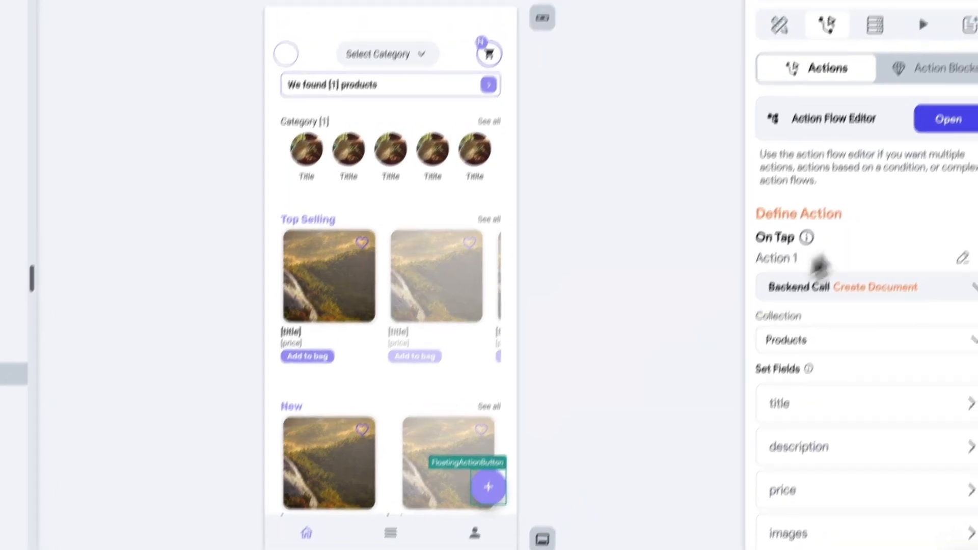
pyautogui.click(947, 119)
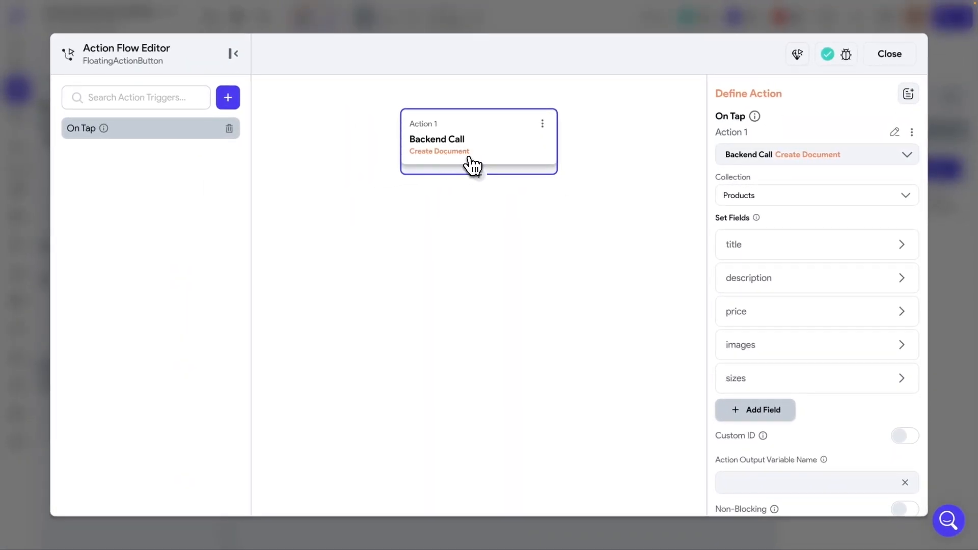
pyautogui.click(889, 54)
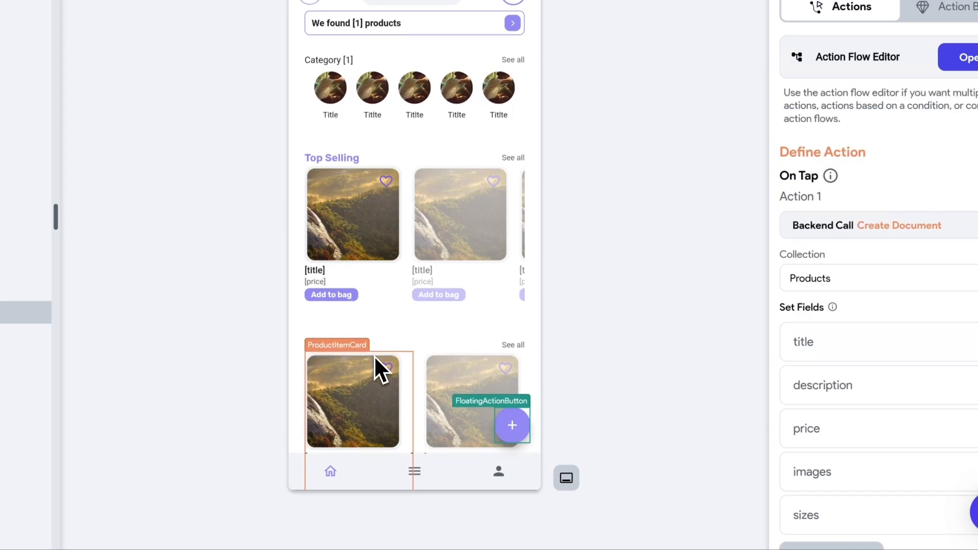
pyautogui.click(374, 356)
pyautogui.click(392, 331)
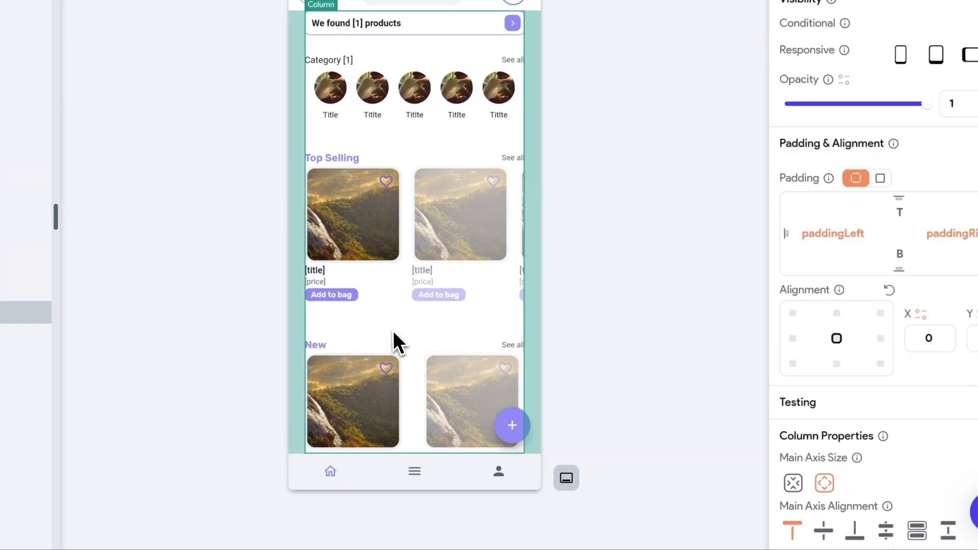
pyautogui.click(375, 371)
pyautogui.click(423, 367)
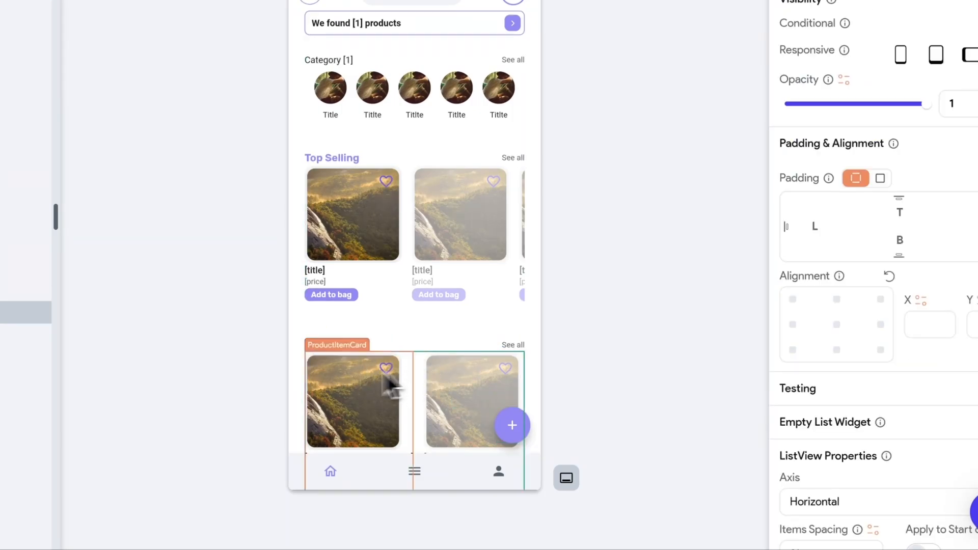
pyautogui.click(403, 326)
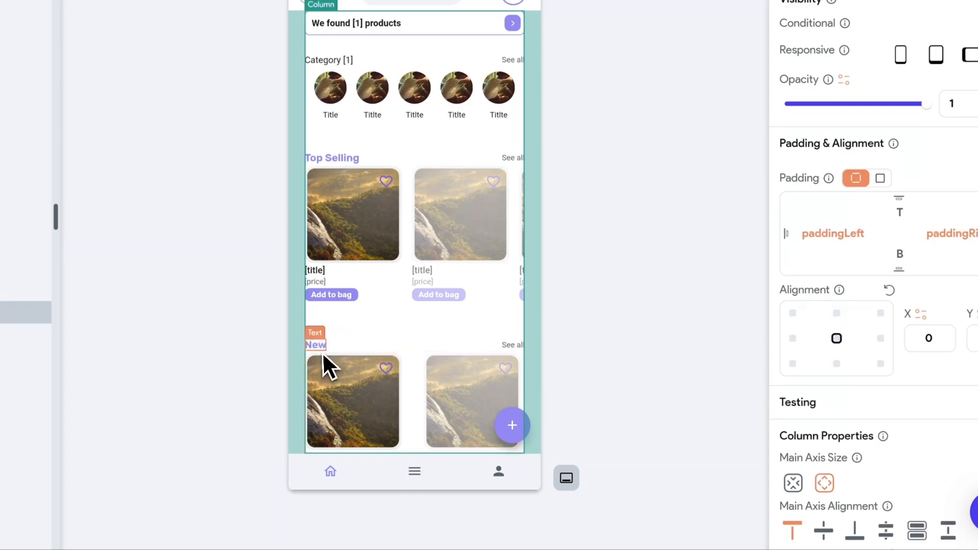
# Switch to the Supabase database tables and start a new public table named "Products" with Realtime enabled.
pyautogui.click(431, 385)
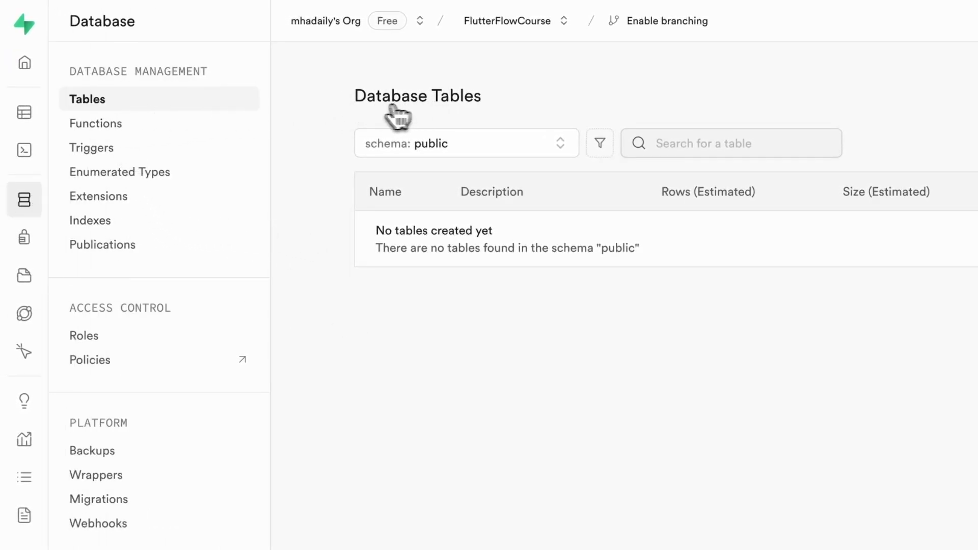
pyautogui.moveTo(481, 99); pyautogui.dragTo(353, 104)
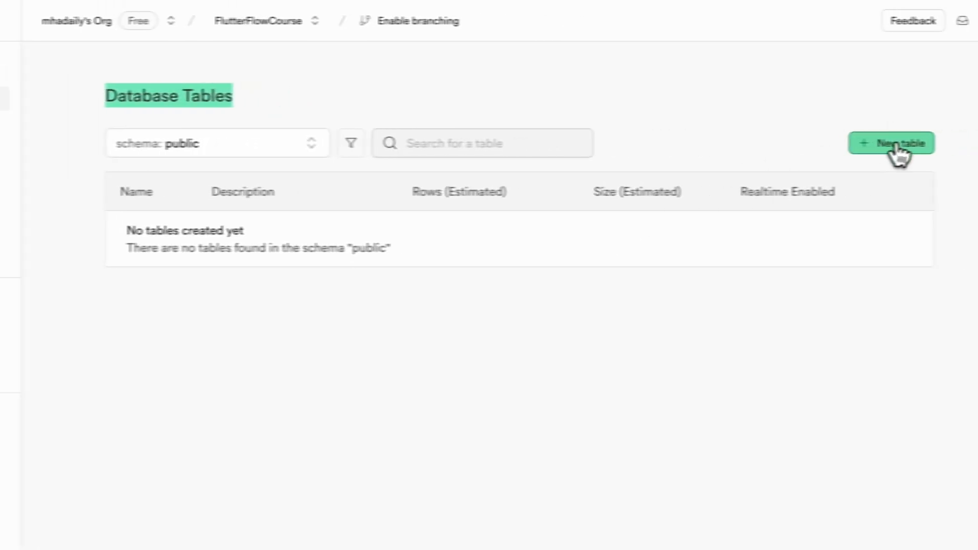
pyautogui.click(894, 144)
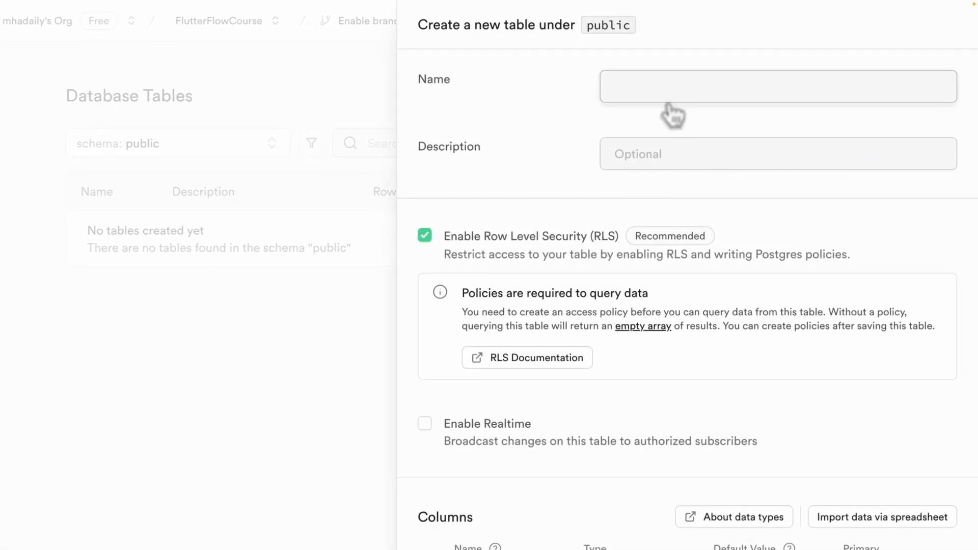
pyautogui.write('Products')
pyautogui.scroll(-2, 490, 245)
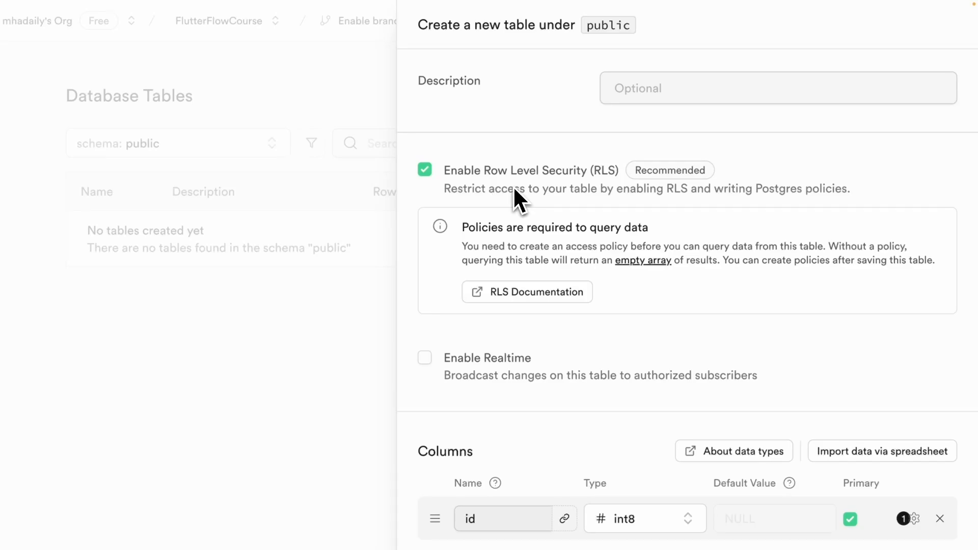
pyautogui.scroll(-3, 510, 186)
pyautogui.scroll(-1, 542, 243)
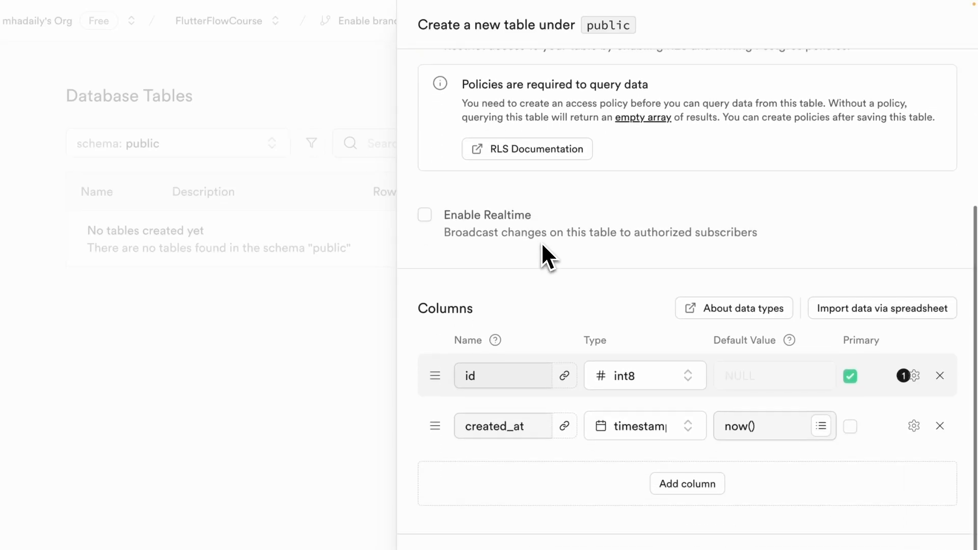
pyautogui.click(424, 216)
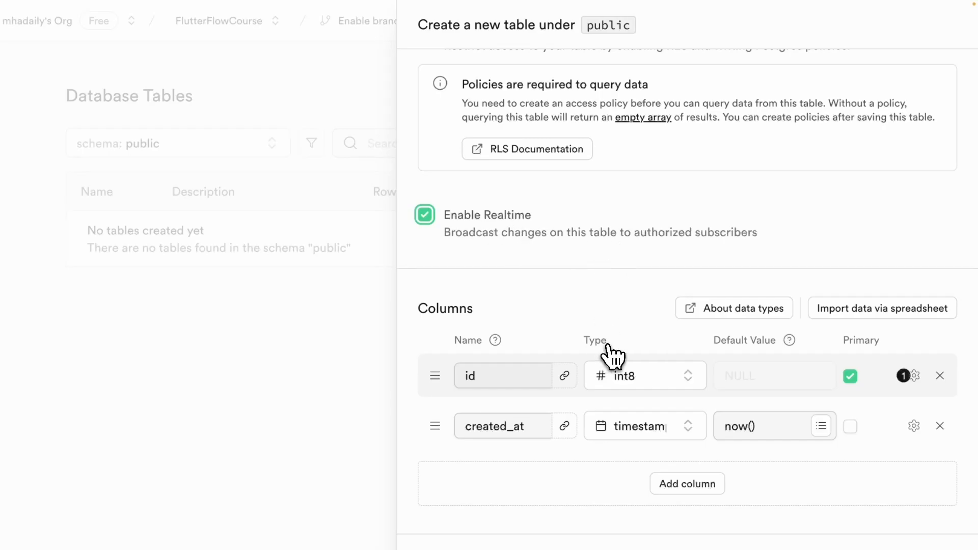
# Add two columns named "title" and "description" to the new Products table.
pyautogui.scroll(-3, 593, 484)
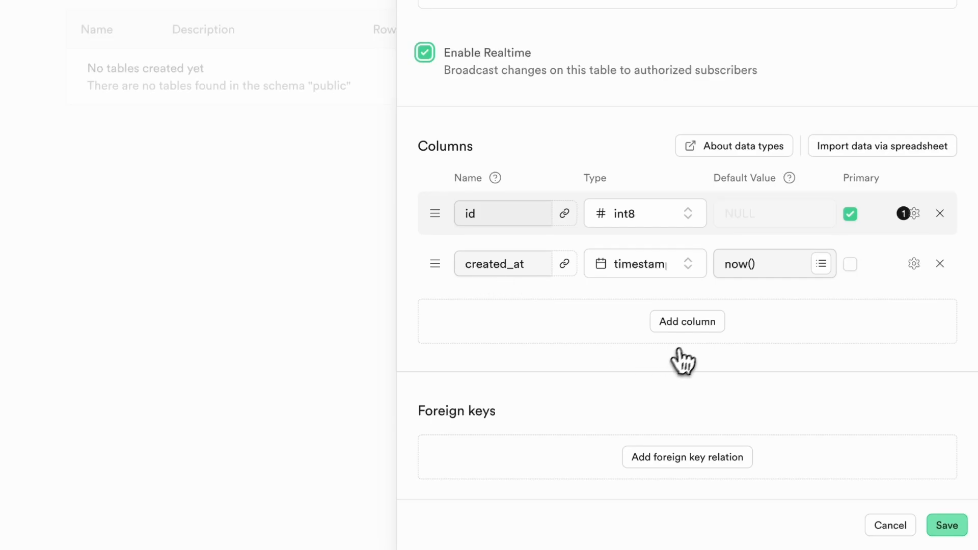
pyautogui.click(586, 310)
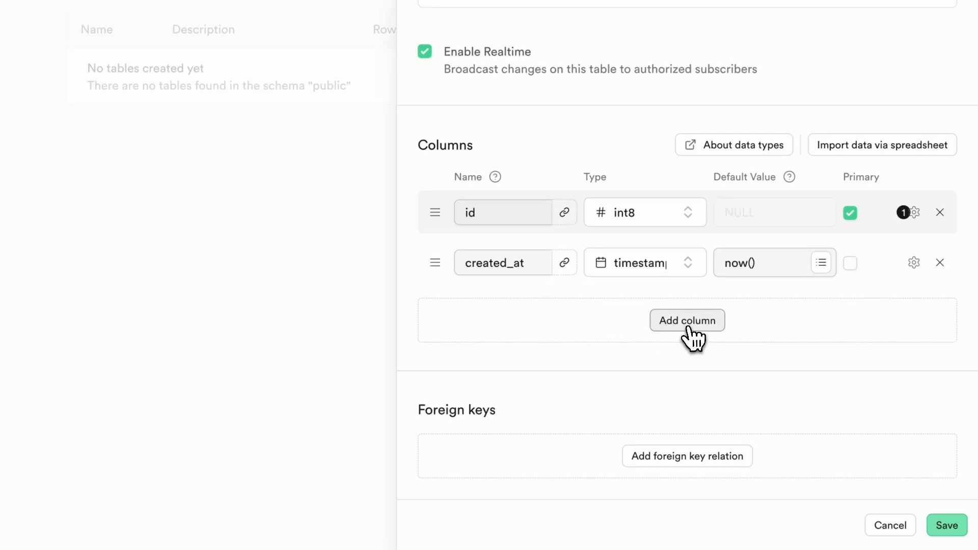
pyautogui.click(704, 329)
pyautogui.click(530, 300)
pyautogui.write('title')
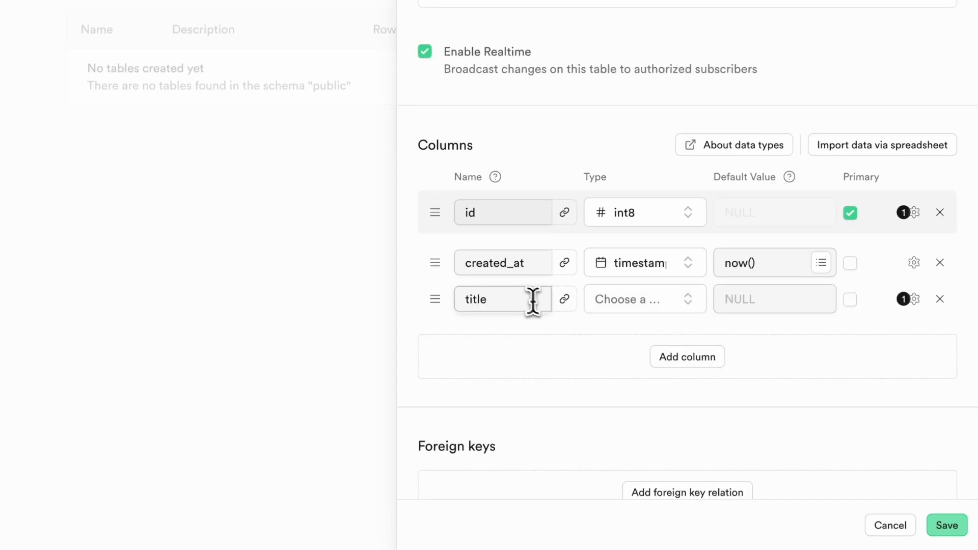
pyautogui.click(692, 356)
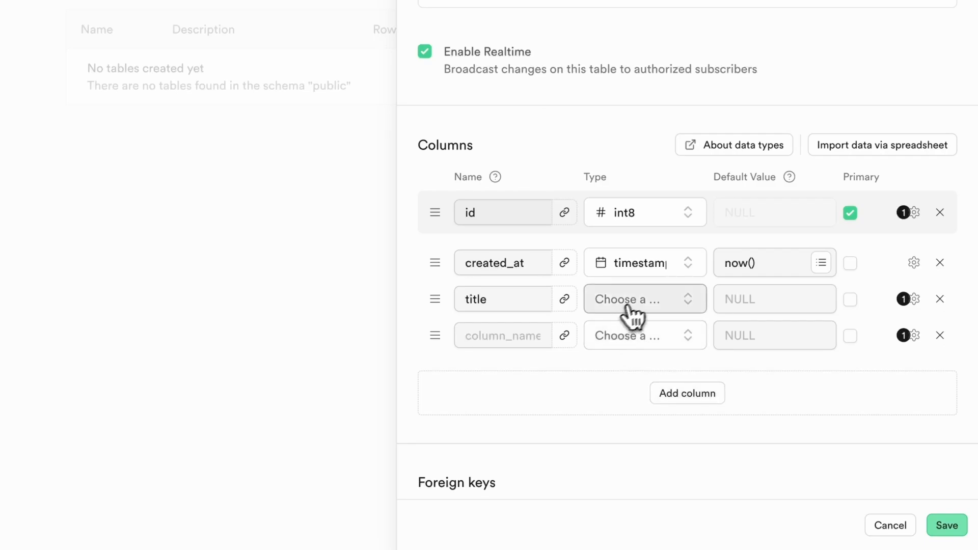
pyautogui.click(486, 342)
pyautogui.write('description')
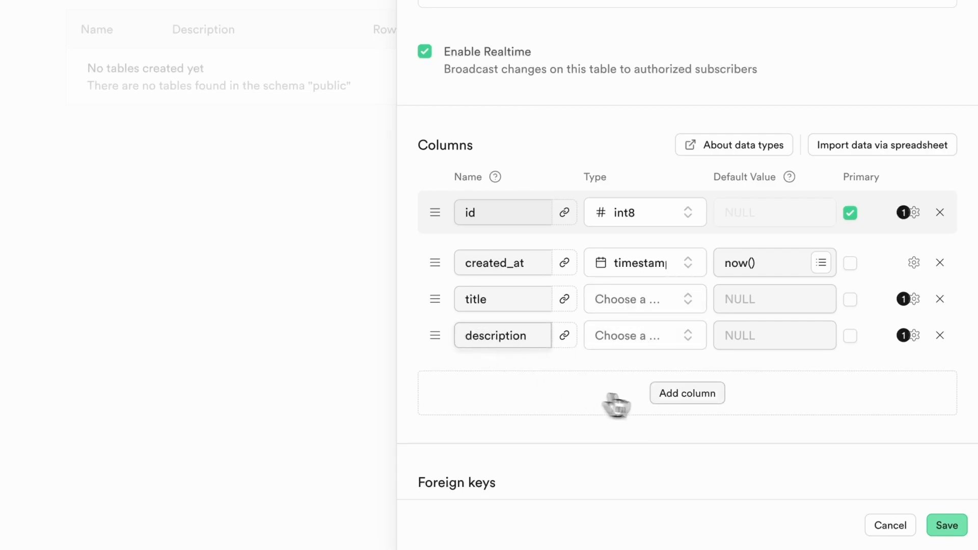
# Add three more columns named "price", "sizes" and "images" below the description column.
pyautogui.click(687, 393)
pyautogui.click(508, 371)
pyautogui.write('price')
pyautogui.press('Return')
pyautogui.write('sizes')
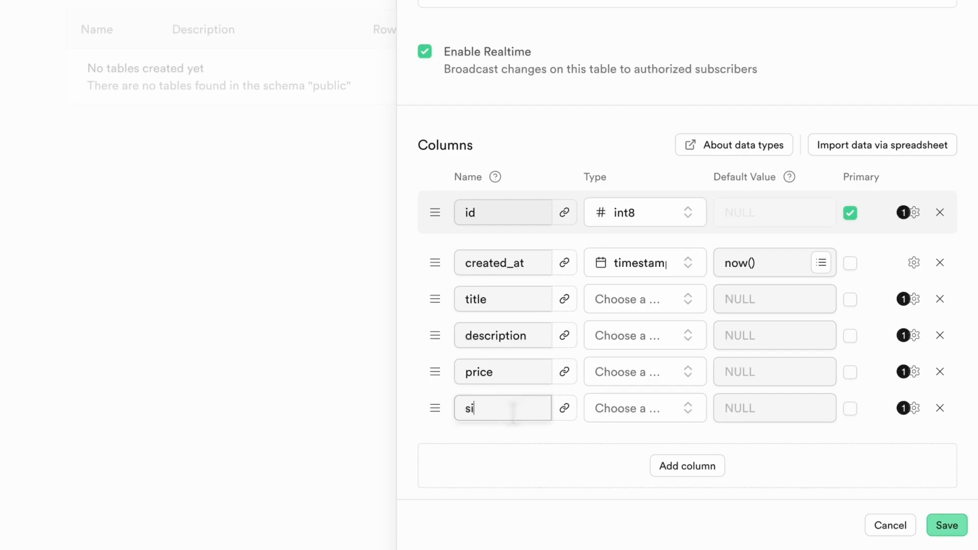
pyautogui.press('Return')
pyautogui.write('images')
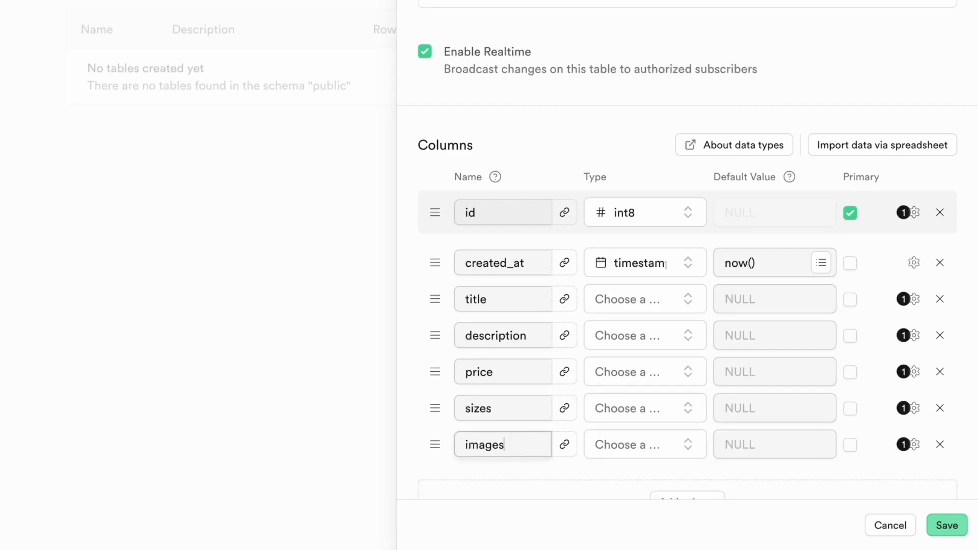
# Set the column types to varchar for title, text for description and float8 for price.
pyautogui.scroll(-2, 570, 476)
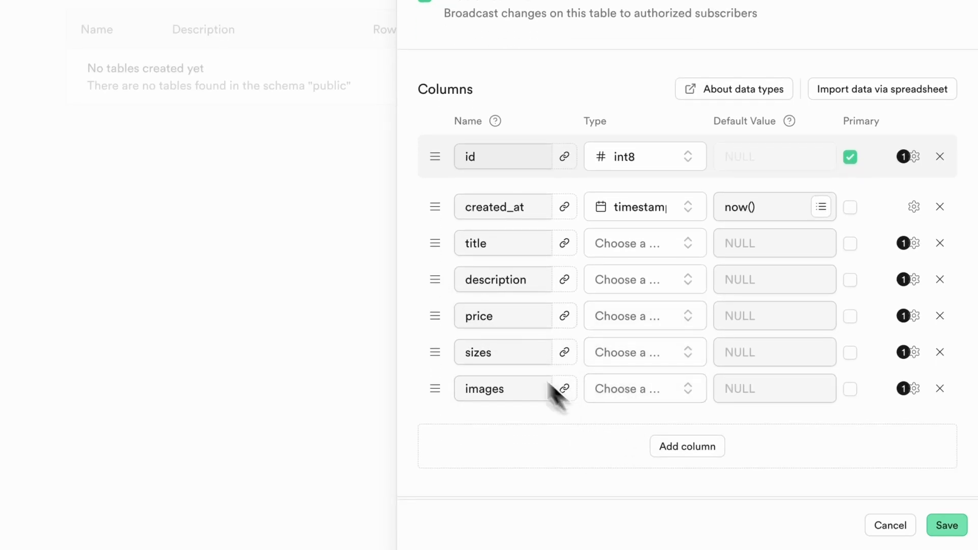
pyautogui.click(631, 246)
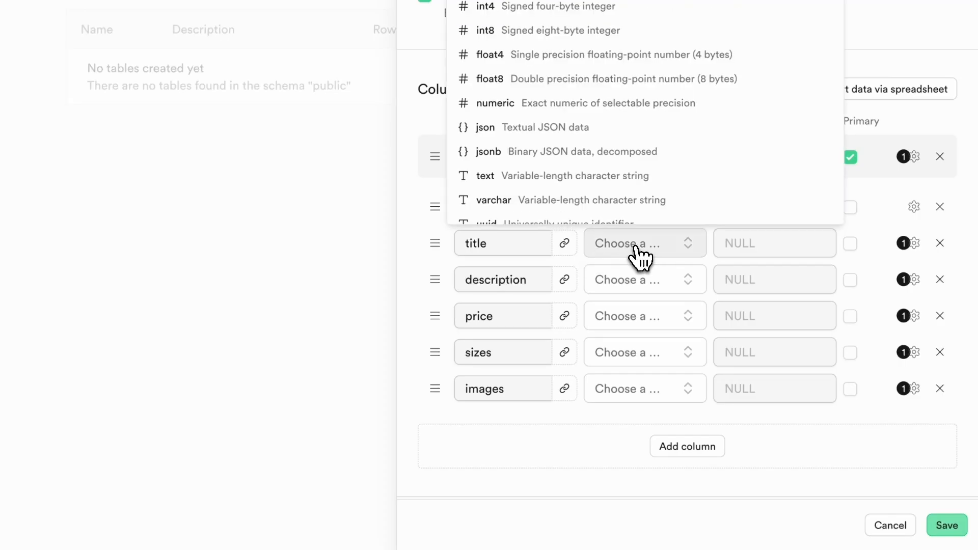
pyautogui.click(550, 203)
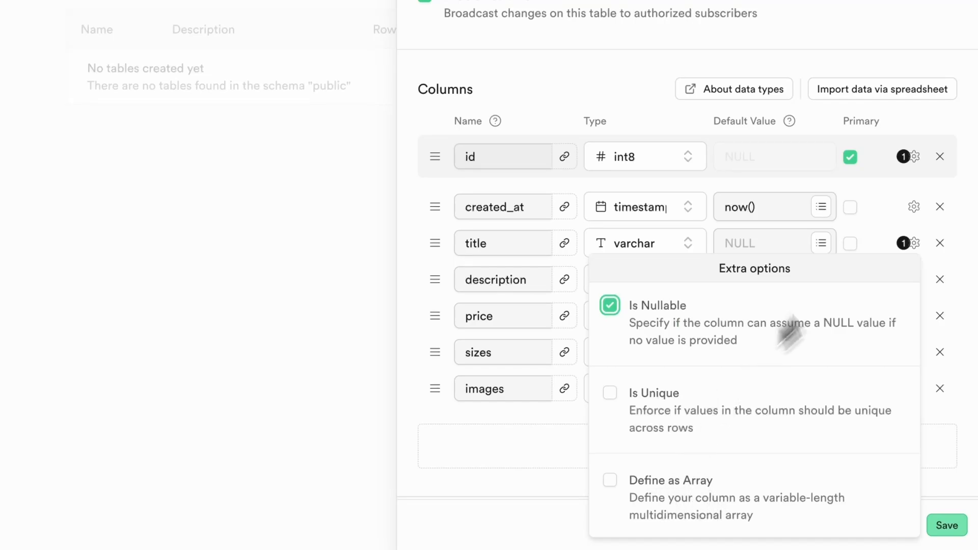
pyautogui.click(913, 244)
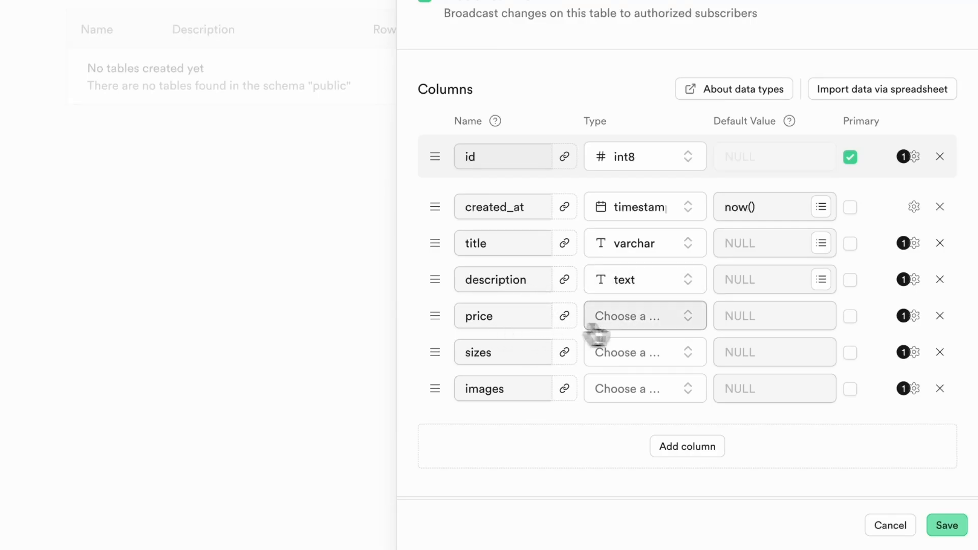
pyautogui.click(640, 322)
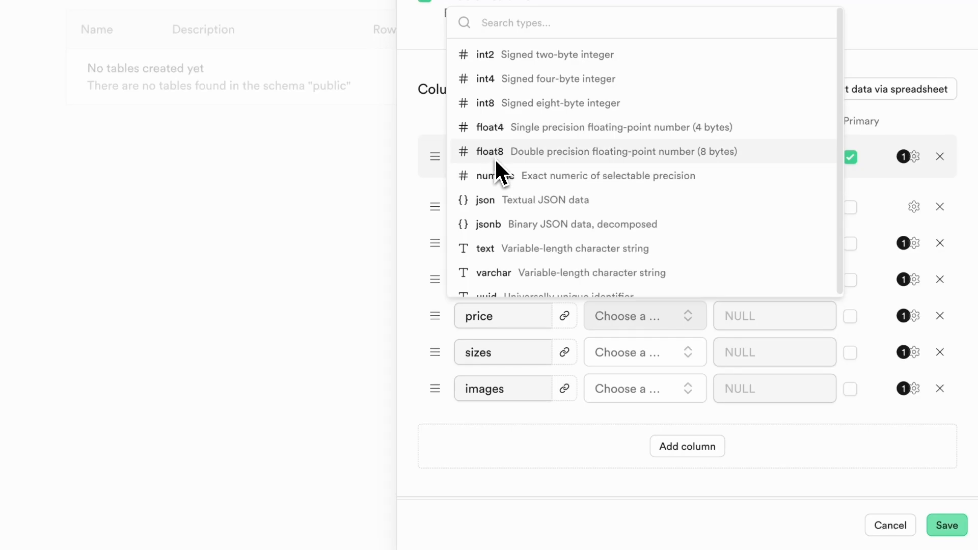
pyautogui.click(515, 154)
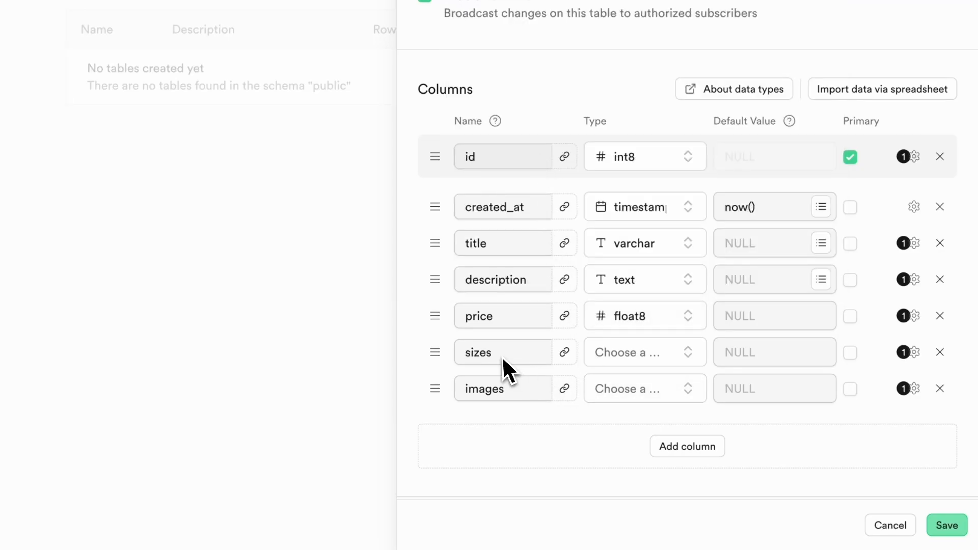
# Set the sizes column's type to varchar and define it as an array.
pyautogui.click(650, 359)
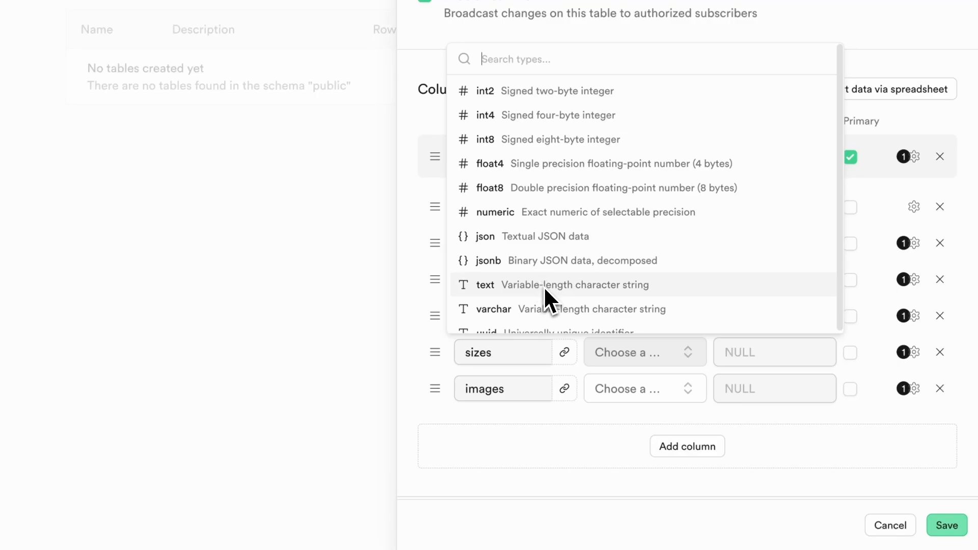
pyautogui.scroll(-1, 542, 285)
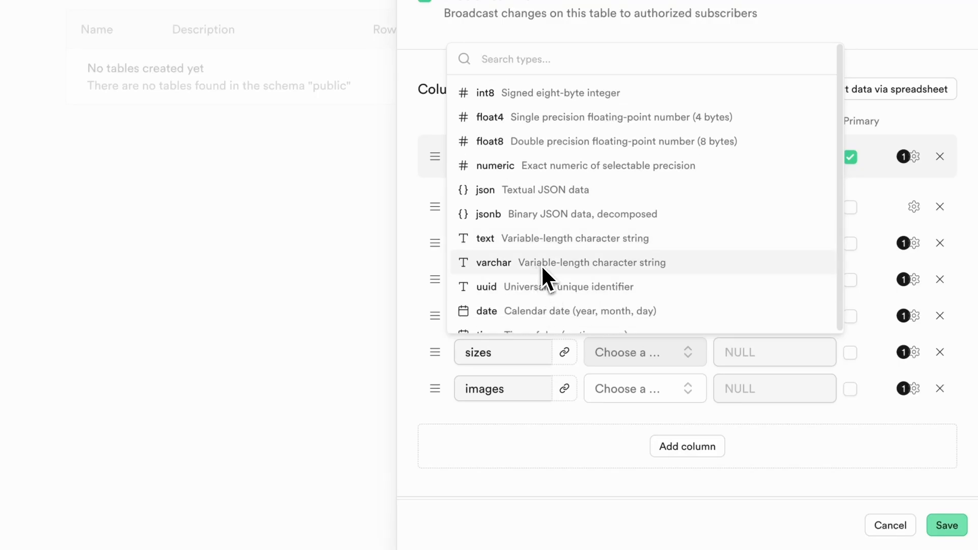
pyautogui.click(541, 264)
pyautogui.click(913, 354)
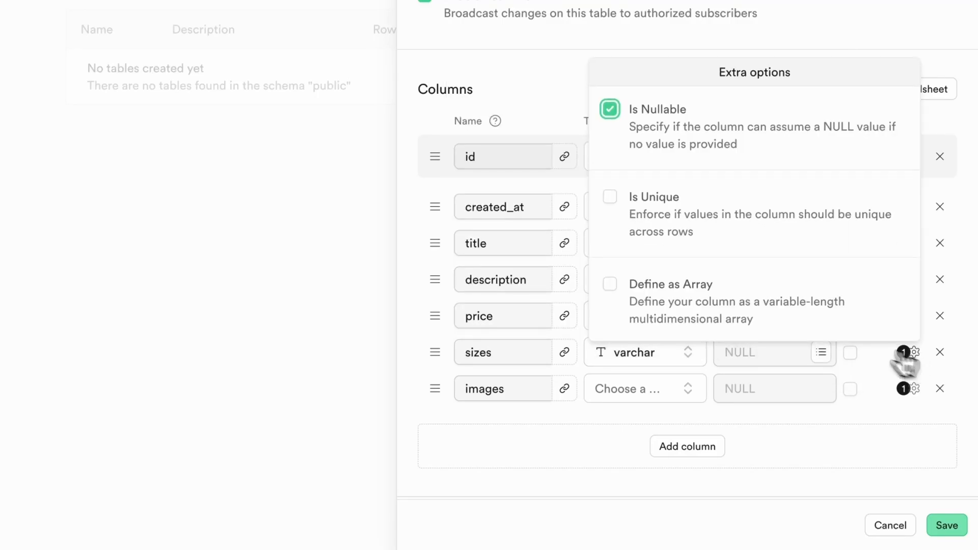
pyautogui.click(610, 289)
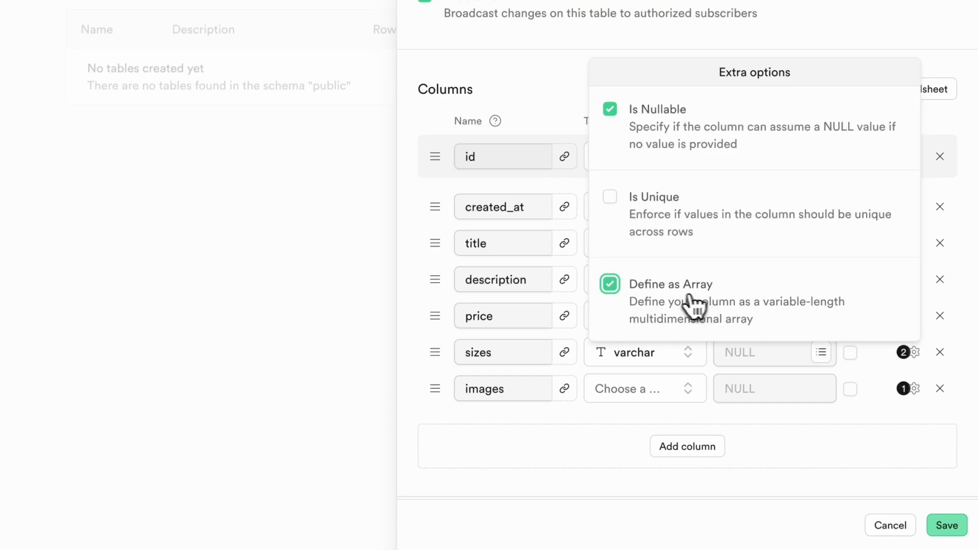
pyautogui.click(799, 439)
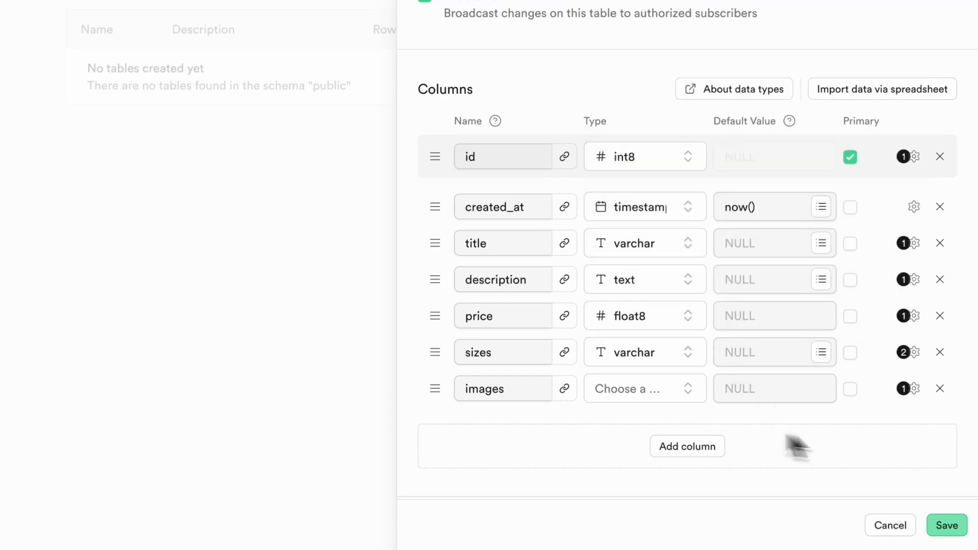
# Set the images column's type to varchar and define it as an array.
pyautogui.click(633, 391)
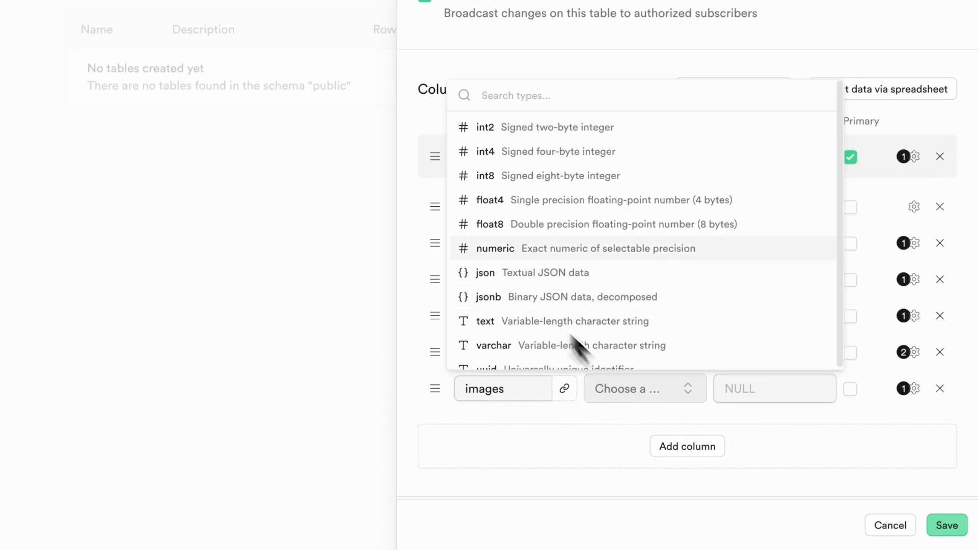
pyautogui.scroll(-2, 531, 249)
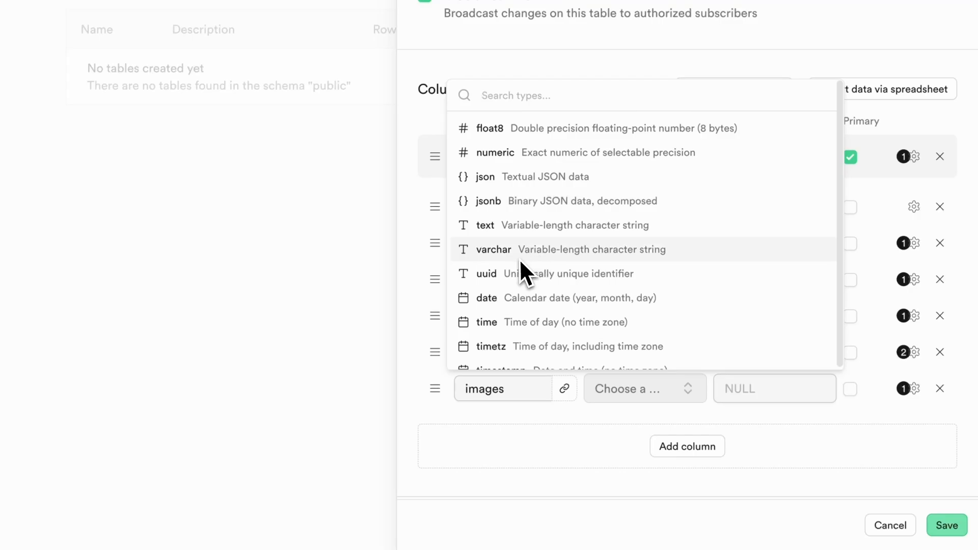
pyautogui.click(506, 252)
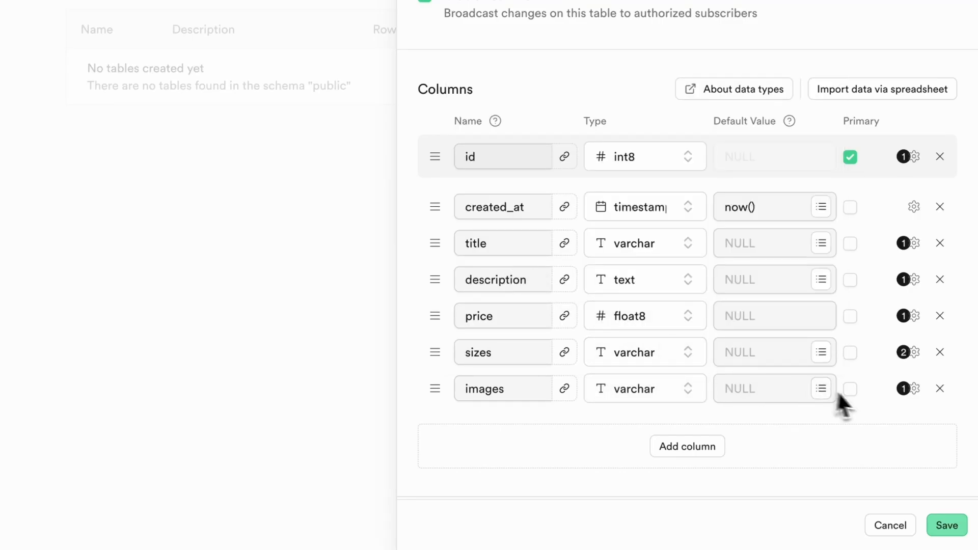
pyautogui.click(912, 390)
pyautogui.click(667, 340)
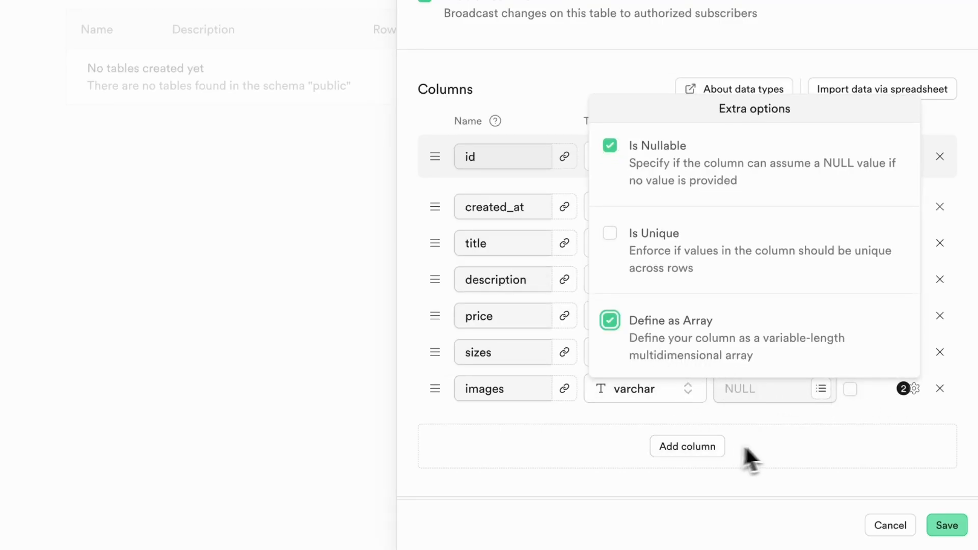
pyautogui.click(785, 427)
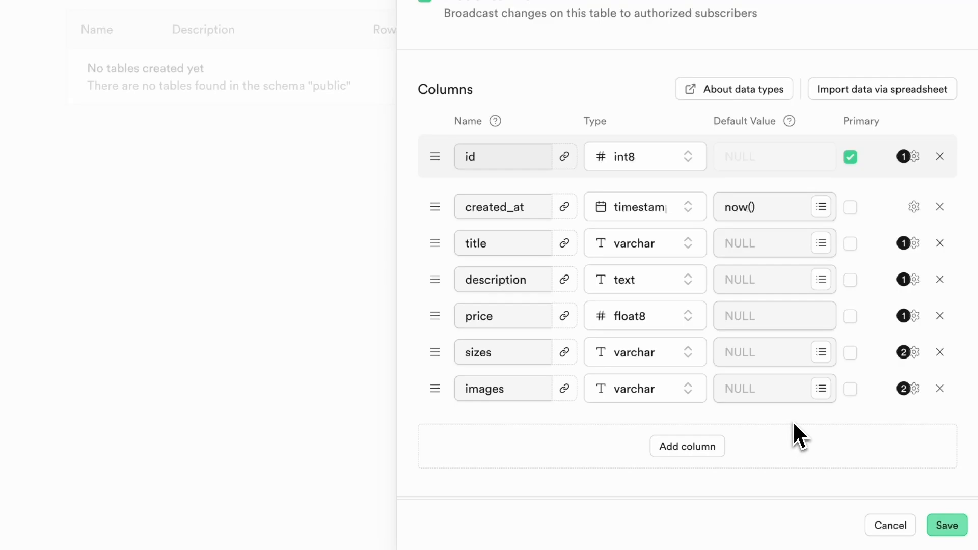
# Check the finished column list and save the new Products table.
pyautogui.scroll(-3, 794, 428)
pyautogui.scroll(1, 794, 419)
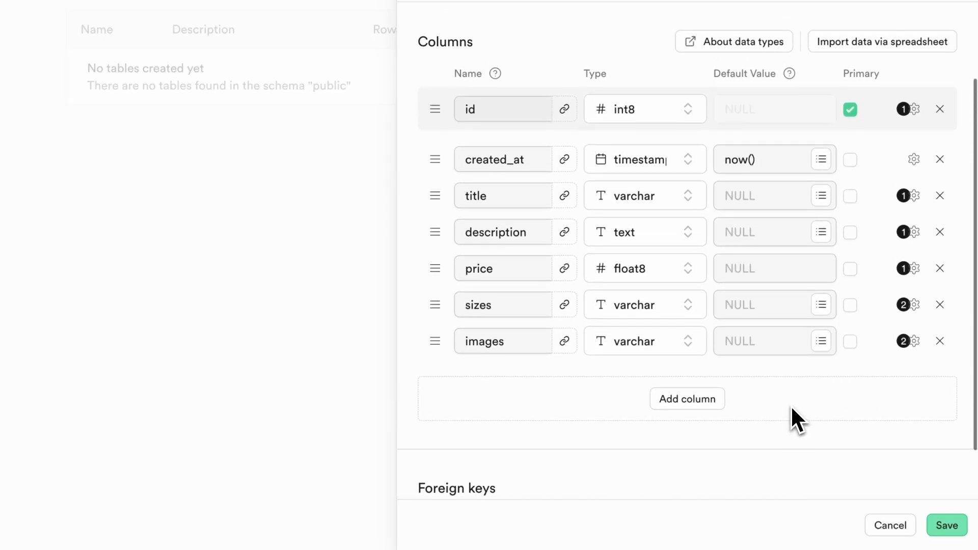
pyautogui.click(947, 526)
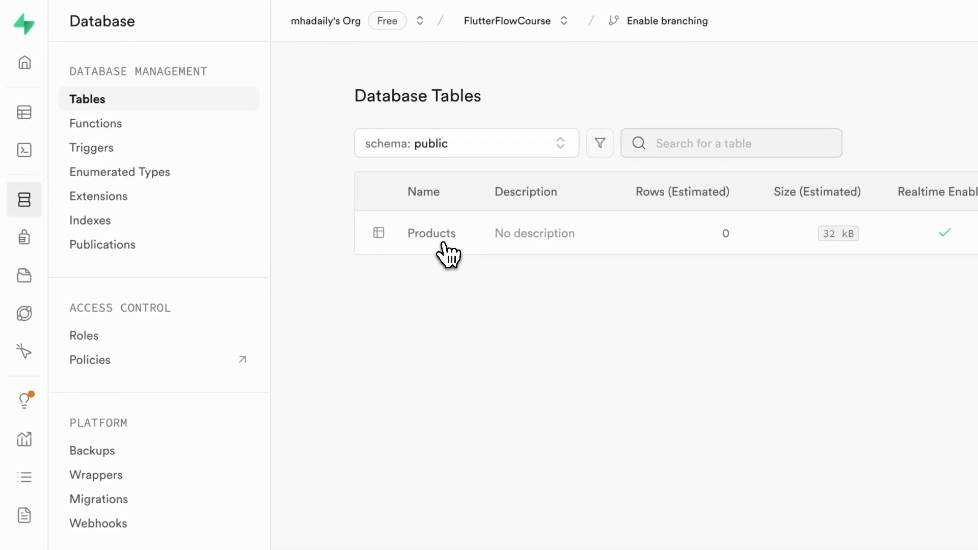
# Open the Products table in the Table Editor and examine its columns and their types.
pyautogui.click(76, 120)
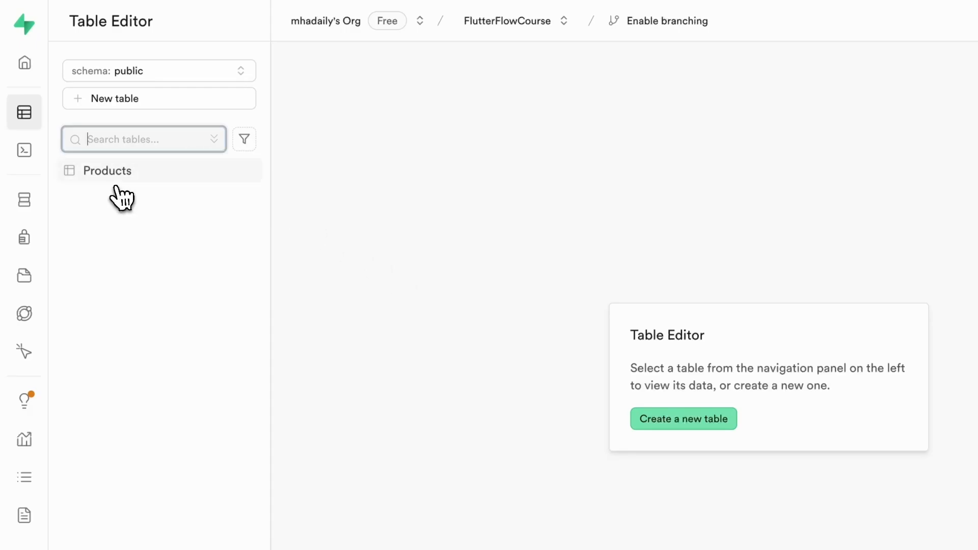
pyautogui.click(99, 175)
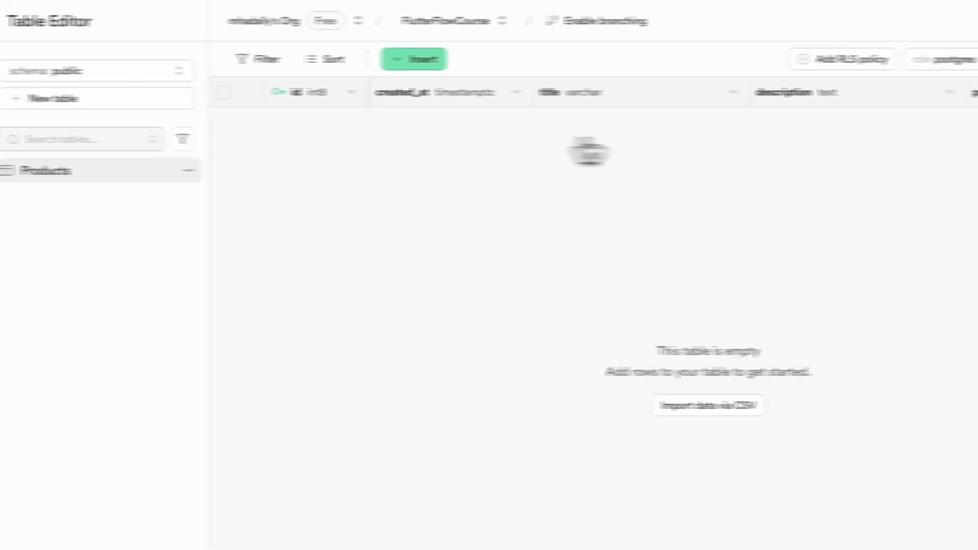
pyautogui.hscroll(2, 907, 135)
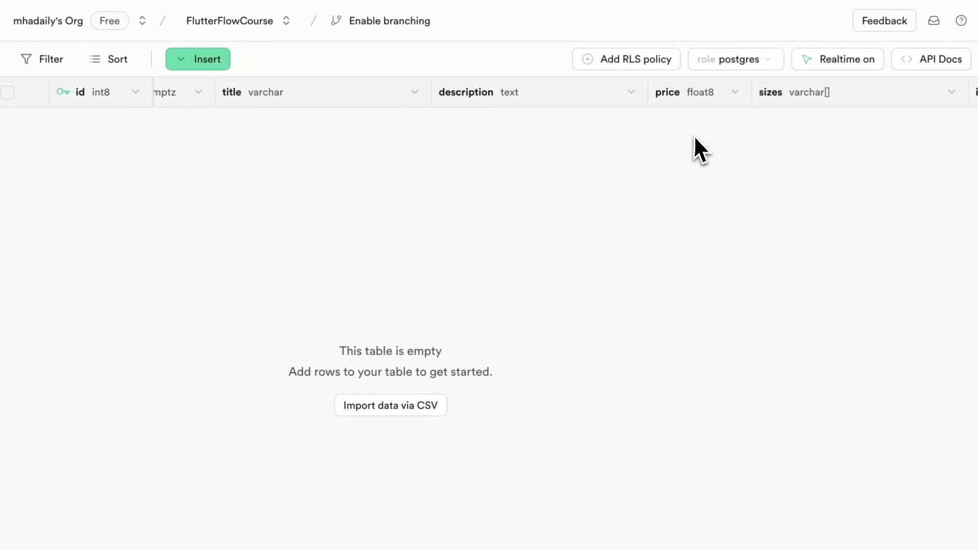
pyautogui.hscroll(-3, 684, 134)
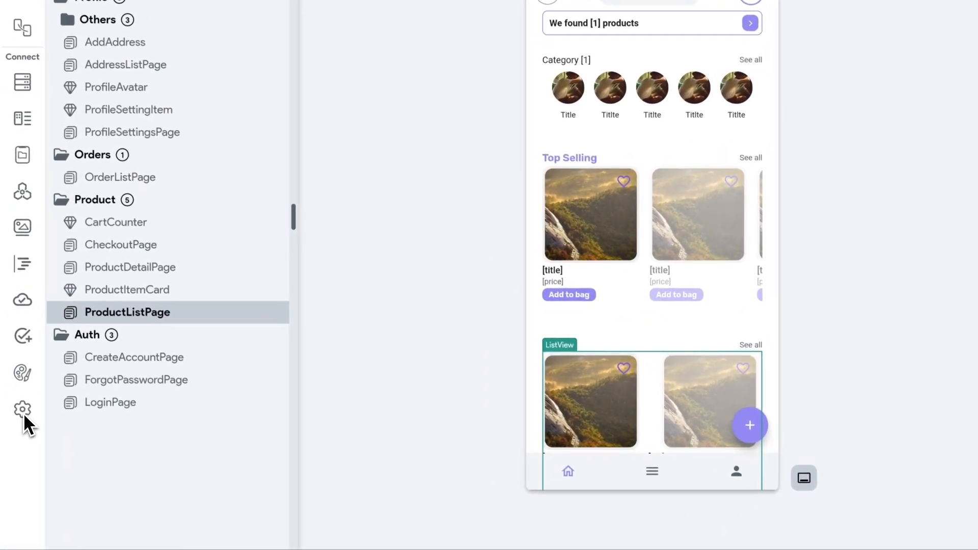
# Switch to FlutterFlow, fetch the schema in the Supabase integration settings and check the imported Products table's fields and types.
pyautogui.click(23, 418)
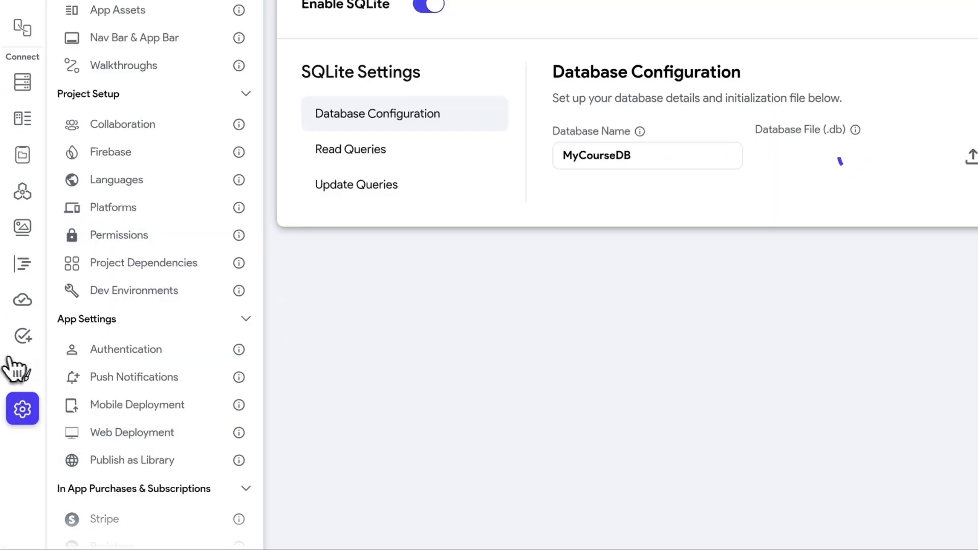
pyautogui.scroll(-2, 131, 375)
pyautogui.scroll(-2, 140, 436)
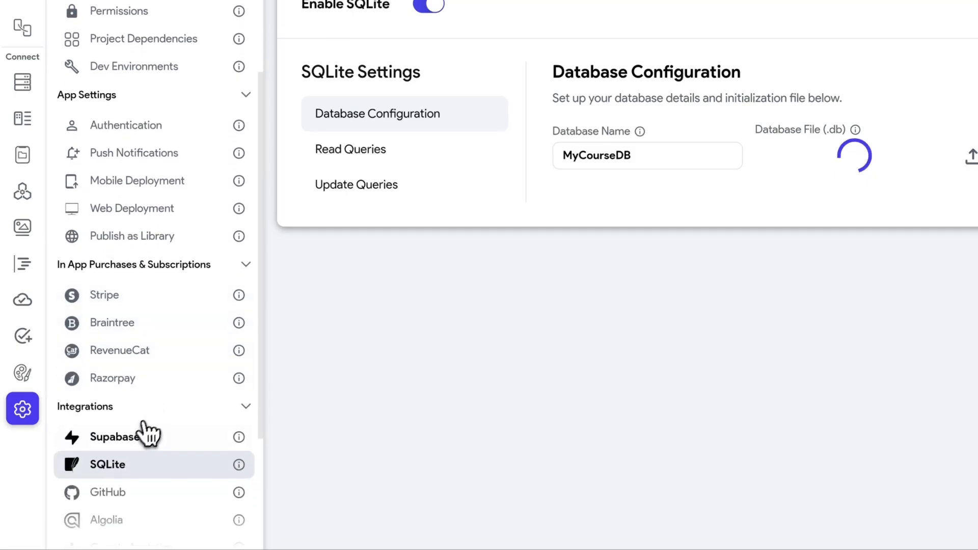
pyautogui.click(145, 430)
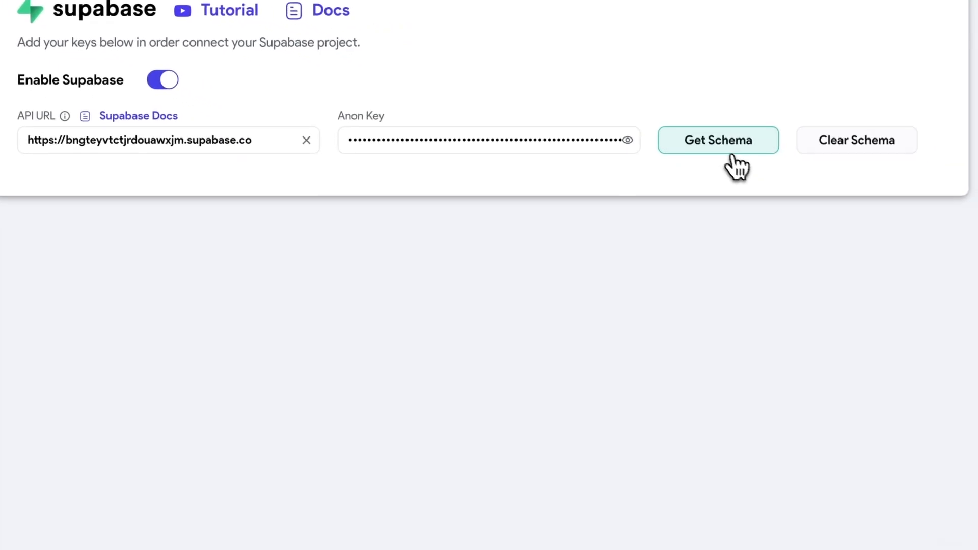
pyautogui.click(729, 158)
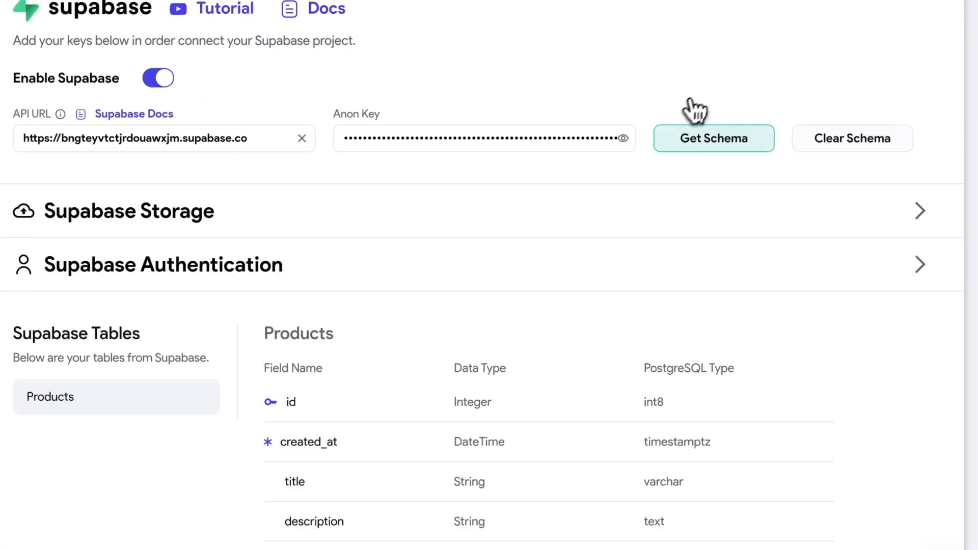
pyautogui.scroll(-2, 530, 275)
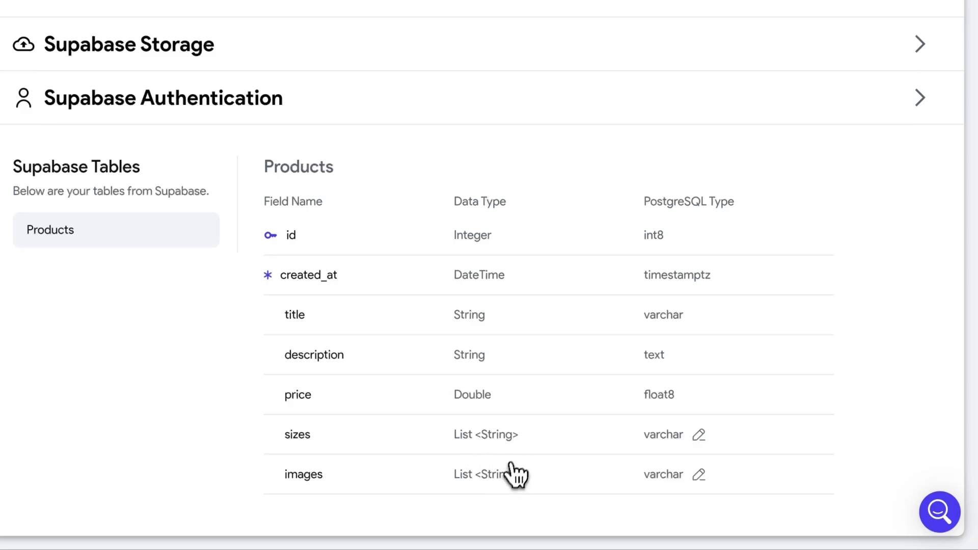
pyautogui.scroll(1, 494, 240)
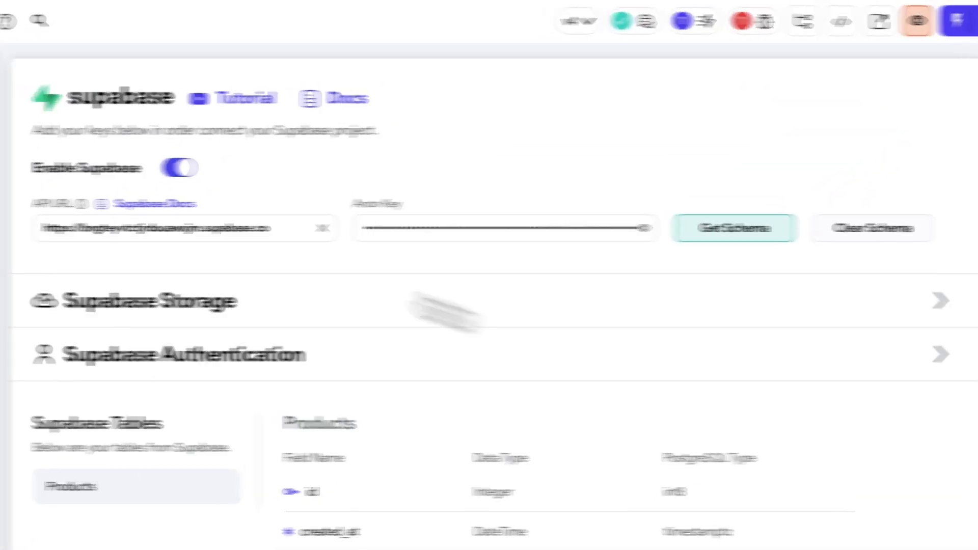
# Open the action flow of the ProductListPage's floating action button and review its Create Document action.
pyautogui.click(24, 122)
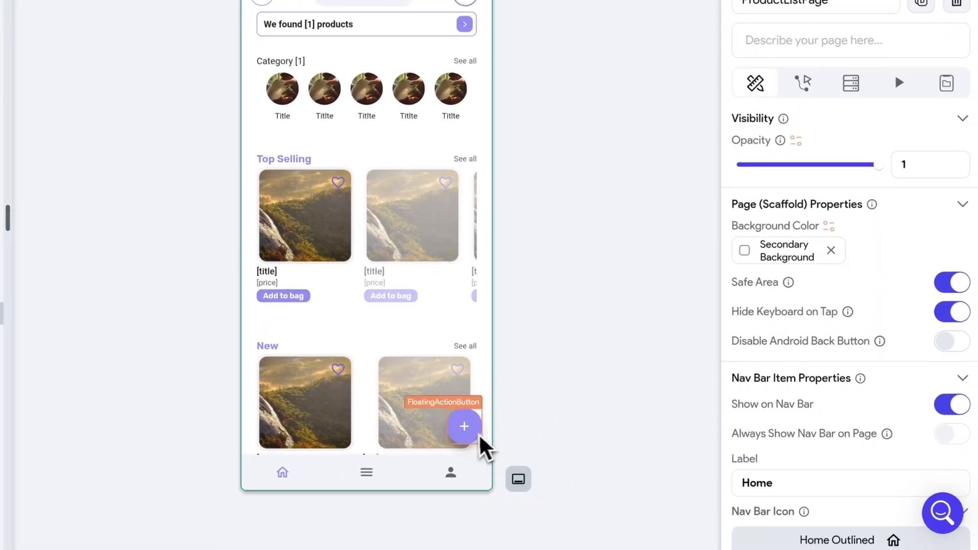
pyautogui.click(464, 427)
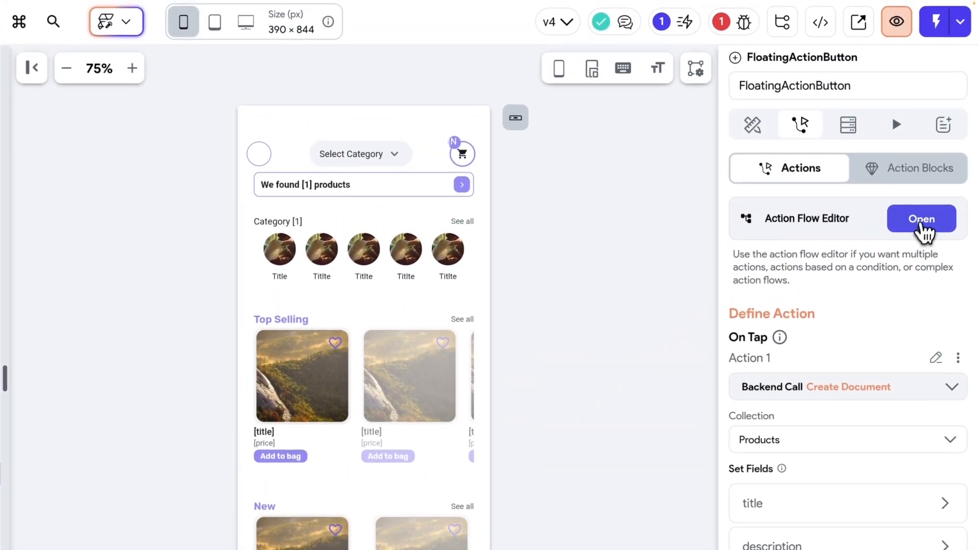
pyautogui.click(921, 220)
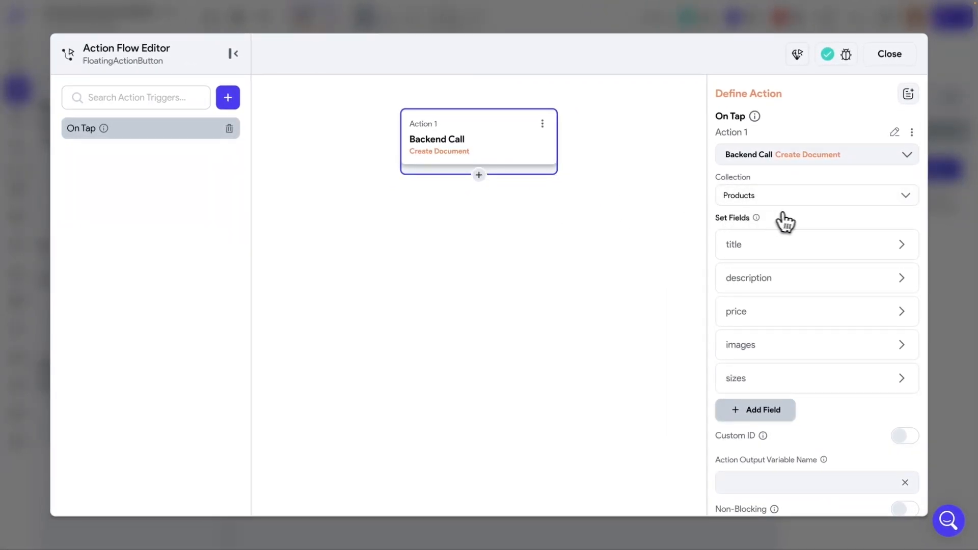
pyautogui.scroll(-2, 801, 220)
pyautogui.scroll(2, 801, 221)
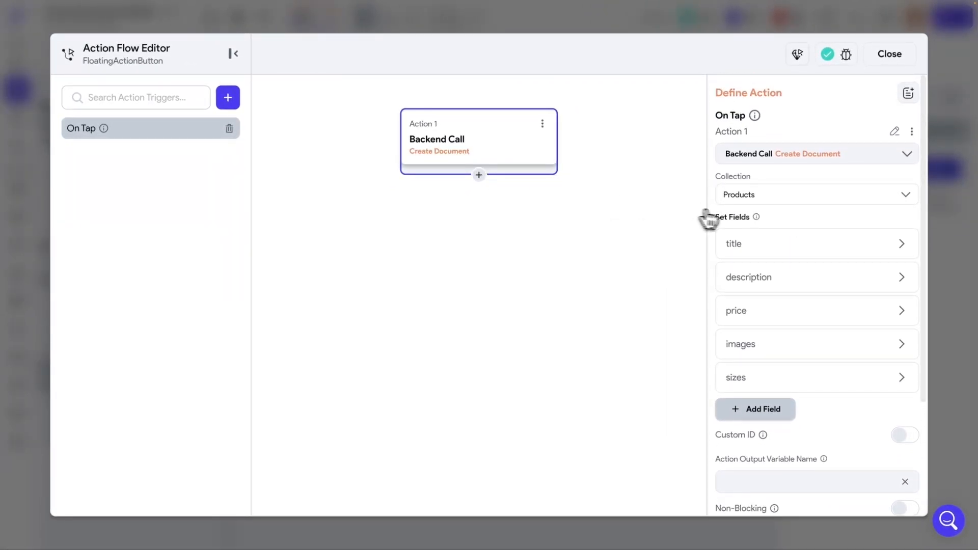
# Add a Supabase Insert Row action after the Create Document action and set its table to Products.
pyautogui.click(482, 178)
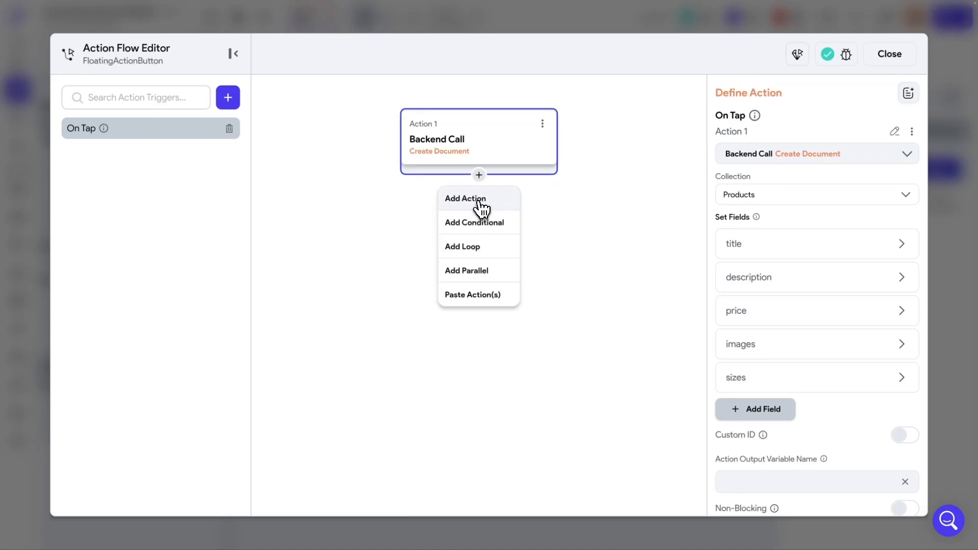
pyautogui.click(481, 200)
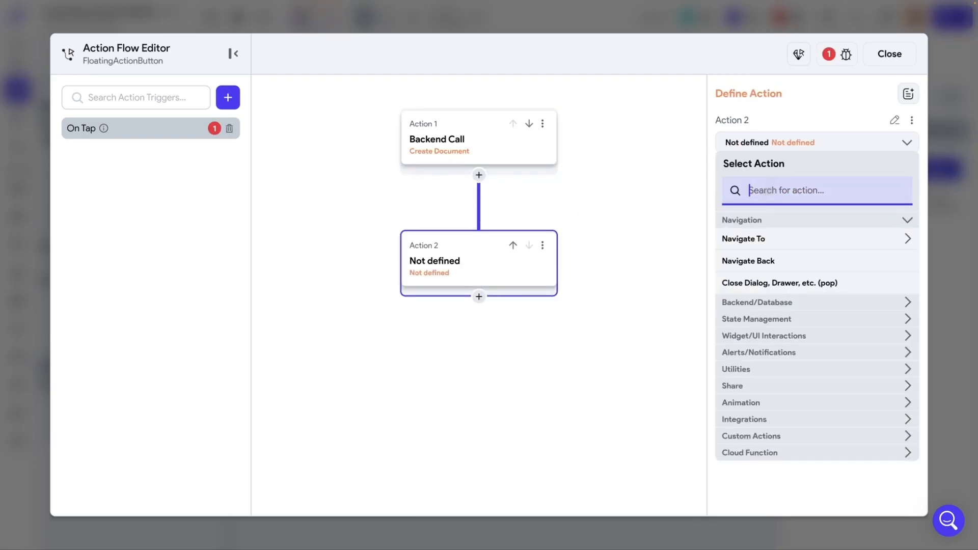
pyautogui.write('supabas')
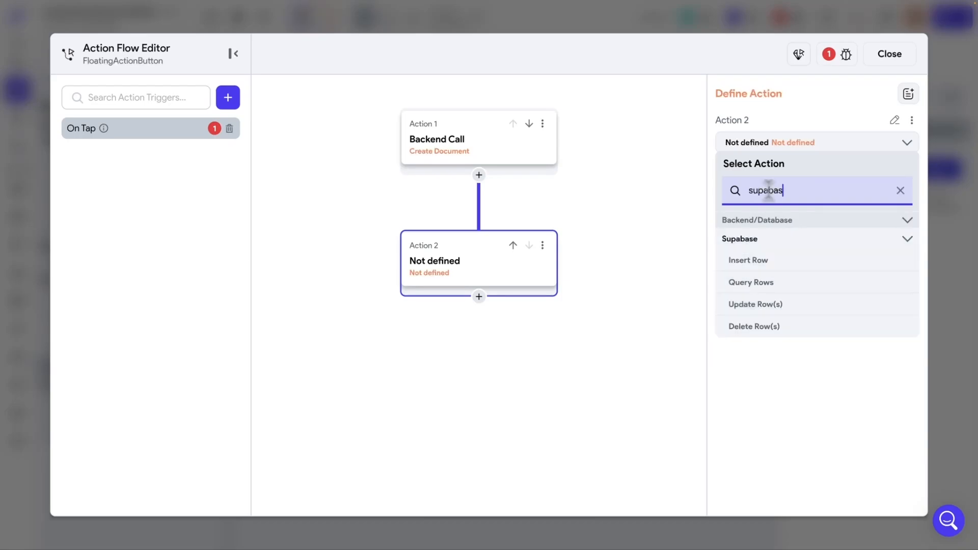
pyautogui.click(755, 264)
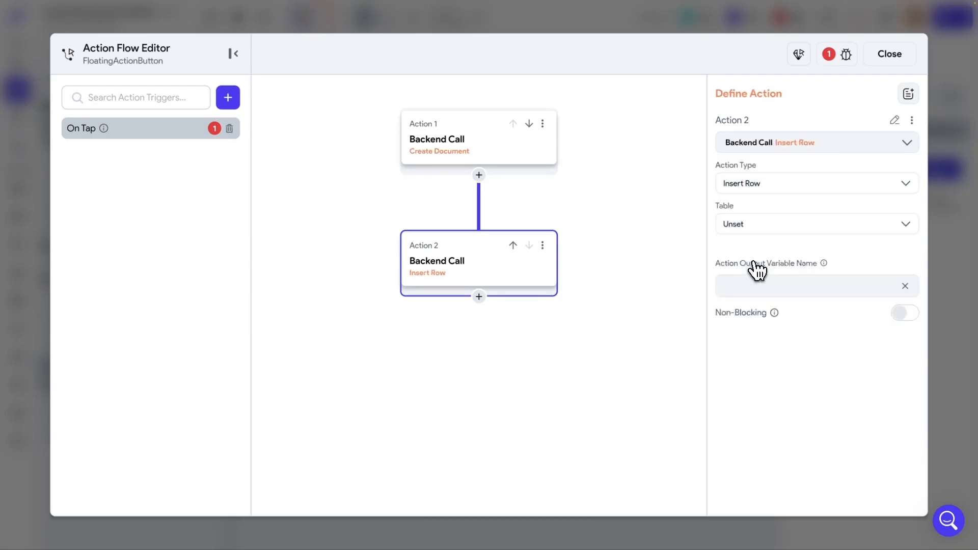
pyautogui.click(753, 224)
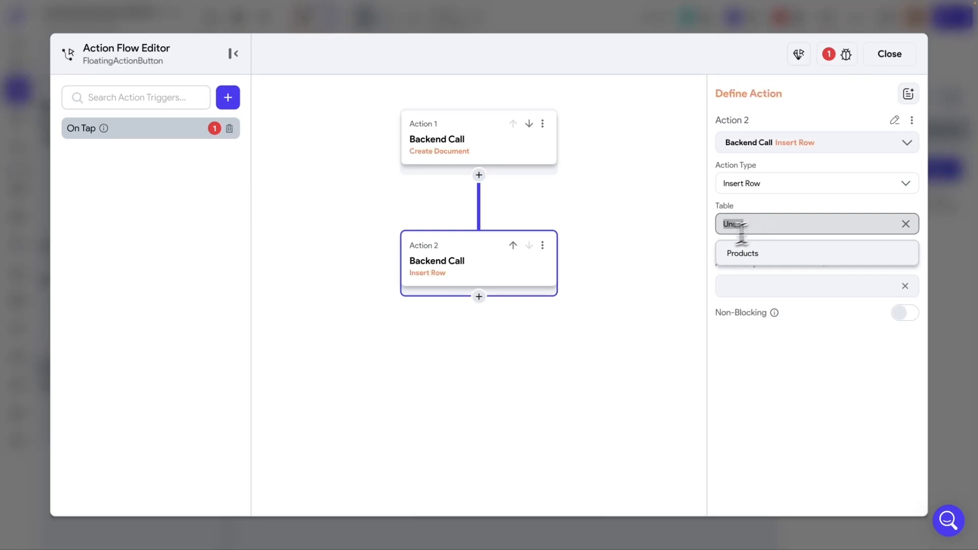
pyautogui.click(755, 265)
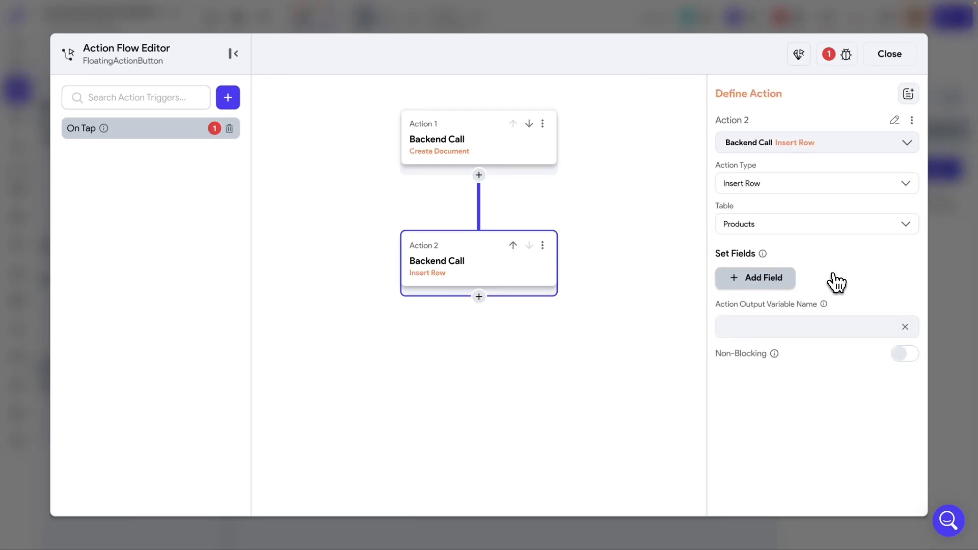
# Add all the Products fields to the Insert Row action, and remove id and created_at from them.
pyautogui.click(762, 285)
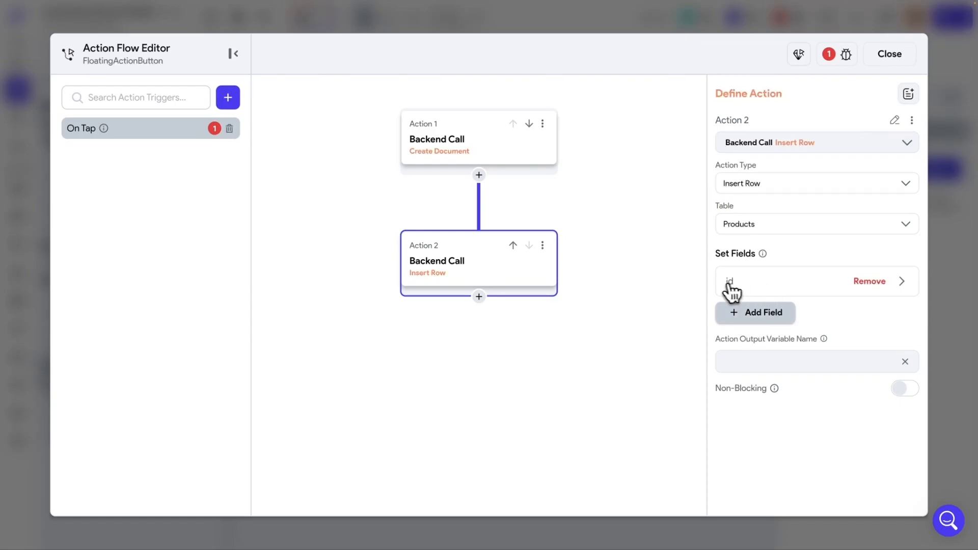
pyautogui.click(758, 312)
pyautogui.click(762, 346)
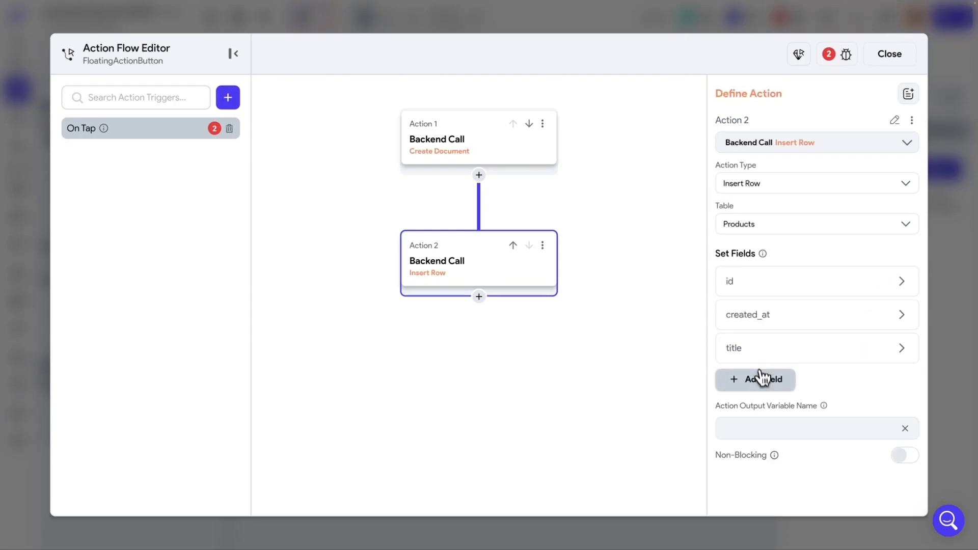
pyautogui.click(759, 375)
pyautogui.click(763, 410)
pyautogui.click(764, 448)
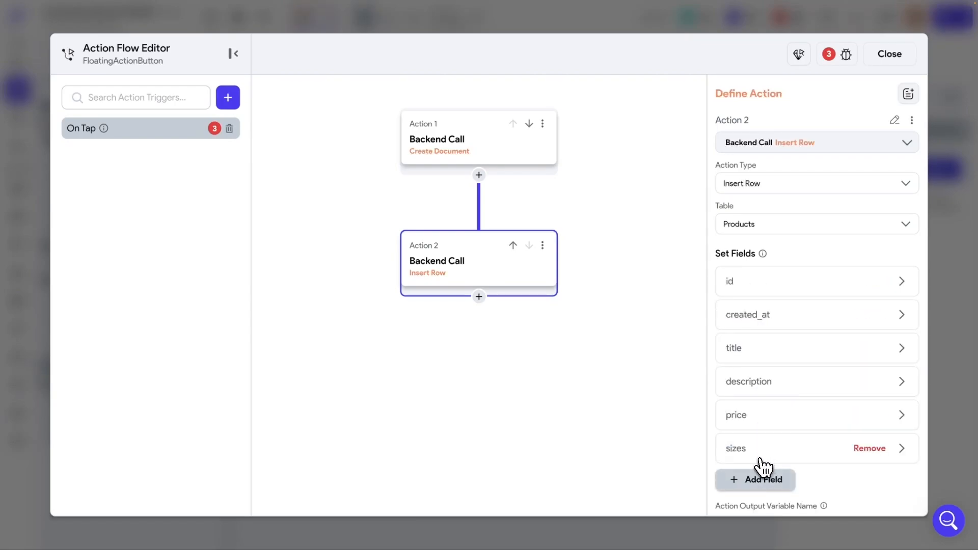
pyautogui.click(763, 479)
pyautogui.scroll(-2, 785, 453)
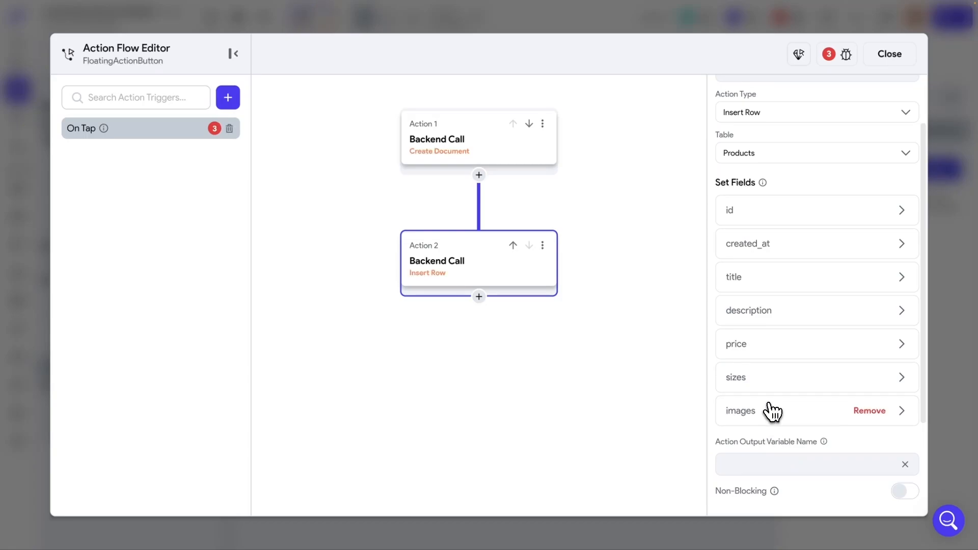
pyautogui.scroll(1, 769, 413)
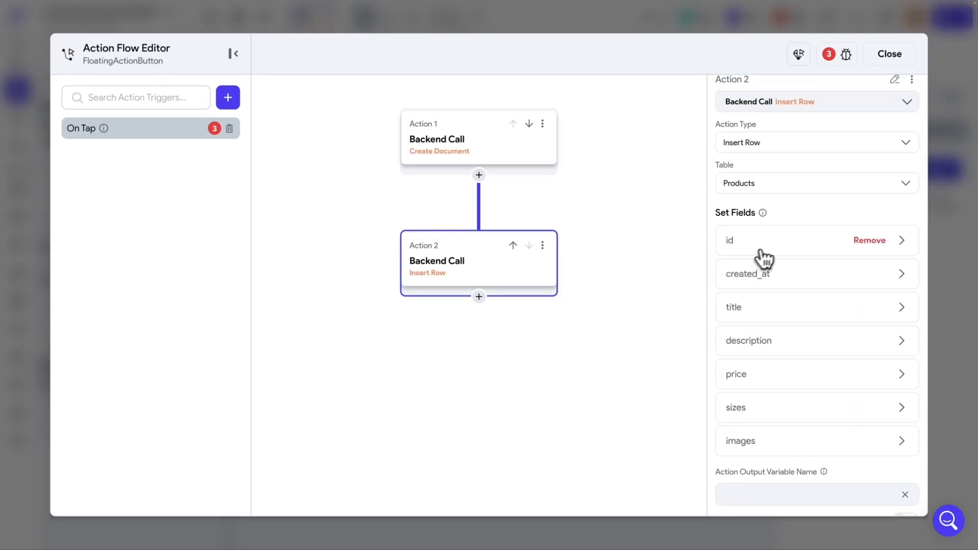
pyautogui.click(870, 240)
pyautogui.click(869, 240)
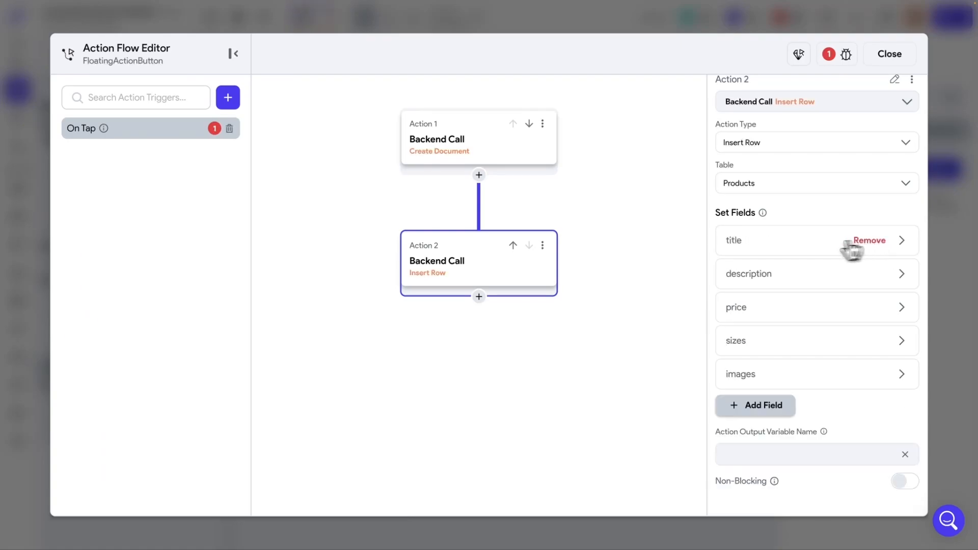
# Set the title field's value to Sample Data of type Name, with First Name as the name type.
pyautogui.click(734, 248)
pyautogui.click(759, 384)
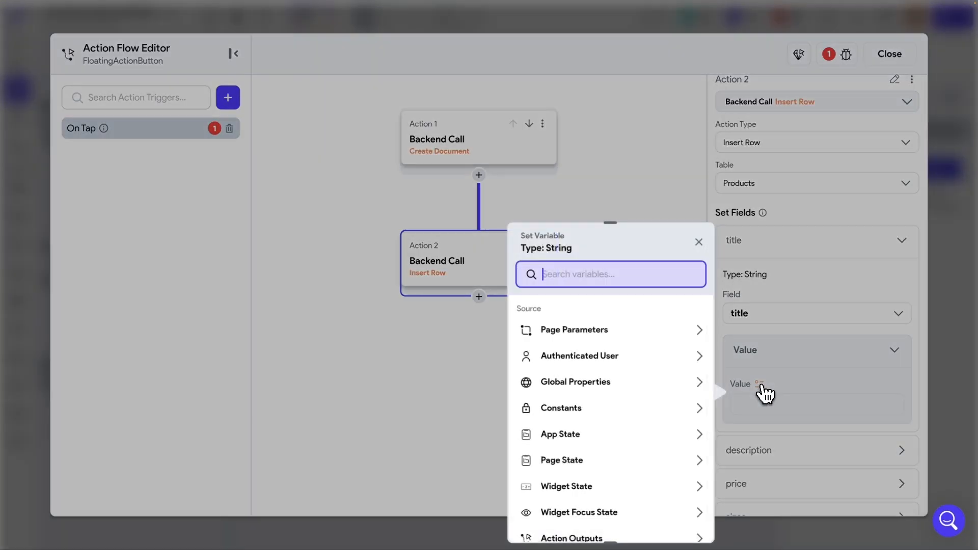
pyautogui.scroll(-3, 596, 447)
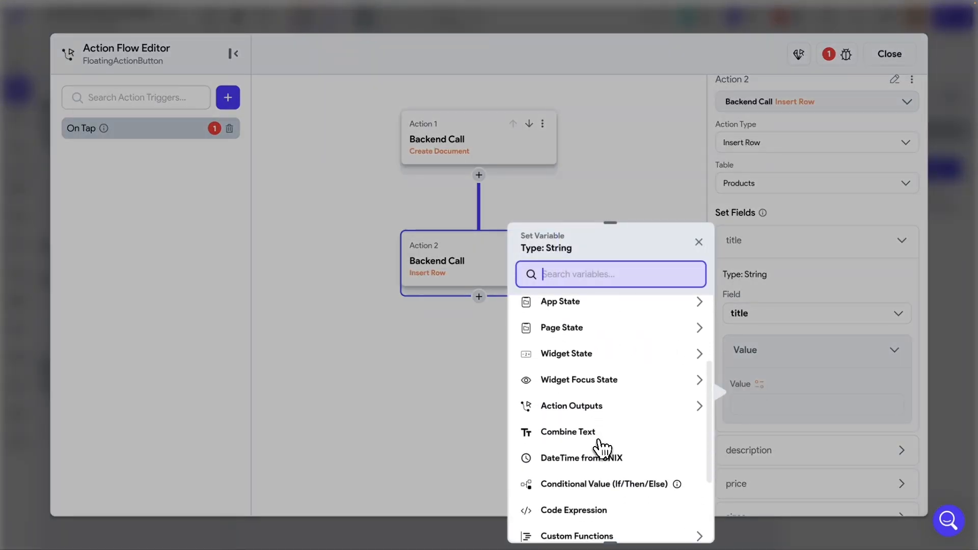
pyautogui.scroll(-3, 603, 422)
pyautogui.click(591, 465)
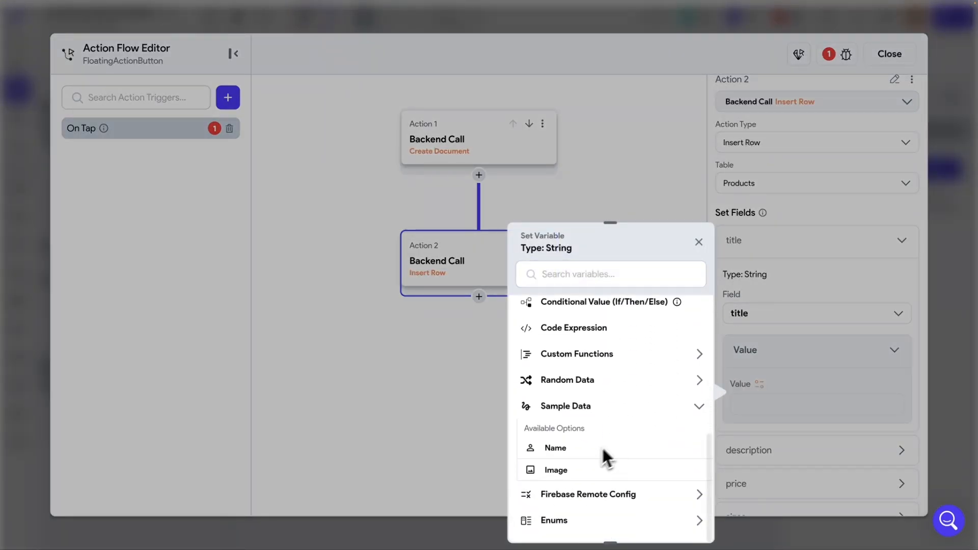
pyautogui.click(558, 449)
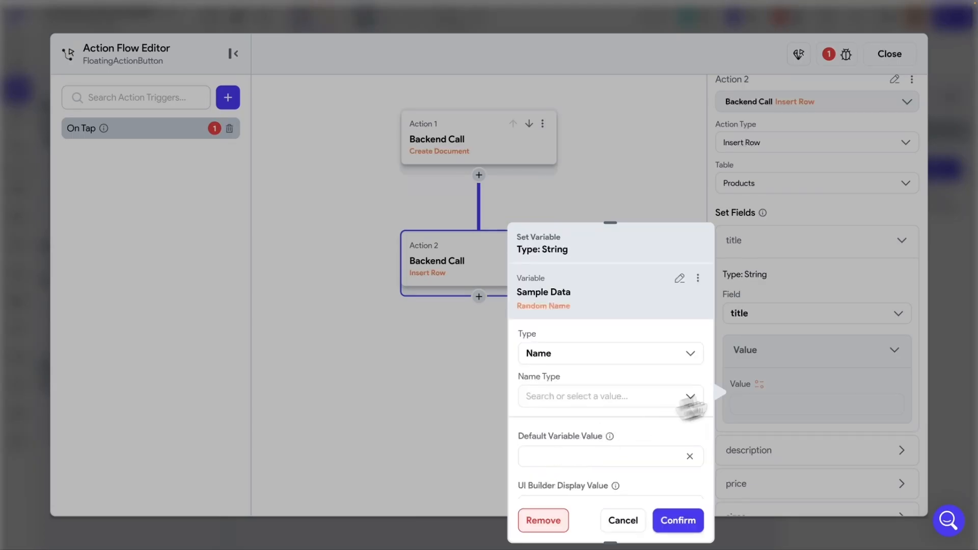
pyautogui.click(614, 380)
pyautogui.click(558, 405)
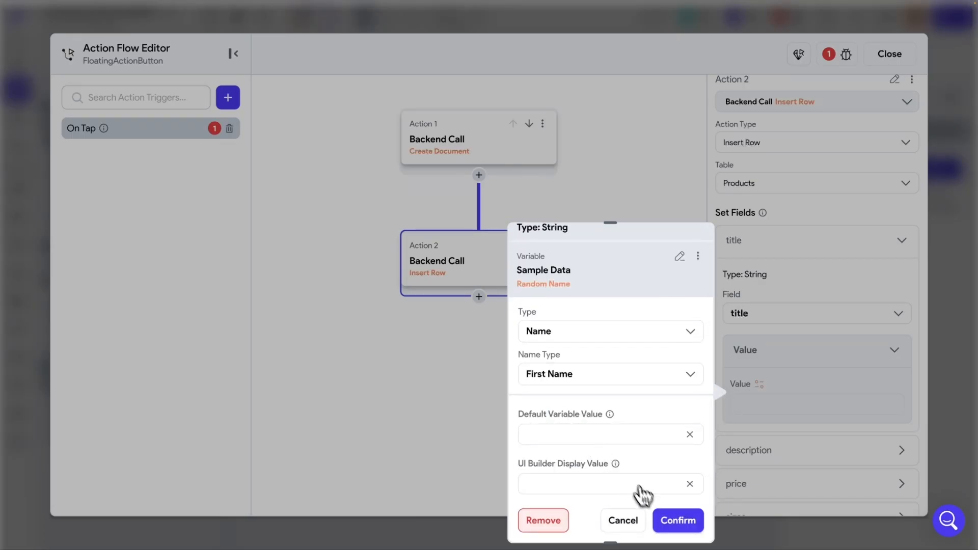
pyautogui.click(675, 522)
# Set the description field's value to a Random String with lowercase characters, minimum length 10 and maximum length 50.
pyautogui.scroll(-1, 781, 406)
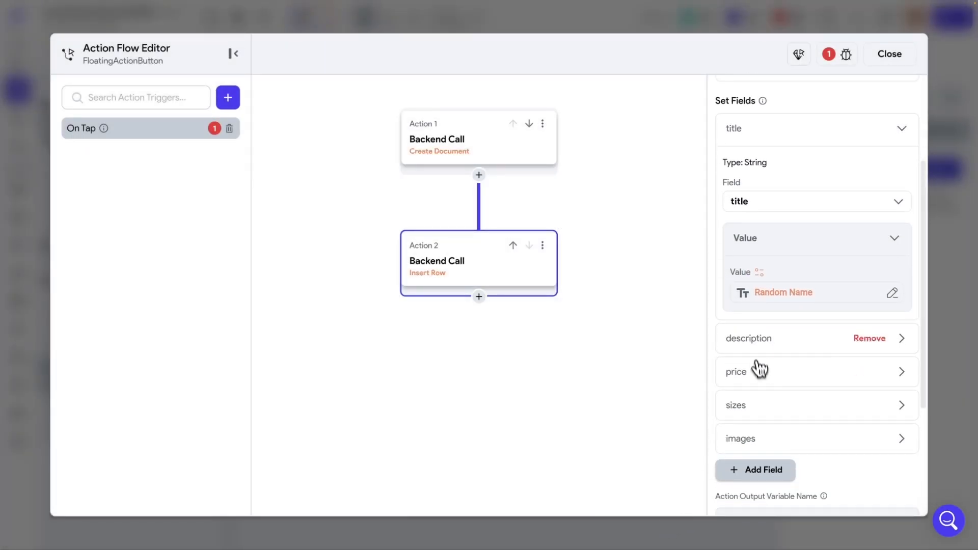
pyautogui.click(759, 346)
pyautogui.scroll(-2, 761, 387)
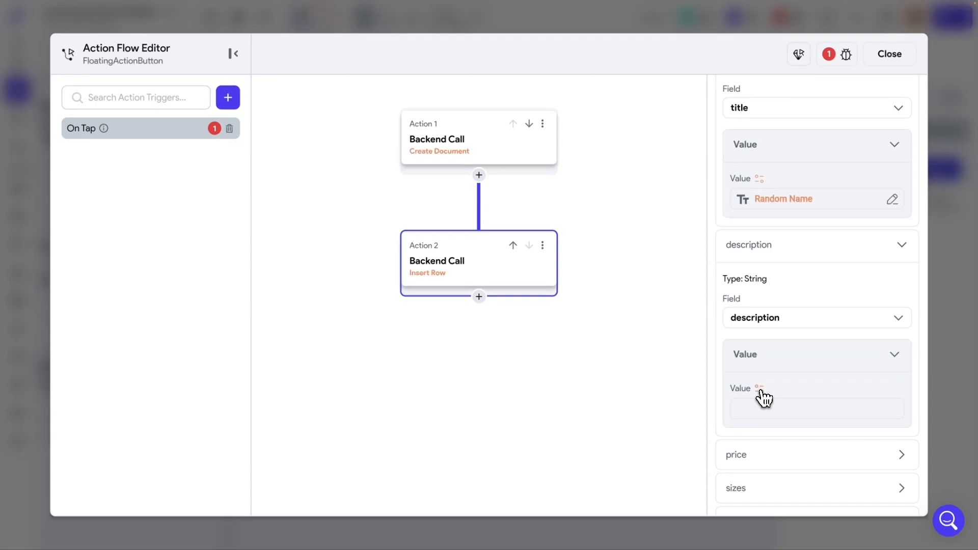
pyautogui.click(759, 391)
pyautogui.scroll(-3, 591, 406)
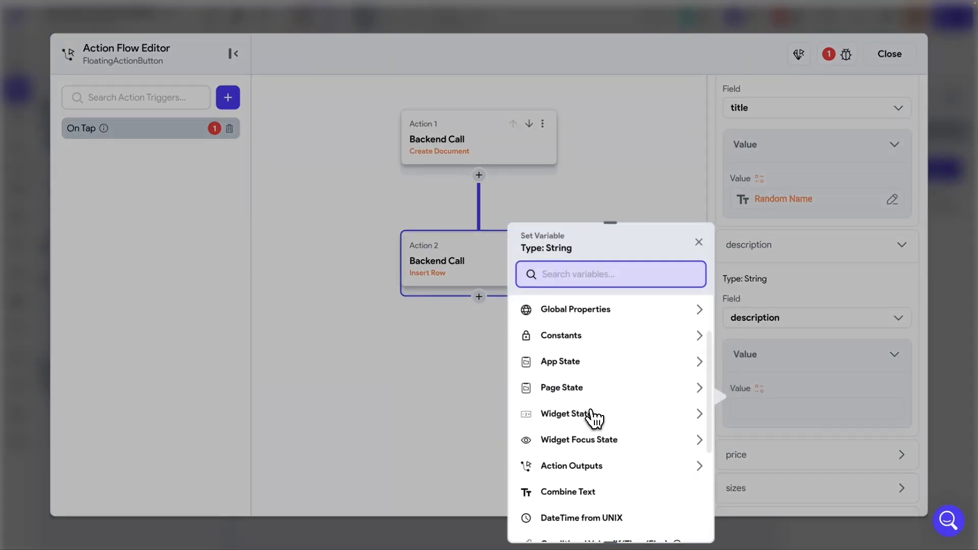
pyautogui.scroll(-6, 593, 417)
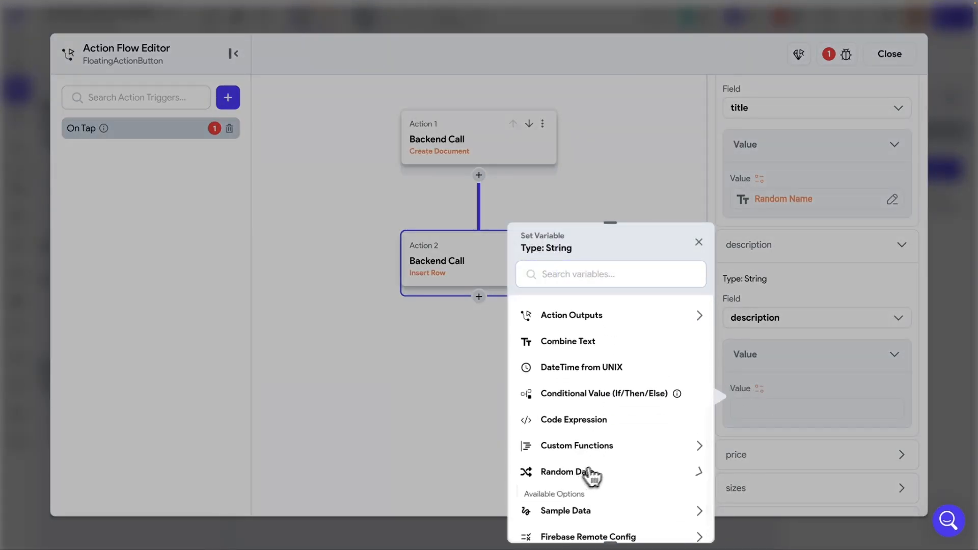
pyautogui.scroll(-2, 605, 470)
pyautogui.click(584, 475)
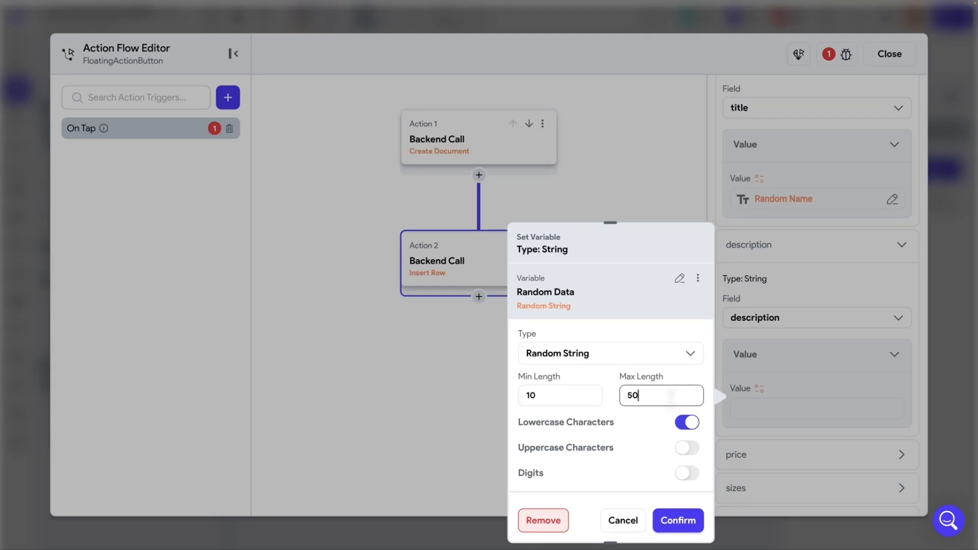
pyautogui.click(687, 522)
# Choose Random Double from Random Data as the value of the Insert Row action's price field.
pyautogui.scroll(-3, 797, 406)
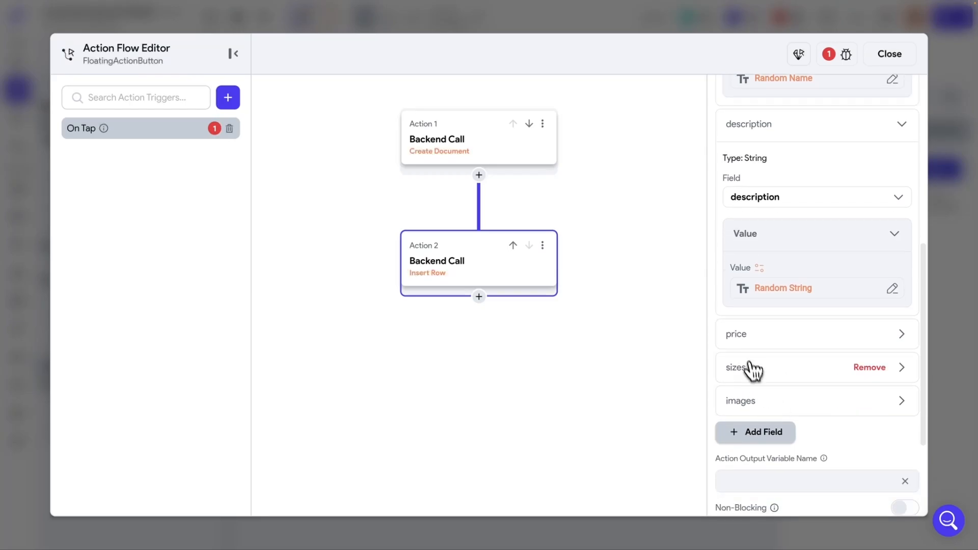
pyautogui.click(745, 347)
pyautogui.scroll(-2, 743, 385)
pyautogui.click(757, 394)
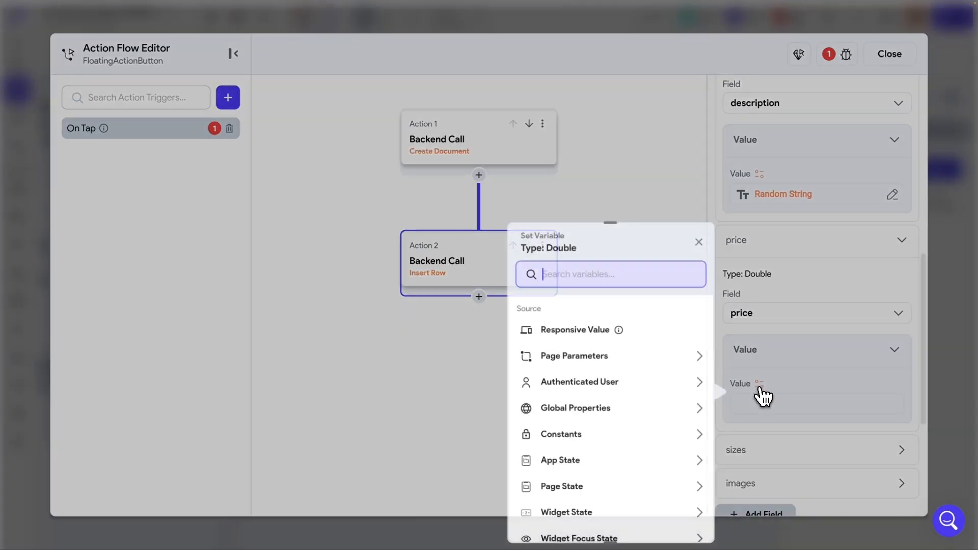
pyautogui.scroll(-3, 622, 407)
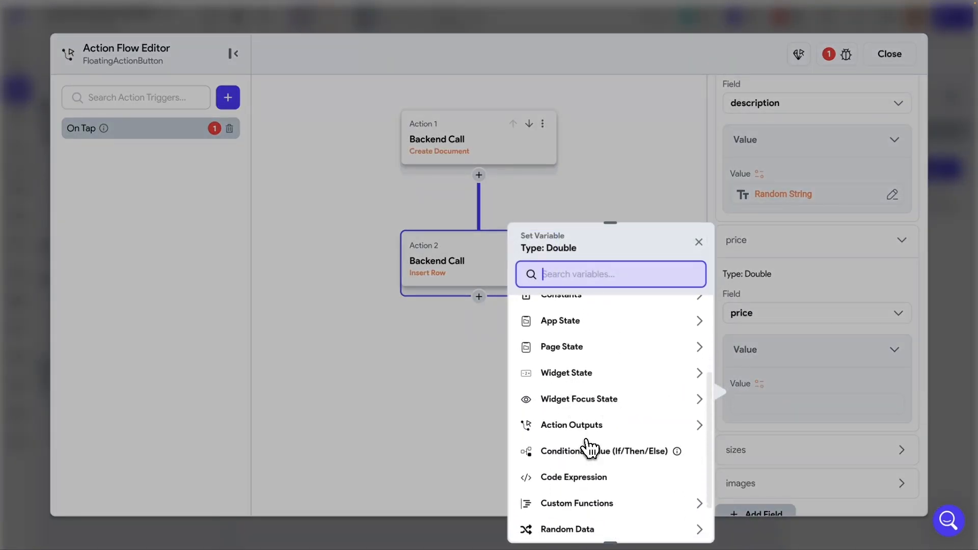
pyautogui.scroll(-2, 586, 459)
pyautogui.click(586, 468)
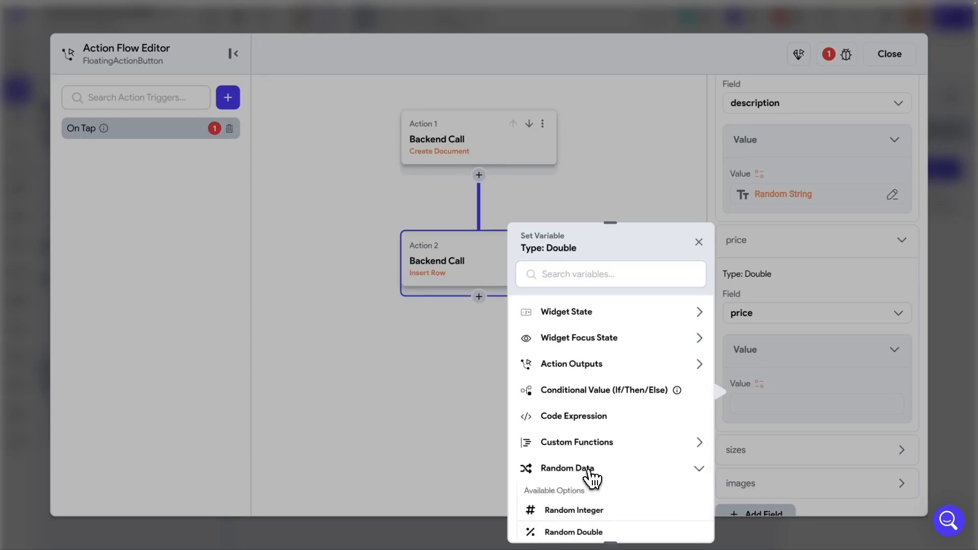
pyautogui.scroll(-2, 588, 469)
pyautogui.click(579, 438)
# Set the random price's minimum to 100 and maximum to 200, and confirm the variable.
pyautogui.click(553, 395)
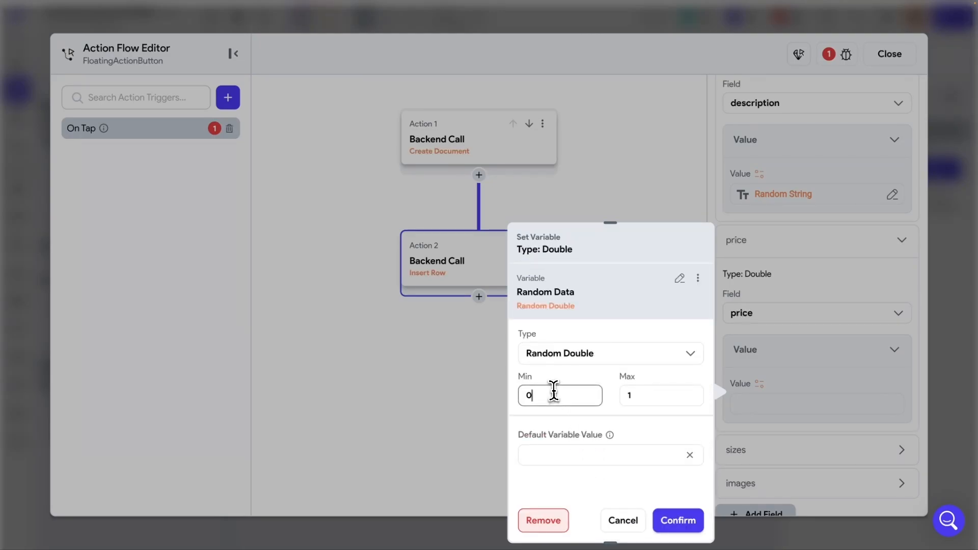
pyautogui.write('100')
pyautogui.press('Tab')
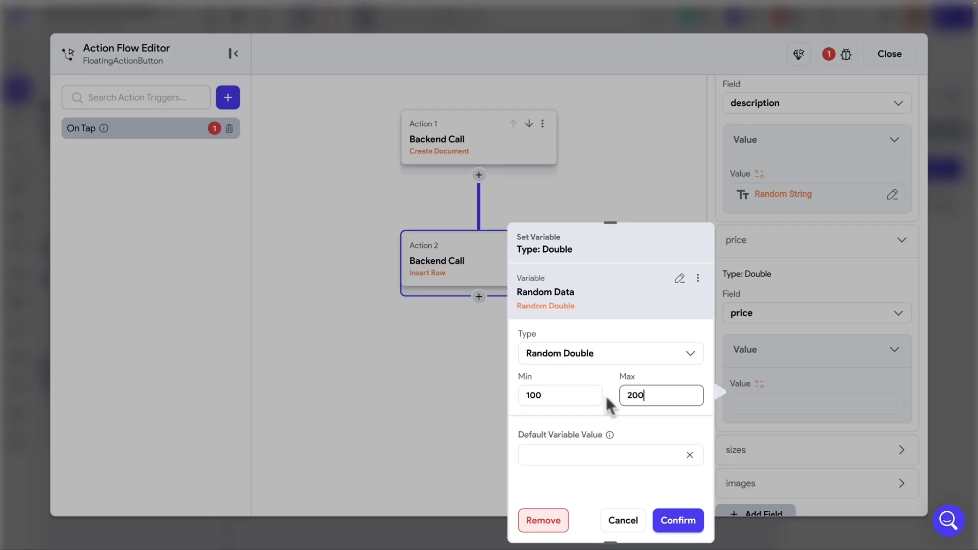
pyautogui.click(677, 520)
# Remove the sizes field from the Insert Row action.
pyautogui.scroll(-1, 790, 311)
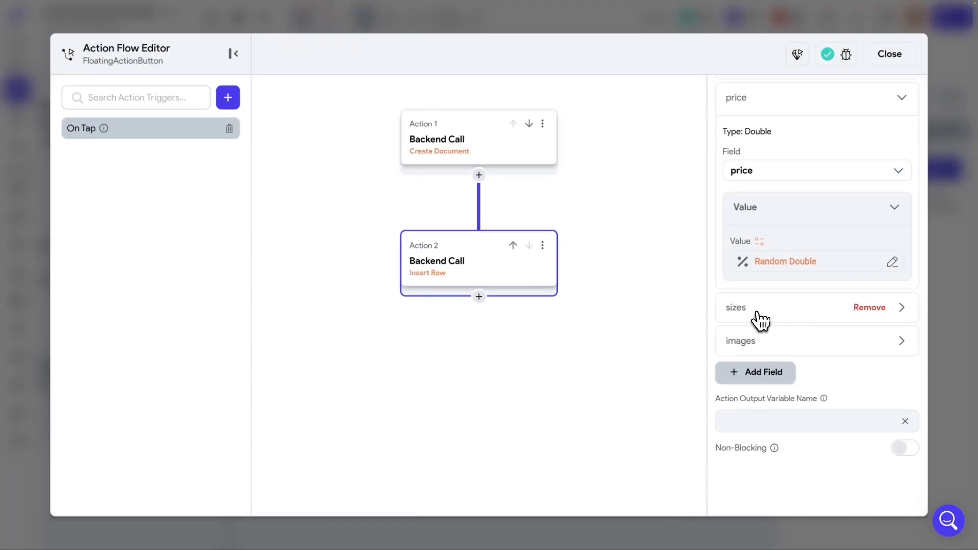
pyautogui.click(869, 308)
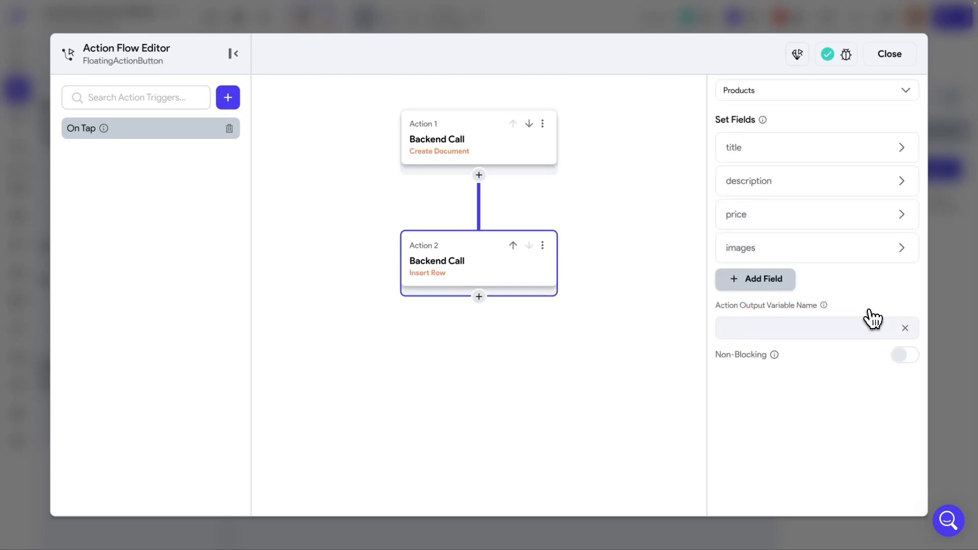
pyautogui.scroll(2, 833, 306)
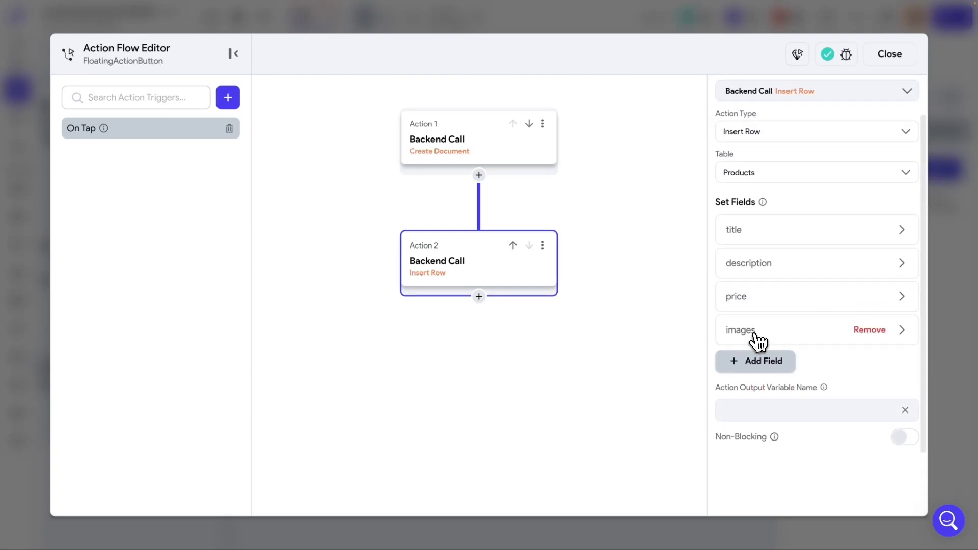
# Set the images field's value to Sample Data of type List of Images, with a maximum list length of 3.
pyautogui.click(747, 342)
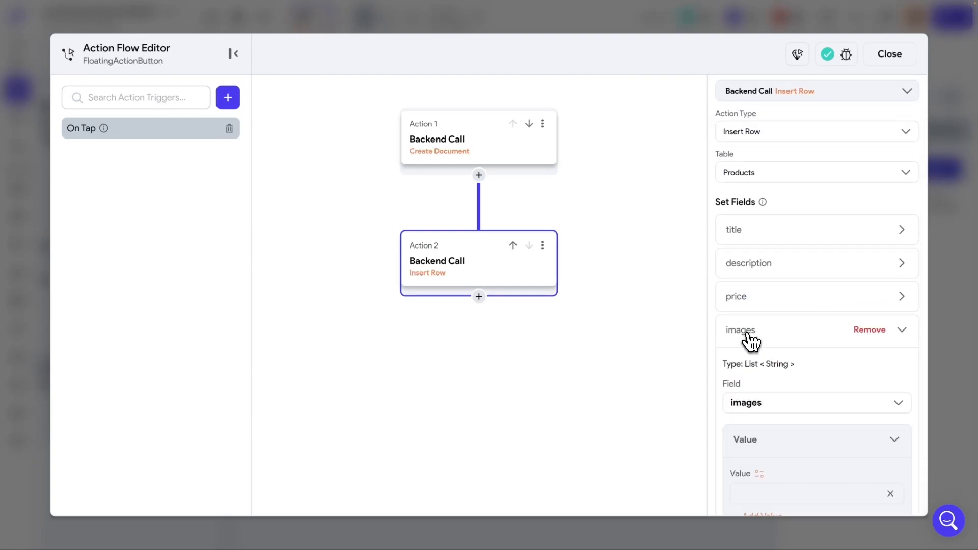
pyautogui.scroll(-3, 764, 377)
pyautogui.click(758, 369)
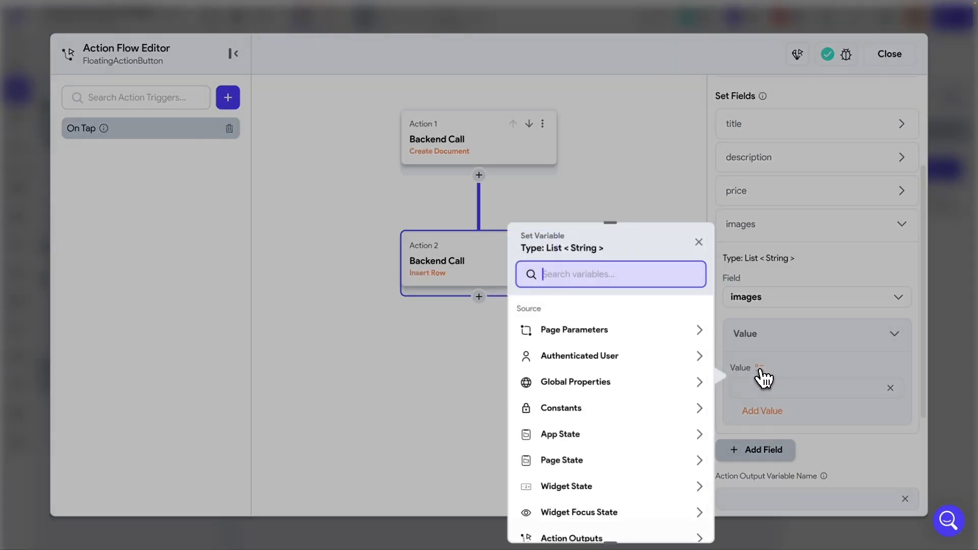
pyautogui.scroll(-2, 611, 400)
pyautogui.scroll(-2, 591, 423)
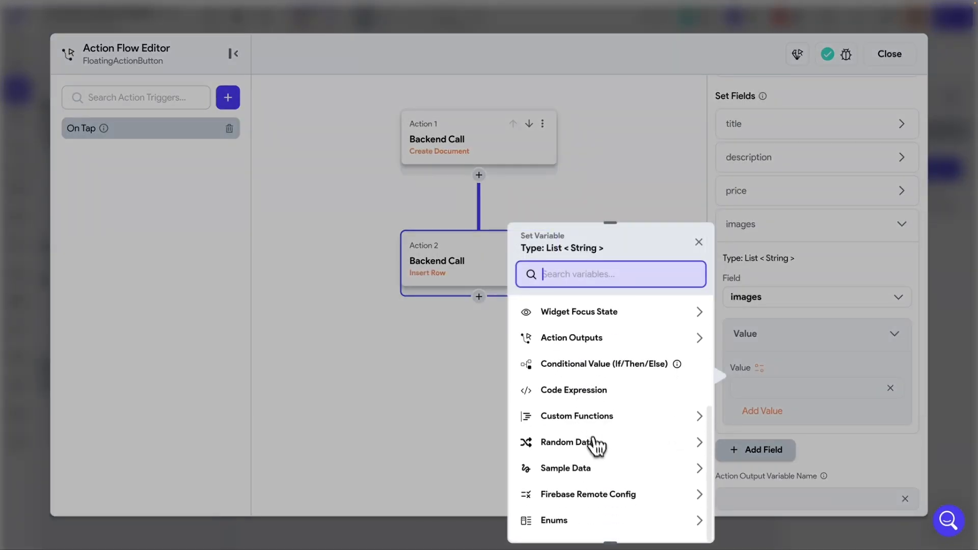
pyautogui.click(574, 470)
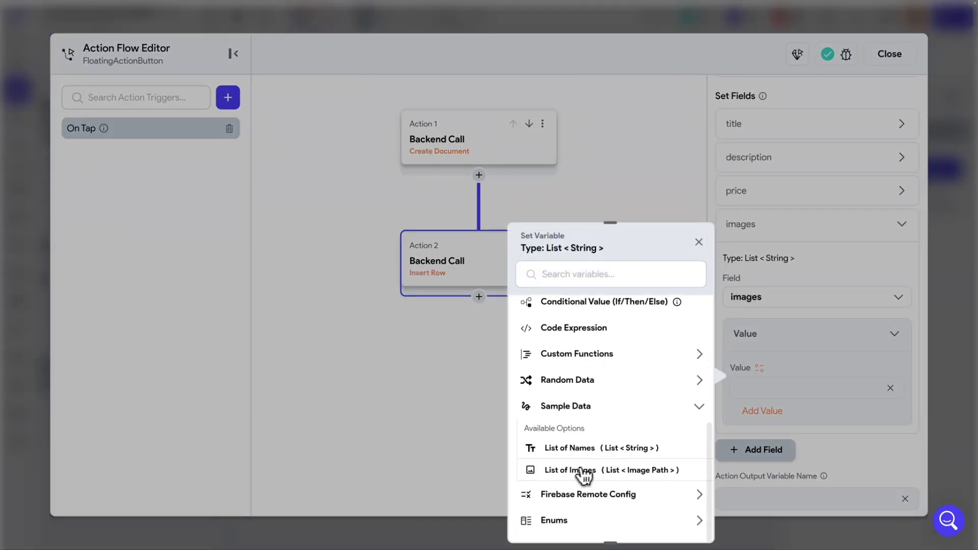
pyautogui.click(583, 471)
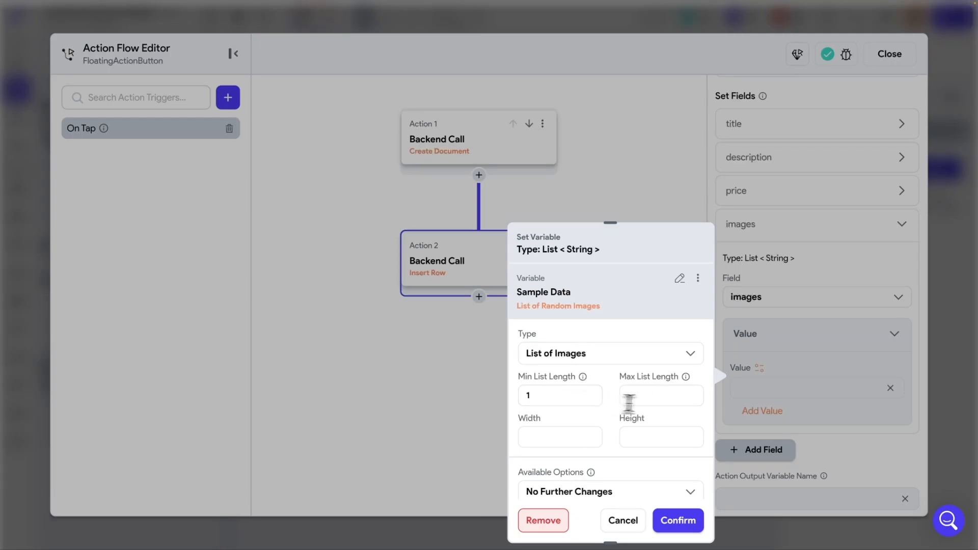
pyautogui.click(664, 400)
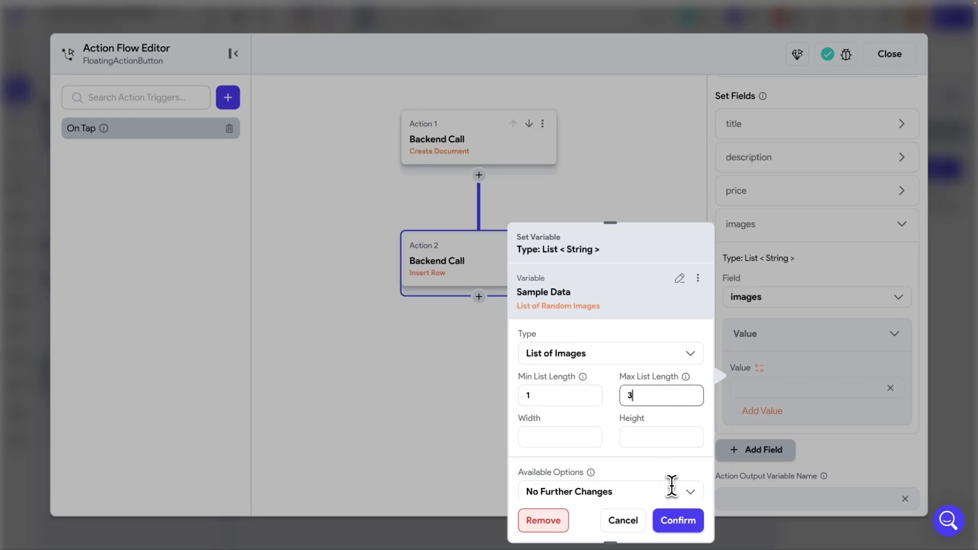
pyautogui.click(678, 520)
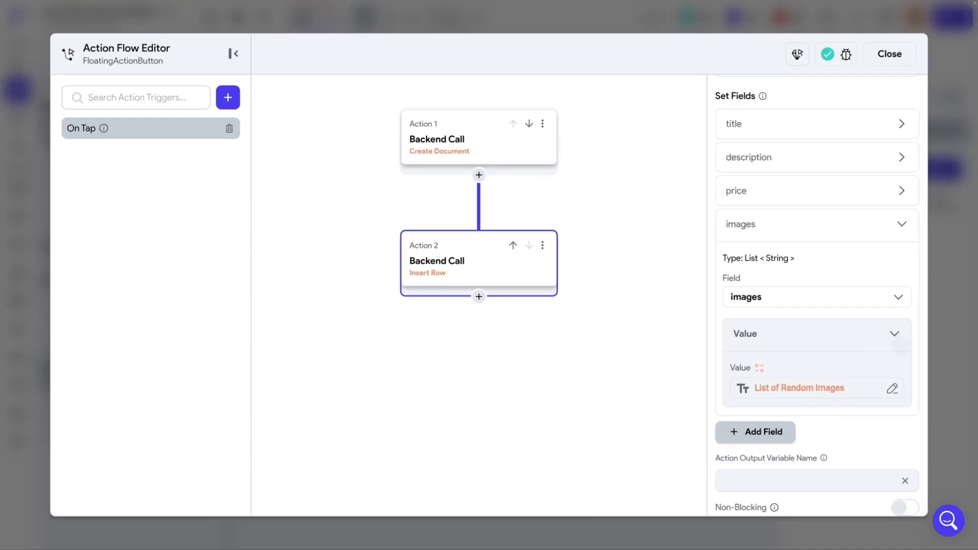
# Collapse the images field's settings and close the floating action button's action flow.
pyautogui.click(900, 345)
pyautogui.scroll(1, 843, 305)
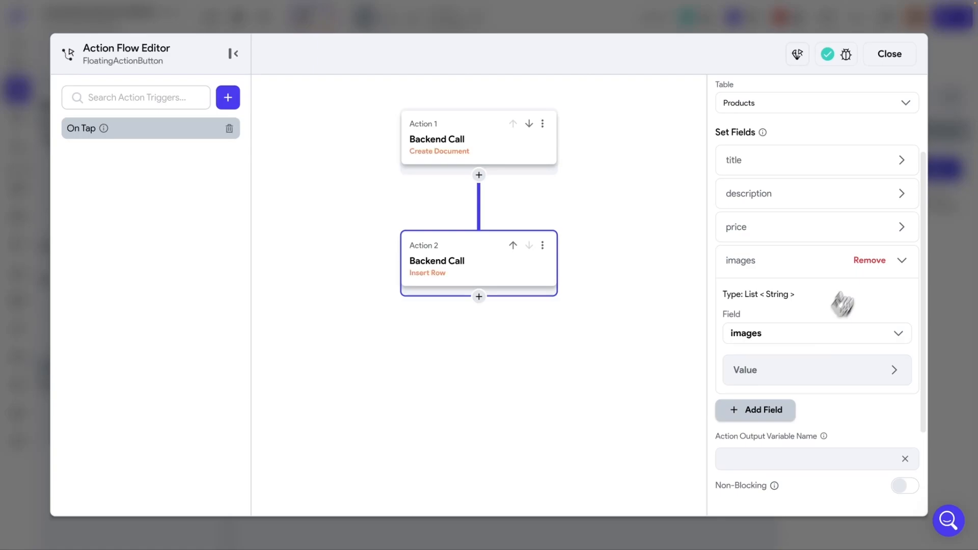
pyautogui.click(902, 261)
pyautogui.scroll(3, 802, 298)
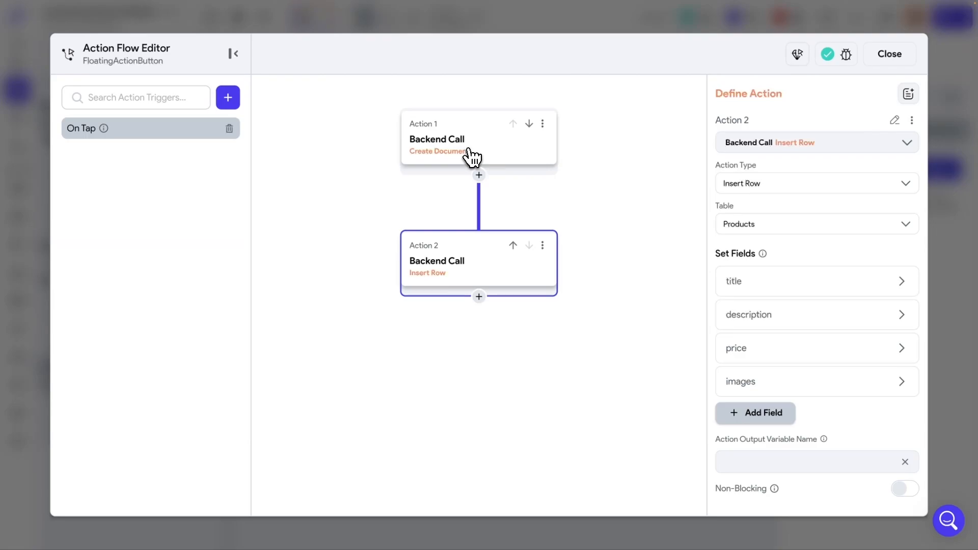
pyautogui.click(892, 55)
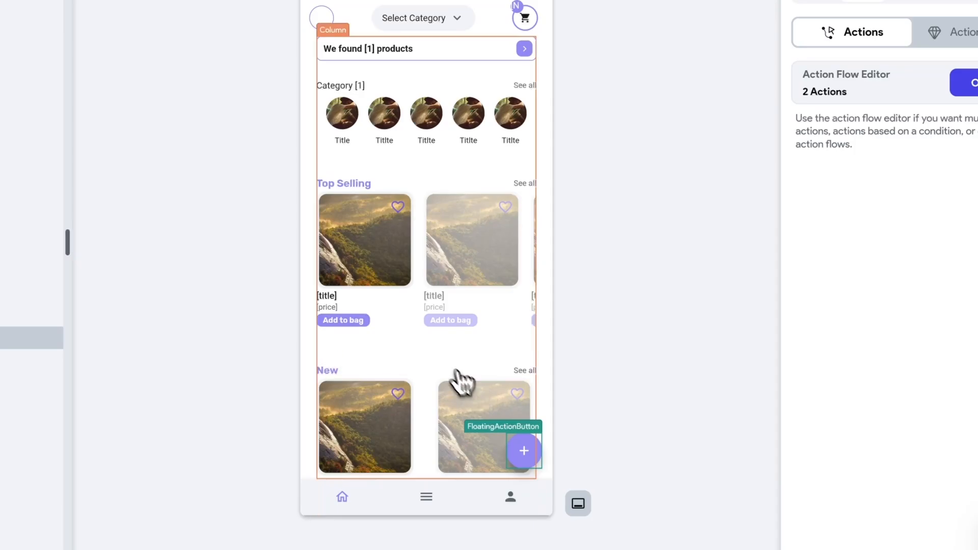
# Add a Supabase Query on the Products table to the ListView in the New section.
pyautogui.scroll(-2, 448, 371)
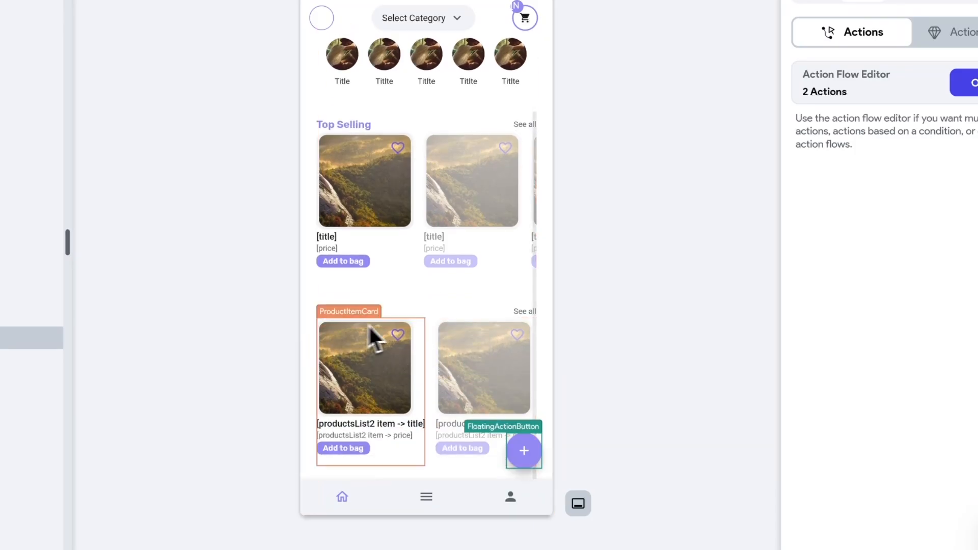
pyautogui.click(435, 322)
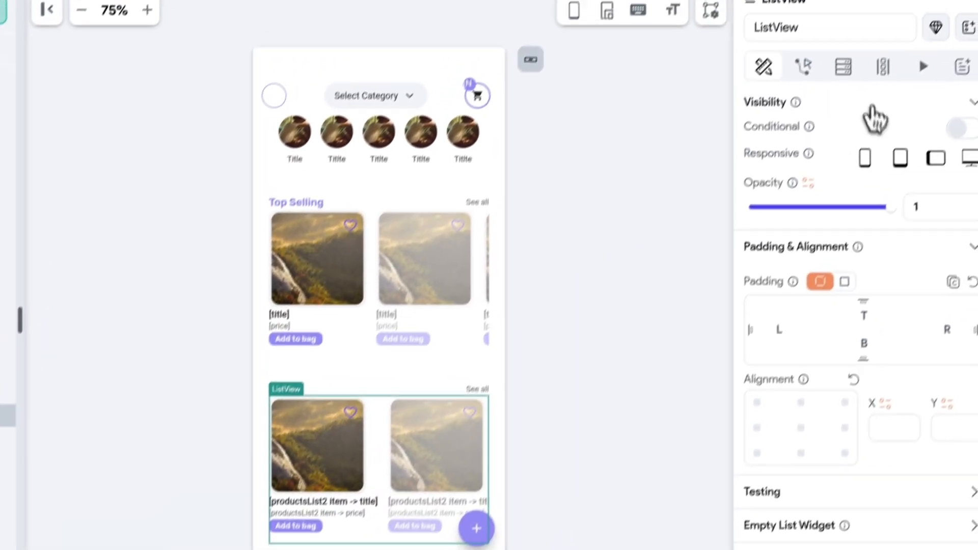
pyautogui.click(830, 90)
pyautogui.click(889, 145)
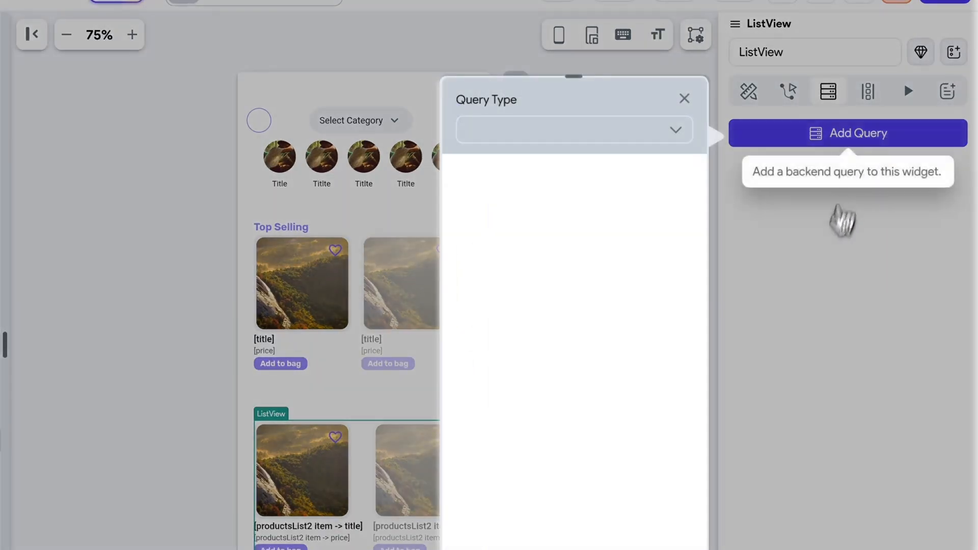
pyautogui.click(583, 130)
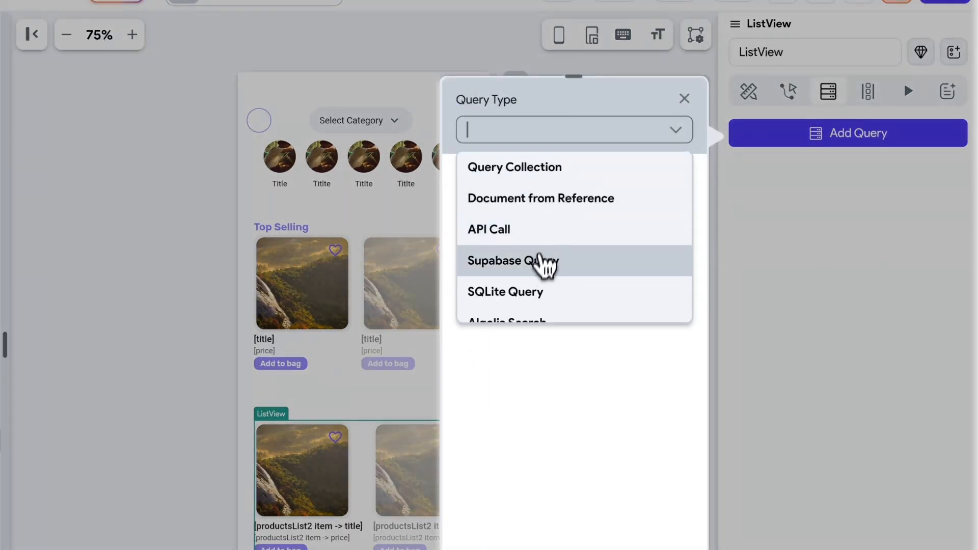
pyautogui.click(505, 263)
pyautogui.click(557, 193)
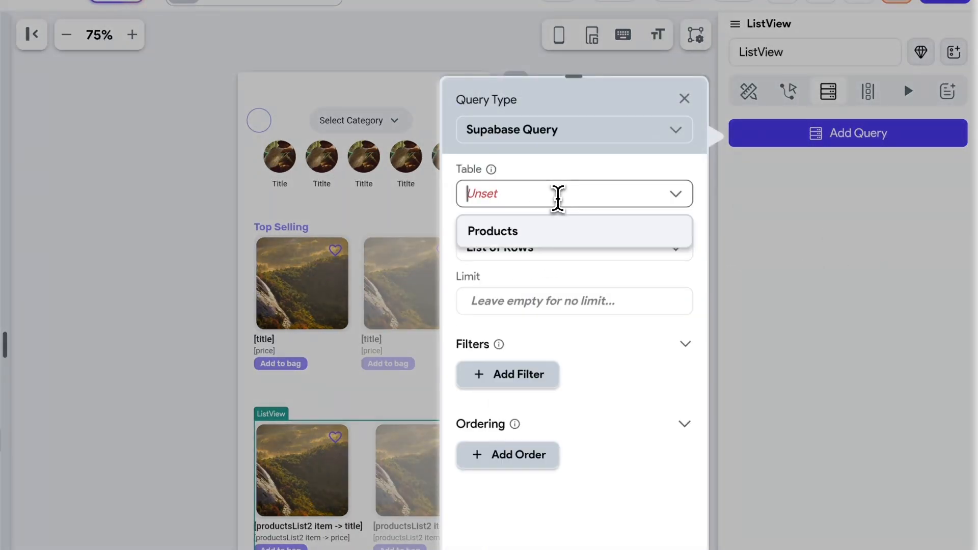
pyautogui.click(509, 243)
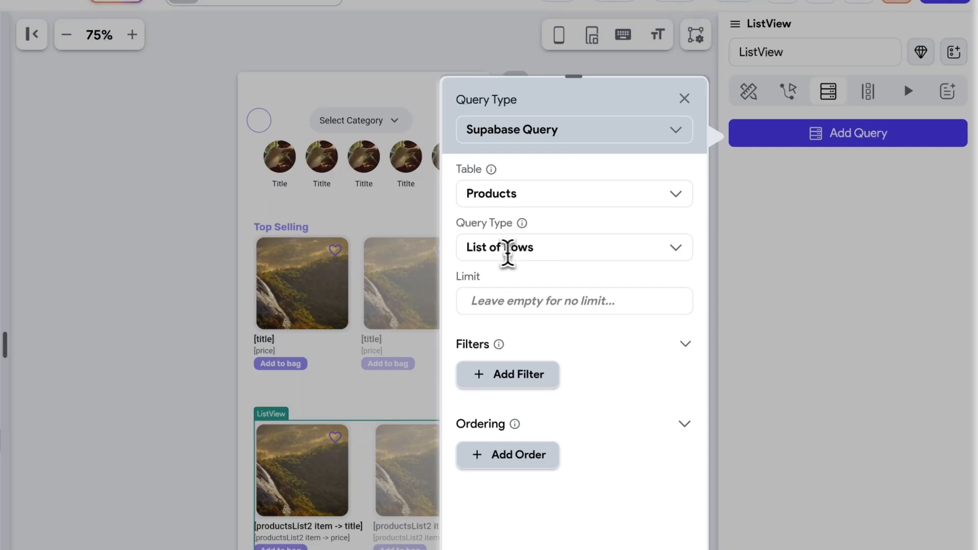
# Set the Products query to return a List of Rows with a limit of 6.
pyautogui.click(530, 250)
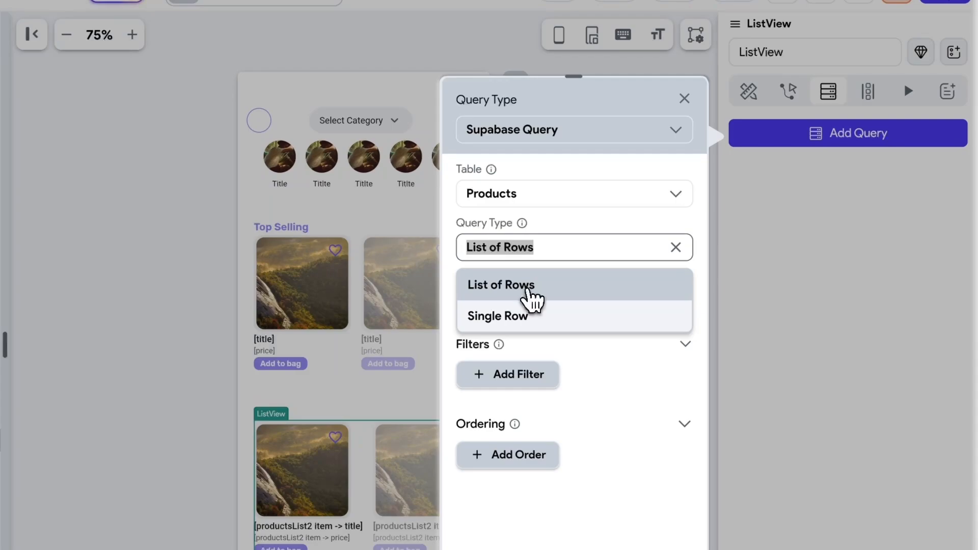
pyautogui.click(532, 312)
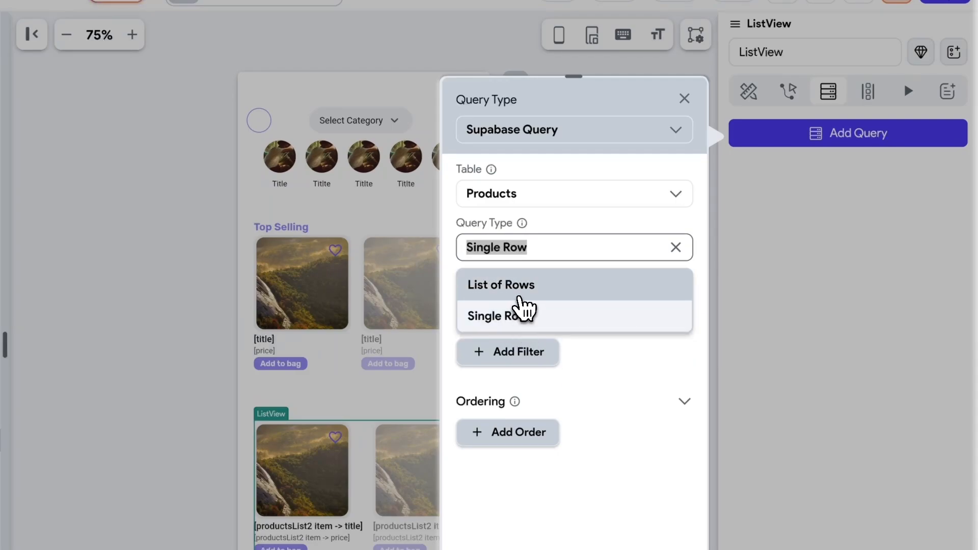
pyautogui.click(521, 297)
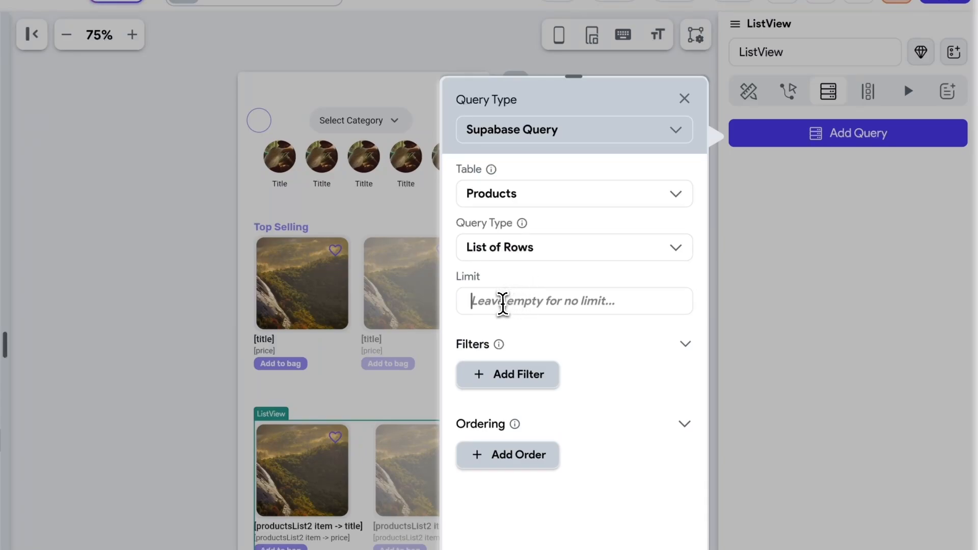
pyautogui.write('6')
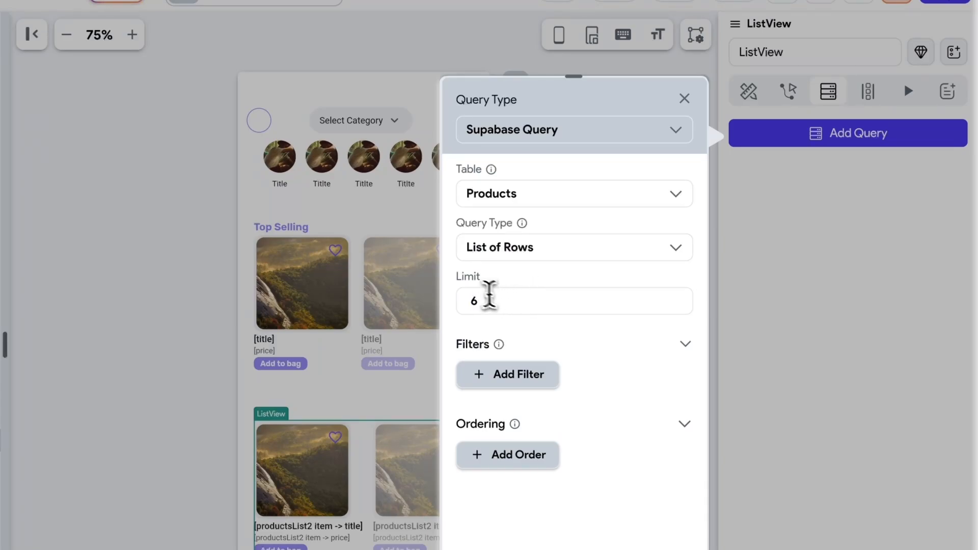
# Order the ListView's Products query by the created_at field in Decreasing order.
pyautogui.click(521, 456)
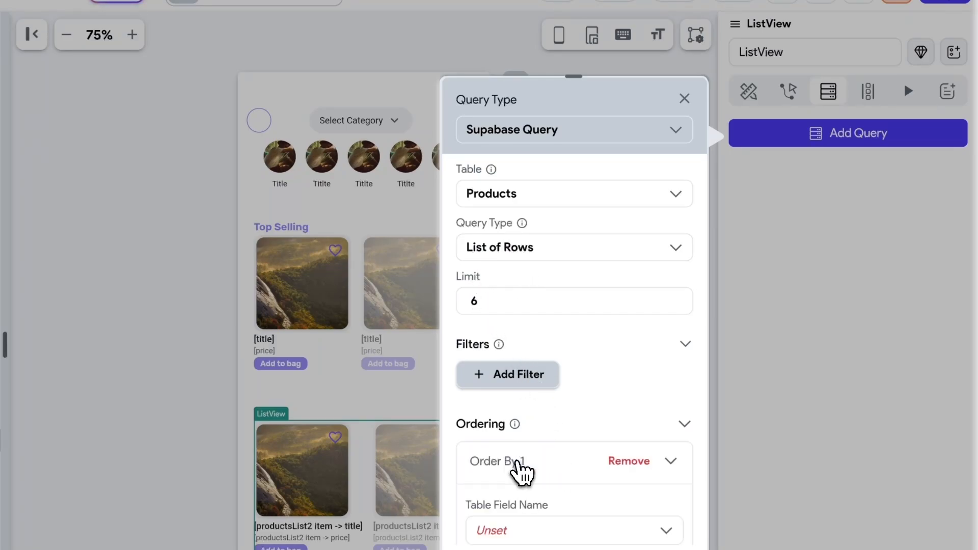
pyautogui.scroll(-2, 576, 479)
pyautogui.scroll(-2, 576, 478)
pyautogui.click(506, 375)
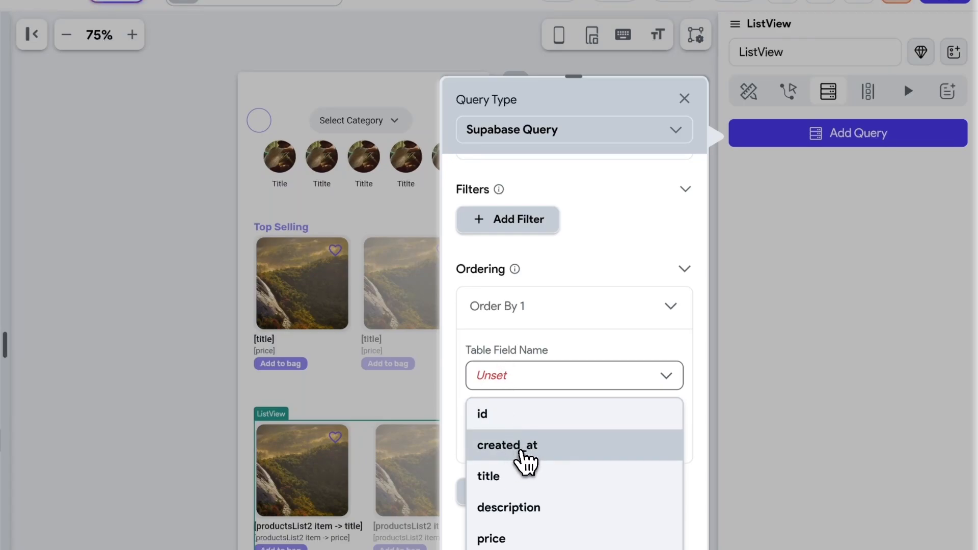
pyautogui.scroll(-4, 519, 461)
pyautogui.click(519, 330)
pyautogui.click(532, 316)
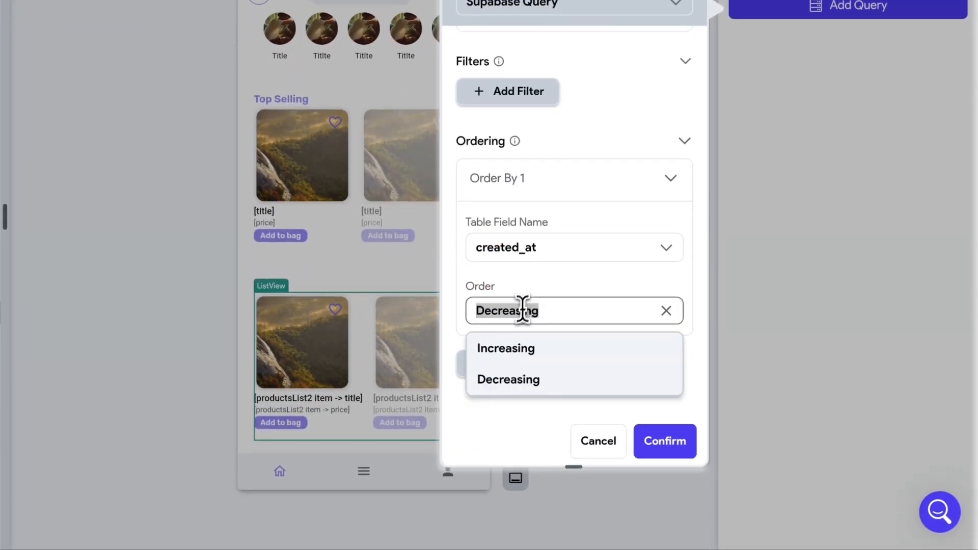
pyautogui.click(524, 381)
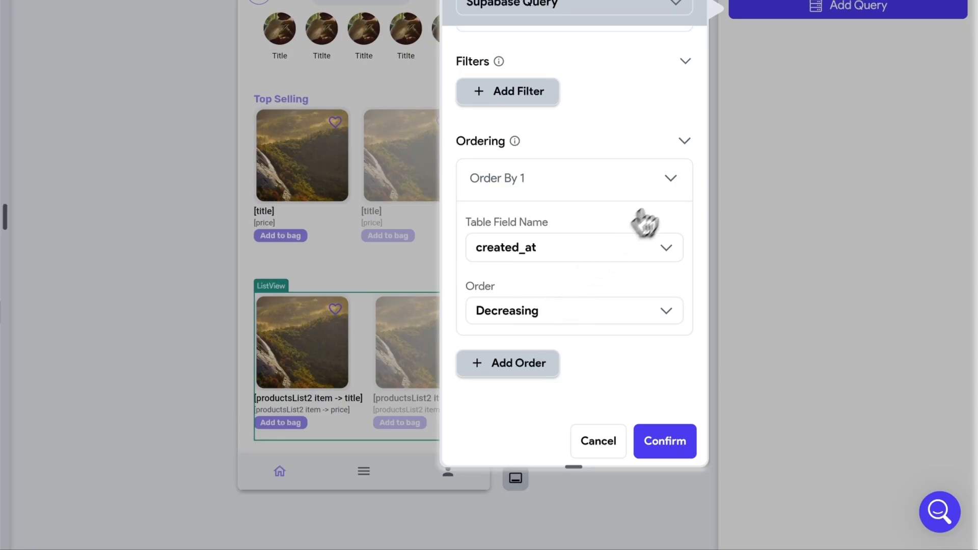
pyautogui.click(674, 183)
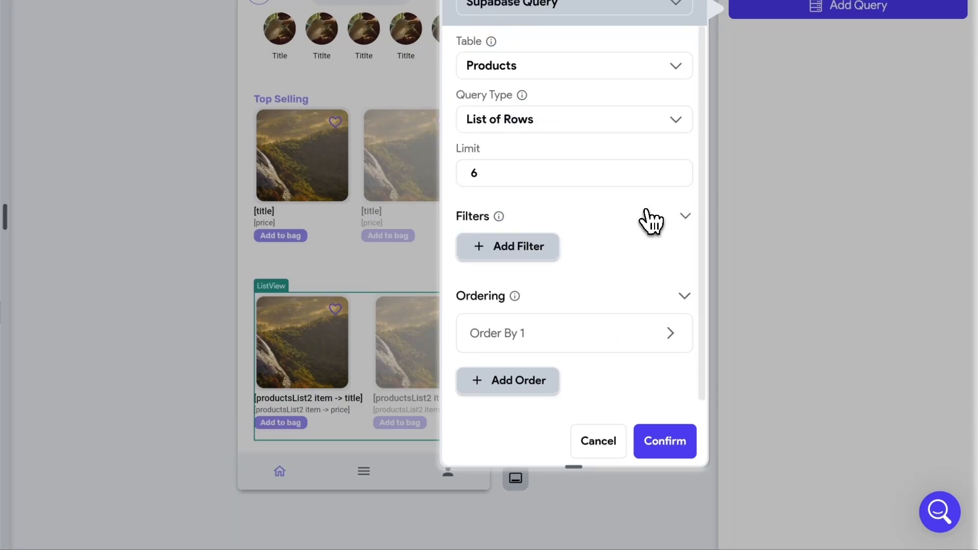
pyautogui.click(508, 245)
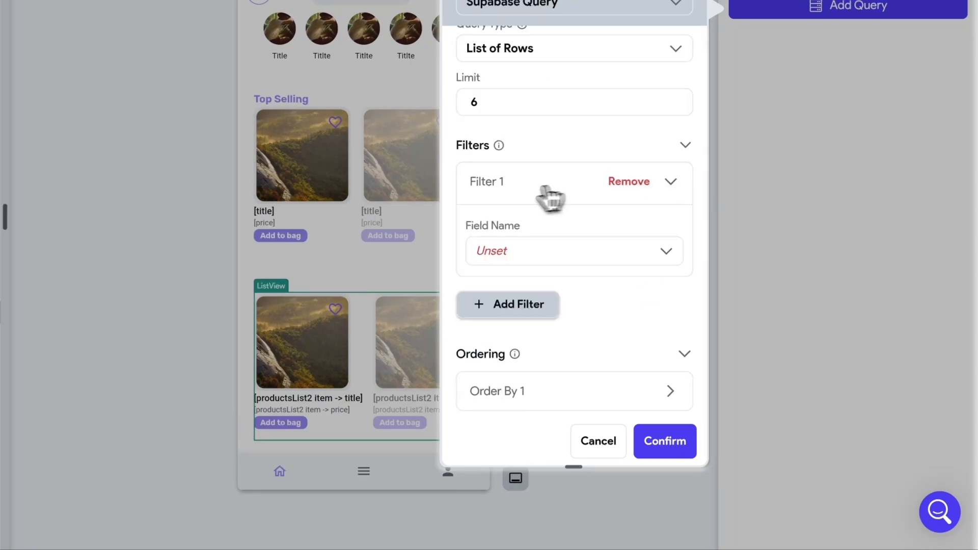
pyautogui.click(527, 251)
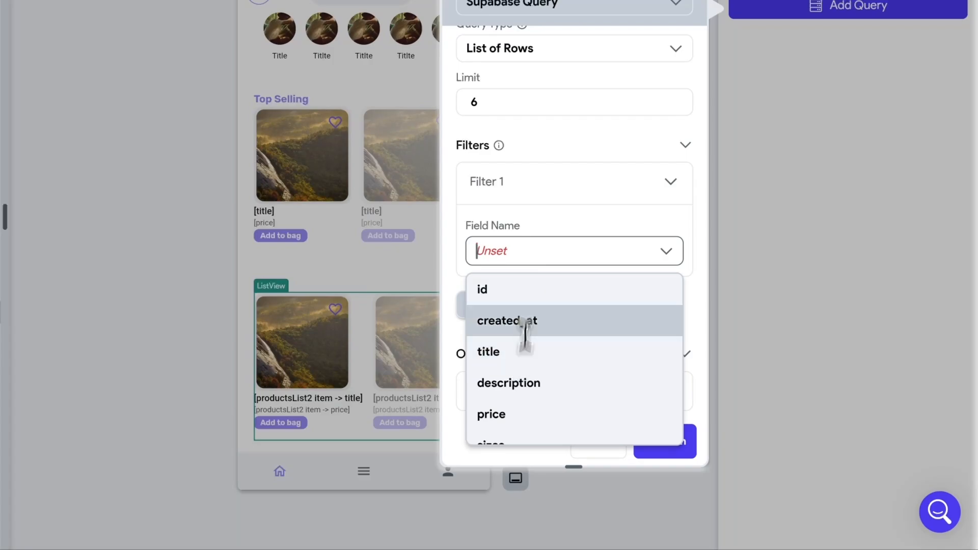
pyautogui.click(529, 142)
pyautogui.click(630, 189)
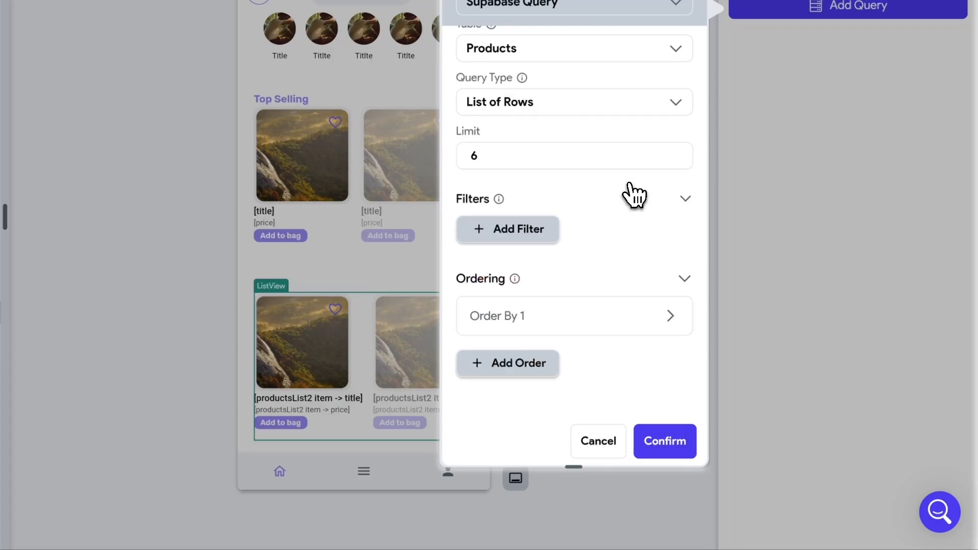
# Create the Products backend query on the ListView and set its loading widget type to Project Theme Loading Indicator.
pyautogui.click(667, 444)
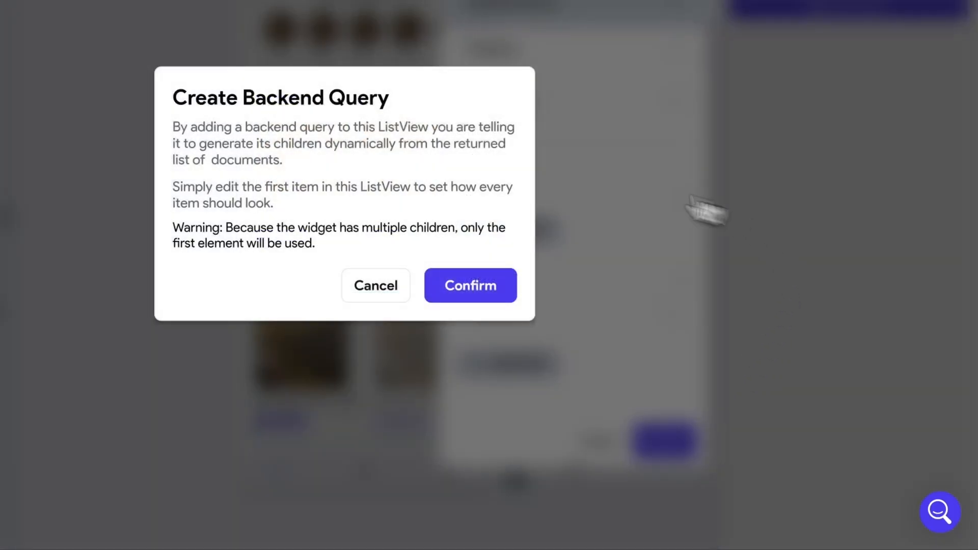
pyautogui.click(482, 293)
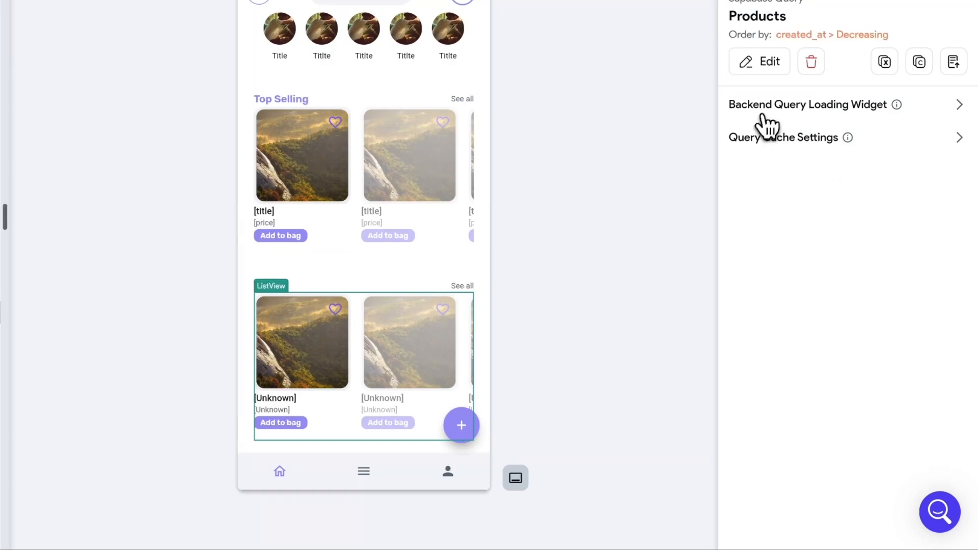
pyautogui.click(960, 154)
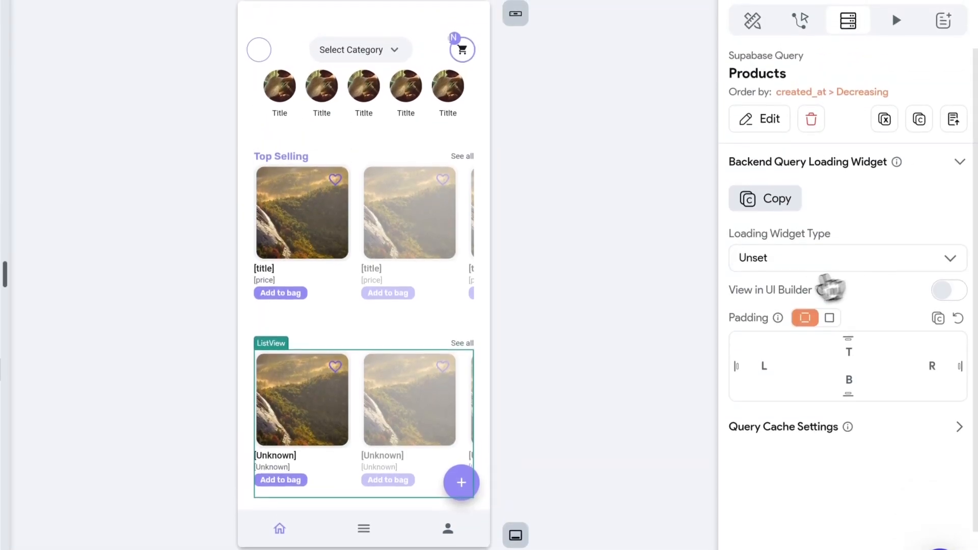
pyautogui.click(781, 249)
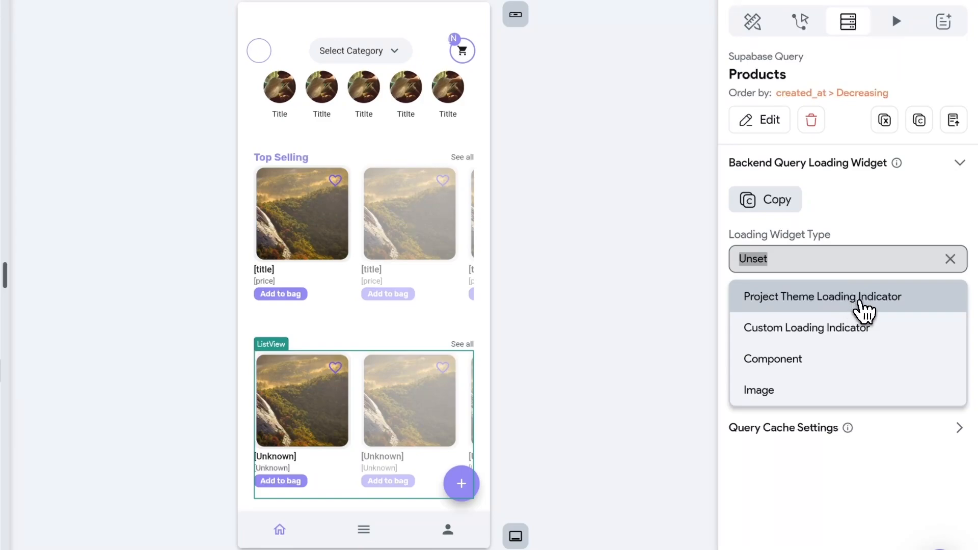
pyautogui.click(861, 298)
pyautogui.click(960, 163)
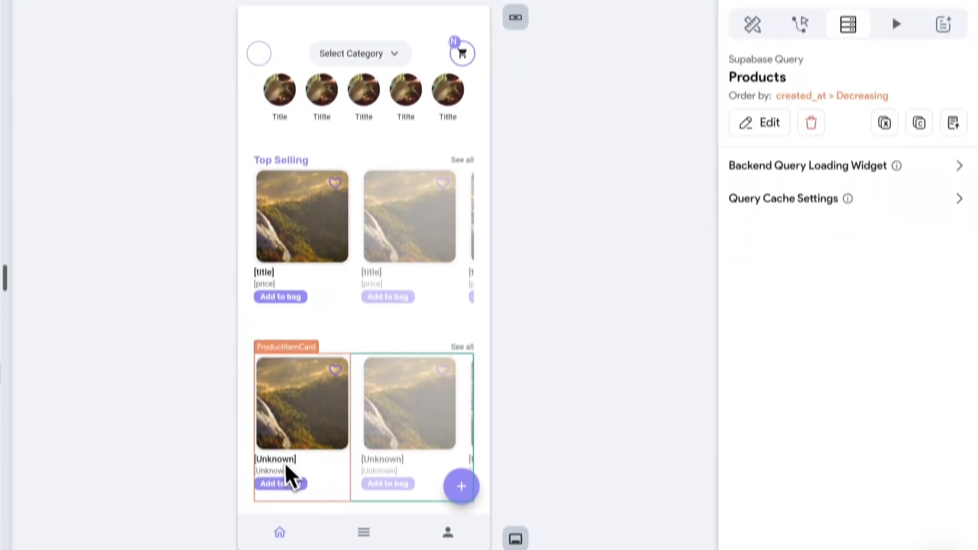
# Bind the unique key of the lower list's ProductItemCard to the id field of Products Row.
pyautogui.click(297, 503)
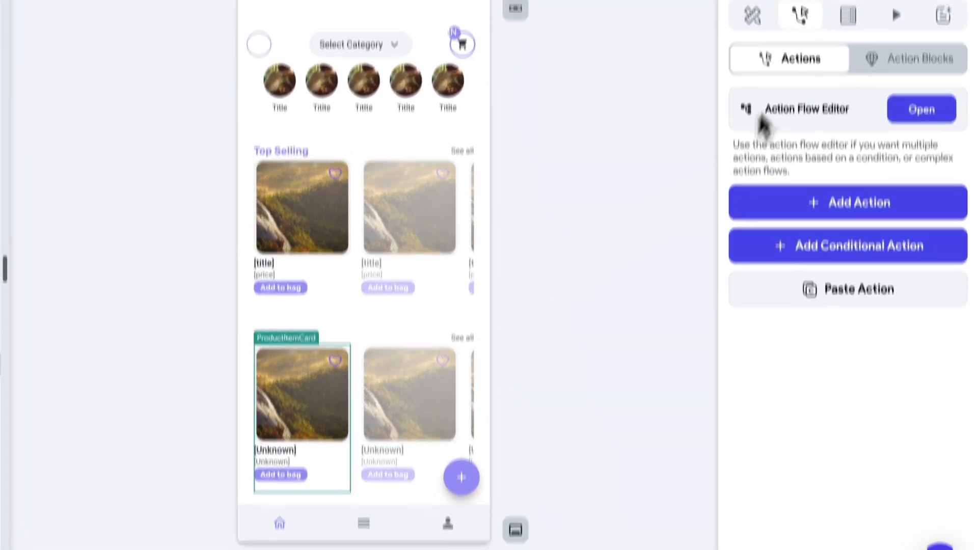
pyautogui.click(752, 1)
pyautogui.scroll(-10, 762, 319)
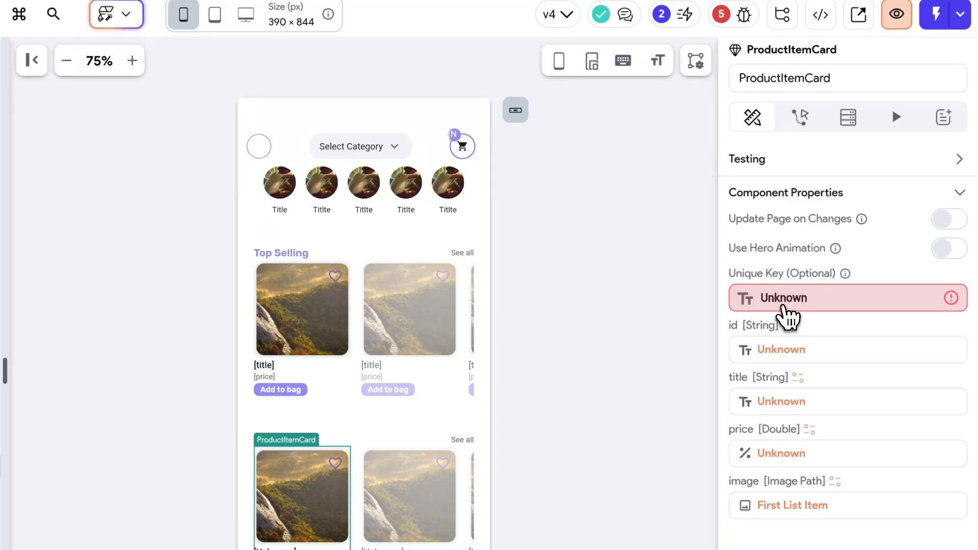
pyautogui.click(786, 314)
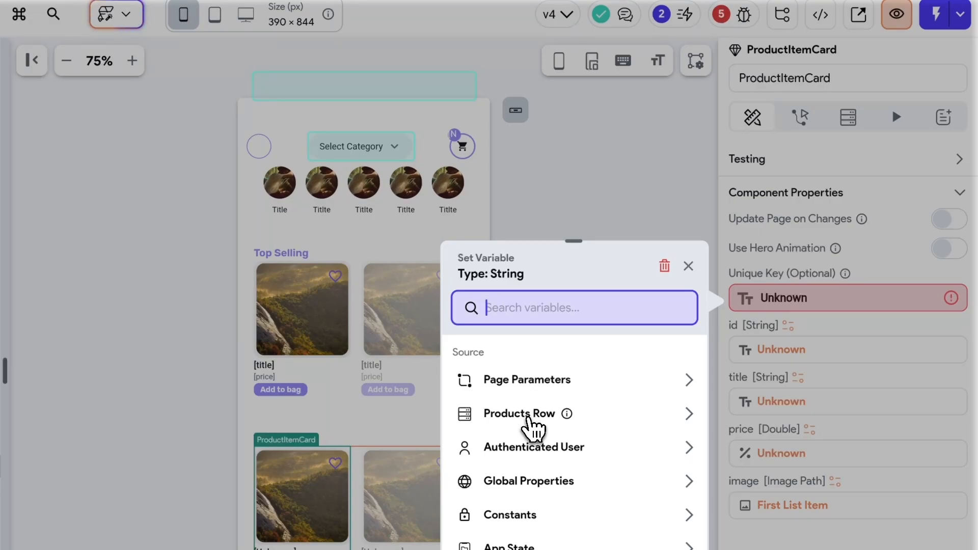
pyautogui.click(530, 414)
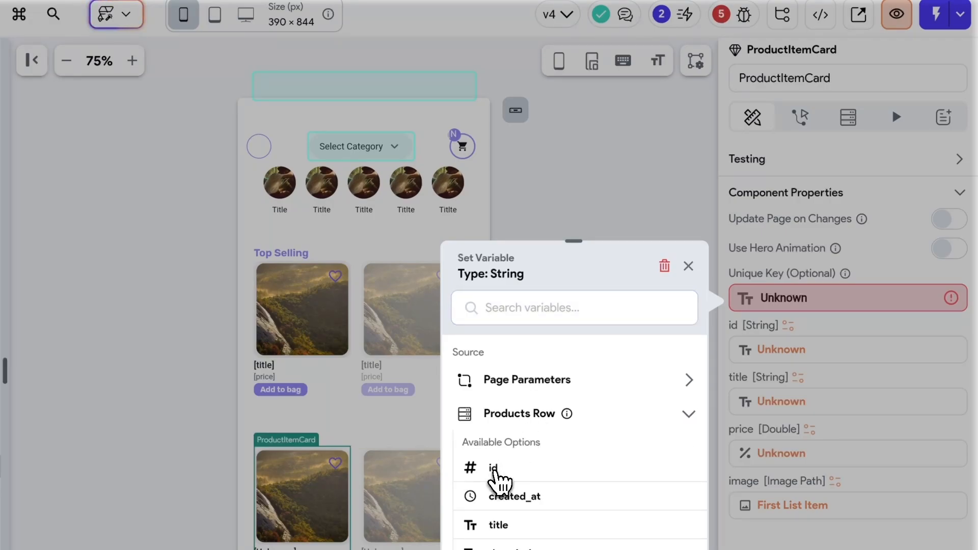
pyautogui.click(499, 482)
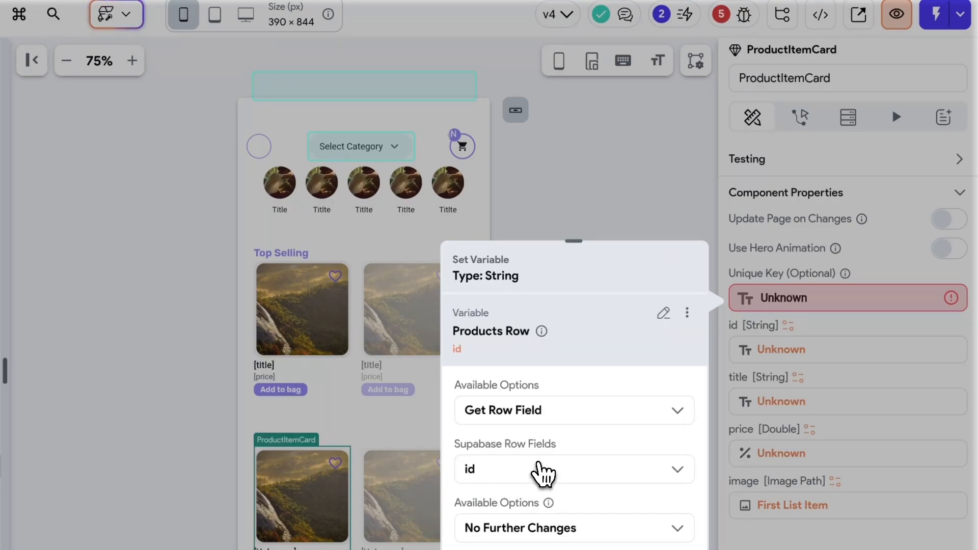
pyautogui.click(657, 471)
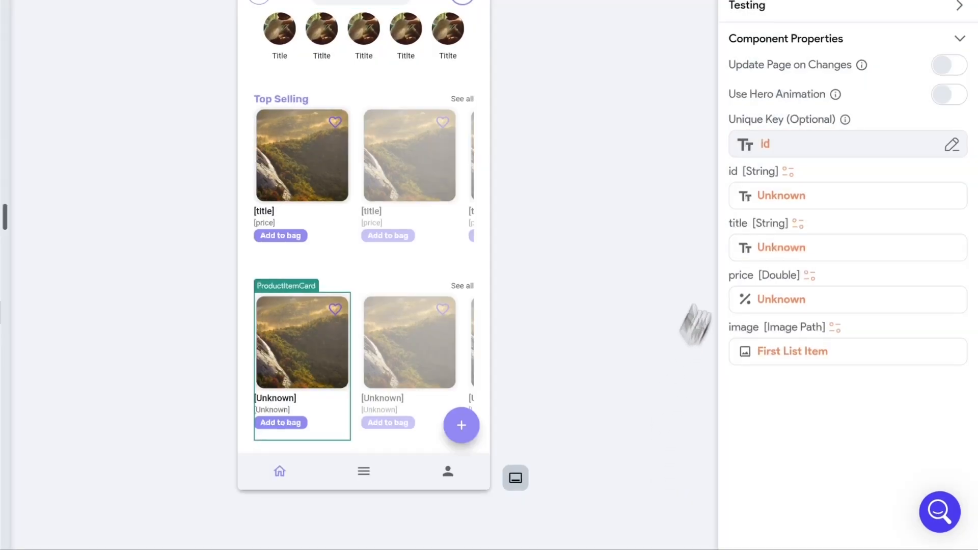
# Set the ProductItemCard's id parameter to the id field of Products Row.
pyautogui.click(778, 201)
pyautogui.click(534, 306)
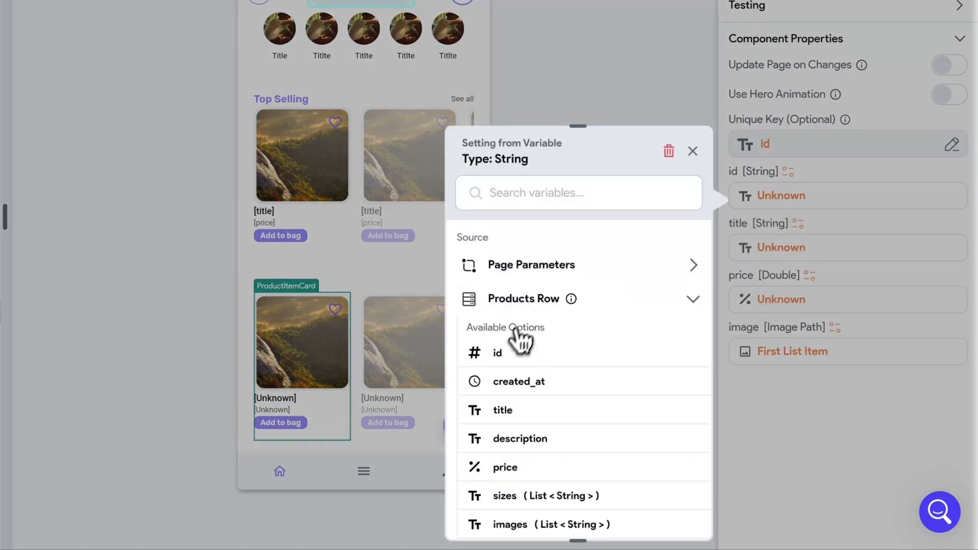
pyautogui.click(515, 350)
pyautogui.click(668, 513)
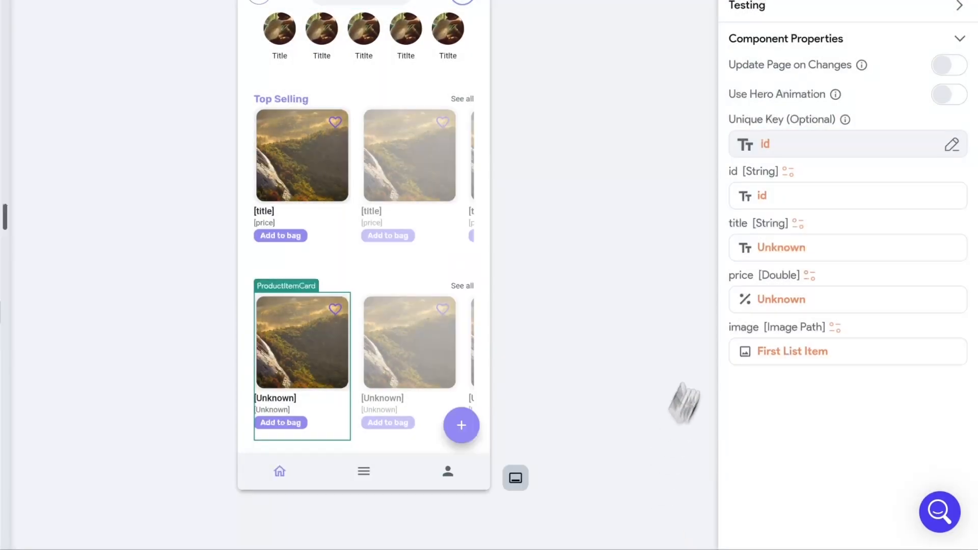
# Set the ProductItemCard's title parameter to the title field of Products Row.
pyautogui.scroll(-1, 793, 262)
pyautogui.click(778, 202)
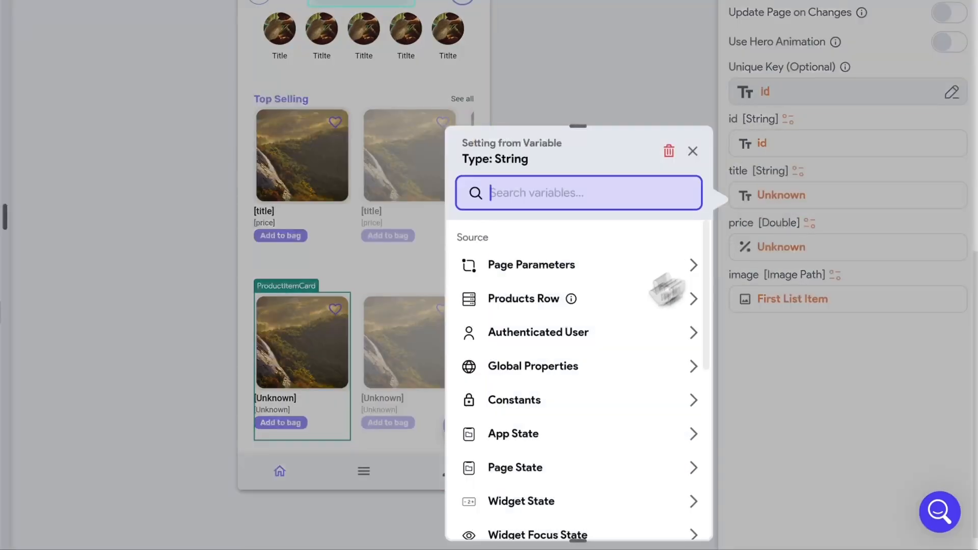
pyautogui.click(530, 305)
pyautogui.click(507, 410)
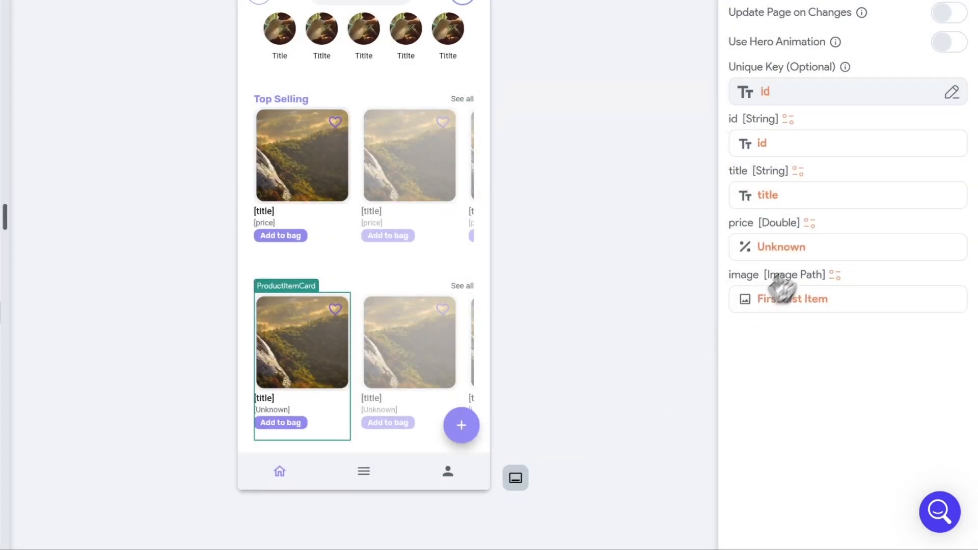
# Set the ProductItemCard's price parameter to the price field of Products Row.
pyautogui.click(781, 249)
pyautogui.click(532, 336)
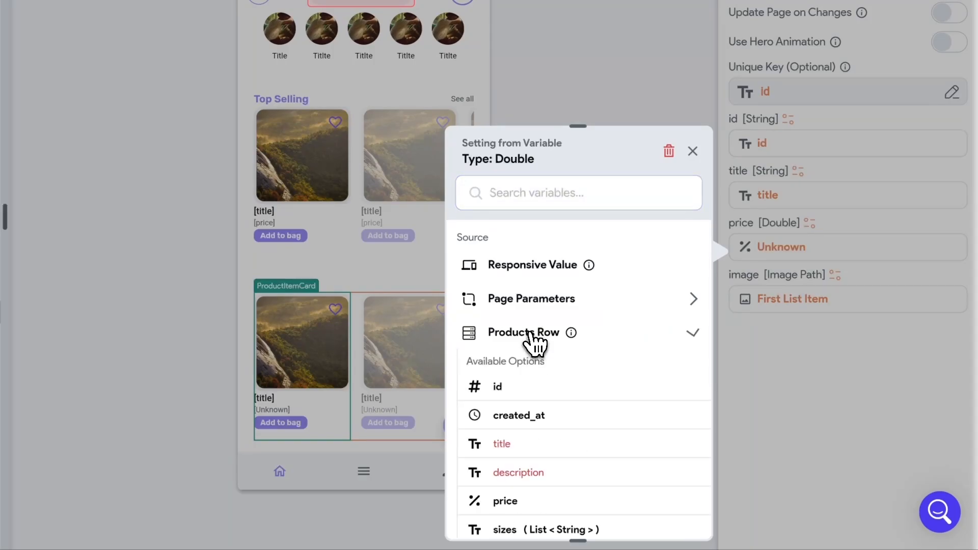
pyautogui.scroll(-2, 533, 423)
pyautogui.click(506, 428)
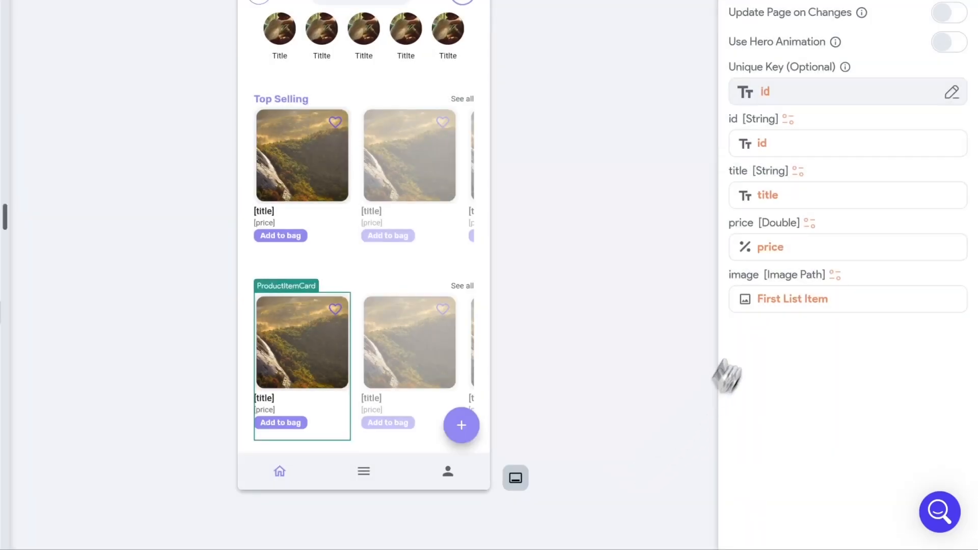
# Set the ProductItemCard's image parameter to the images field of Products Row, using Item at Index with the First item.
pyautogui.click(784, 301)
pyautogui.click(532, 301)
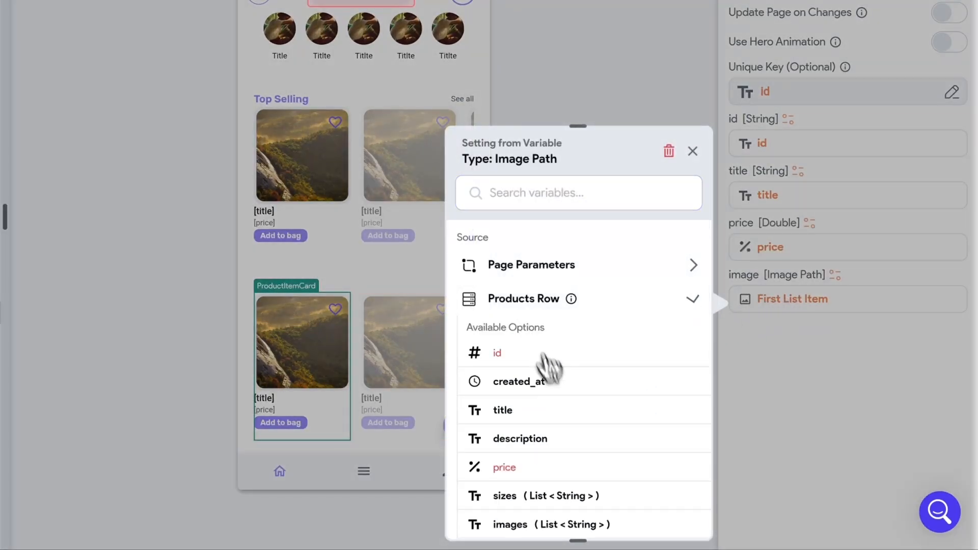
pyautogui.scroll(-2, 565, 397)
pyautogui.click(516, 459)
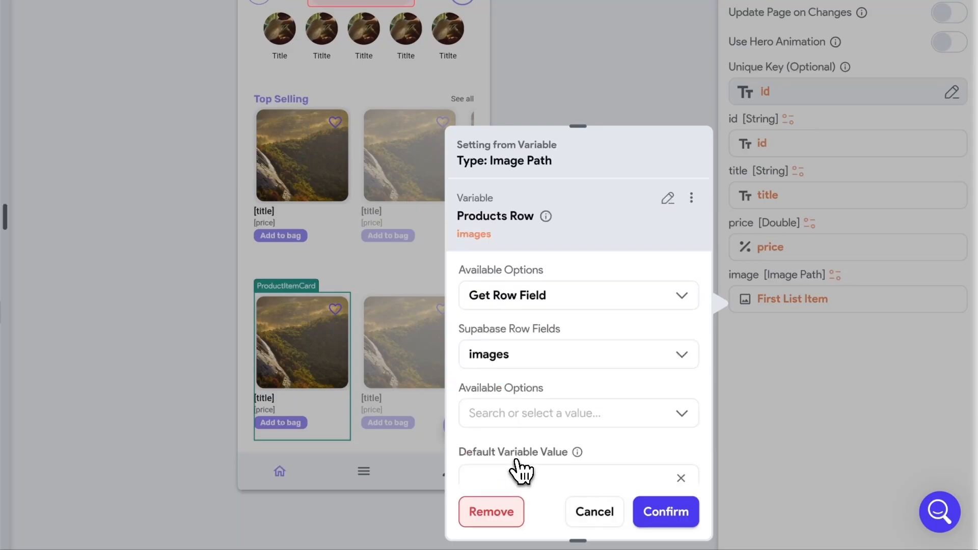
pyautogui.scroll(-1, 628, 488)
pyautogui.click(606, 395)
pyautogui.click(571, 450)
pyautogui.scroll(-2, 572, 451)
pyautogui.click(515, 389)
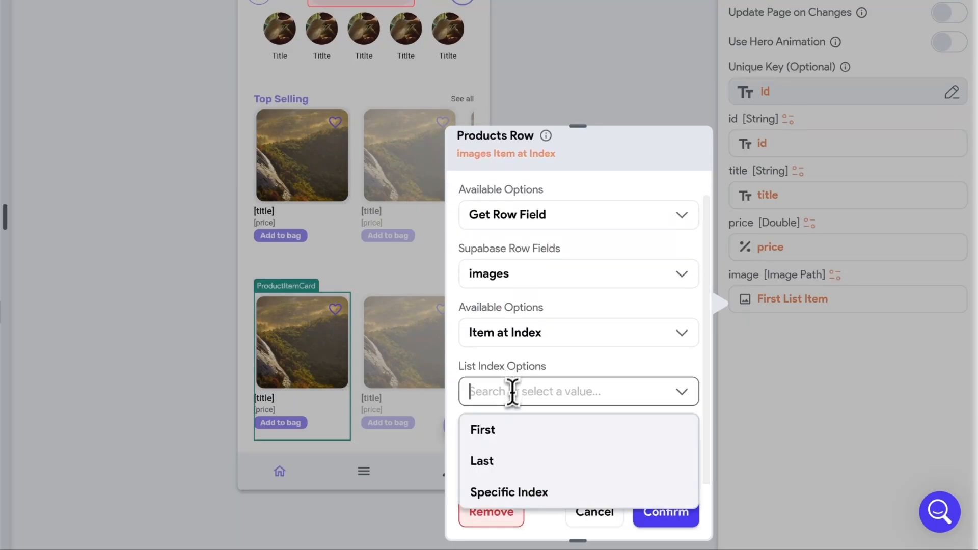
pyautogui.click(501, 438)
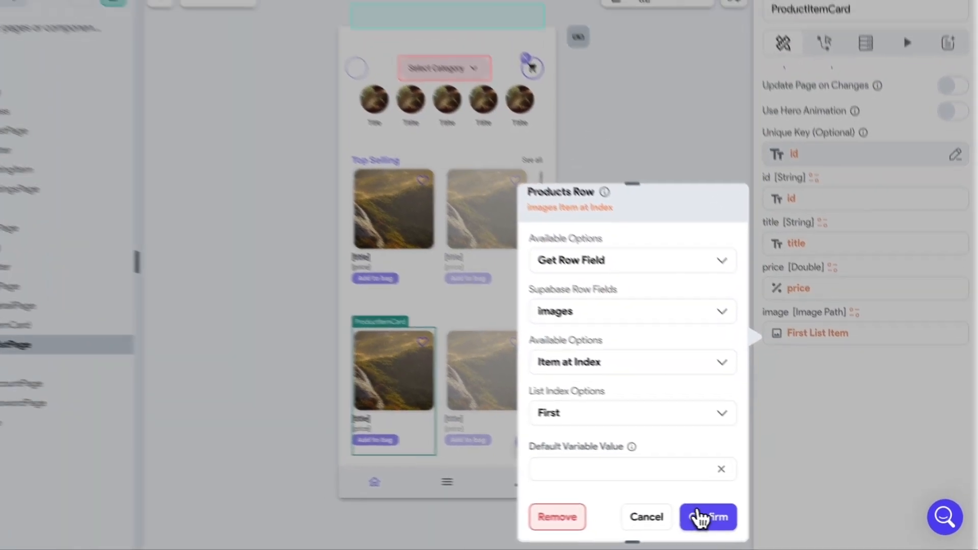
pyautogui.click(666, 511)
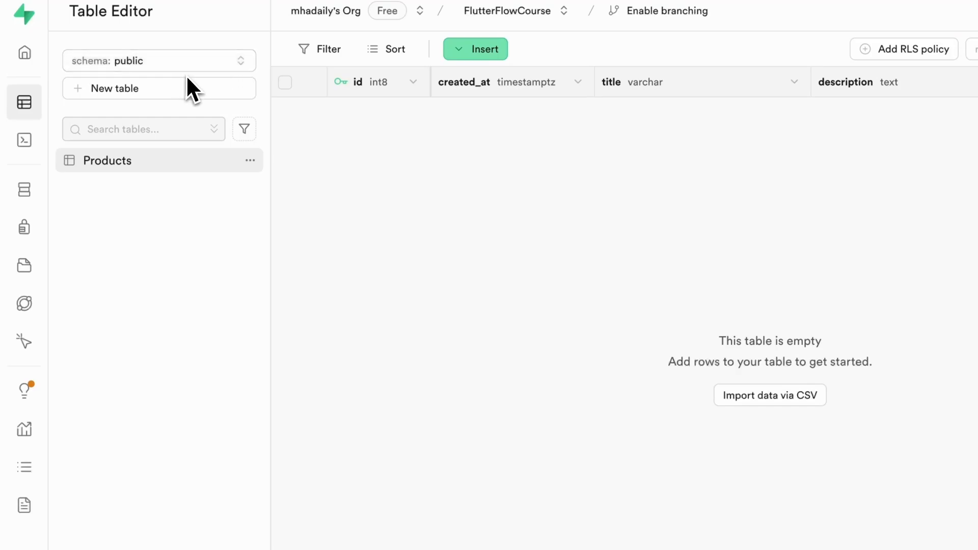
# Switch to the Supabase Table Editor and examine the schemas available in the project.
pyautogui.click(150, 64)
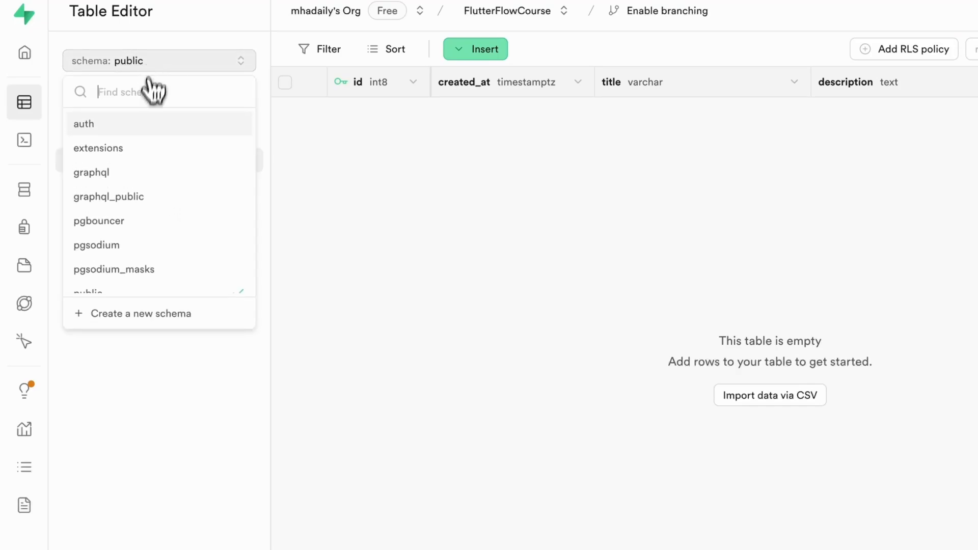
pyautogui.scroll(-3, 134, 153)
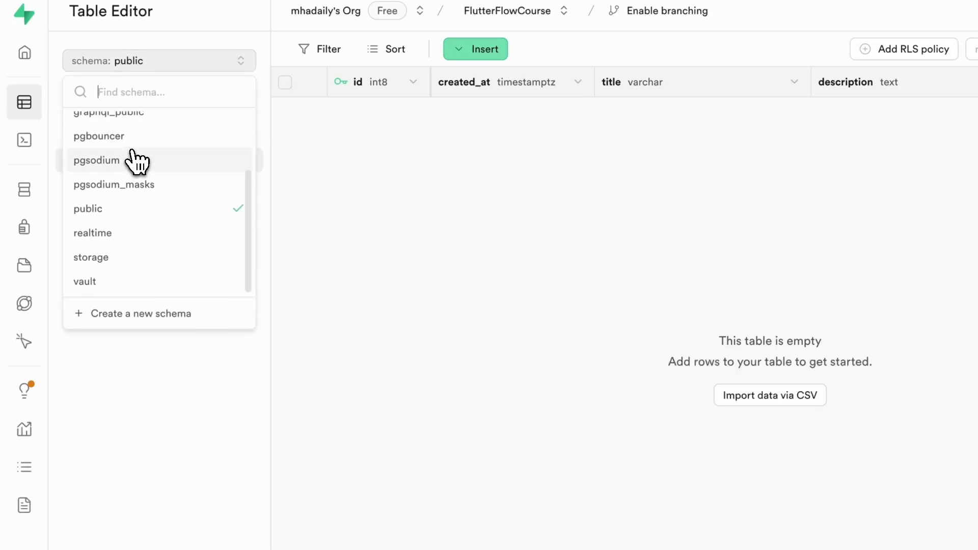
pyautogui.scroll(3, 115, 137)
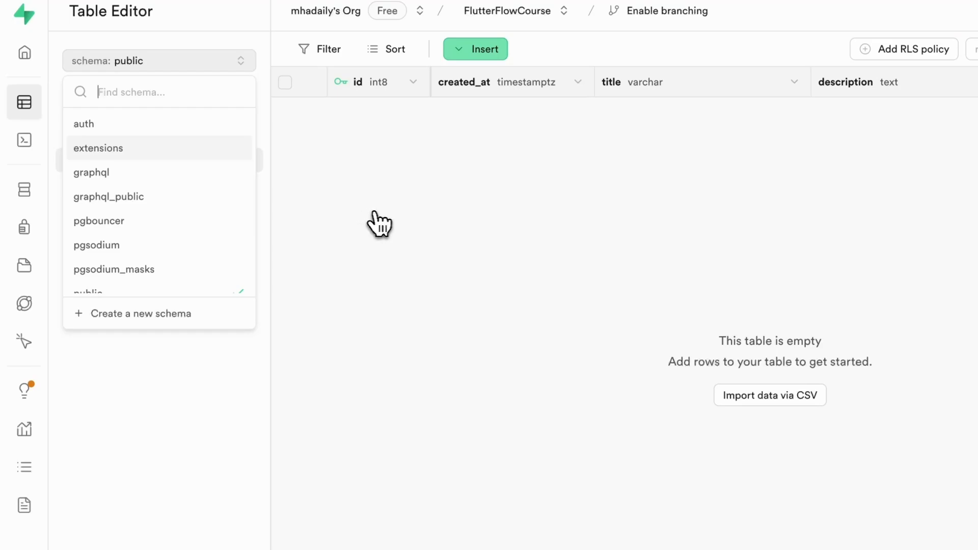
pyautogui.scroll(-1, 203, 239)
pyautogui.scroll(-1, 203, 239)
pyautogui.click(153, 334)
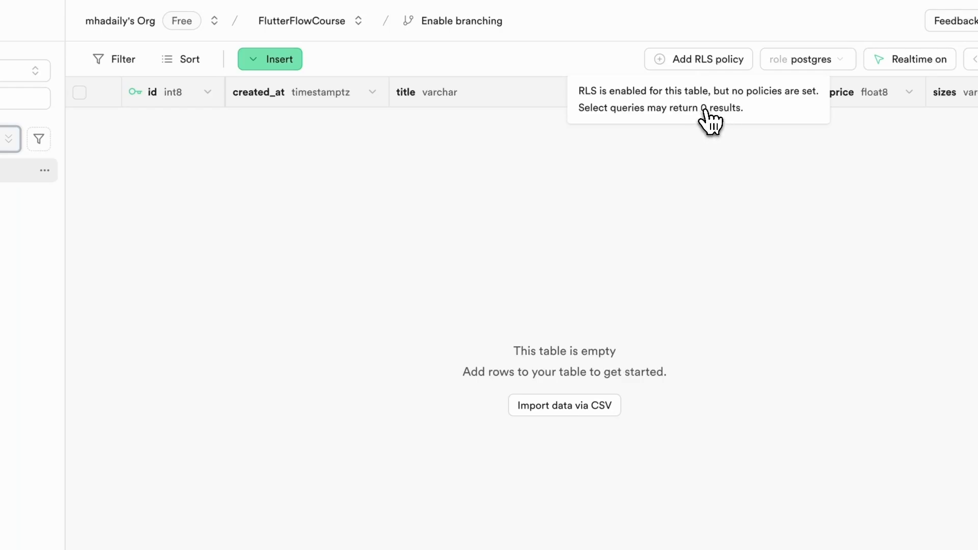
# Disable Row Level Security for the Products table from its RLS policies page.
pyautogui.click(703, 60)
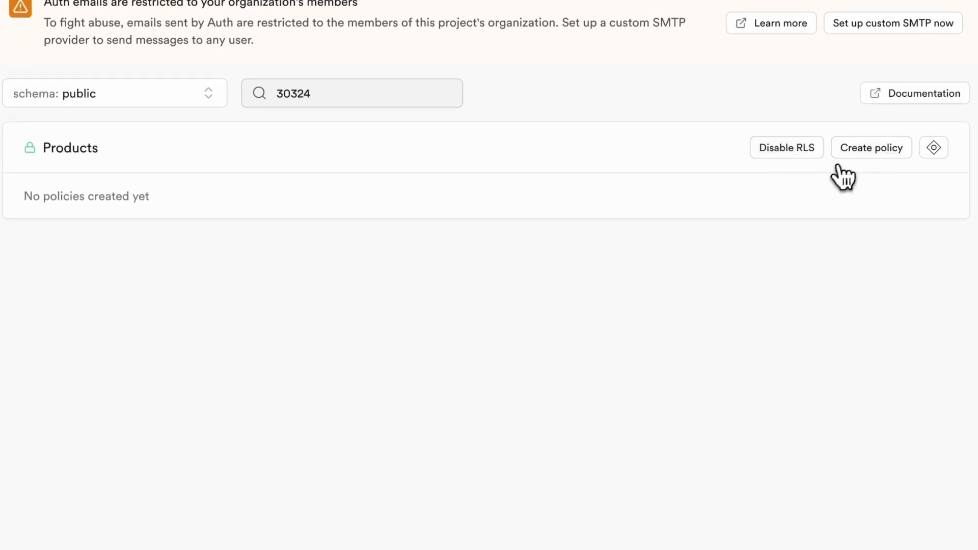
pyautogui.click(789, 164)
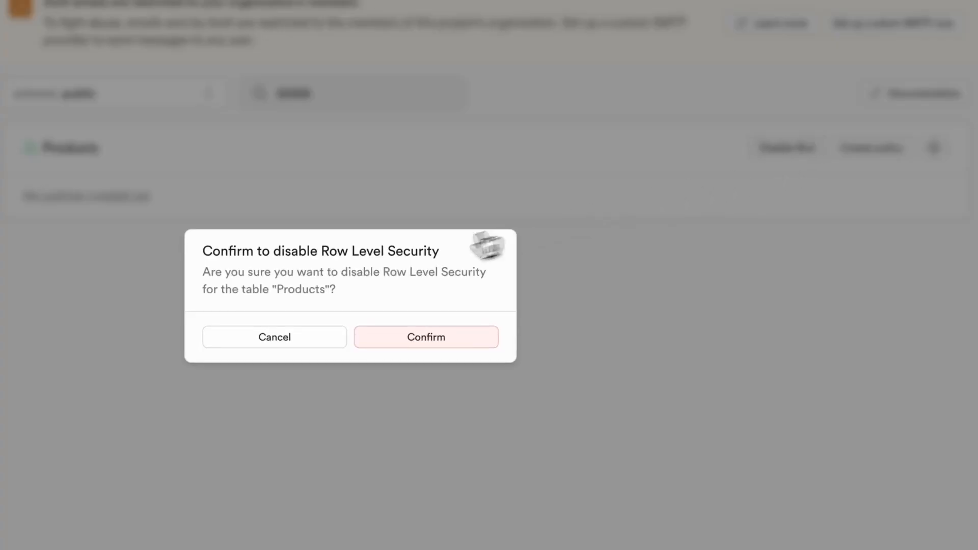
pyautogui.click(428, 340)
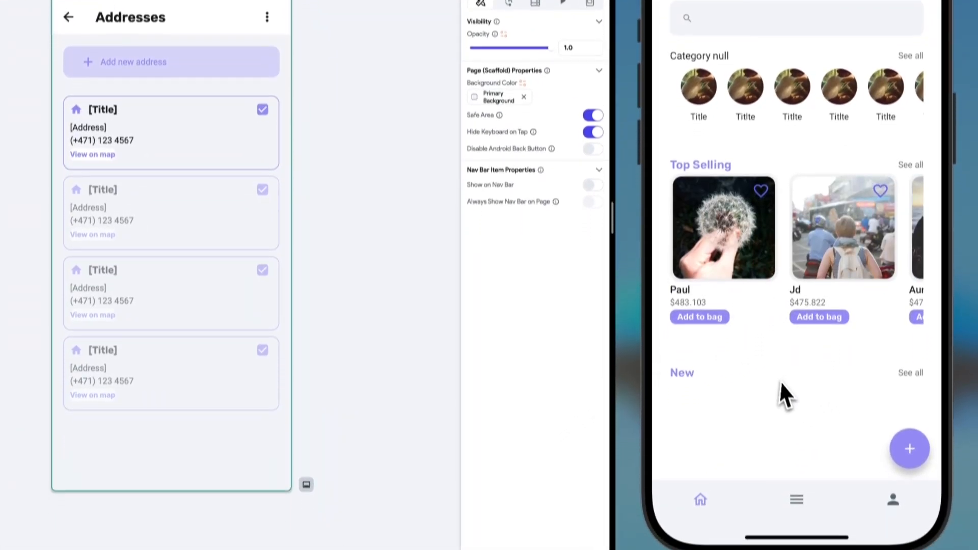
# Switch to the running phone app and examine the home page's New product list, reloading it twice by visiting the profile page and returning.
pyautogui.scroll(-3, 779, 381)
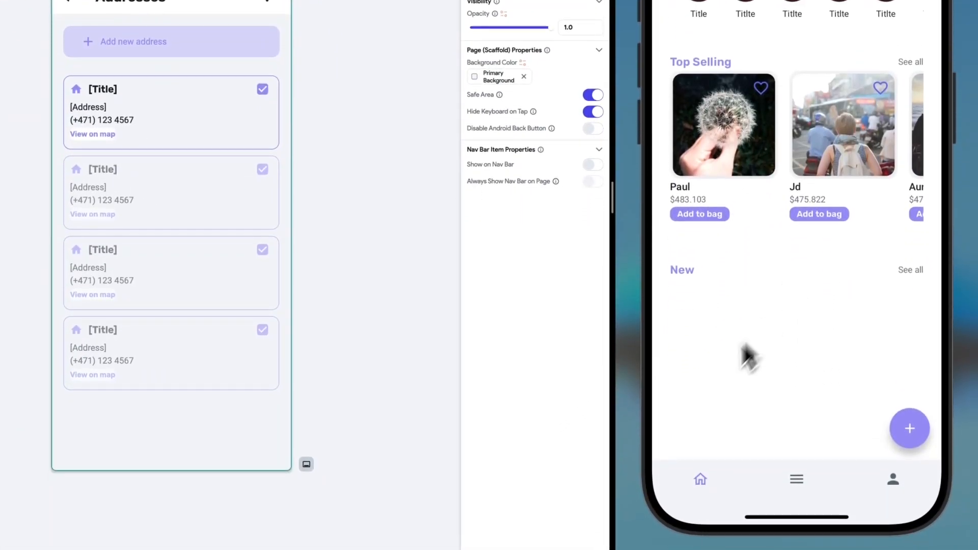
pyautogui.scroll(3, 774, 333)
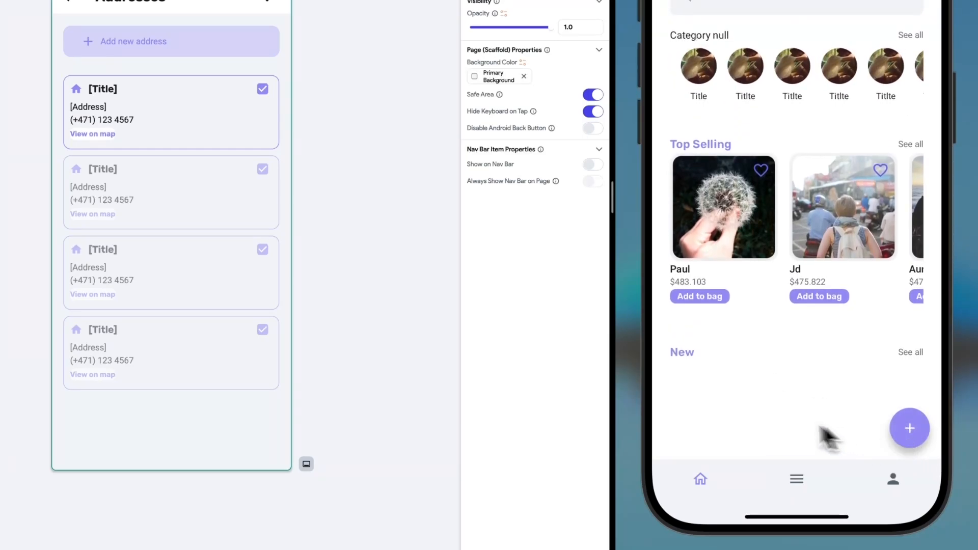
pyautogui.scroll(-2, 773, 348)
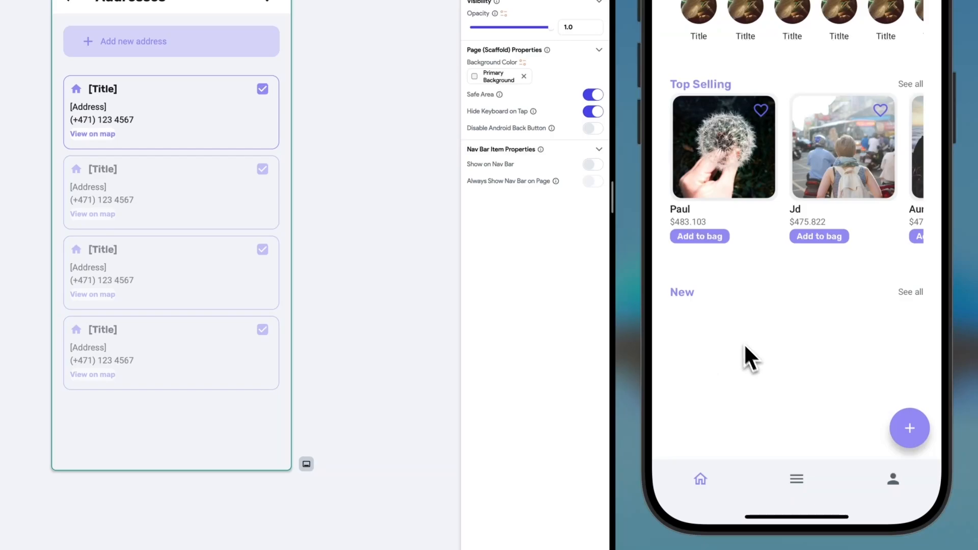
pyautogui.click(899, 493)
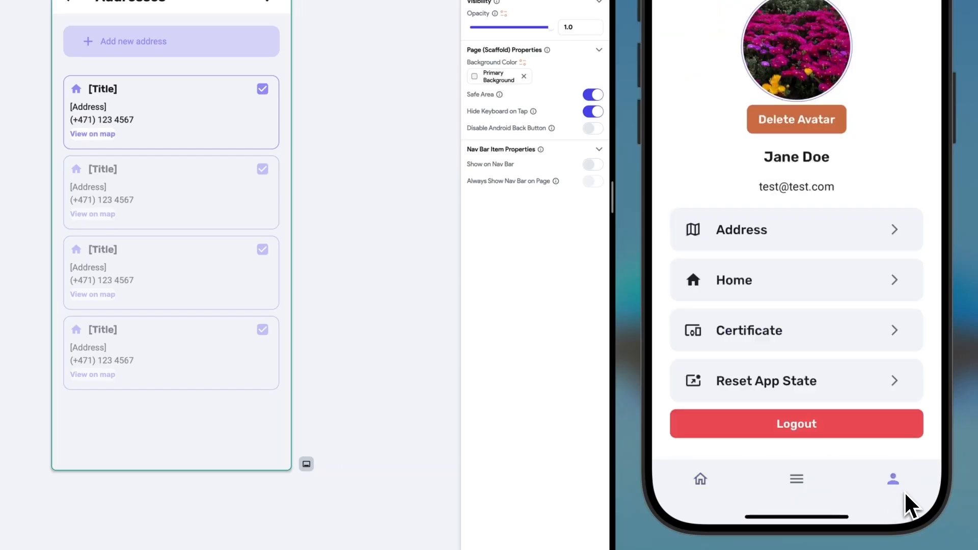
pyautogui.click(703, 483)
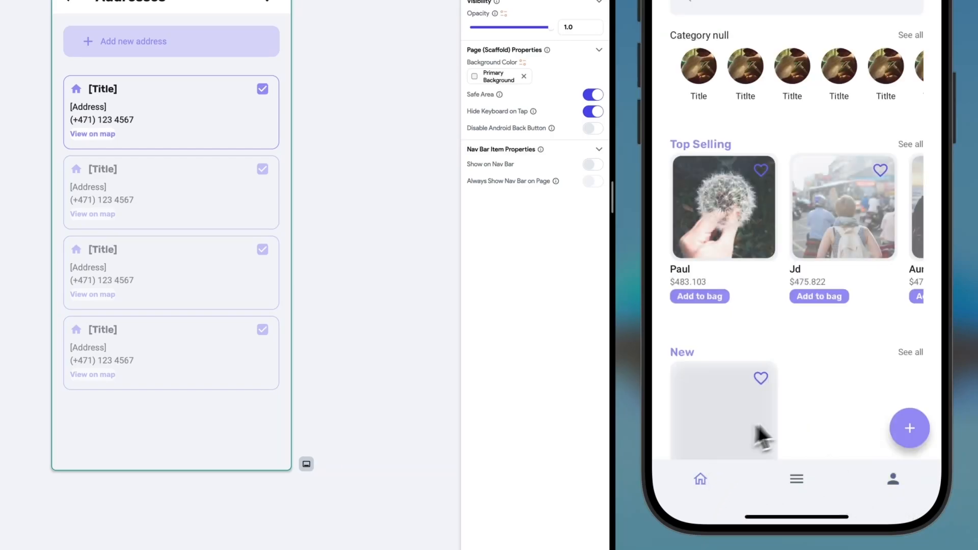
pyautogui.scroll(-1, 757, 430)
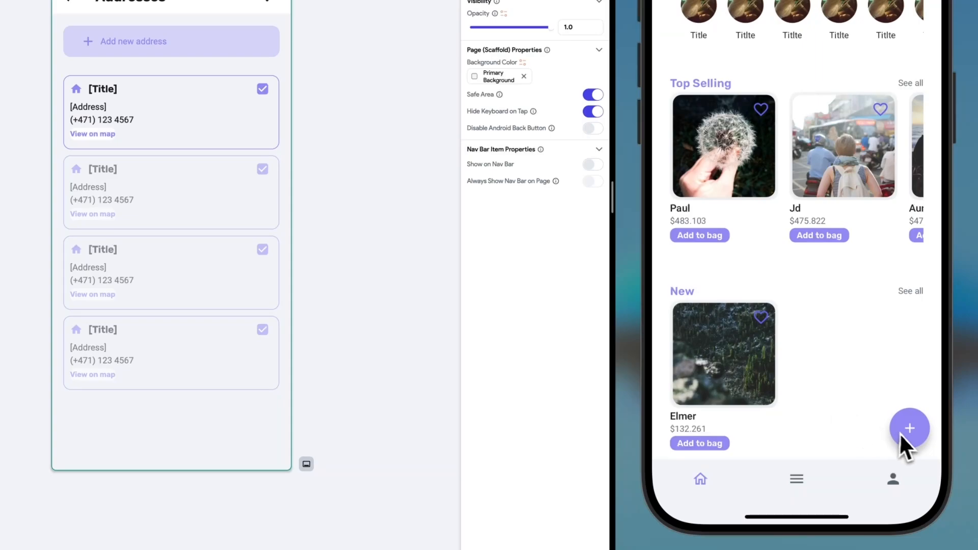
pyautogui.click(892, 483)
pyautogui.click(696, 483)
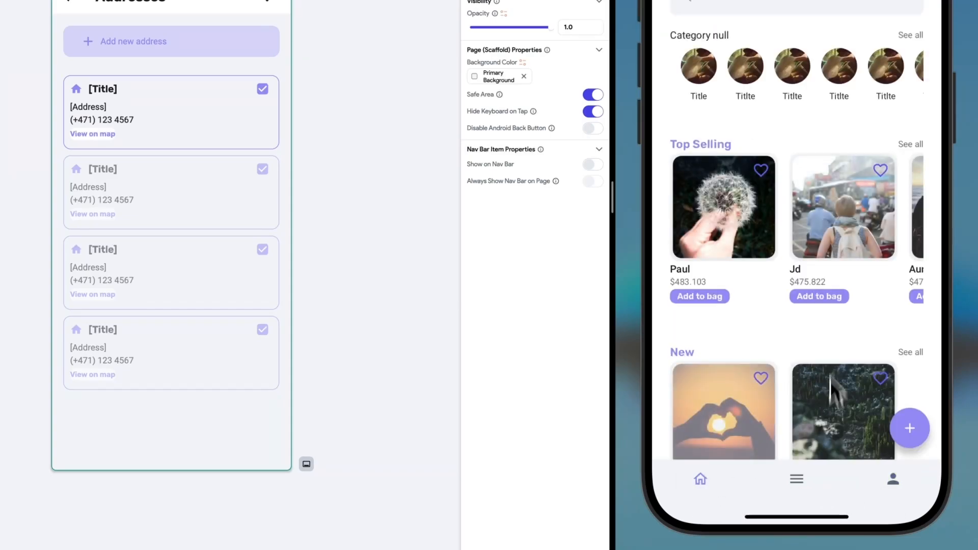
pyautogui.scroll(-1, 834, 392)
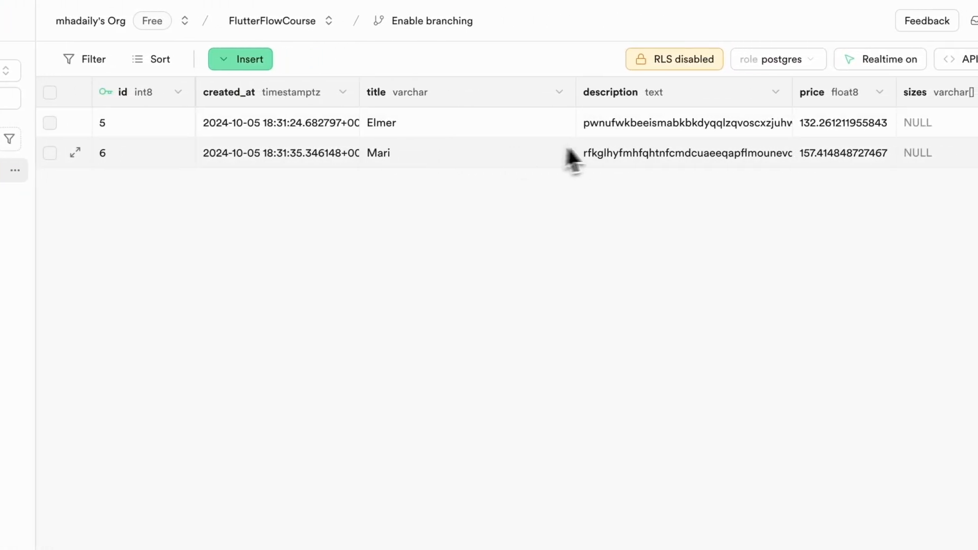
# Switch to the Supabase Table Editor and examine the Products rows across to the images column.
pyautogui.hscroll(5, 585, 153)
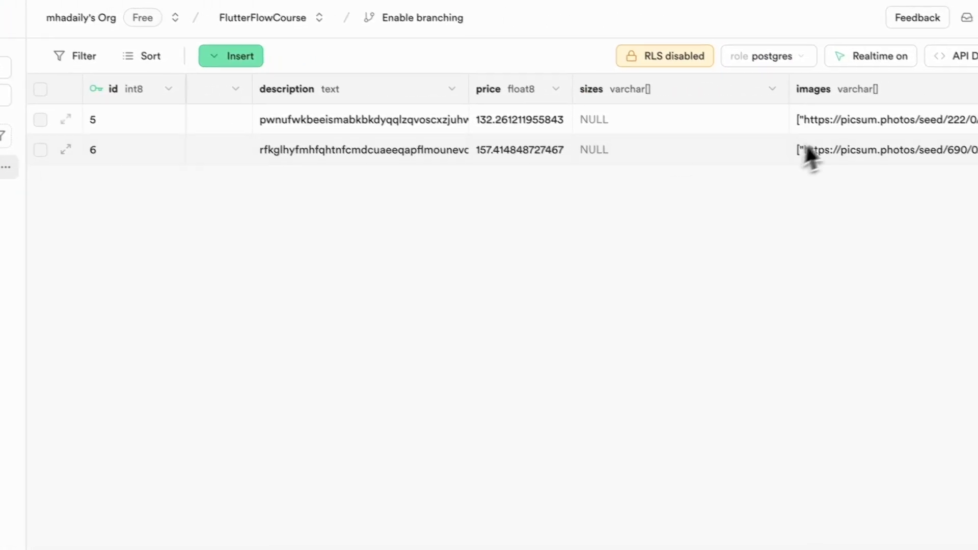
pyautogui.hscroll(-5, 646, 137)
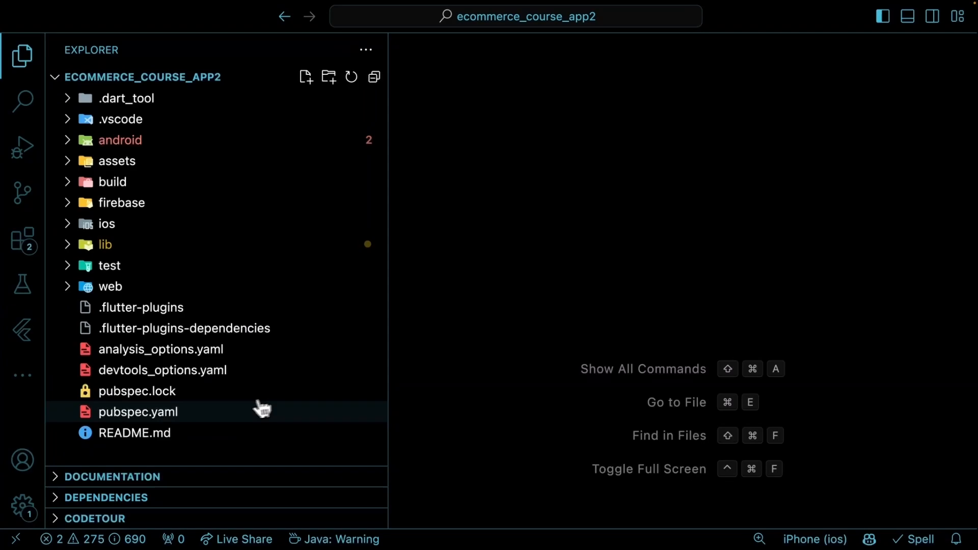
# Switch to VS Code, examine the Firebase, postgrest, sqflite and supabase dependencies in pubspec.yaml, and close the file.
pyautogui.click(186, 412)
pyautogui.hotkey('ctrl', 'b')
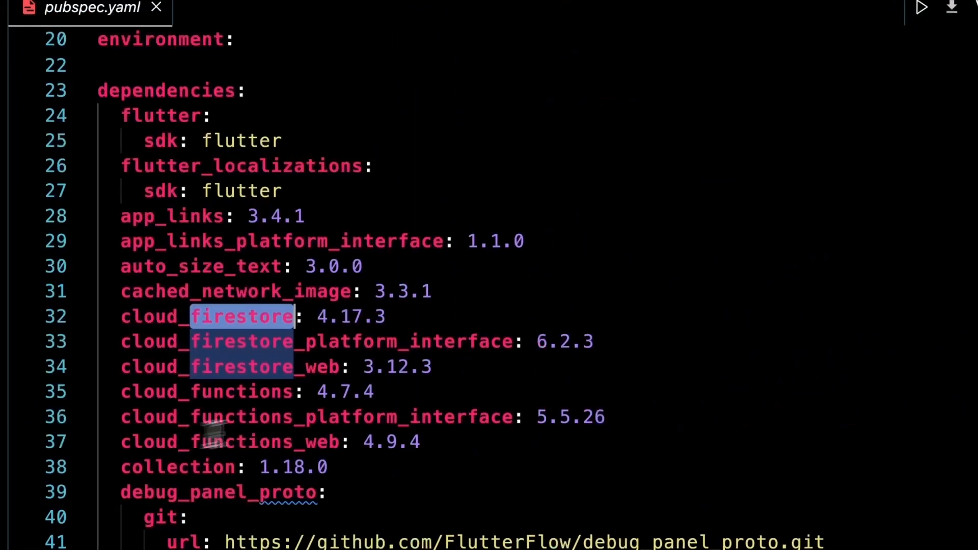
pyautogui.scroll(-2, 576, 344)
pyautogui.scroll(-1, 576, 344)
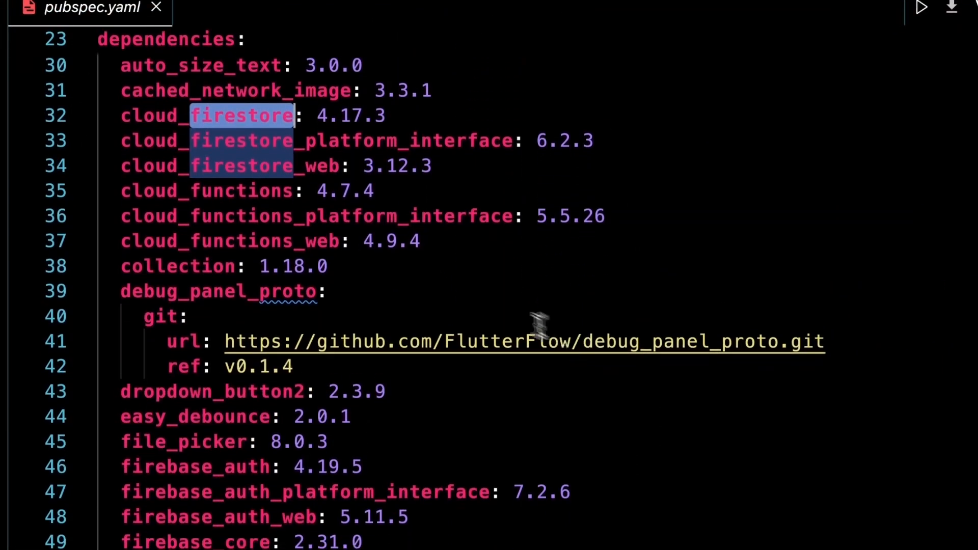
pyautogui.click(465, 287)
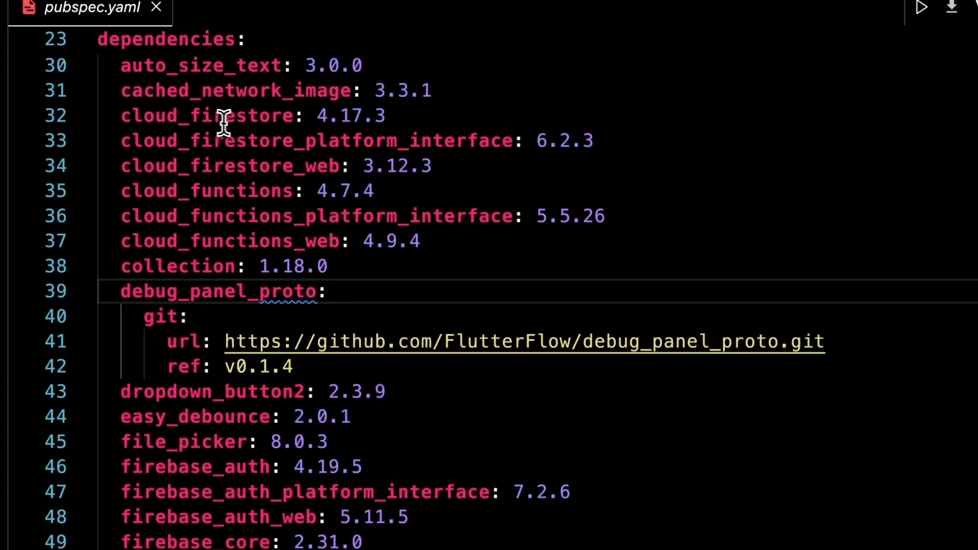
pyautogui.scroll(-2, 467, 253)
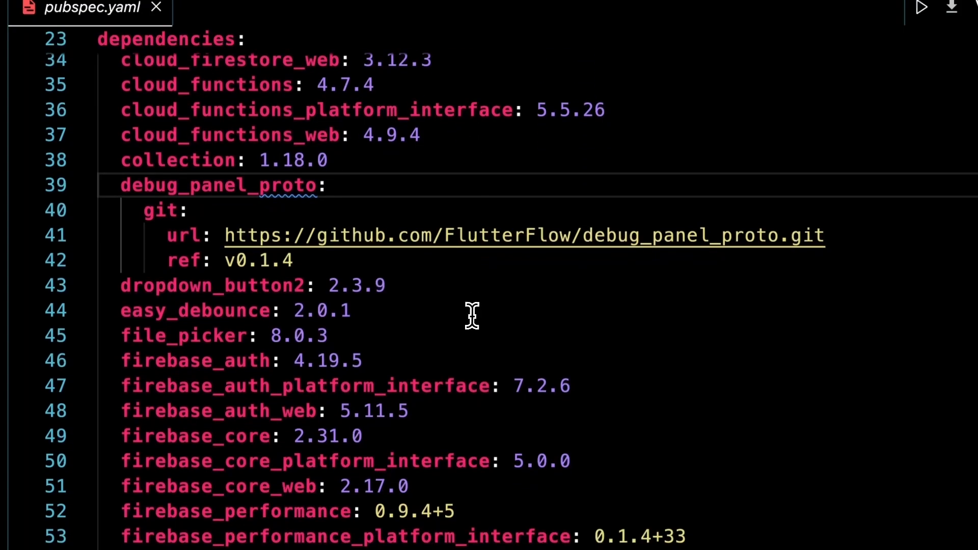
pyautogui.scroll(-5, 472, 316)
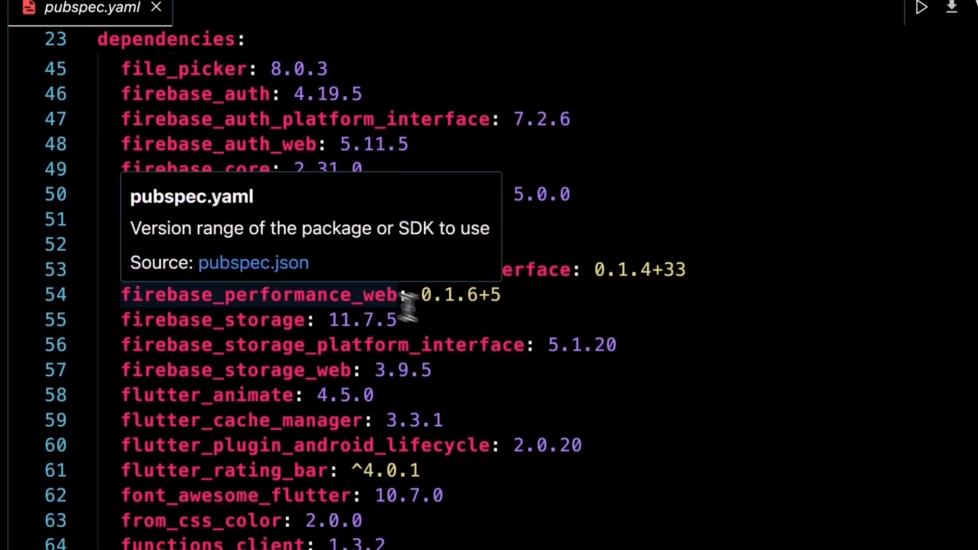
pyautogui.scroll(-15, 407, 305)
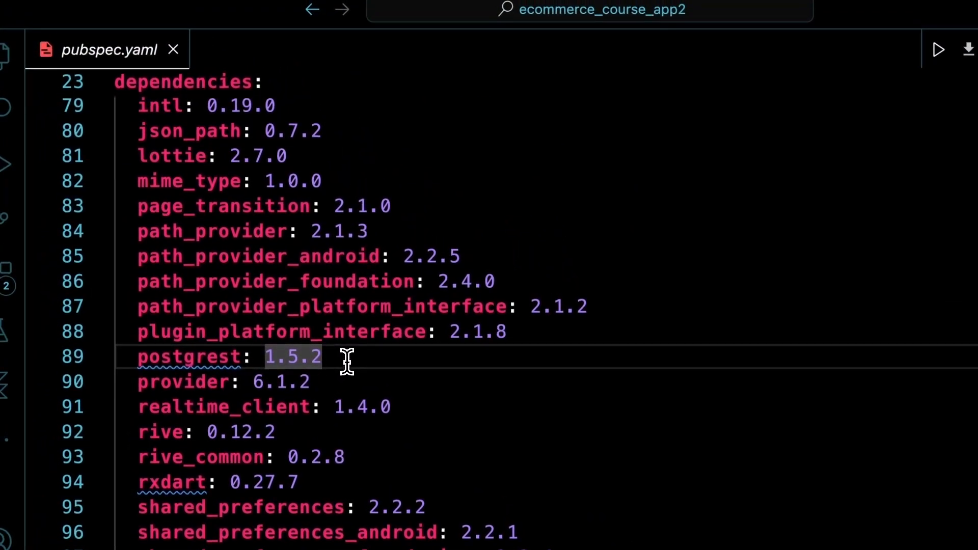
pyautogui.scroll(-5, 351, 356)
pyautogui.doubleClick(388, 303)
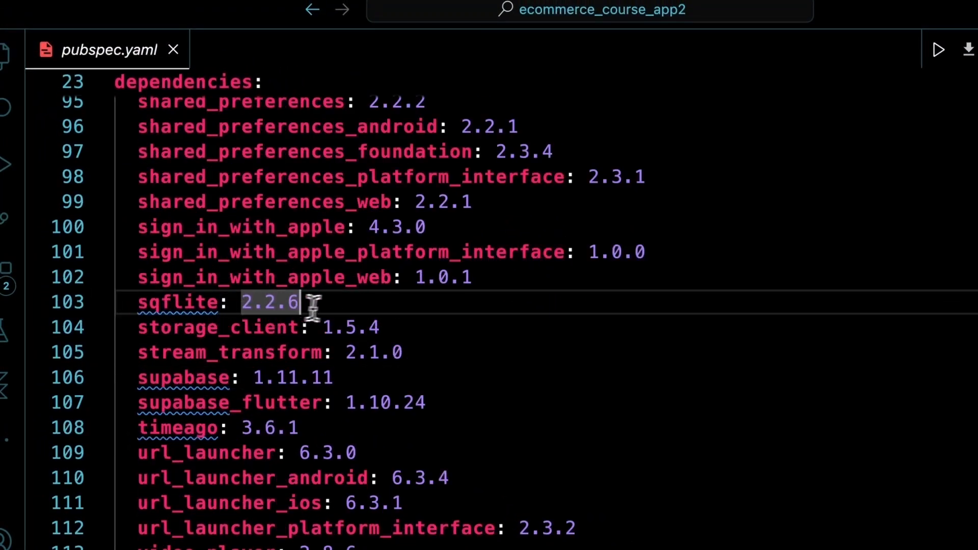
pyautogui.press('super+b')
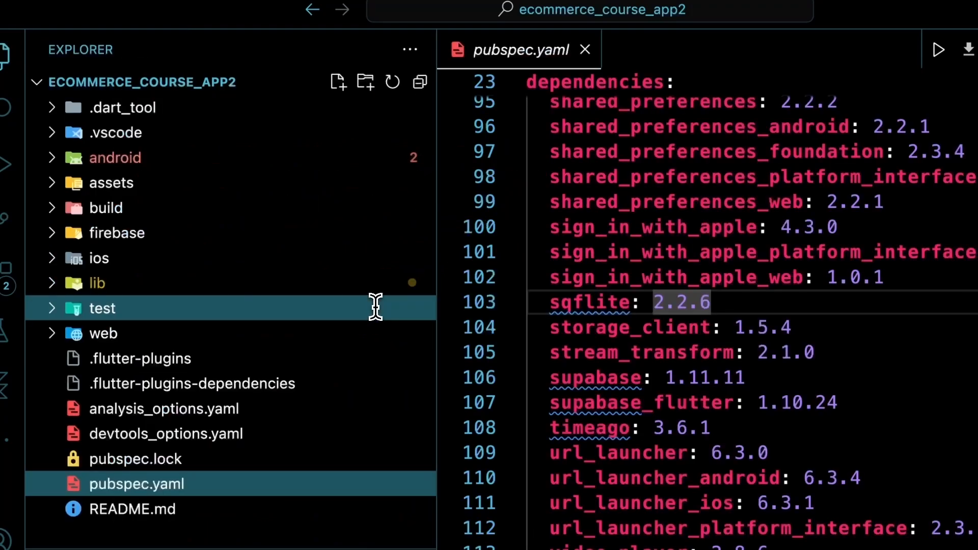
pyautogui.click(586, 51)
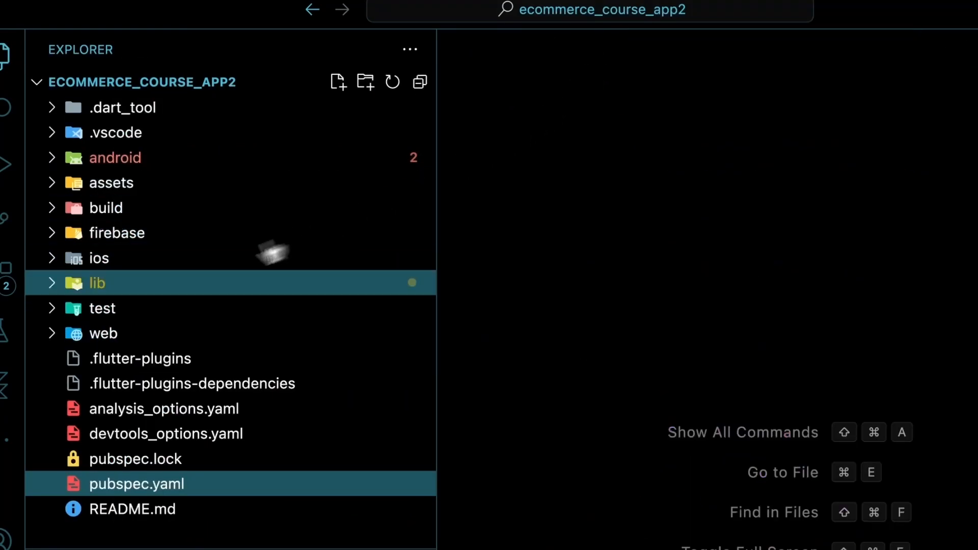
# Expand the project's lib/backend/sqlite/queries folder in the file tree.
pyautogui.click(102, 284)
pyautogui.scroll(2, 168, 288)
pyautogui.scroll(-2, 140, 196)
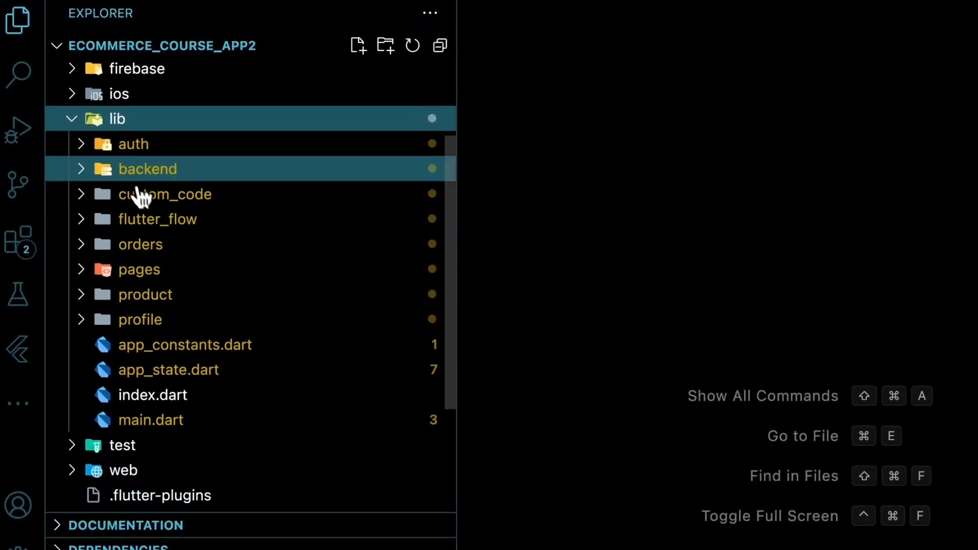
pyautogui.click(84, 184)
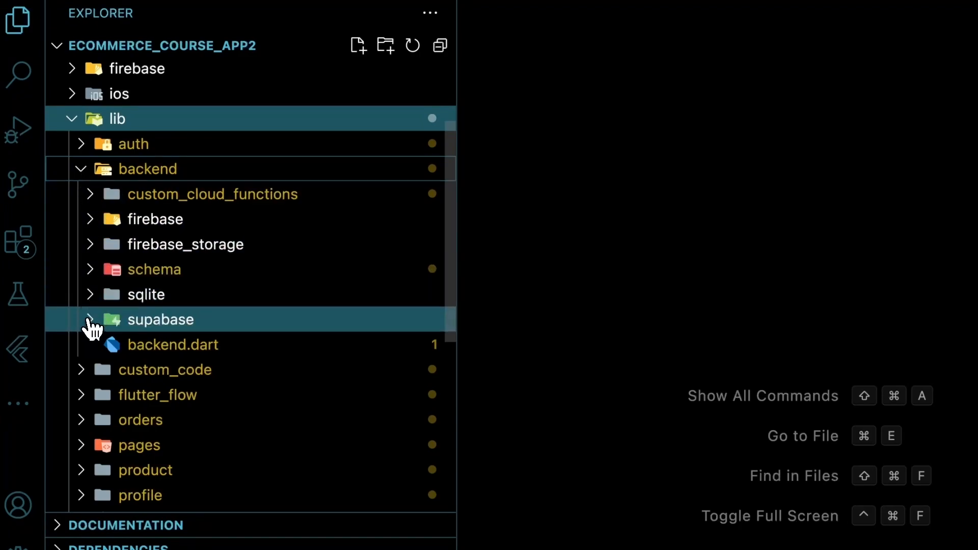
pyautogui.click(94, 305)
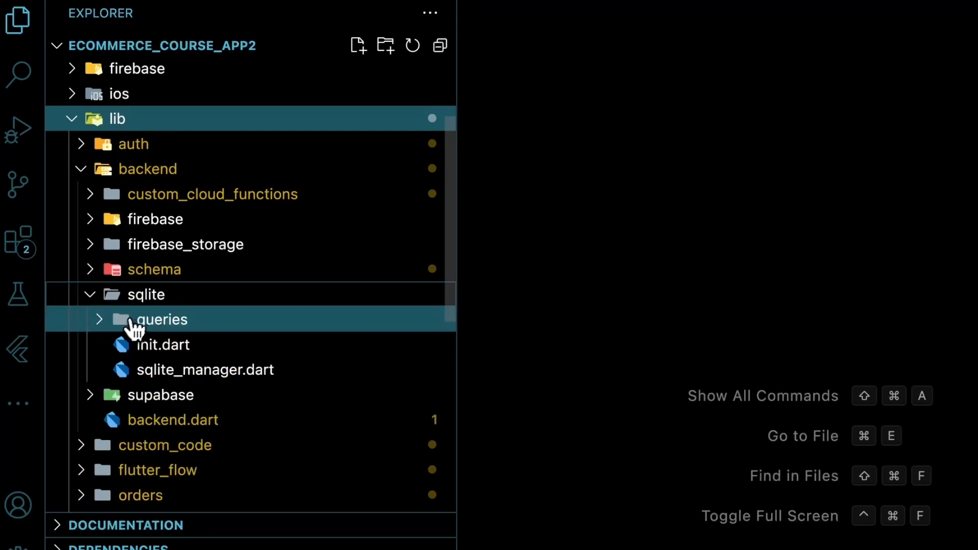
pyautogui.click(104, 321)
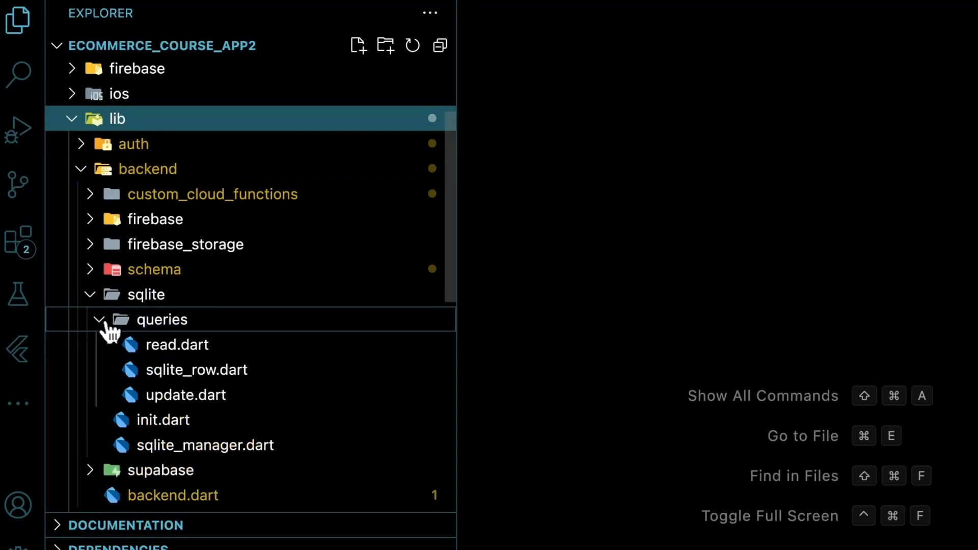
# Open read.dart and examine the performAllUserAddresses query and the AllUserAddressesRow class.
pyautogui.click(174, 351)
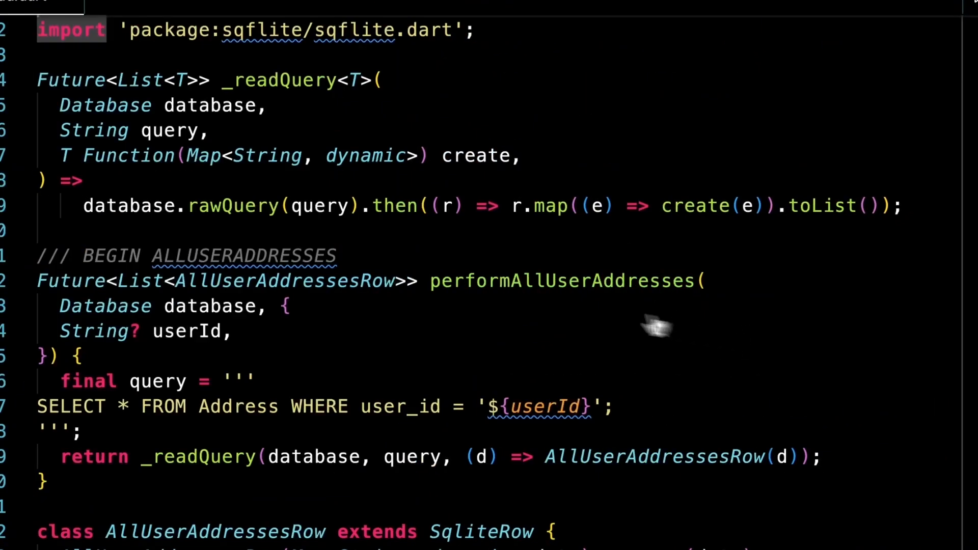
pyautogui.scroll(-2, 656, 326)
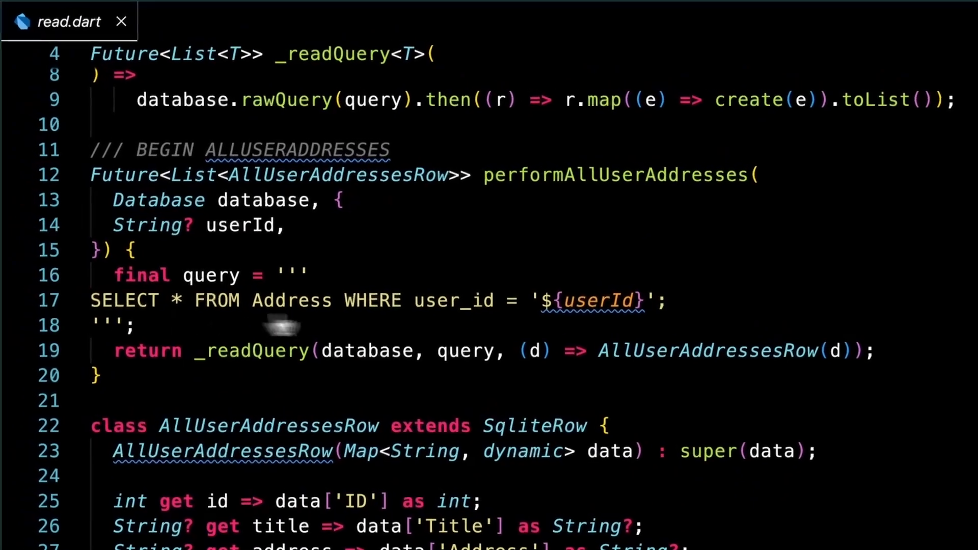
pyautogui.moveTo(265, 201)
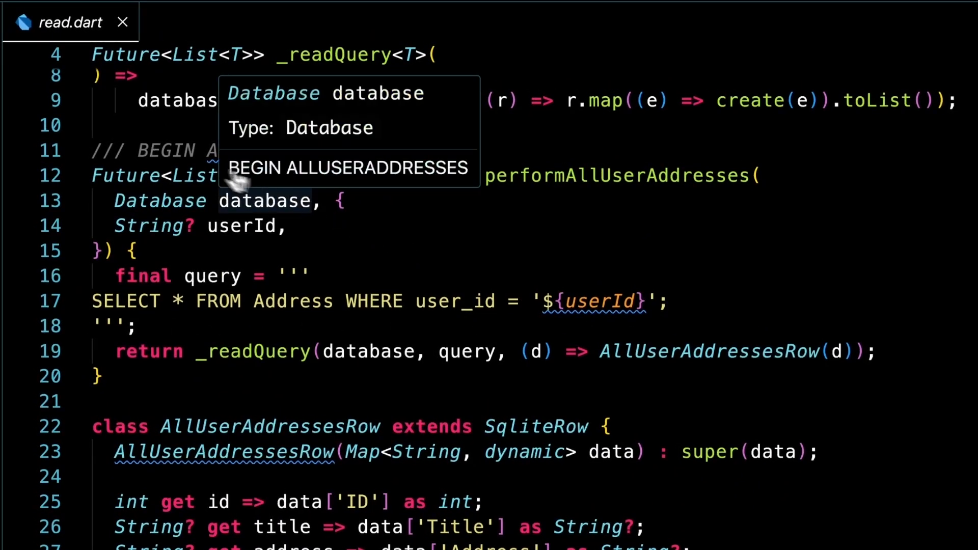
pyautogui.scroll(-1, 676, 234)
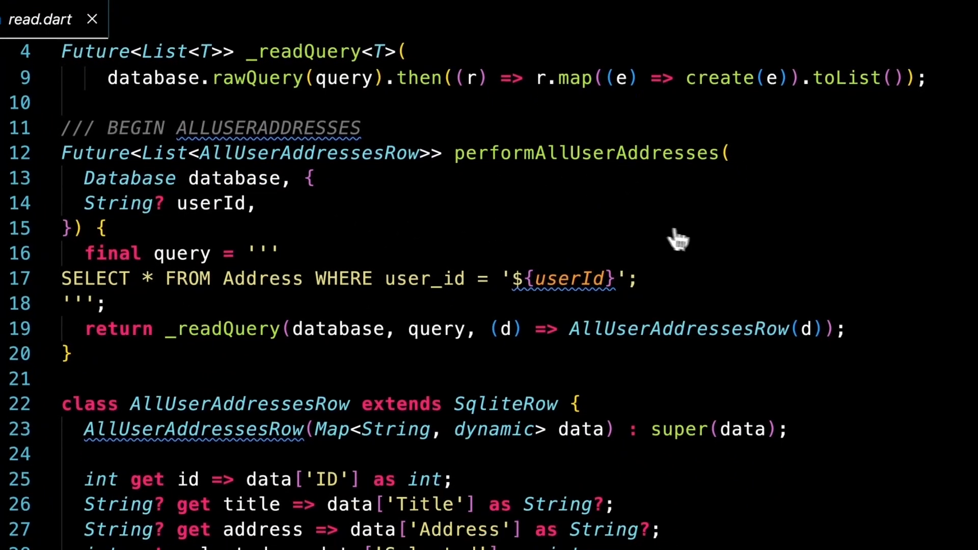
pyautogui.scroll(-3, 678, 239)
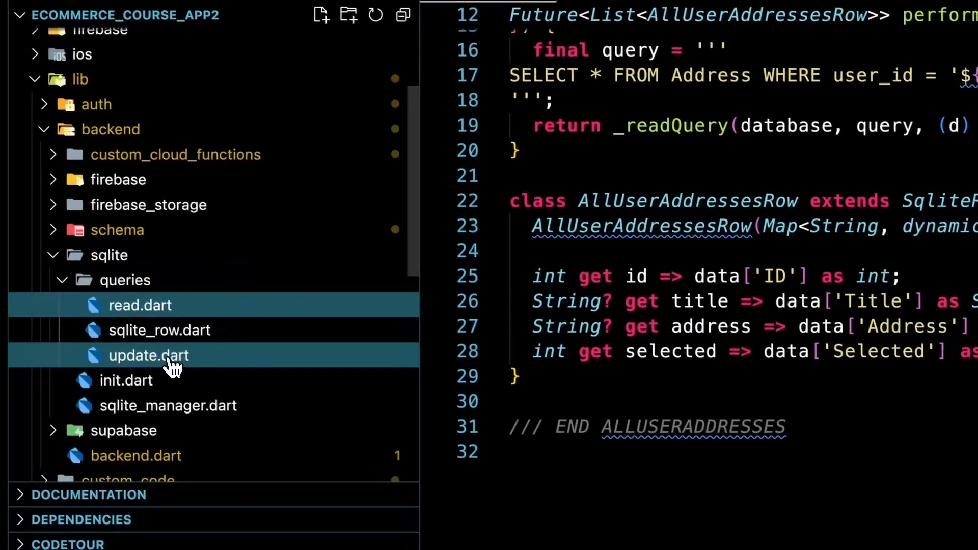
# Open update.dart and examine the full INSERT INTO Address query in performAddUserAddress.
pyautogui.click(172, 358)
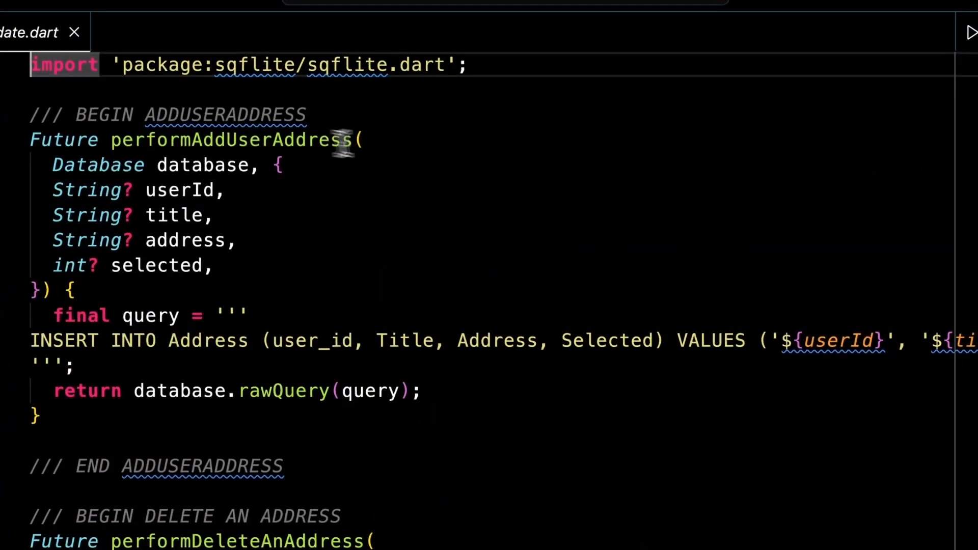
pyautogui.click(427, 144)
pyautogui.scroll(-2, 458, 204)
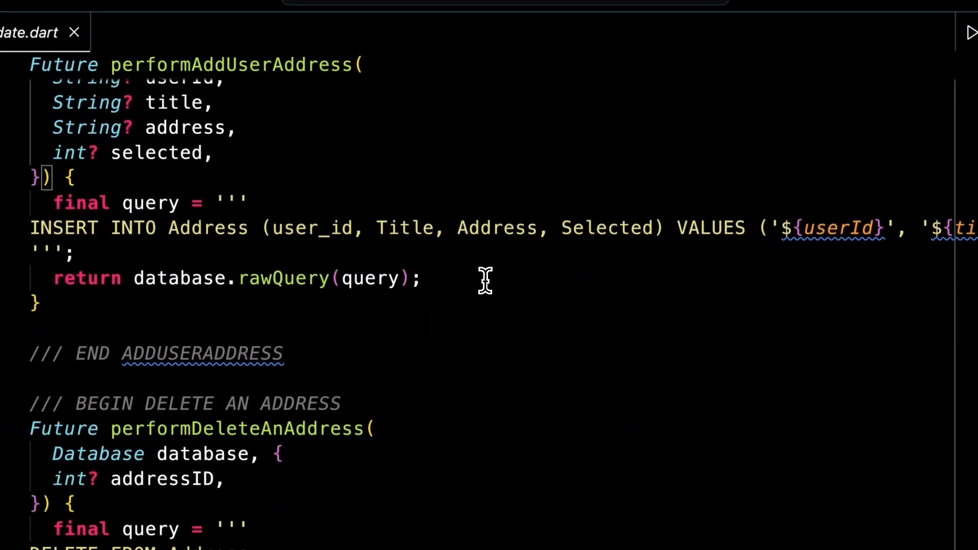
pyautogui.hscroll(1, 485, 281)
pyautogui.hscroll(-1, 484, 280)
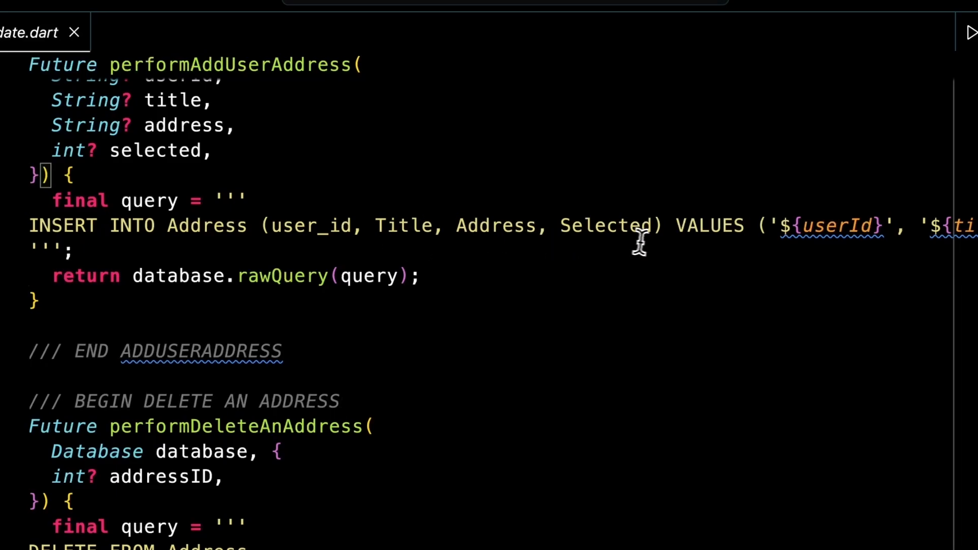
pyautogui.hscroll(5, 649, 242)
pyautogui.hscroll(2, 649, 242)
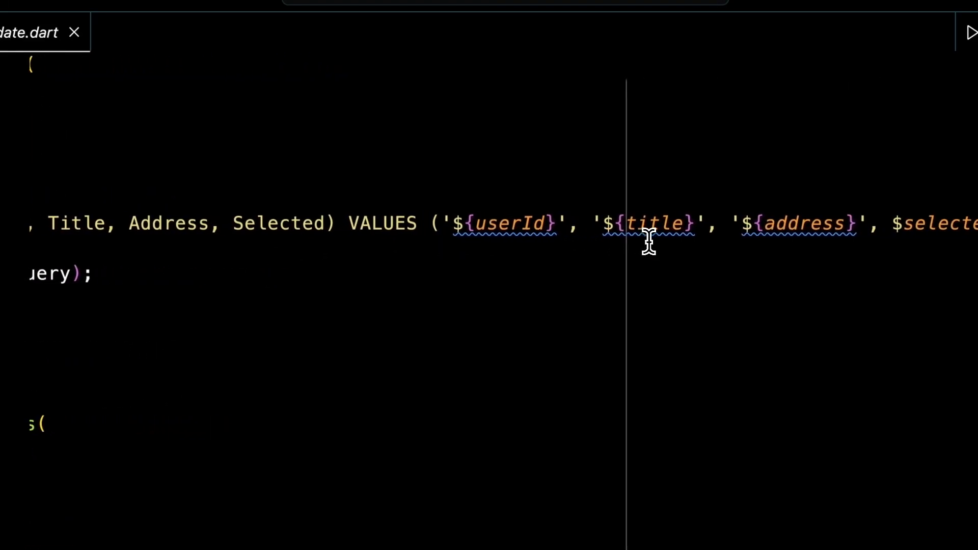
# Examine the performAddUserAddress function's parameters in update.dart and where userId is used in its INSERT query.
pyautogui.hscroll(-7, 648, 242)
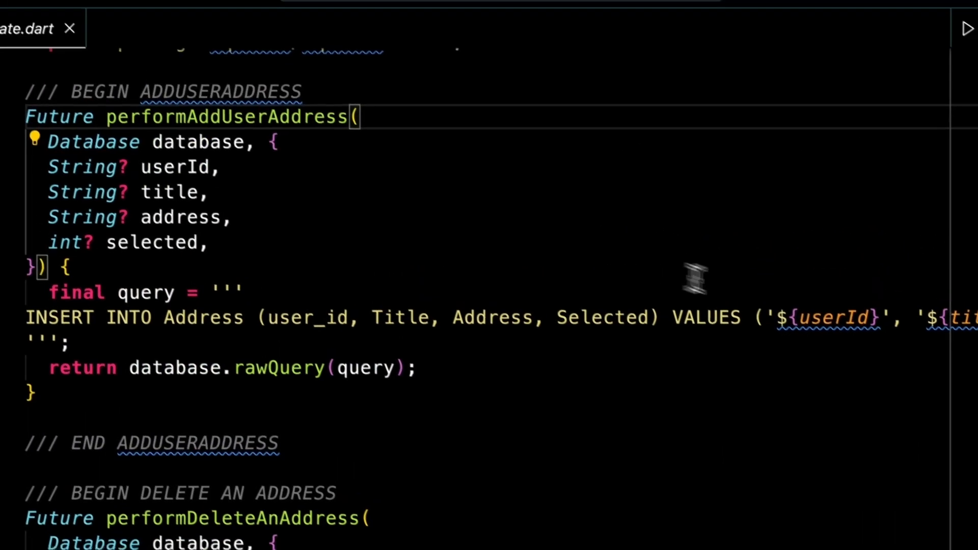
pyautogui.click(828, 225)
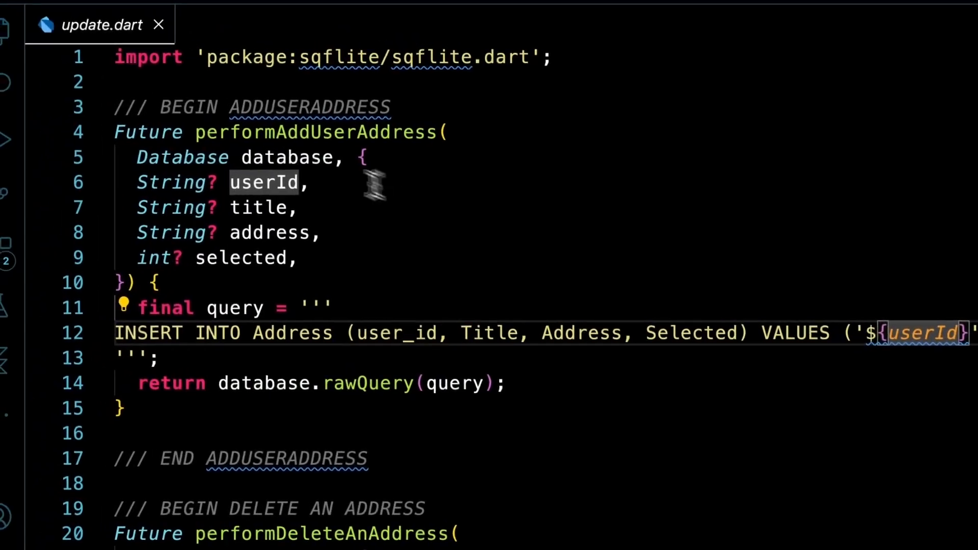
pyautogui.click(459, 133)
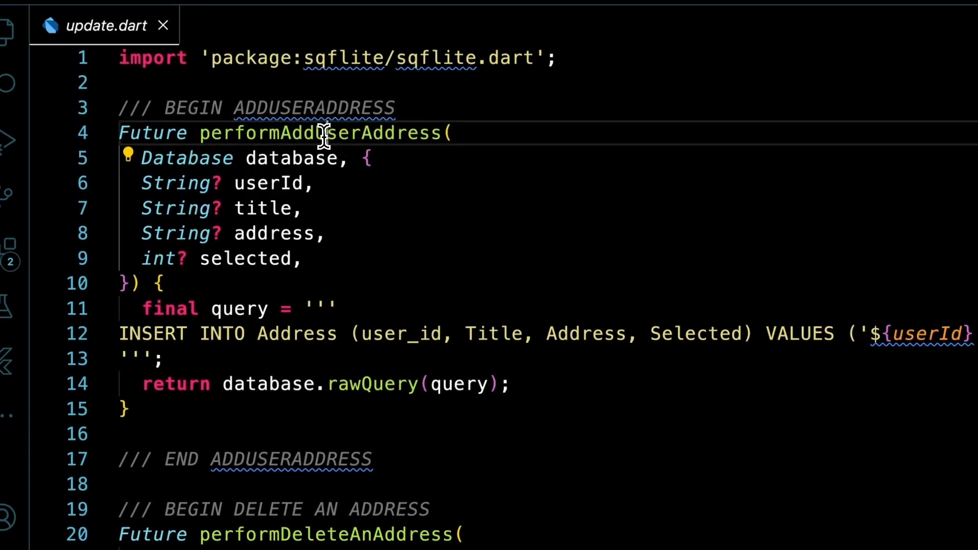
pyautogui.doubleClick(365, 134)
pyautogui.click(469, 136)
# Collapse the queries folder, open init.dart from lib/backend/sqlite, and examine how initializeDatabaseFromDbFile builds the database path.
pyautogui.press('super+b')
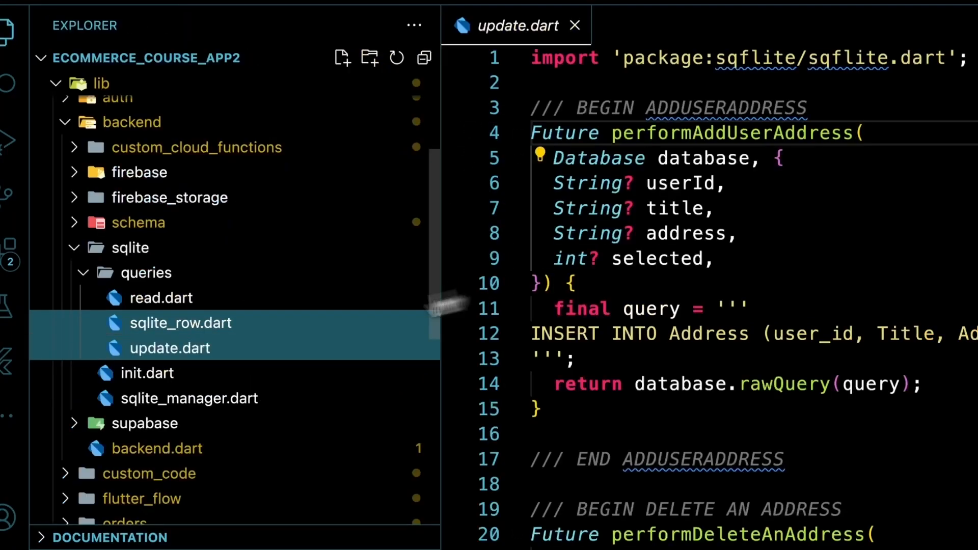
pyautogui.click(164, 275)
pyautogui.click(172, 303)
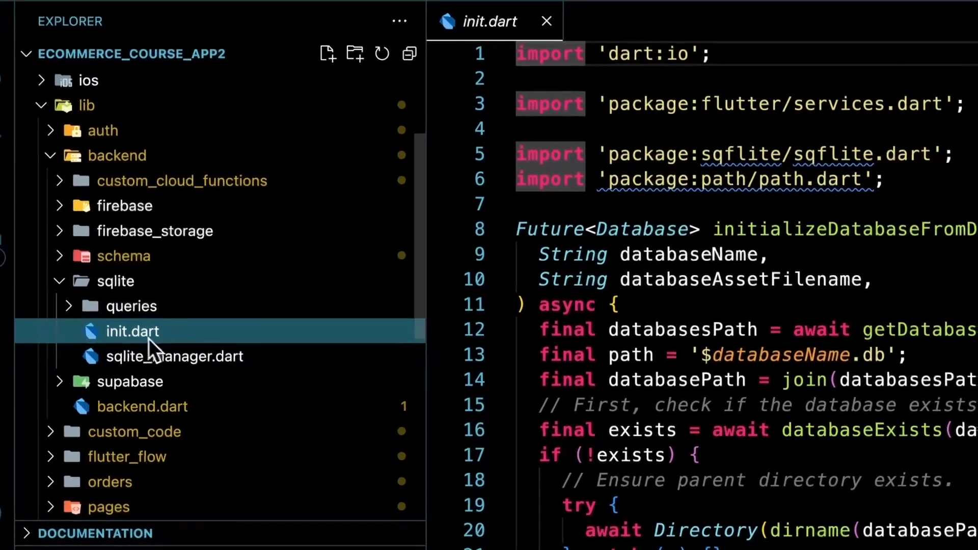
pyautogui.press('super+b')
pyautogui.scroll(-4, 440, 255)
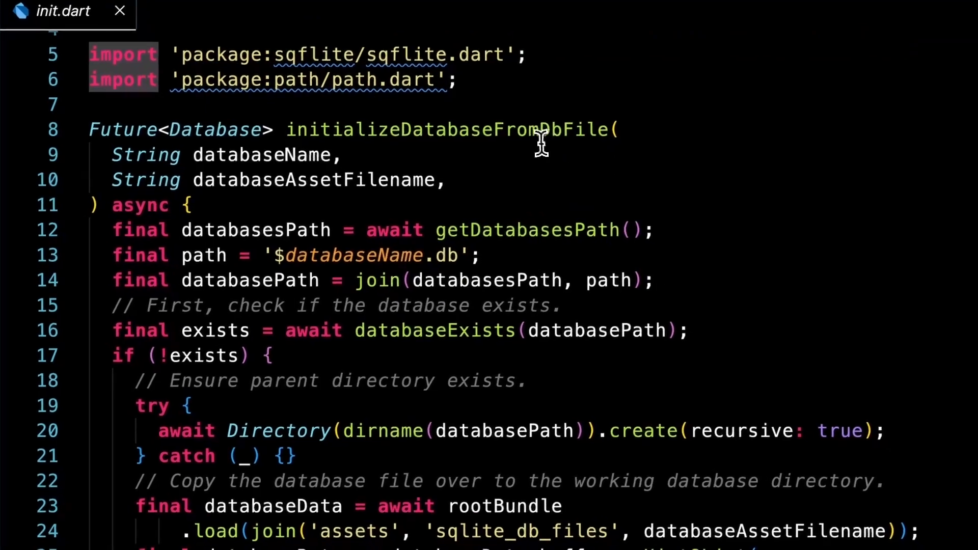
pyautogui.scroll(-2, 559, 157)
pyautogui.click(388, 178)
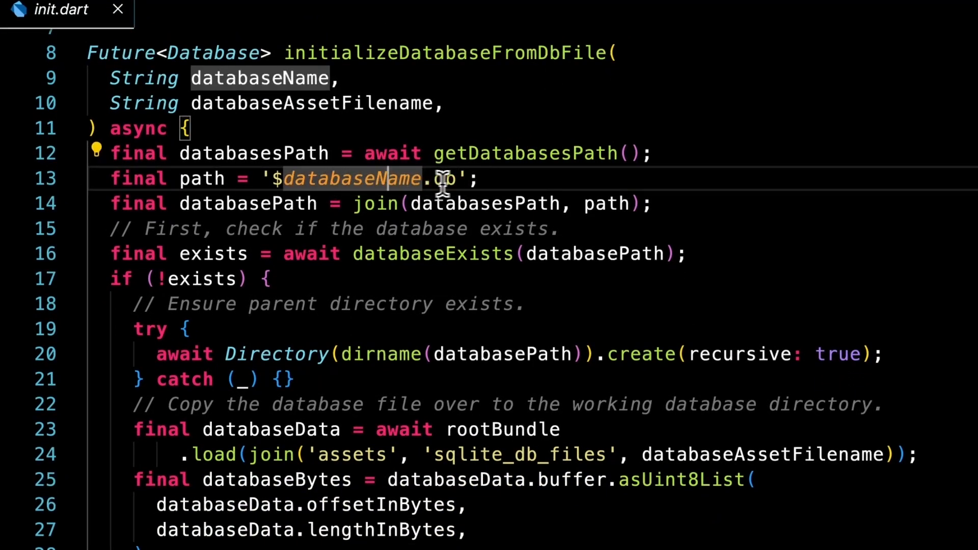
pyautogui.scroll(-1, 530, 174)
pyautogui.click(526, 145)
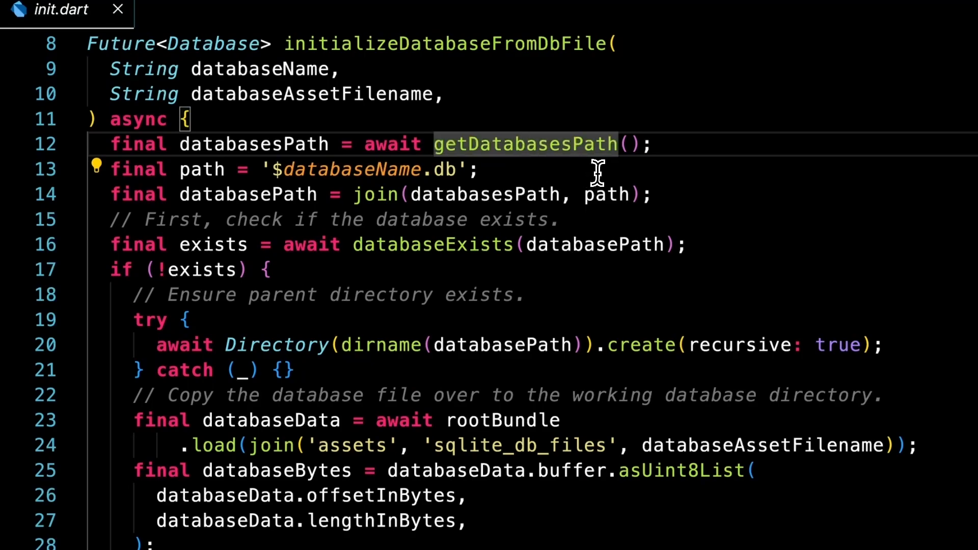
# Examine the init.dart code that loads the database file from assets/sqlite_db_files and copies it to the working directory.
pyautogui.scroll(-2, 597, 171)
pyautogui.scroll(-4, 637, 242)
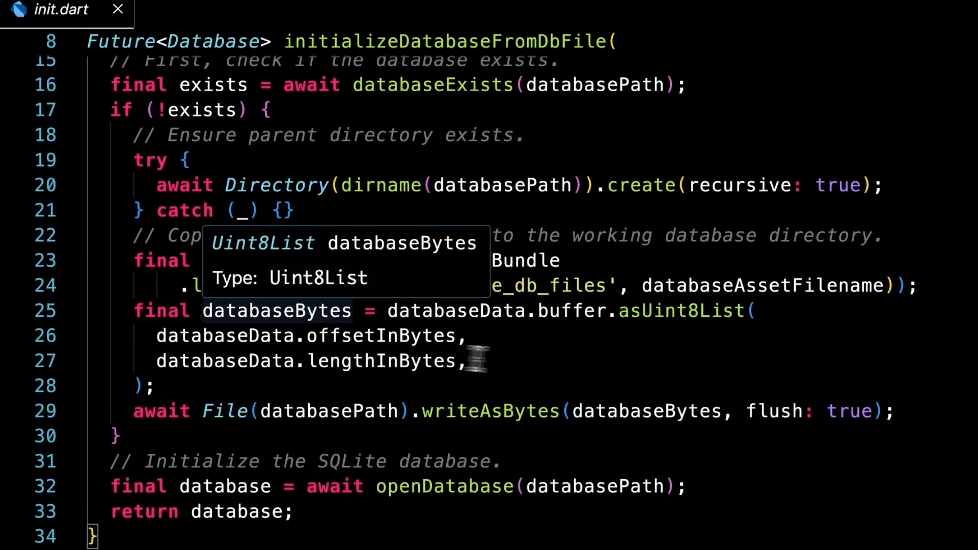
pyautogui.click(489, 331)
pyautogui.click(326, 285)
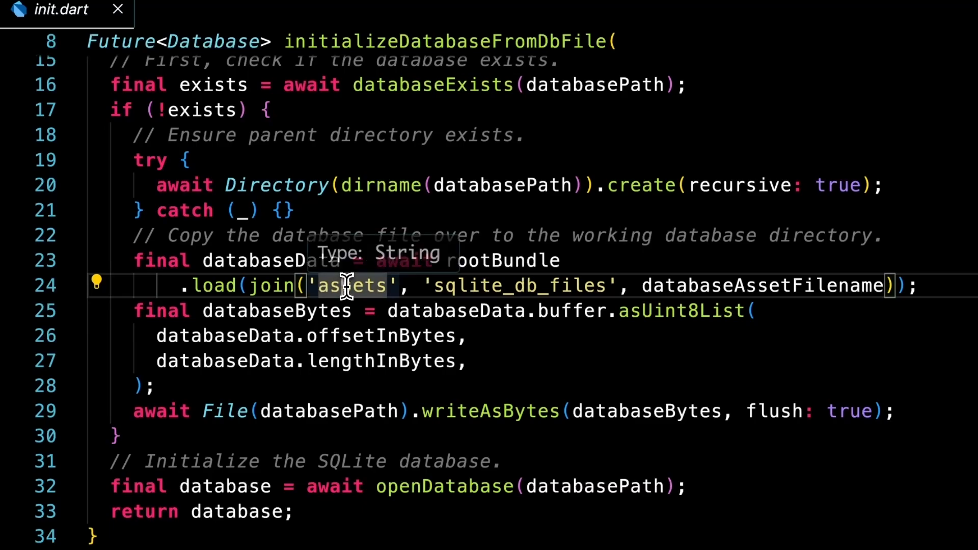
pyautogui.click(539, 286)
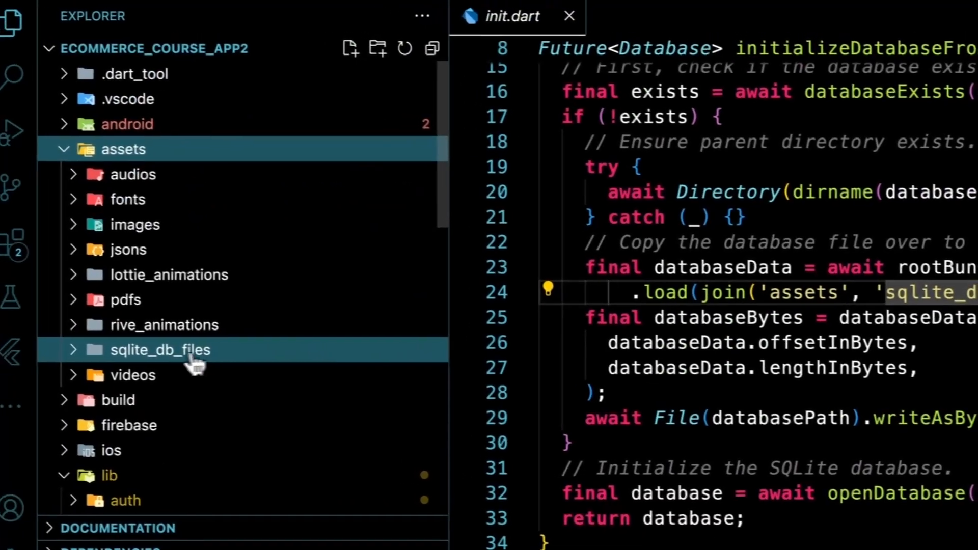
# Expand the sqlite_db_files folder under assets to check for course.db, and collapse it again.
pyautogui.click(194, 354)
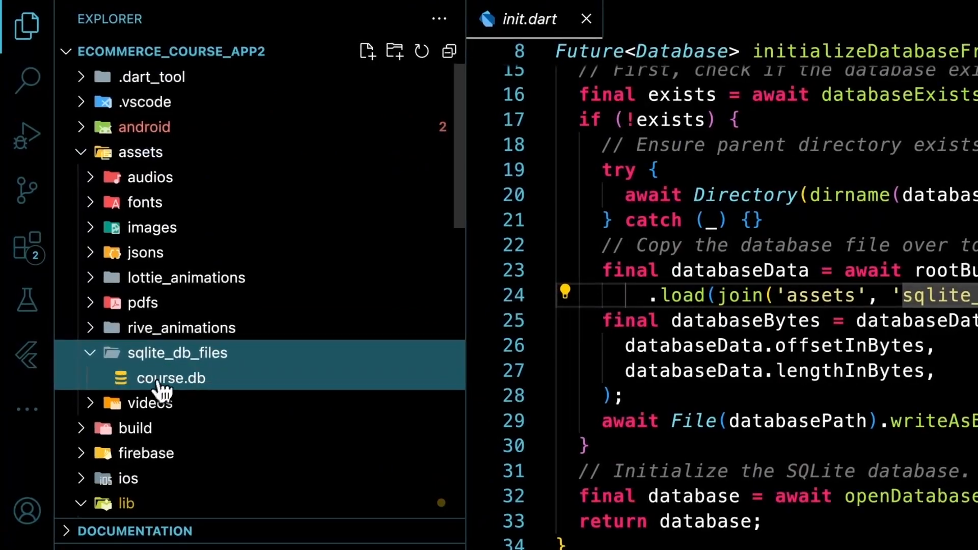
pyautogui.click(181, 355)
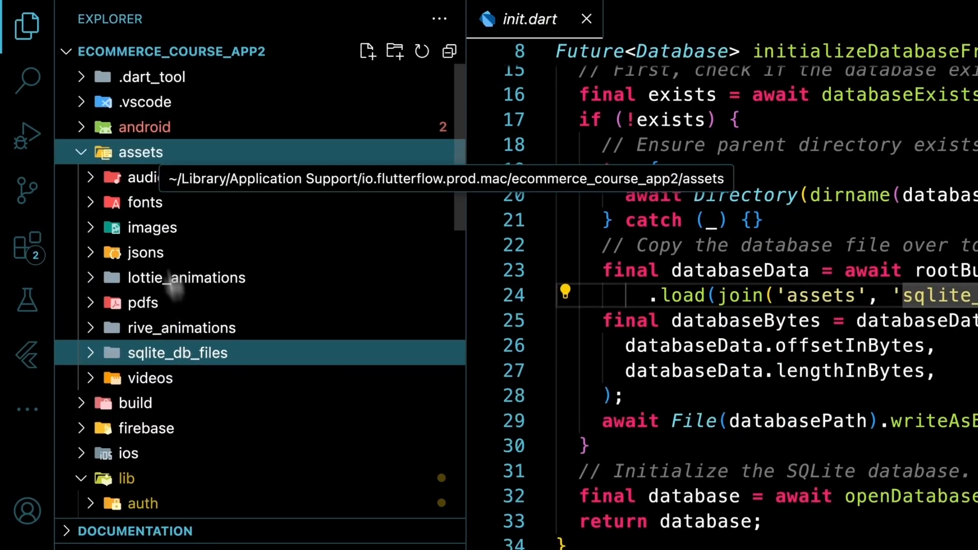
pyautogui.click(178, 359)
pyautogui.click(188, 359)
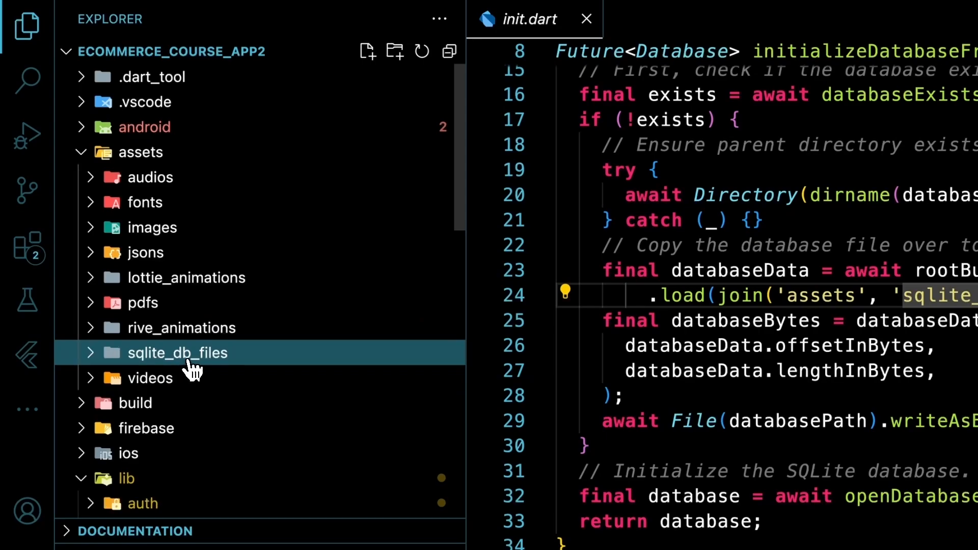
pyautogui.click(137, 164)
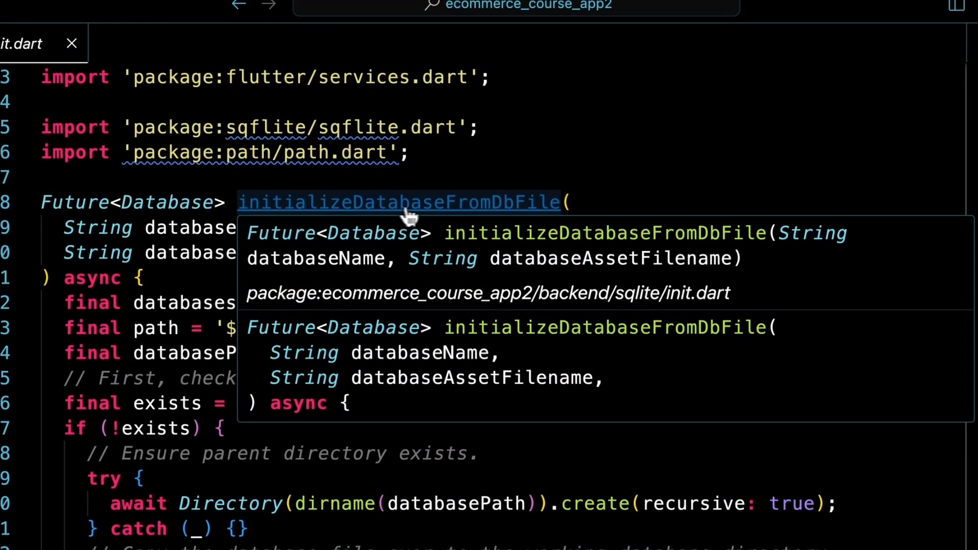
# Jump from initializeDatabaseFromDbFile to its usage in sqlite_manager.dart and examine the SQLiteManager class's initialize method.
pyautogui.click(424, 205)
pyautogui.keyDown('super'); pyautogui.click(433, 208); pyautogui.keyUp('super')
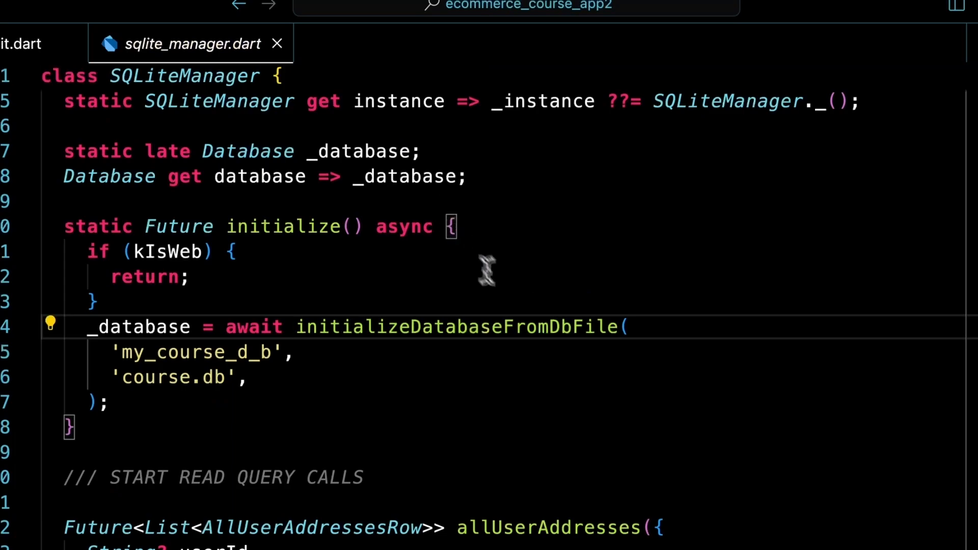
pyautogui.scroll(5, 397, 349)
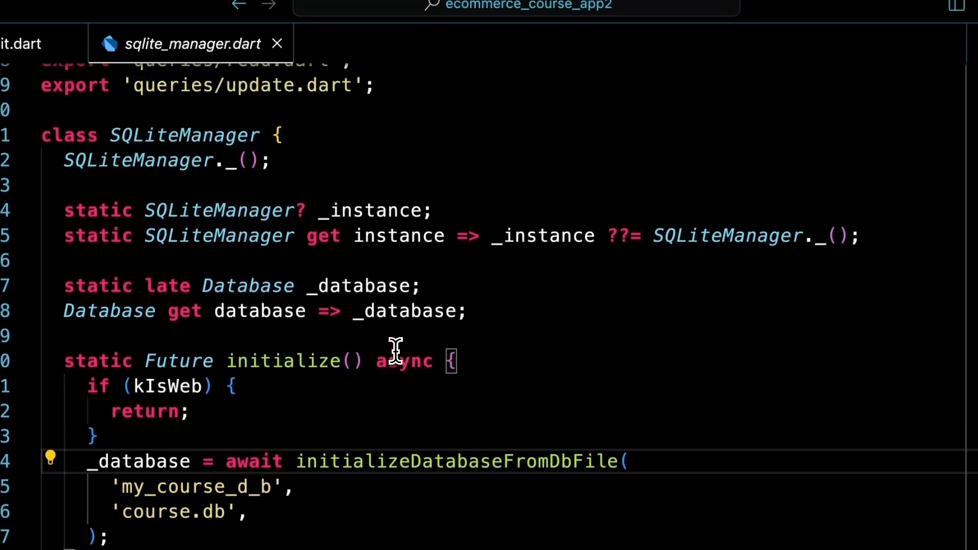
pyautogui.scroll(-2, 397, 387)
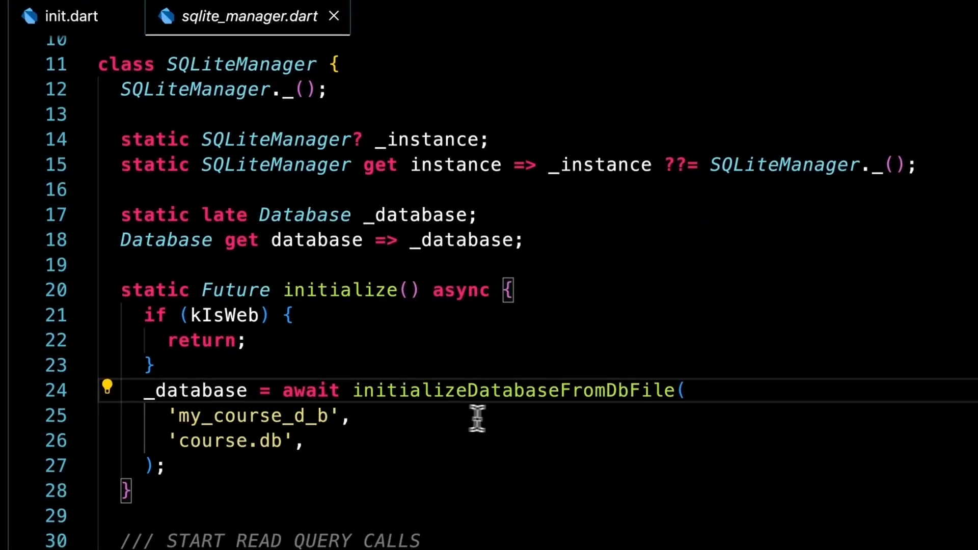
pyautogui.scroll(1, 472, 390)
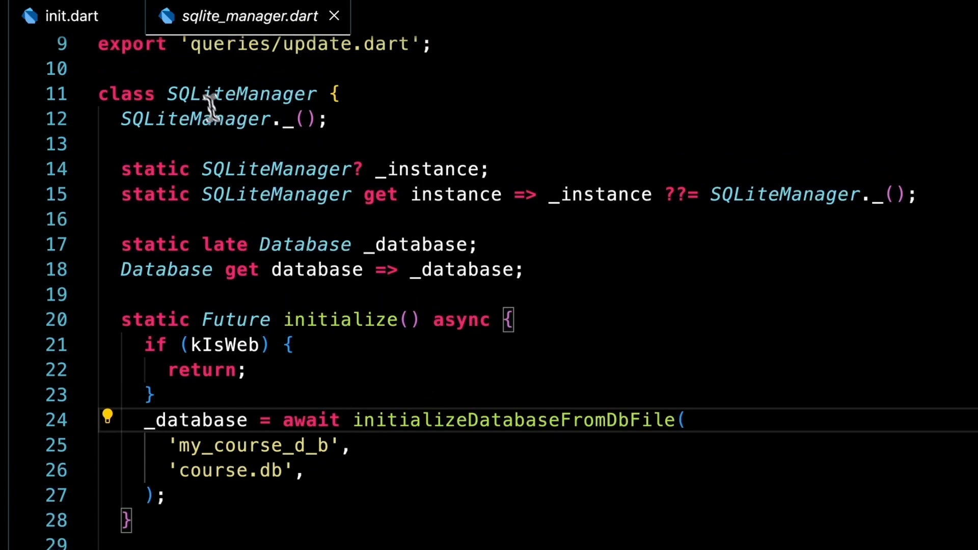
pyautogui.moveTo(188, 97)
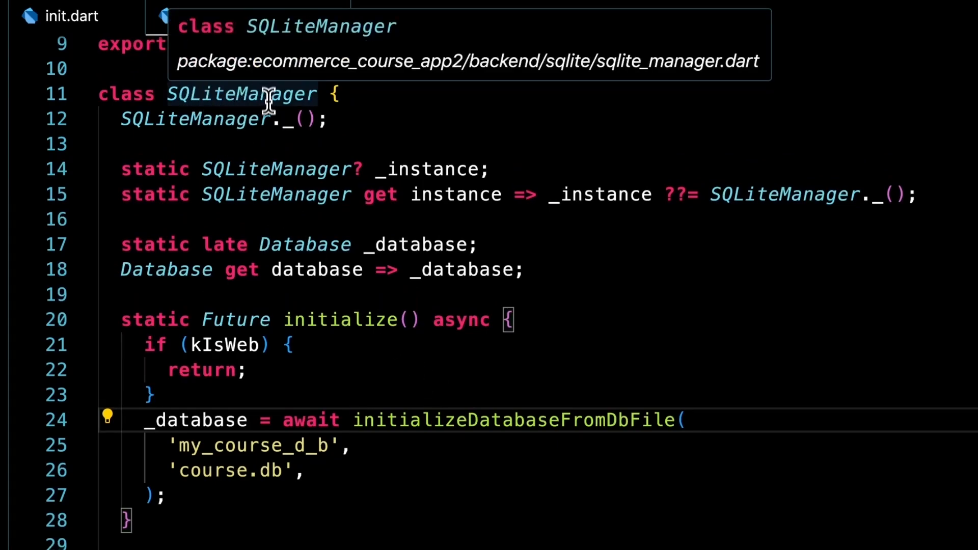
pyautogui.click(334, 321)
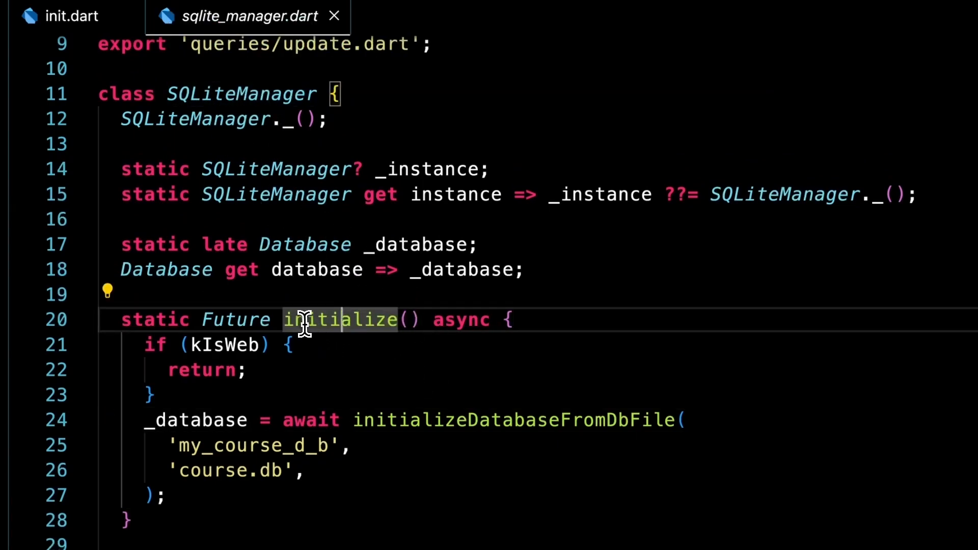
pyautogui.moveTo(353, 330)
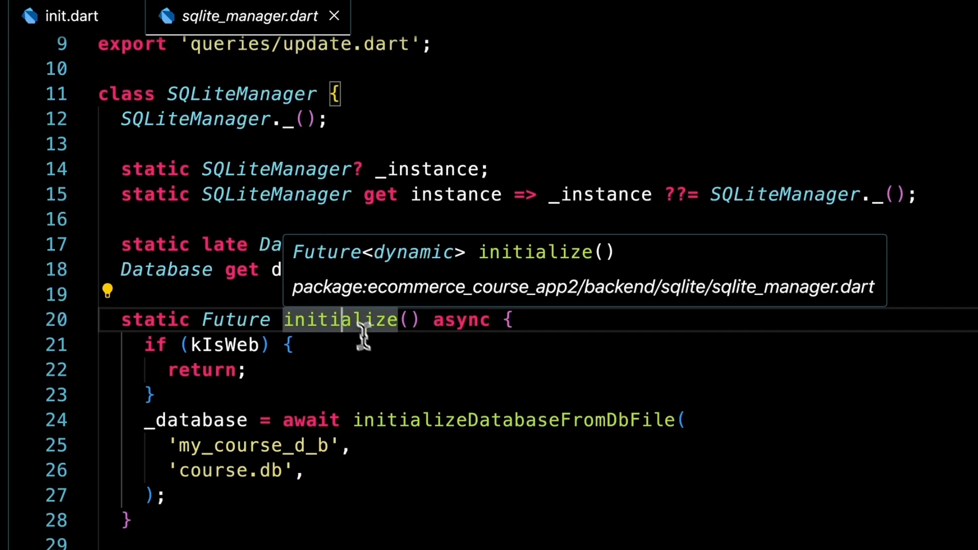
# Examine the allUserAddresses read call and the addUserAddress update call in sqlite_manager.dart, and return to the class declaration.
pyautogui.scroll(-5, 397, 377)
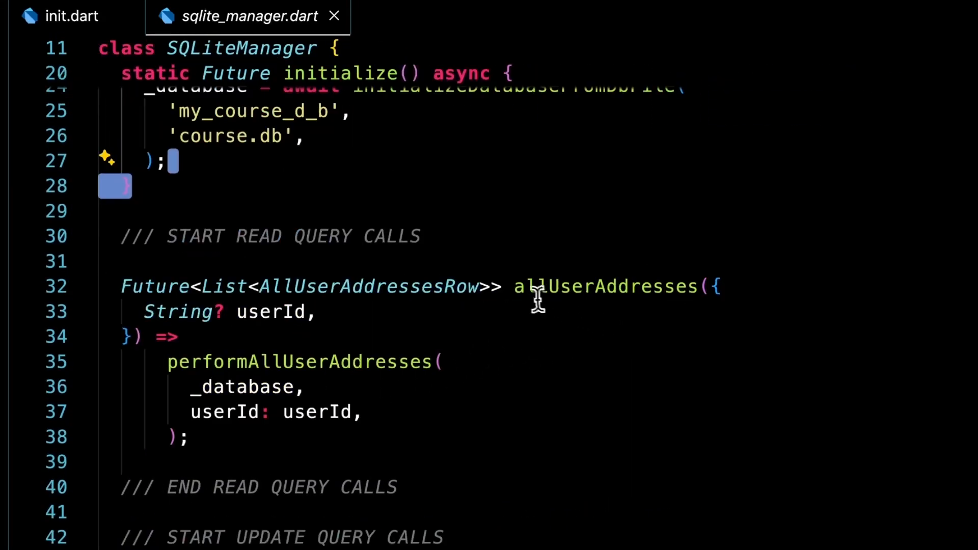
pyautogui.click(558, 288)
pyautogui.scroll(-2, 559, 308)
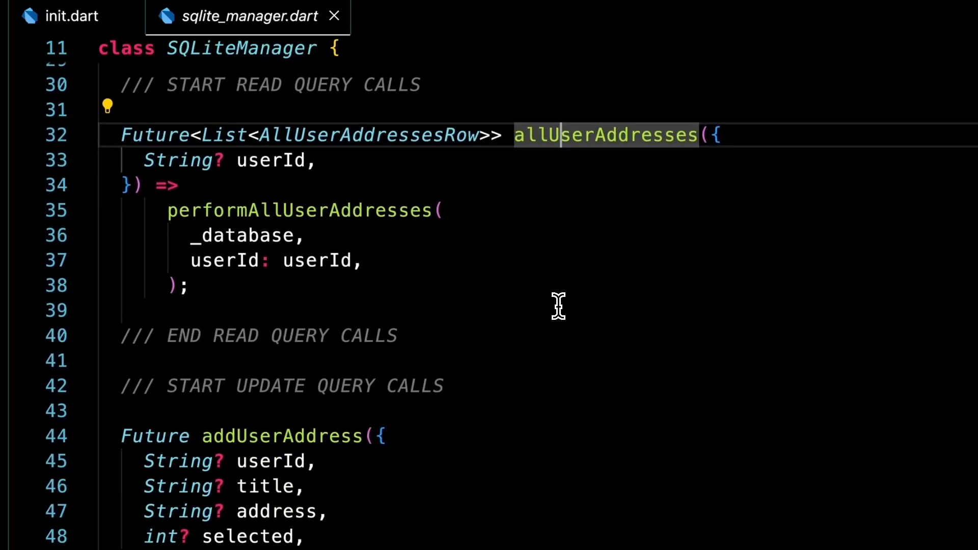
pyautogui.scroll(-3, 559, 306)
pyautogui.scroll(12, 558, 305)
pyautogui.scroll(-2, 558, 306)
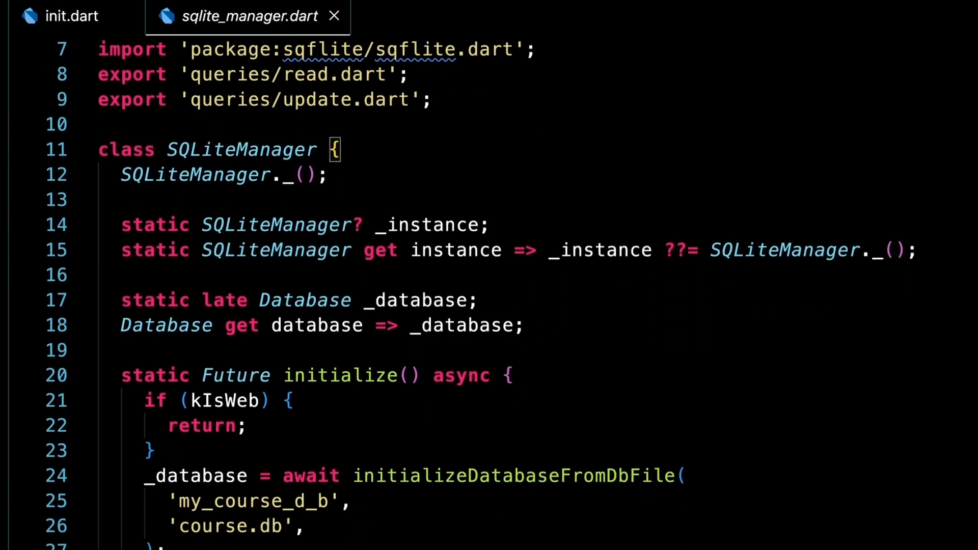
pyautogui.scroll(-1, 559, 308)
# List the references to the SQLiteManager class and open main.dart at its SQLiteManager.initialize() call.
pyautogui.click(231, 67)
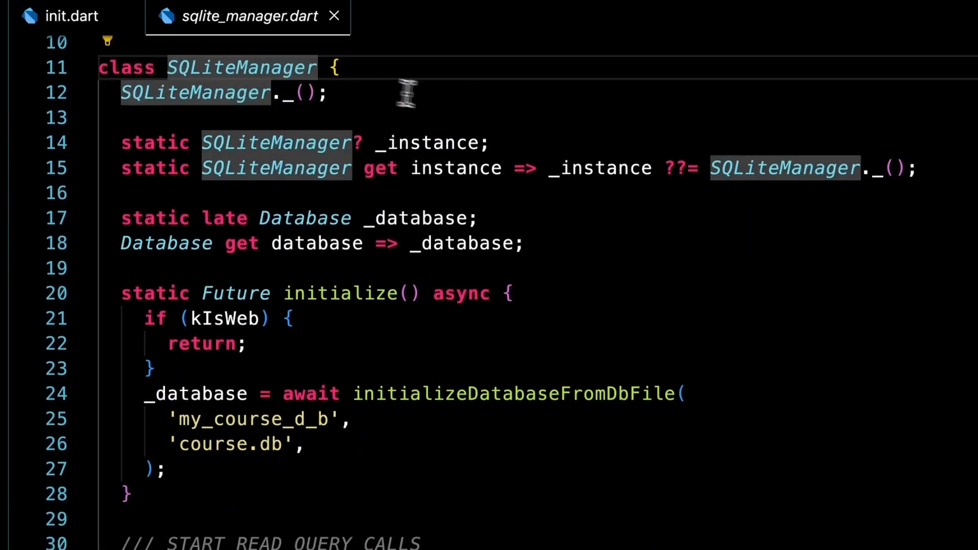
pyautogui.scroll(-3, 102, 438)
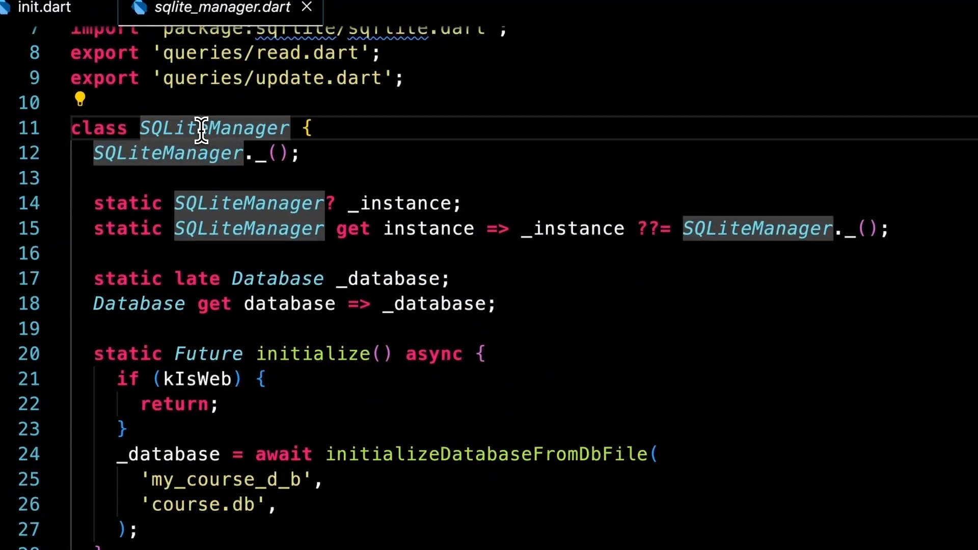
pyautogui.keyDown('super'); pyautogui.click(238, 138); pyautogui.keyUp('super')
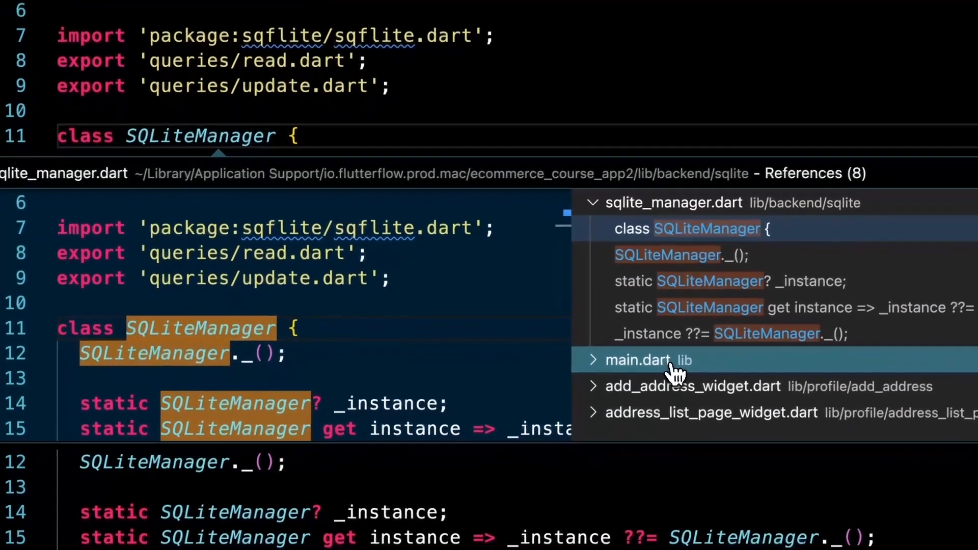
pyautogui.click(659, 363)
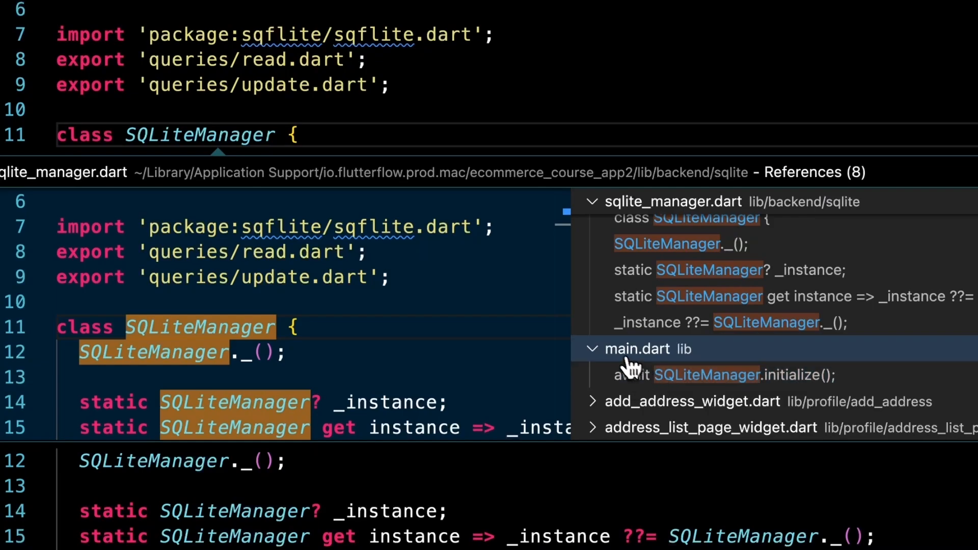
pyautogui.click(690, 380)
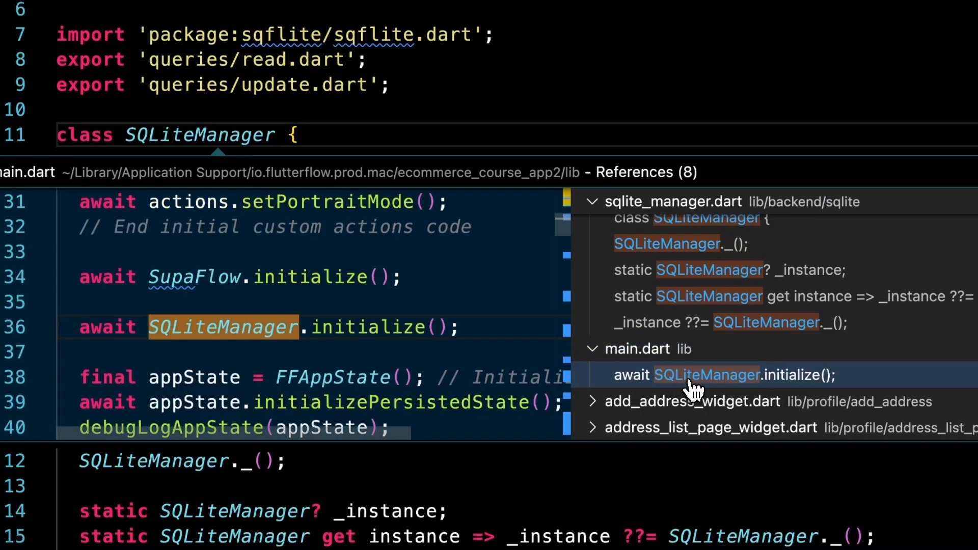
pyautogui.doubleClick(665, 386)
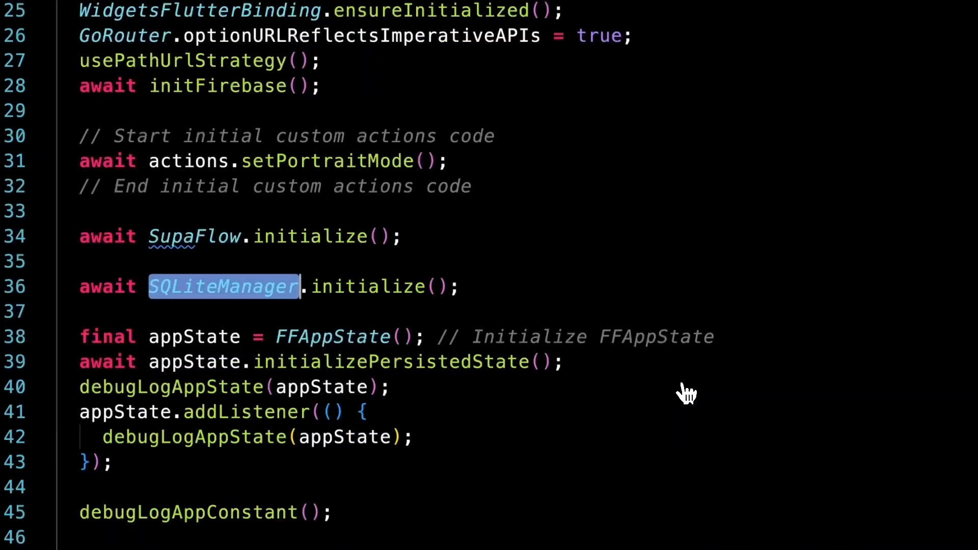
pyautogui.click(559, 288)
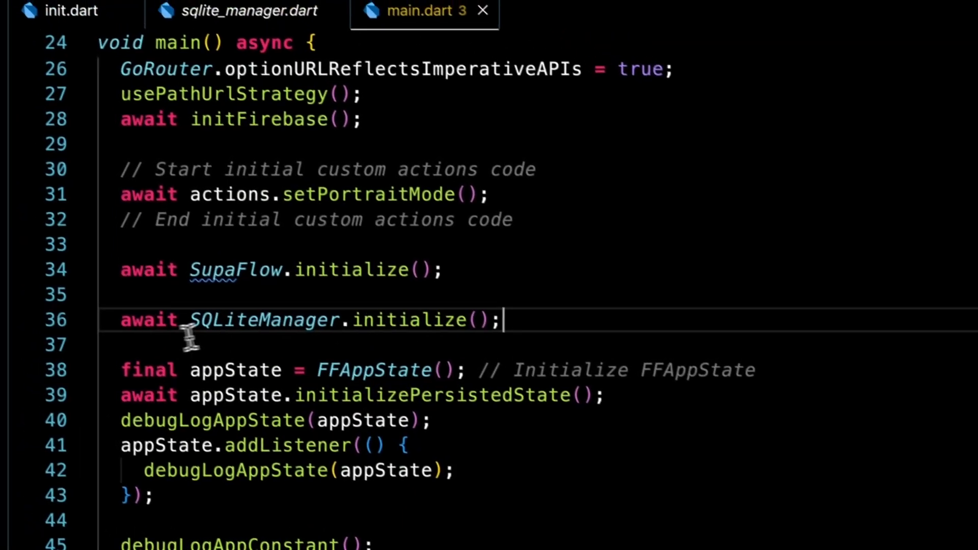
# Examine the SupaFlow and initFirebase initialization calls in main.dart's main function.
pyautogui.moveTo(383, 291)
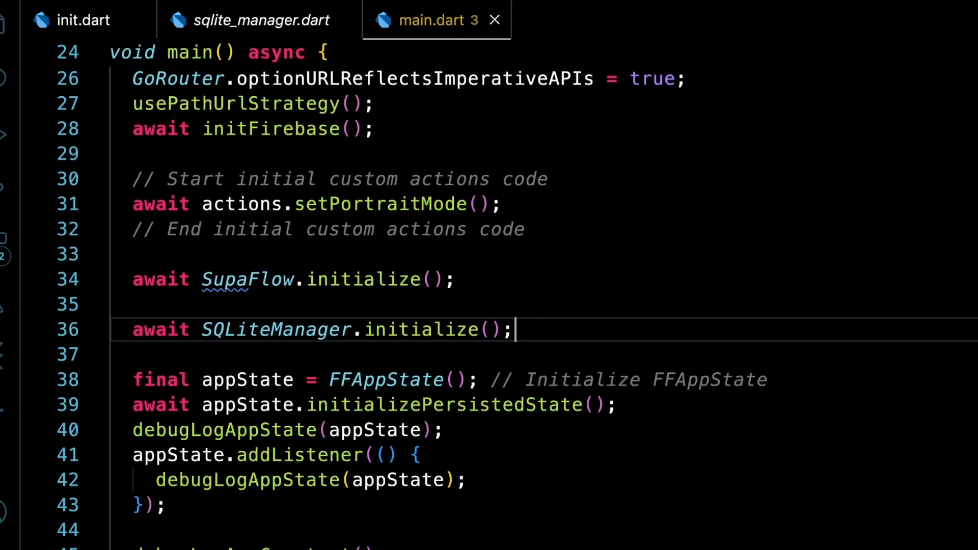
pyautogui.click(427, 131)
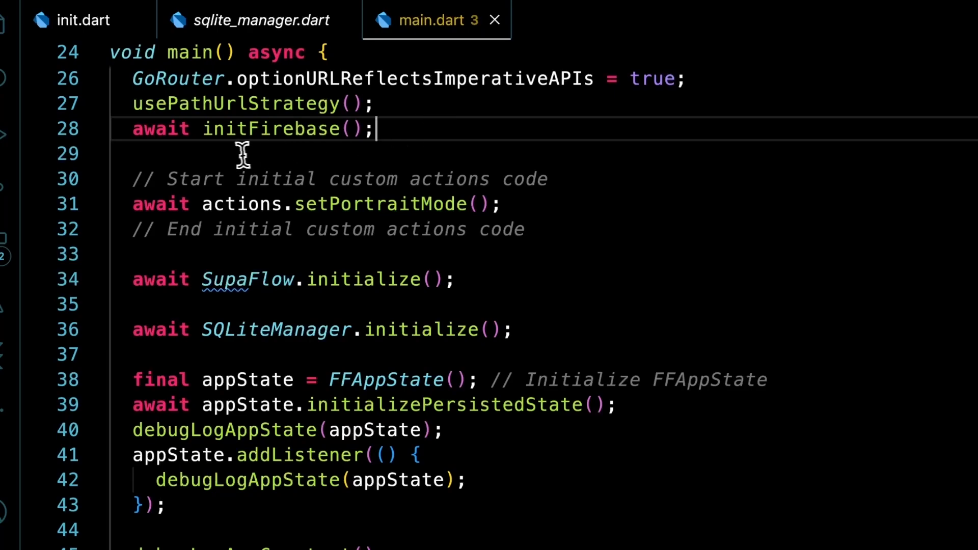
pyautogui.scroll(1, 211, 150)
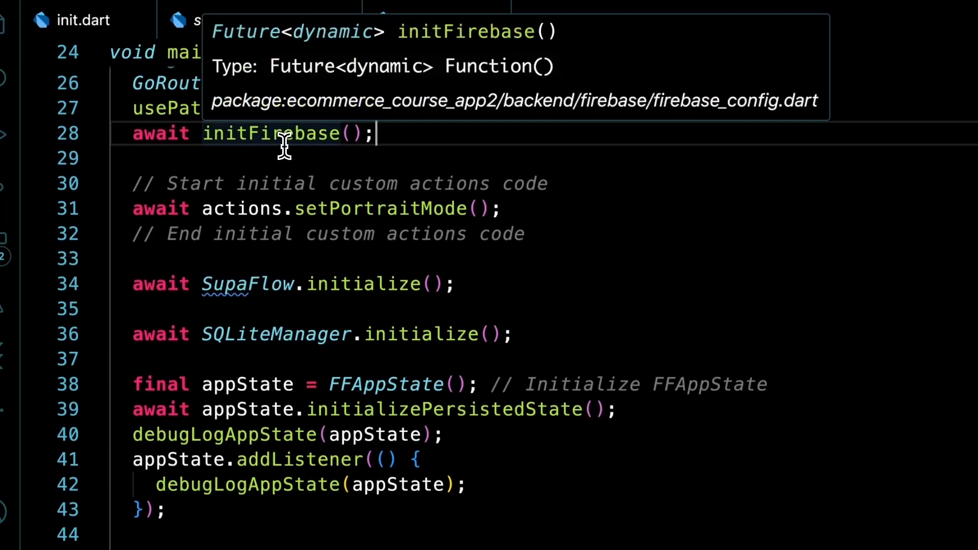
# Expand the database, storage and tables folders under lib/backend/supabase and open products.dart.
pyautogui.click(477, 283)
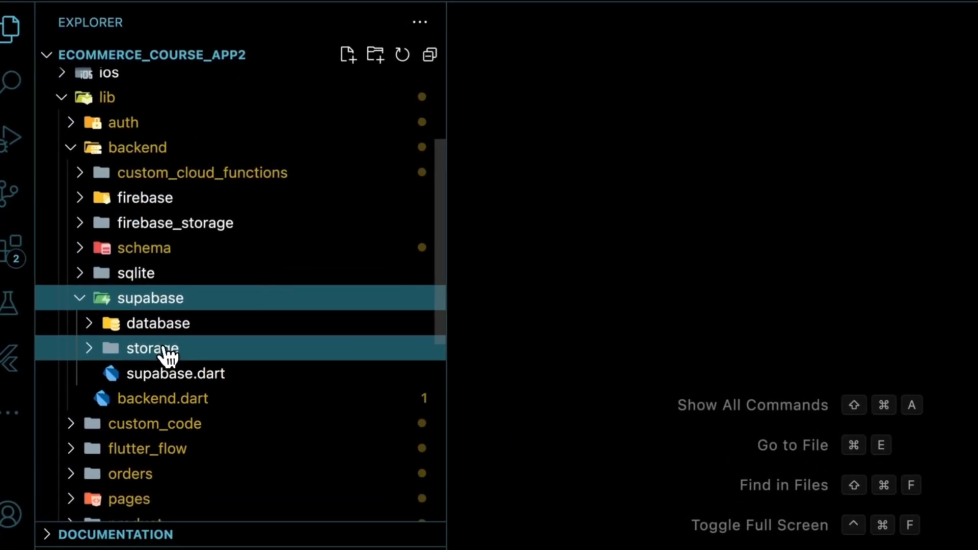
pyautogui.click(167, 331)
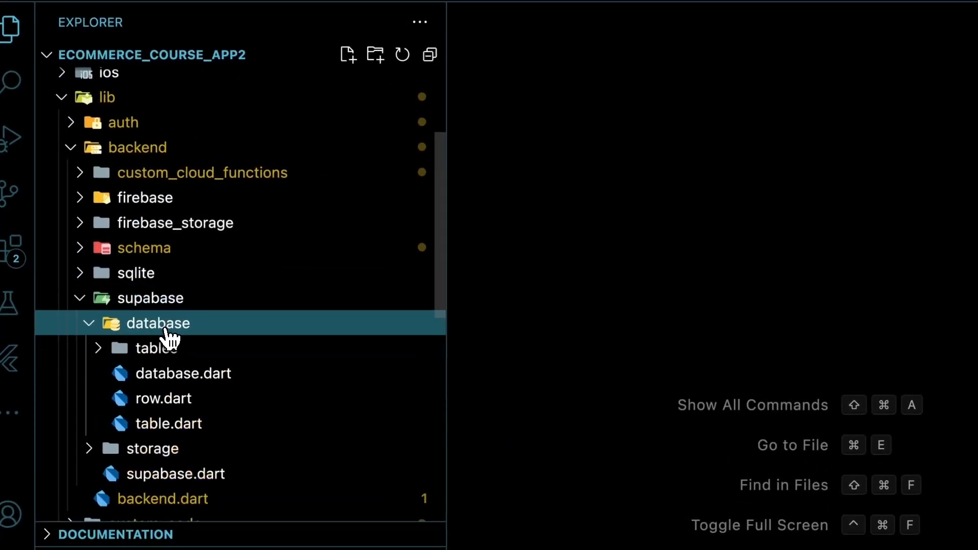
pyautogui.scroll(-4, 148, 336)
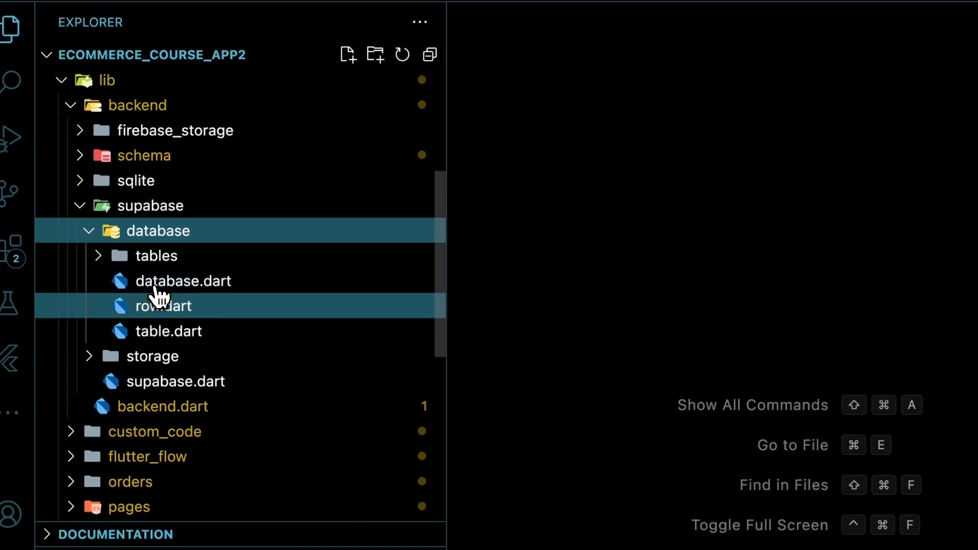
pyautogui.click(160, 362)
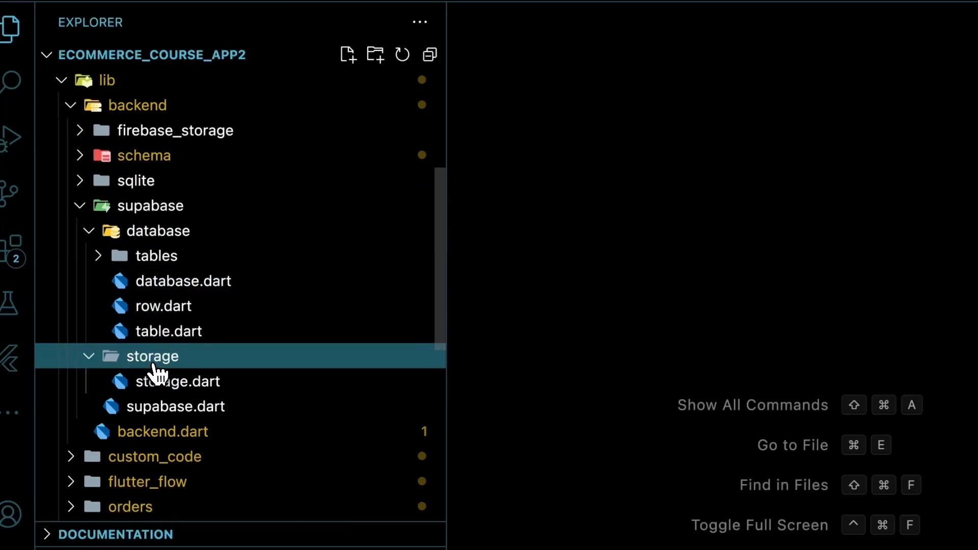
pyautogui.click(158, 264)
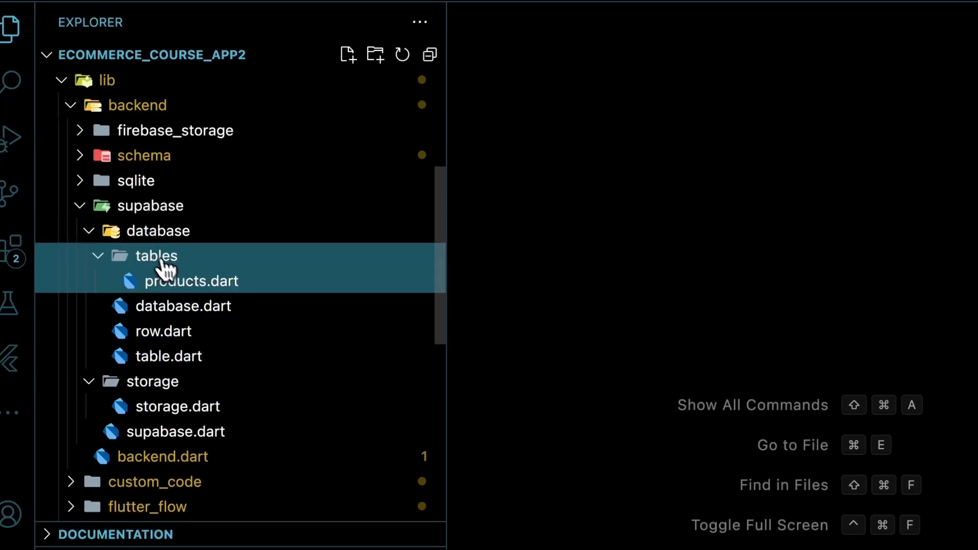
pyautogui.click(179, 288)
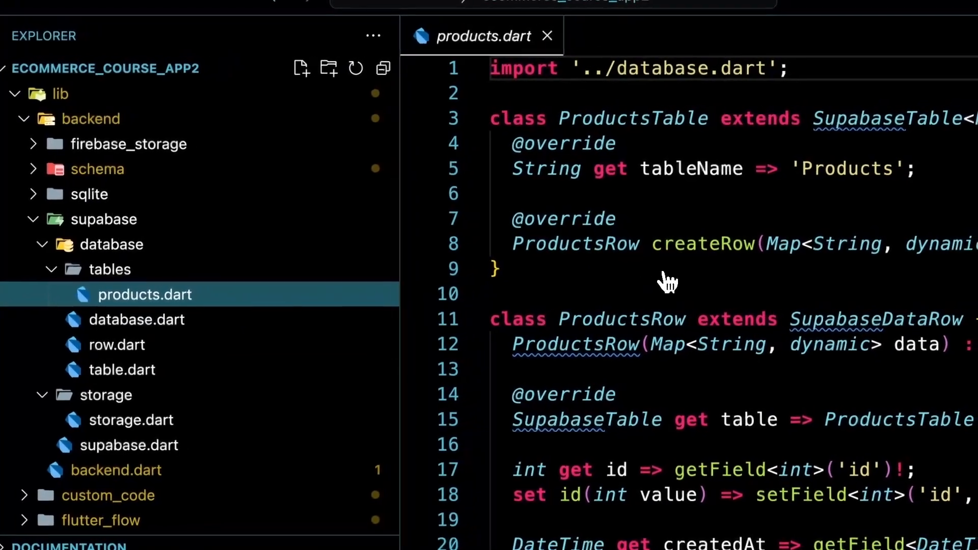
# Hide the file explorer and examine the ProductsTable class and its SupabaseTable parent in products.dart.
pyautogui.scroll(-1, 667, 280)
pyautogui.scroll(3, 666, 260)
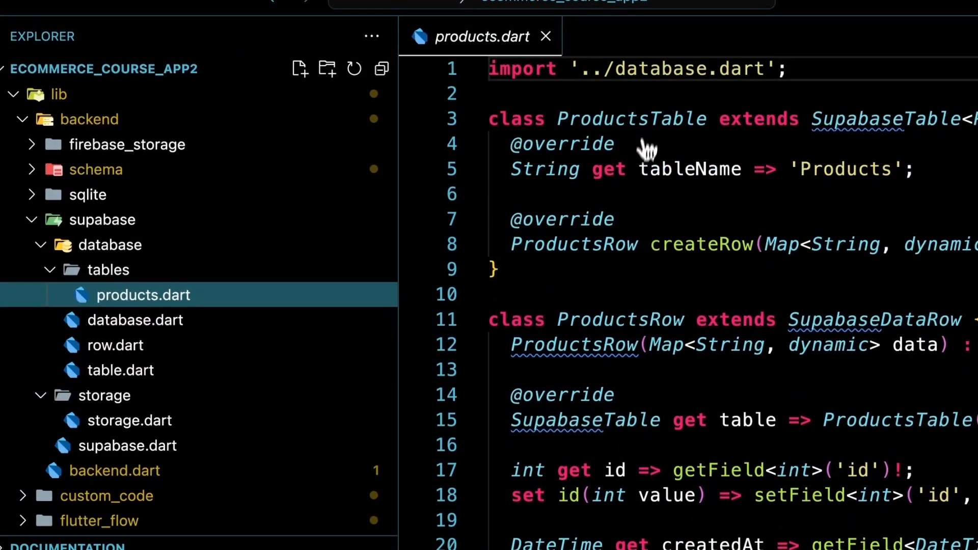
pyautogui.press('super+b')
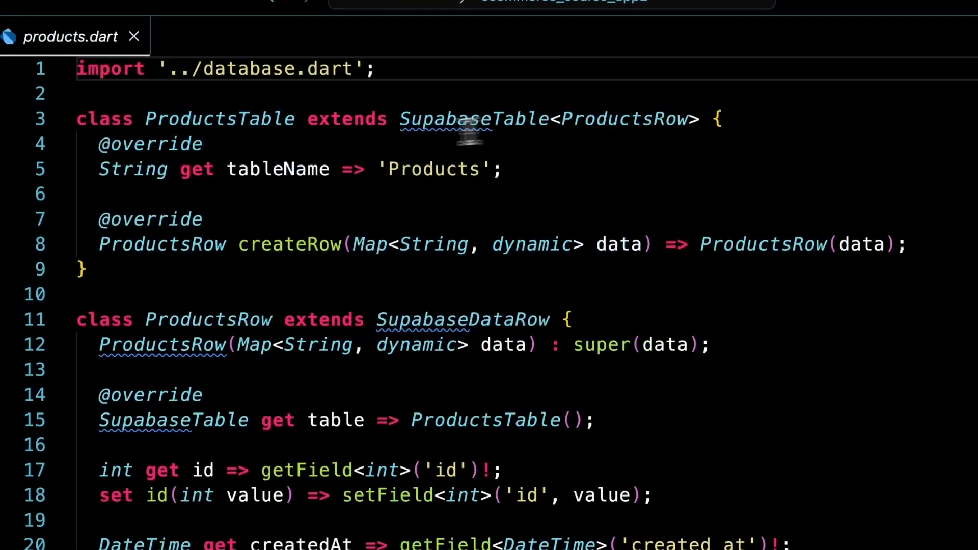
pyautogui.click(229, 120)
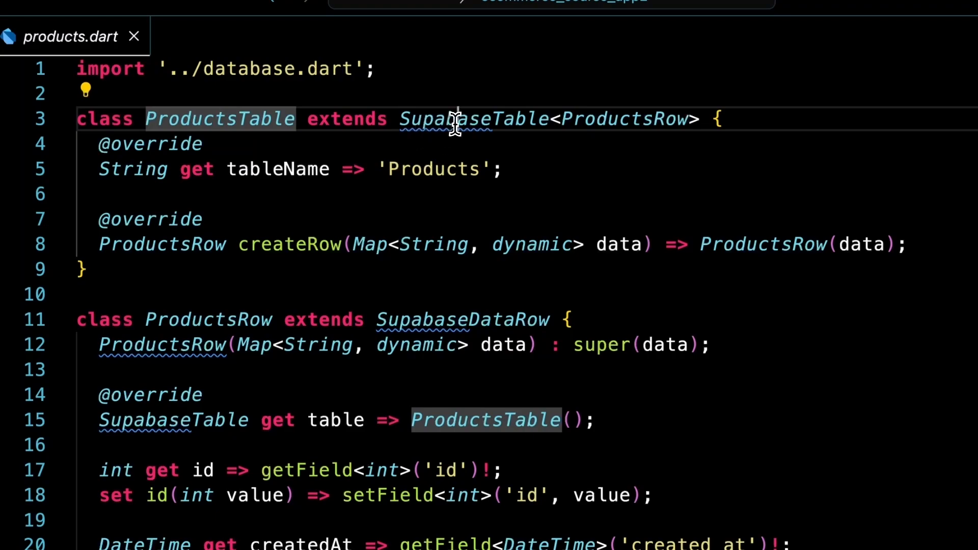
pyautogui.moveTo(469, 131)
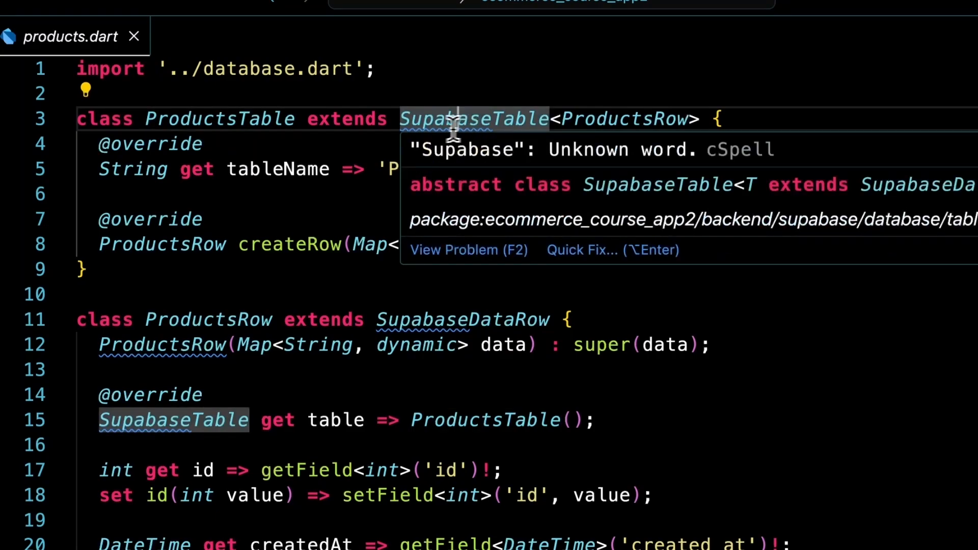
# Examine the ProductsRow class and its getters and setters for id, created_at, title, description and price.
pyautogui.scroll(-3, 306, 201)
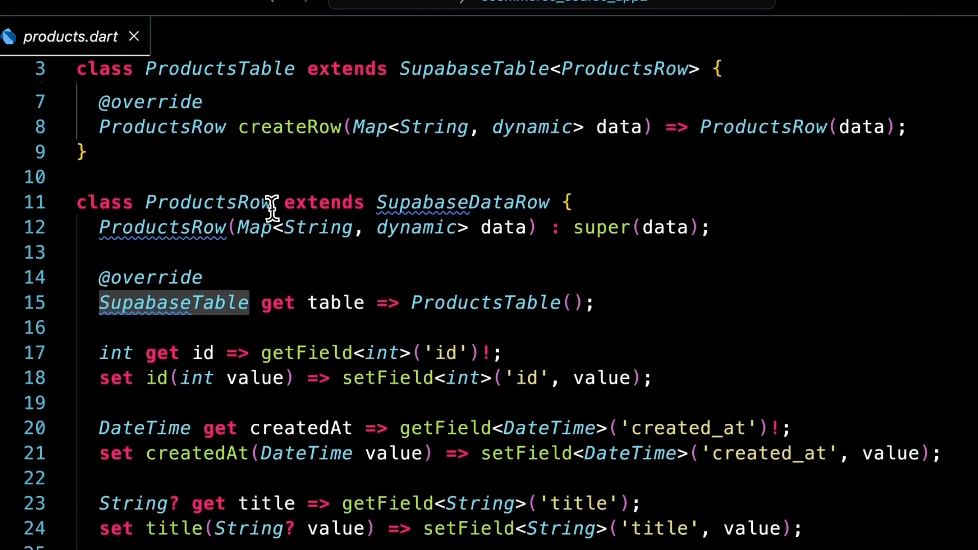
pyautogui.moveTo(247, 213)
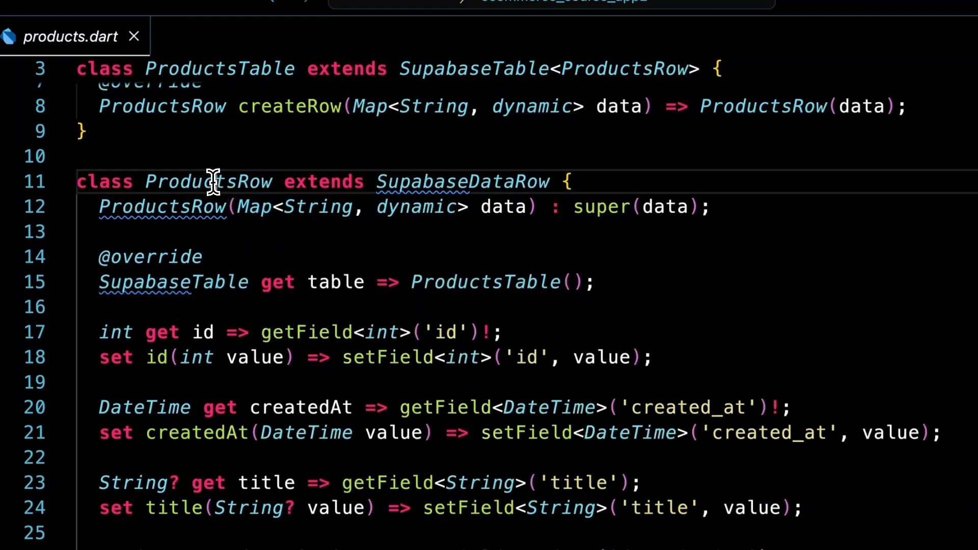
pyautogui.click(217, 182)
pyautogui.scroll(-2, 310, 270)
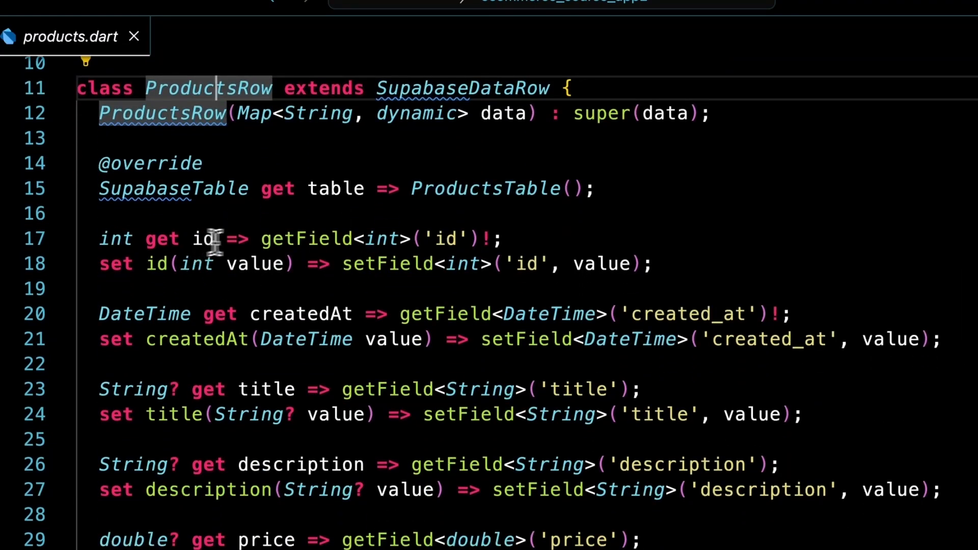
pyautogui.click(455, 239)
pyautogui.scroll(-2, 539, 288)
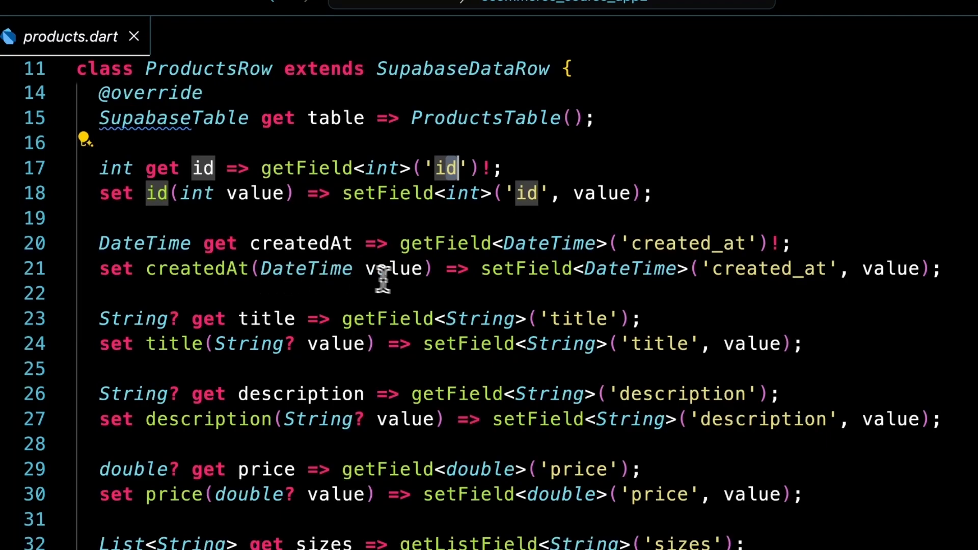
pyautogui.moveTo(372, 282)
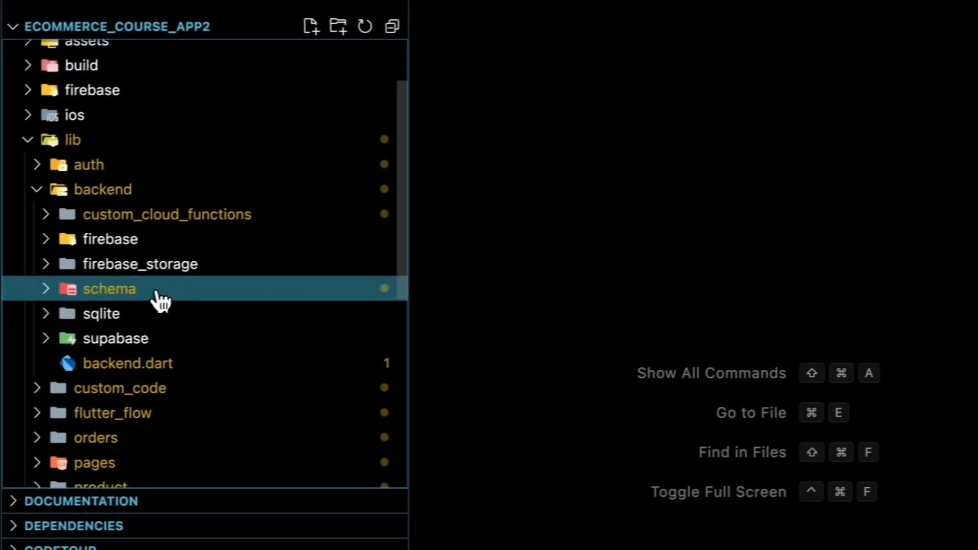
# Expand the schema folder under lib/backend and open orders_record.dart.
pyautogui.click(157, 290)
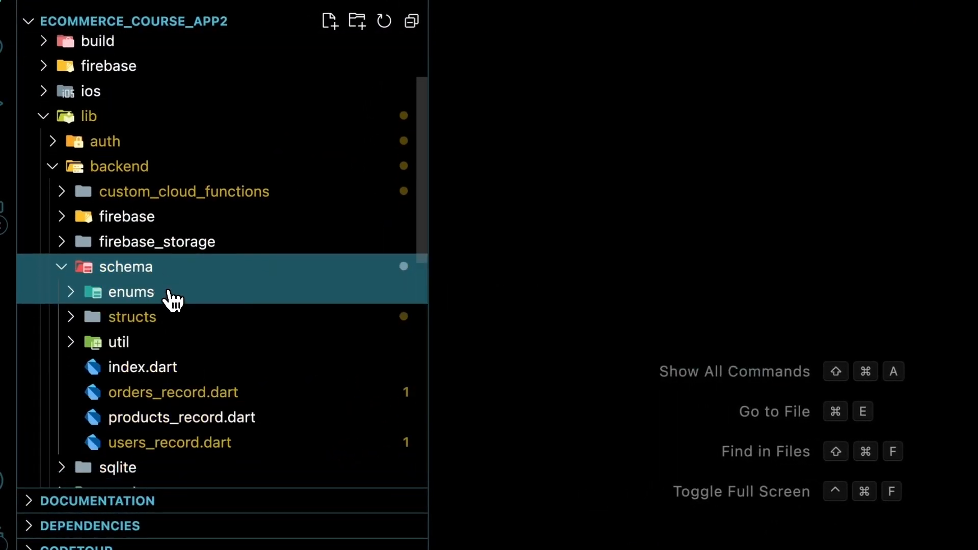
pyautogui.scroll(-3, 173, 301)
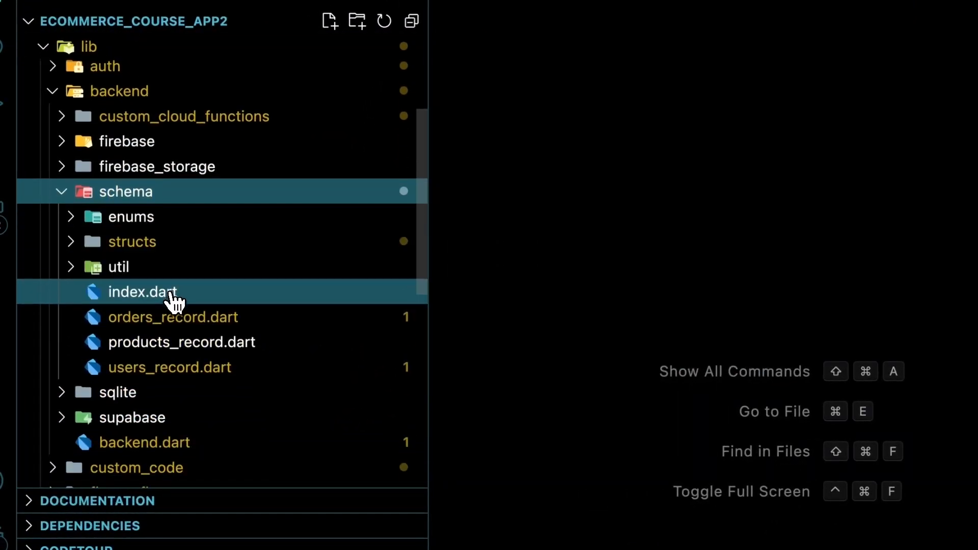
pyautogui.click(204, 327)
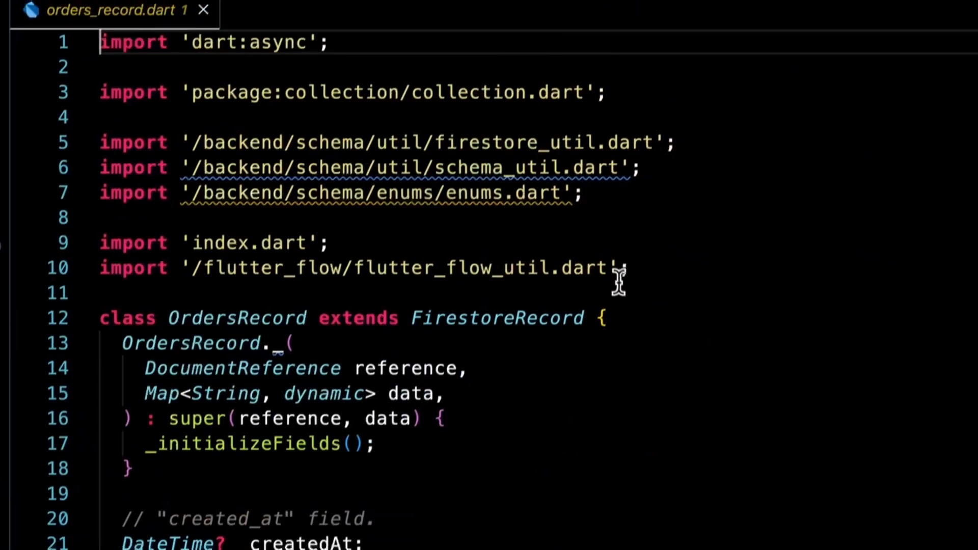
# Examine the OrdersRecord class declaration, its created_at field and the _initializeFields method.
pyautogui.scroll(-3, 510, 313)
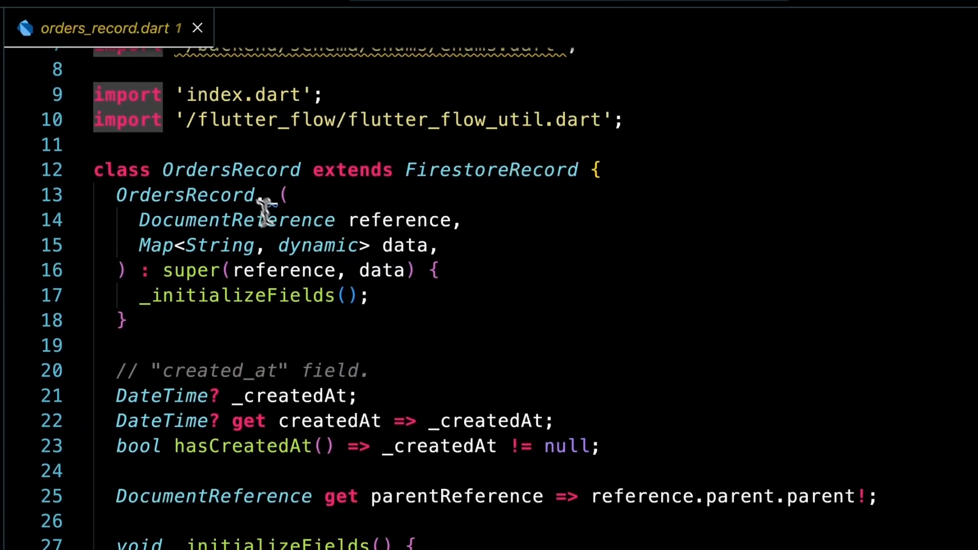
pyautogui.click(233, 170)
pyautogui.scroll(-2, 387, 329)
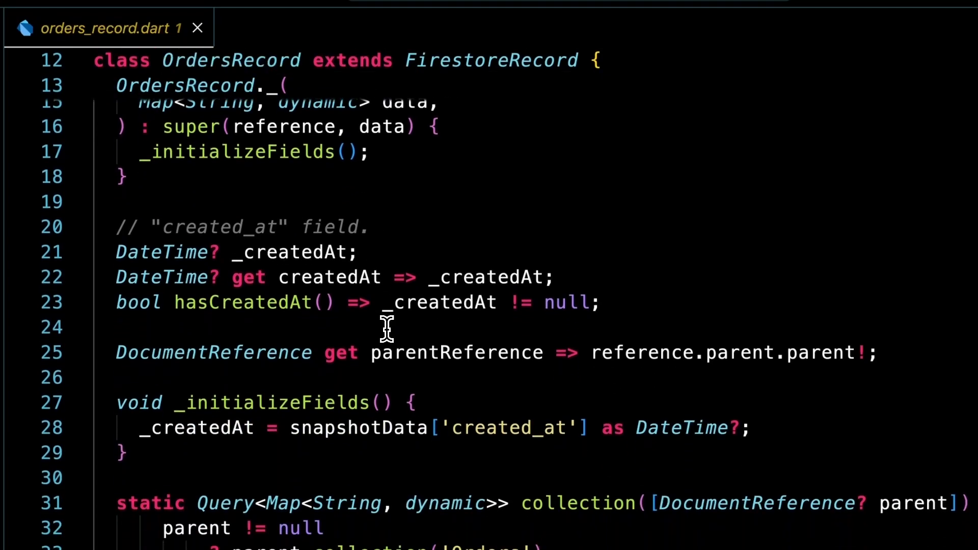
pyautogui.scroll(2, 266, 139)
pyautogui.scroll(-3, 258, 188)
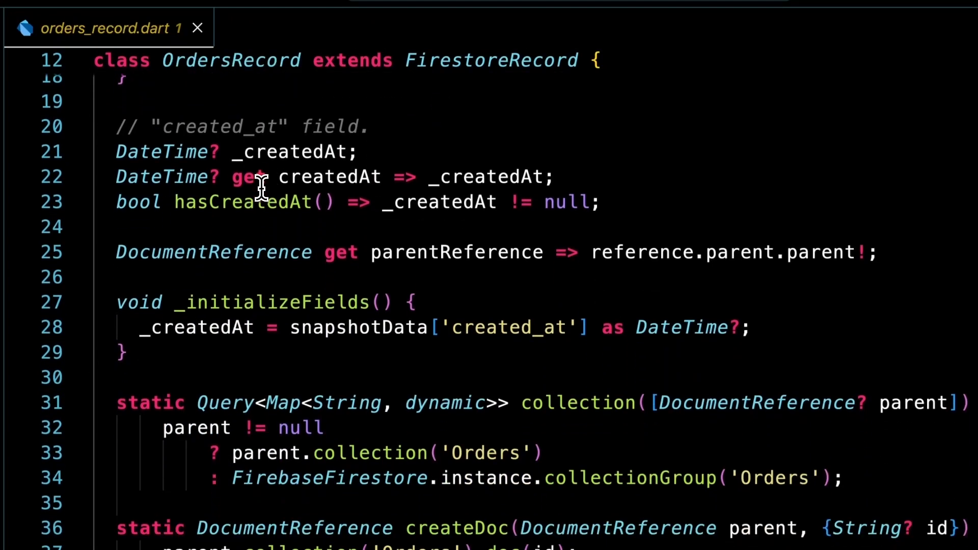
pyautogui.click(356, 127)
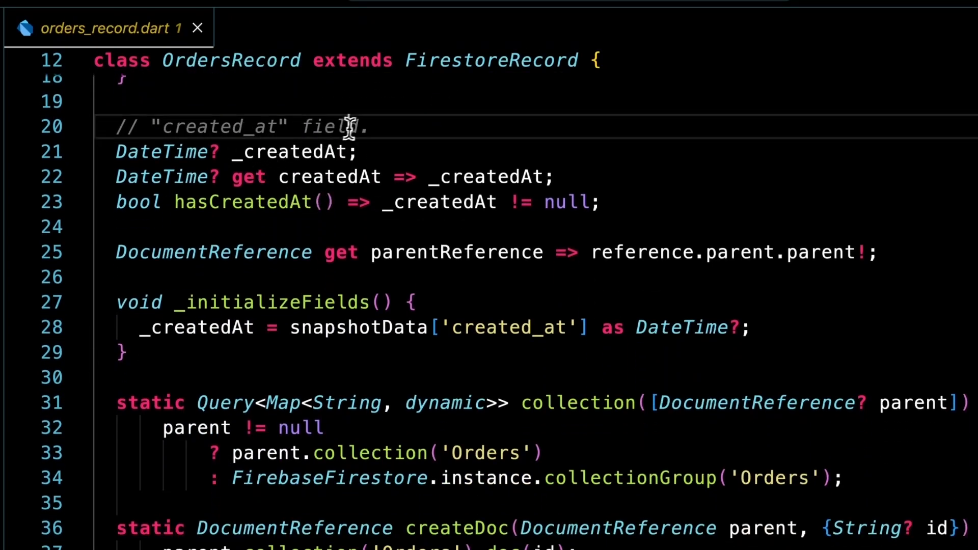
pyautogui.scroll(-4, 423, 244)
pyautogui.scroll(-1, 385, 240)
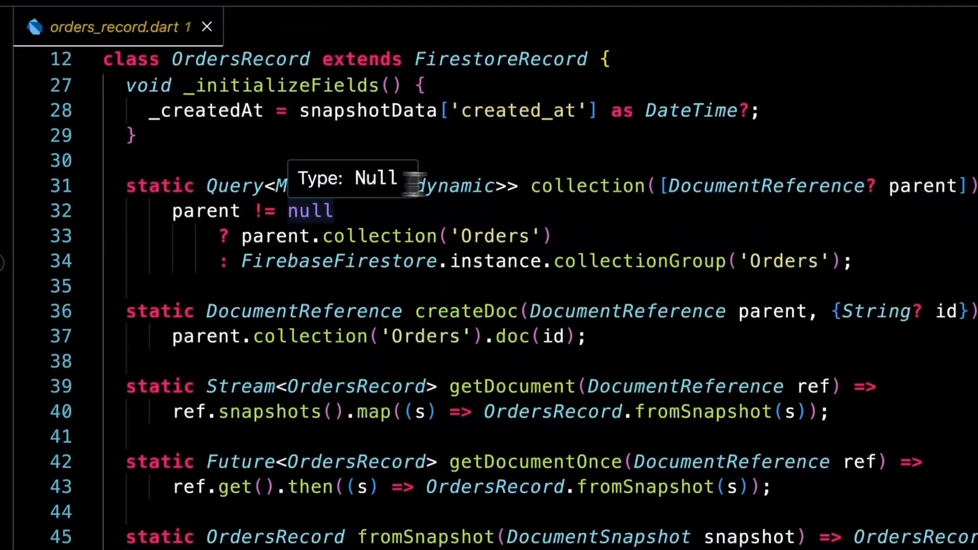
# Examine OrdersRecord's static collection query and its FirebaseFirestore.instance.collectionGroup('Orders') call.
pyautogui.click(542, 186)
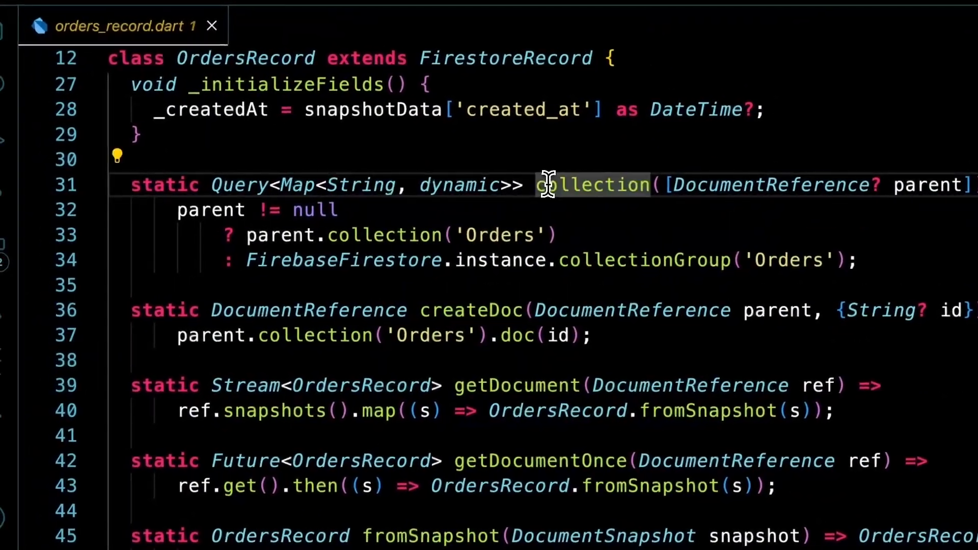
pyautogui.click(229, 186)
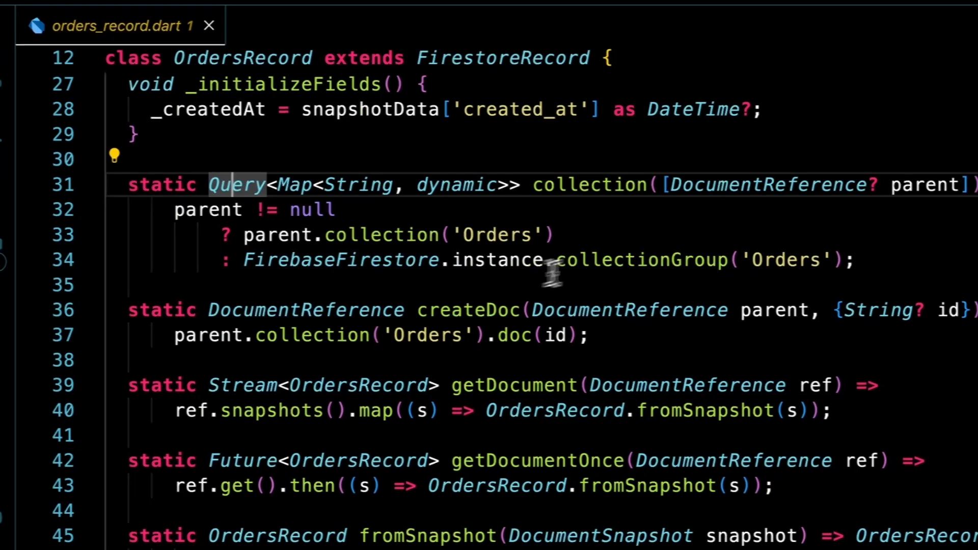
pyautogui.click(593, 191)
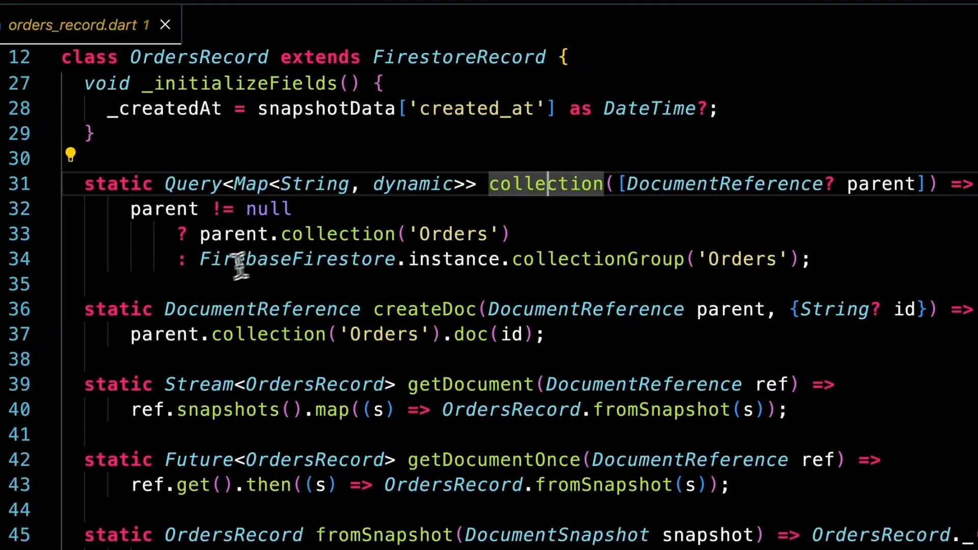
pyautogui.click(265, 261)
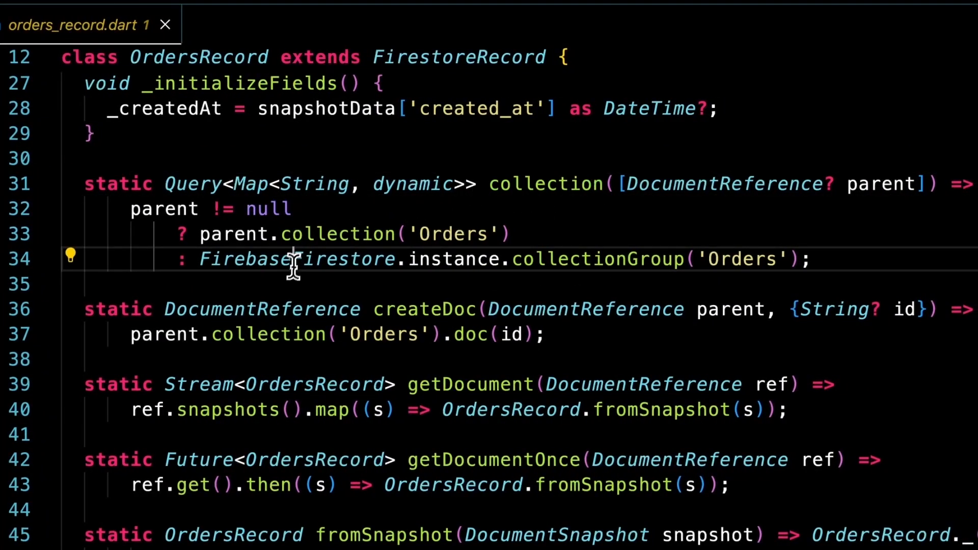
pyautogui.click(415, 264)
pyautogui.click(565, 260)
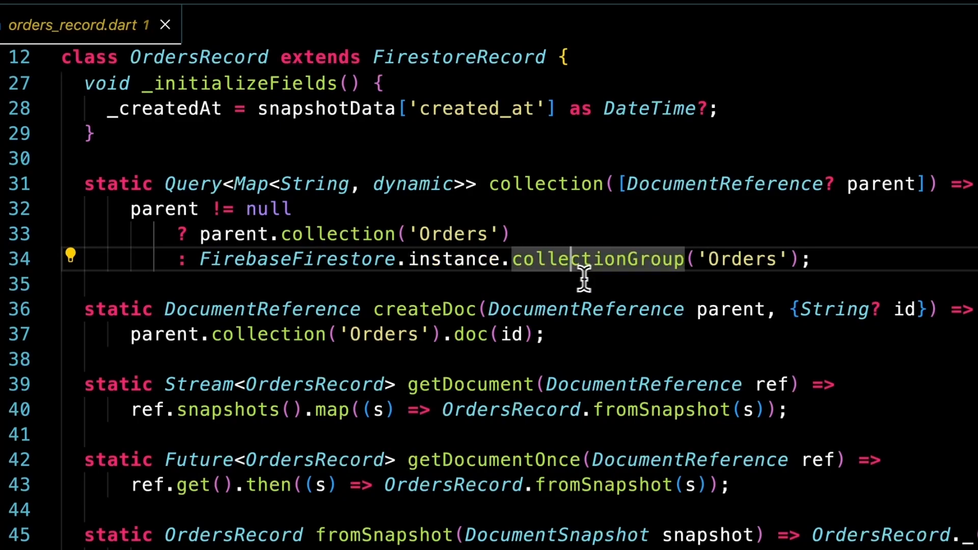
pyautogui.click(794, 259)
pyautogui.click(764, 249)
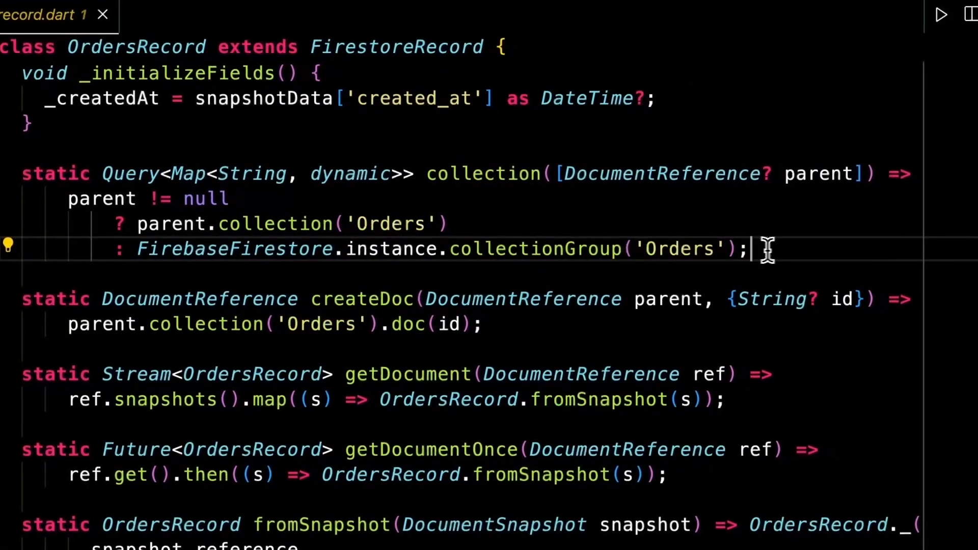
pyautogui.click(560, 255)
pyautogui.click(797, 248)
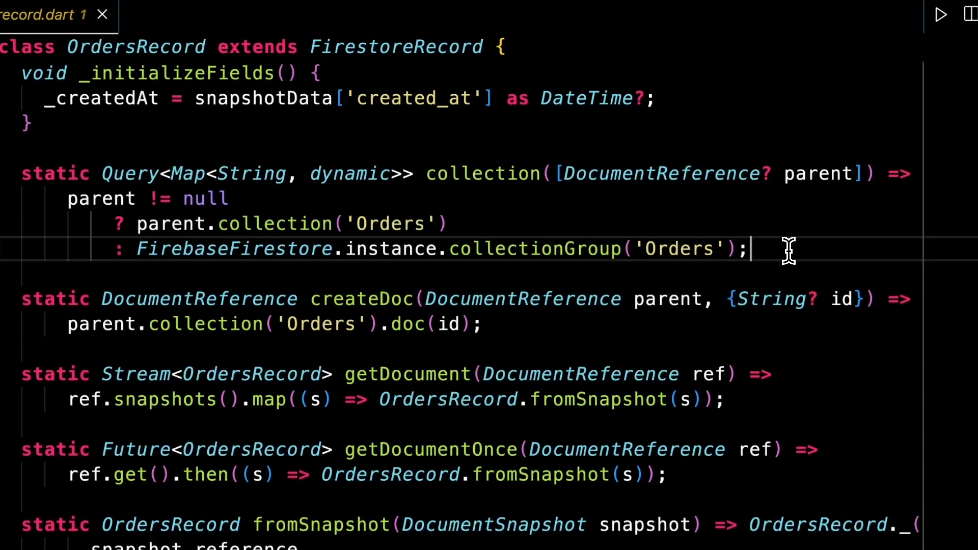
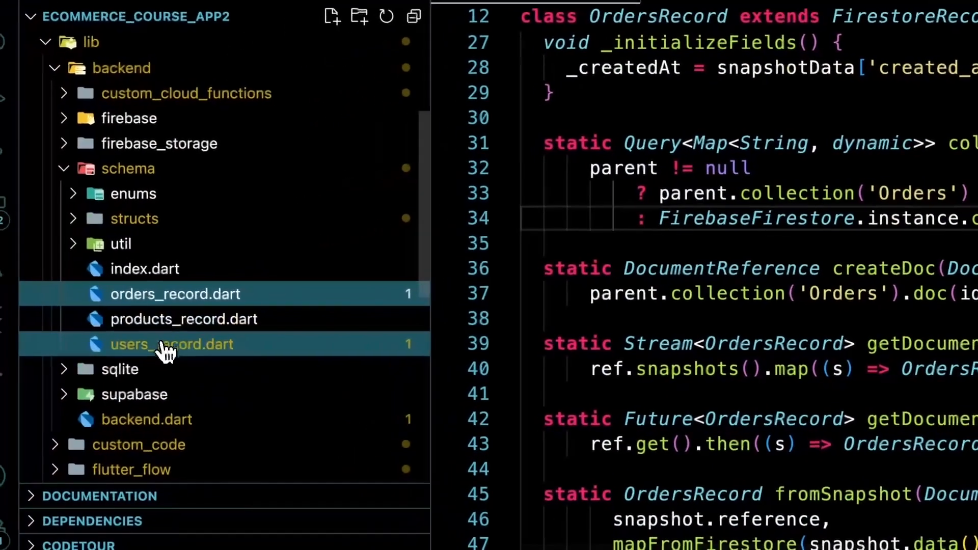
# Open products_record.dart from the schema folder and examine the ProductsRecord class's title, description, price and images fields.
pyautogui.click(163, 321)
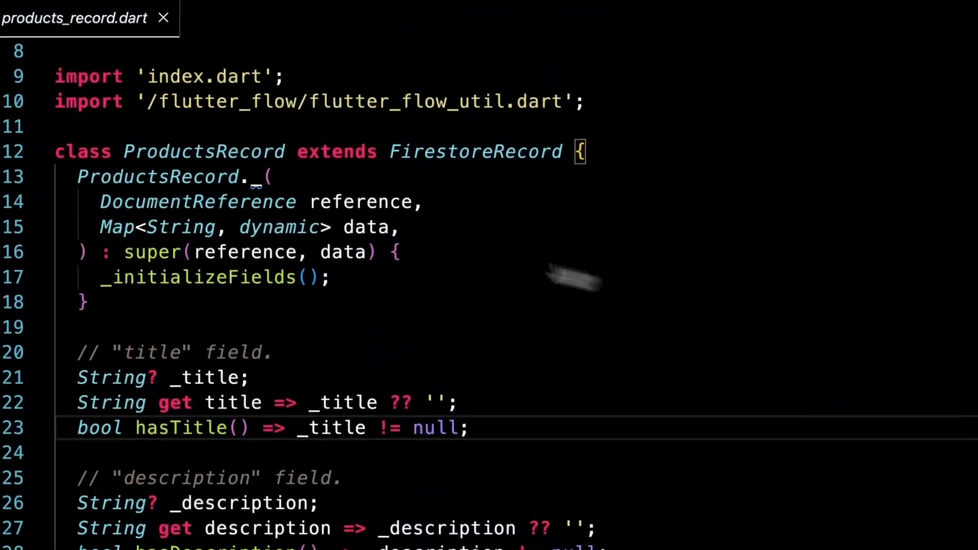
pyautogui.scroll(-2, 529, 265)
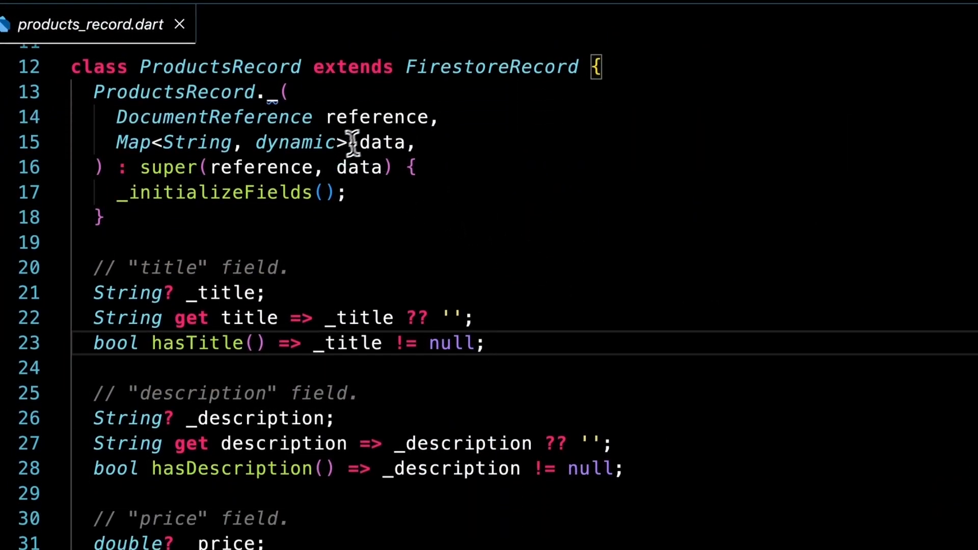
pyautogui.scroll(-2, 353, 144)
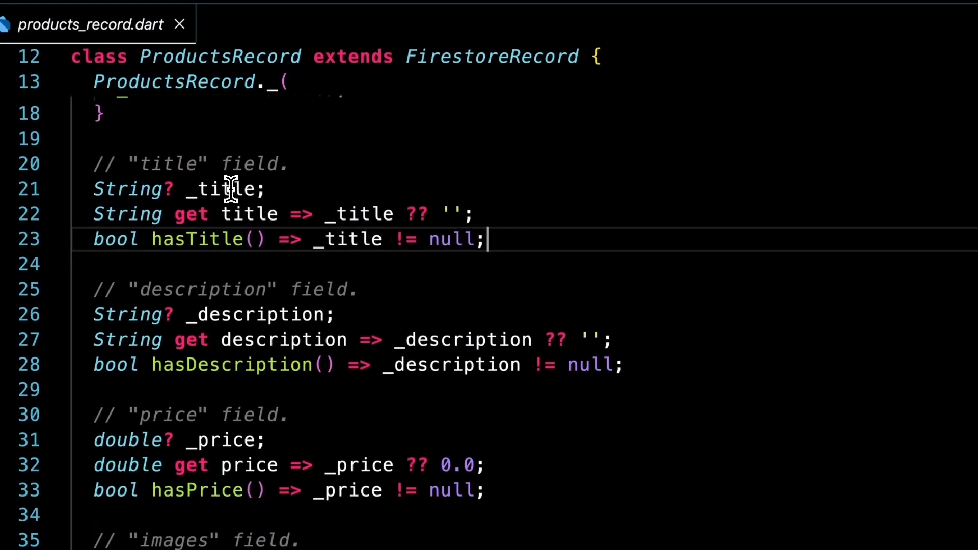
pyautogui.scroll(-2, 305, 235)
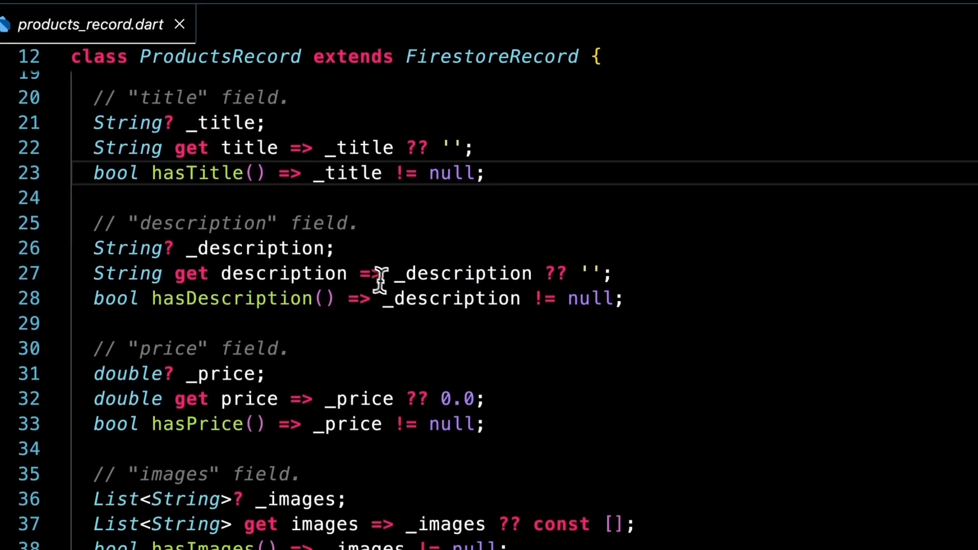
# Examine ProductsRecord's images and sizes fields and how _initializeFields reads each value from snapshotData.
pyautogui.scroll(-2, 357, 249)
pyautogui.scroll(-3, 375, 249)
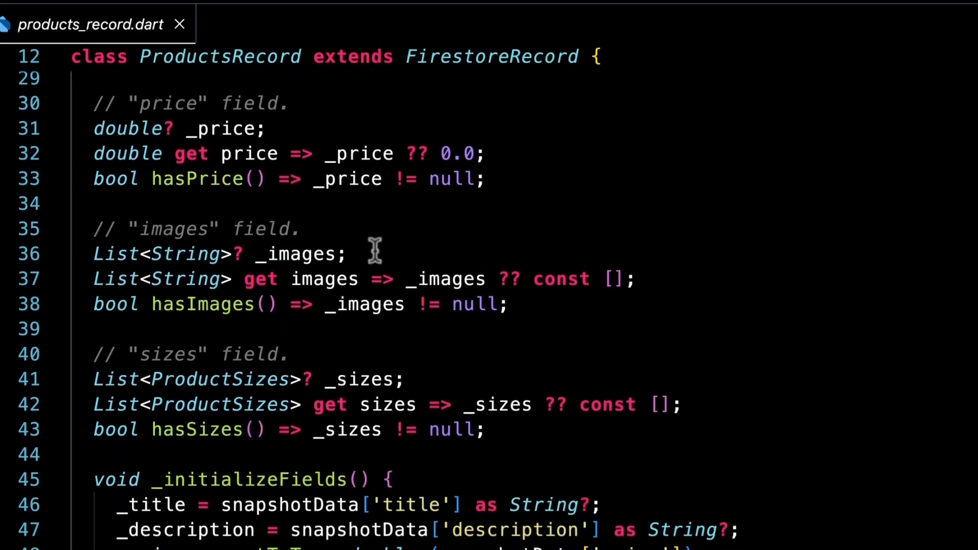
pyautogui.click(203, 302)
pyautogui.scroll(-2, 397, 326)
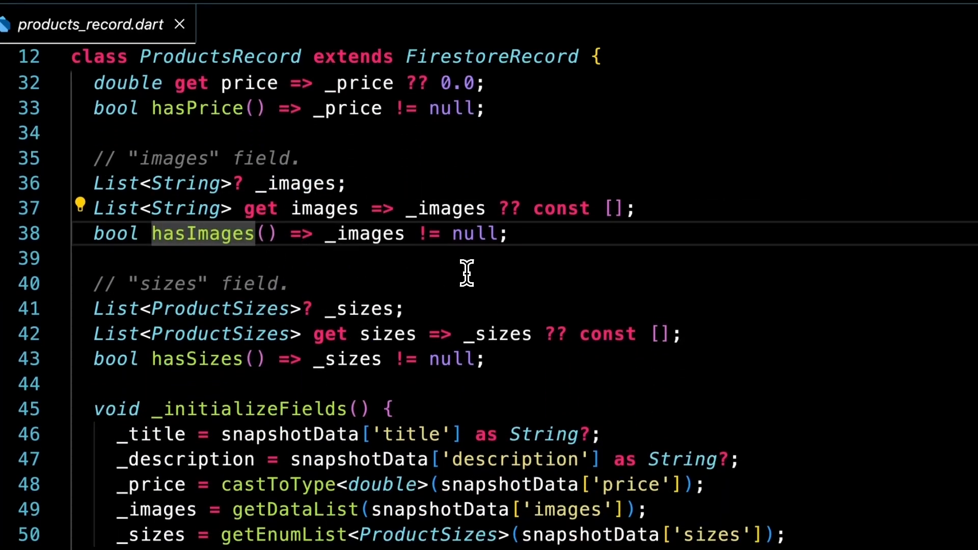
pyautogui.scroll(-2, 467, 273)
pyautogui.scroll(-4, 306, 285)
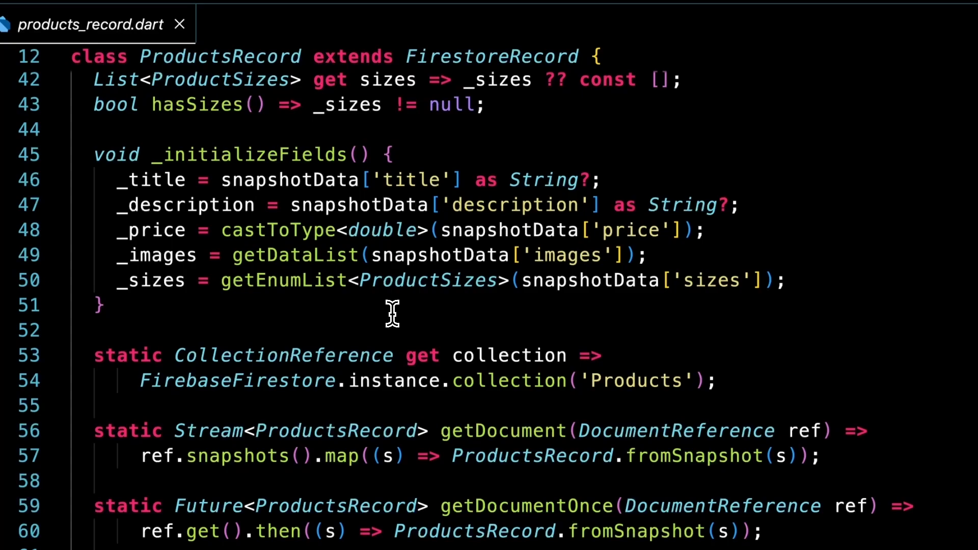
# Examine ProductsRecord's static collection getter and its FirebaseFirestore.instance.collection('Products') call.
pyautogui.scroll(-3, 398, 309)
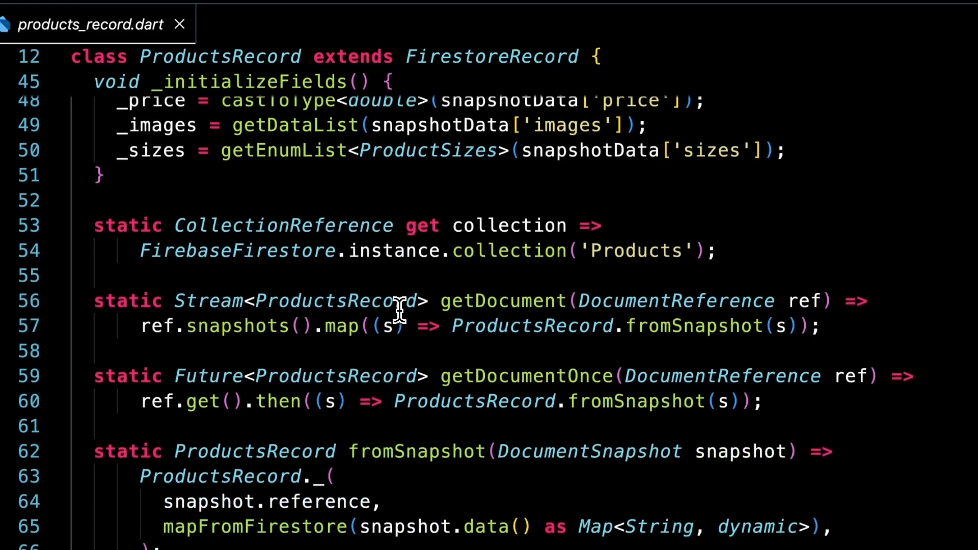
pyautogui.click(288, 206)
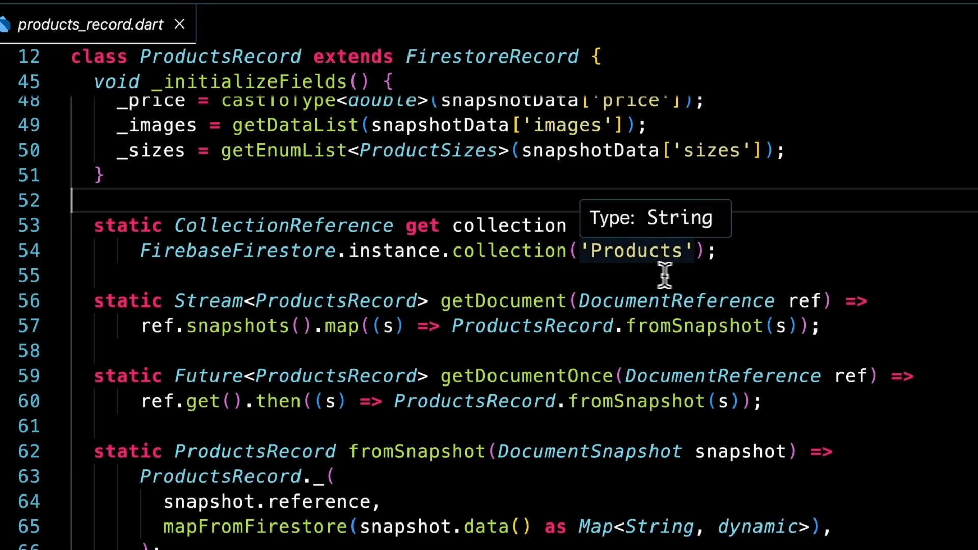
pyautogui.click(766, 253)
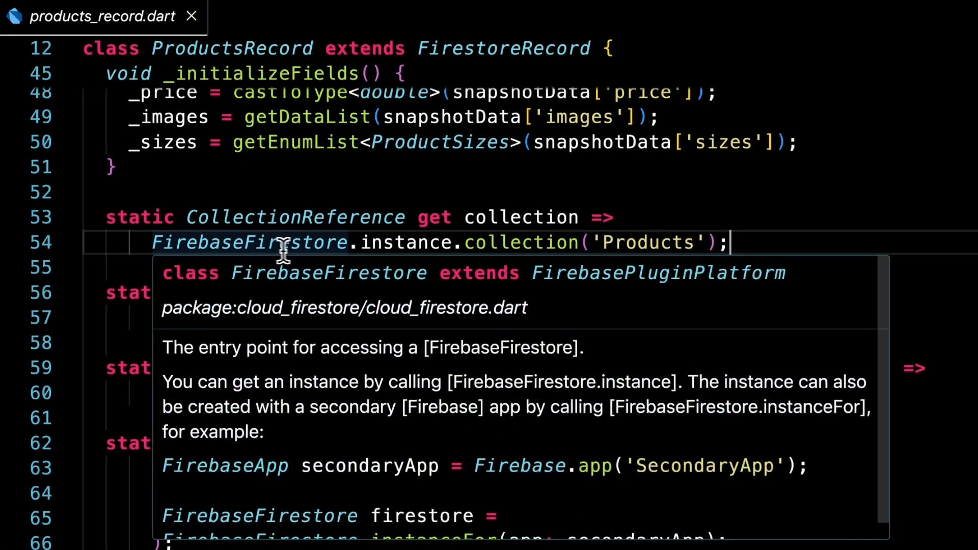
pyautogui.moveTo(417, 249)
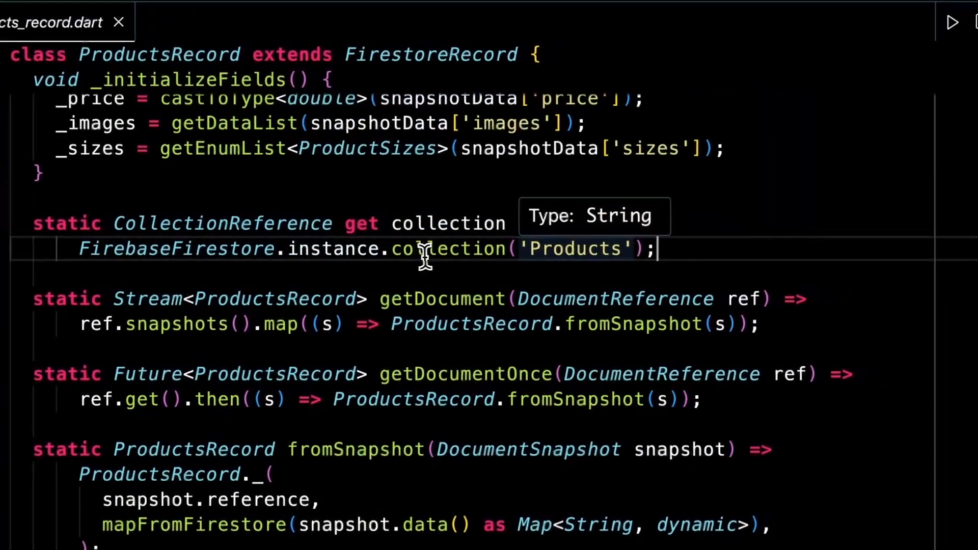
pyautogui.click(588, 252)
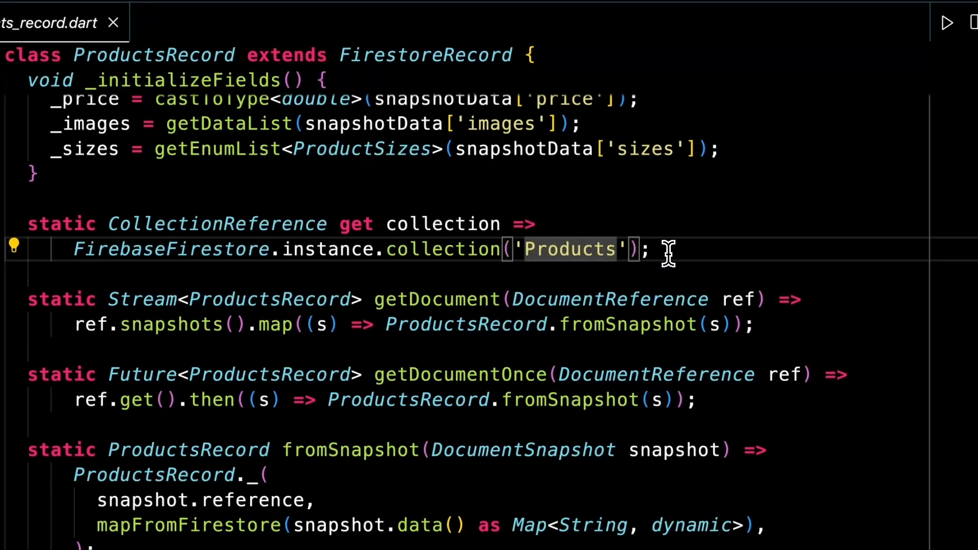
# Examine the getDocument method, its DocumentReference parameter, the fromSnapshot mapping and the Stream return type.
pyautogui.scroll(-2, 686, 253)
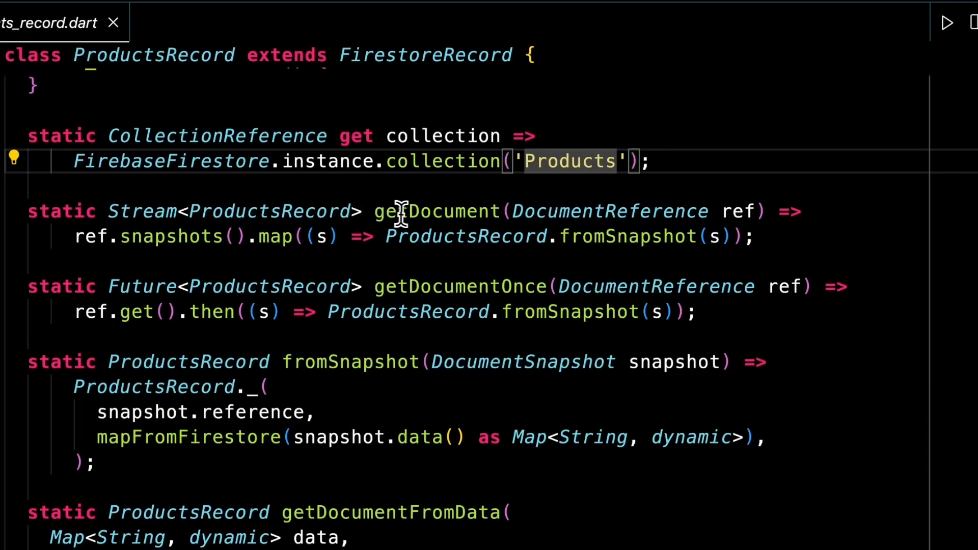
pyautogui.click(423, 211)
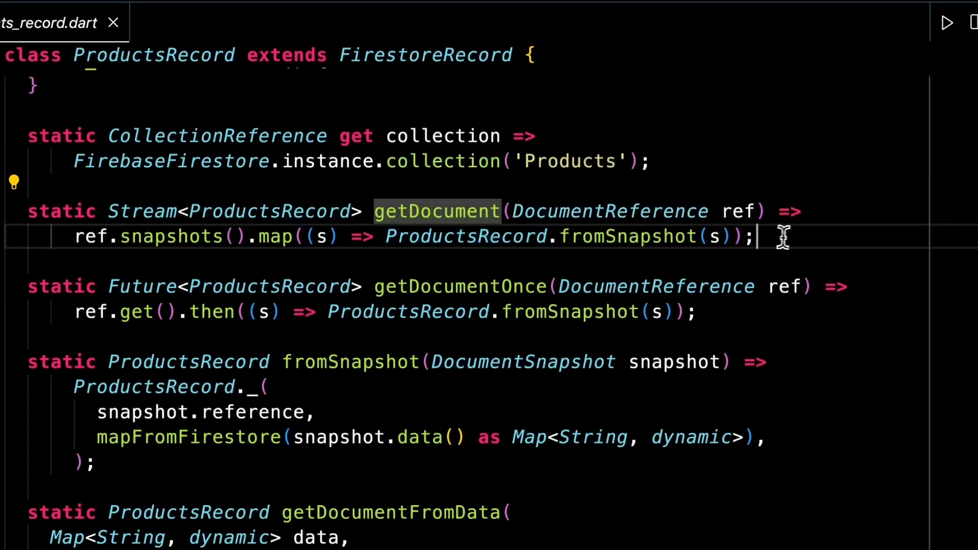
pyautogui.click(746, 212)
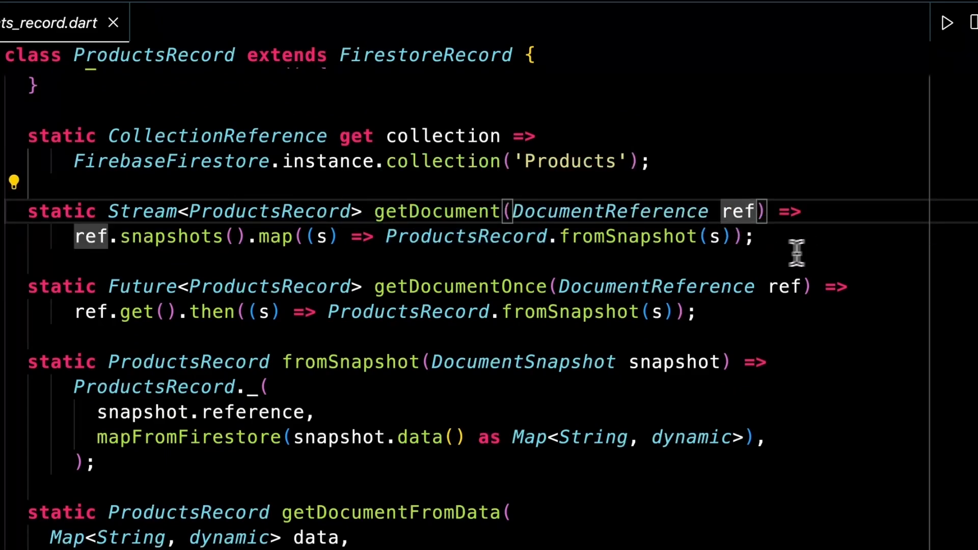
pyautogui.click(627, 236)
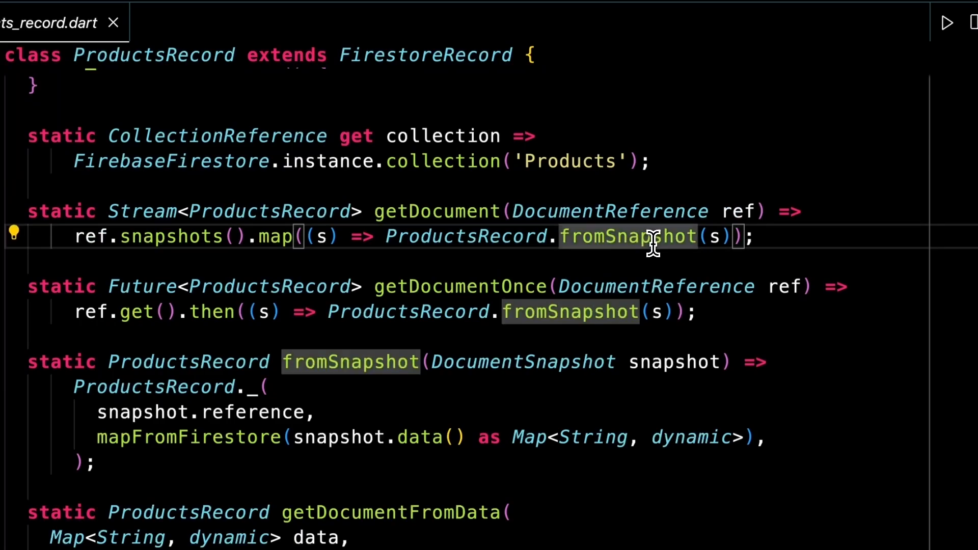
pyautogui.click(105, 211)
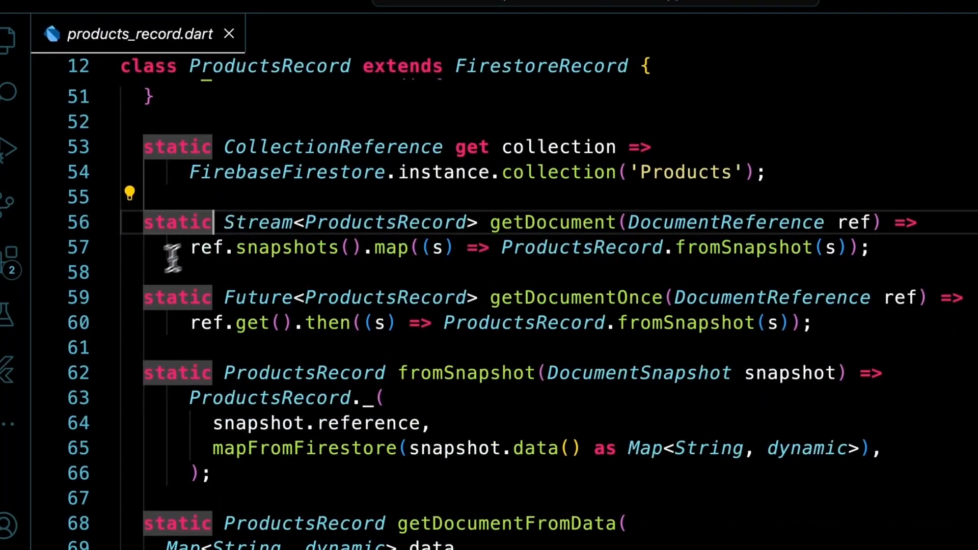
# Examine the getDocumentOnce method, its ref.get() call and its Future return type.
pyautogui.click(127, 267)
pyautogui.scroll(-2, 132, 265)
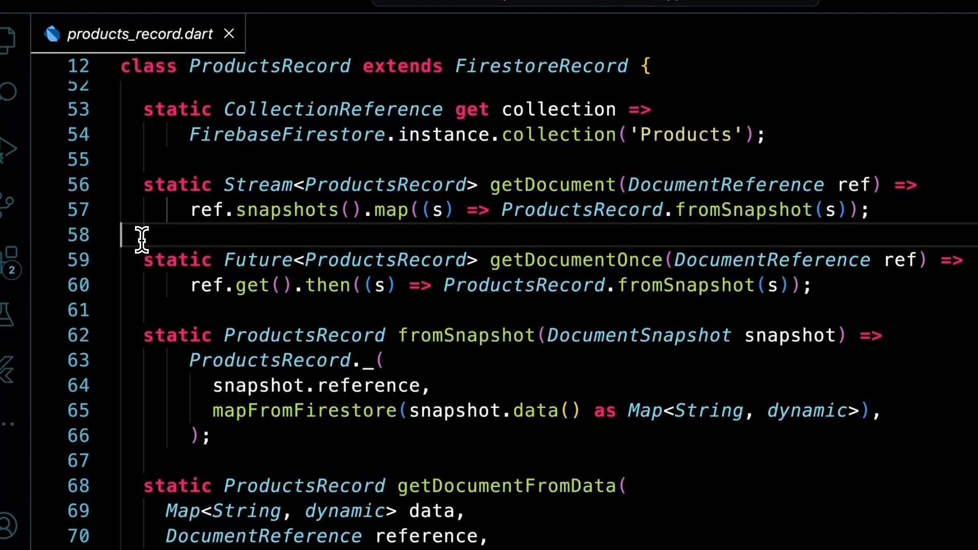
pyautogui.scroll(-1, 142, 239)
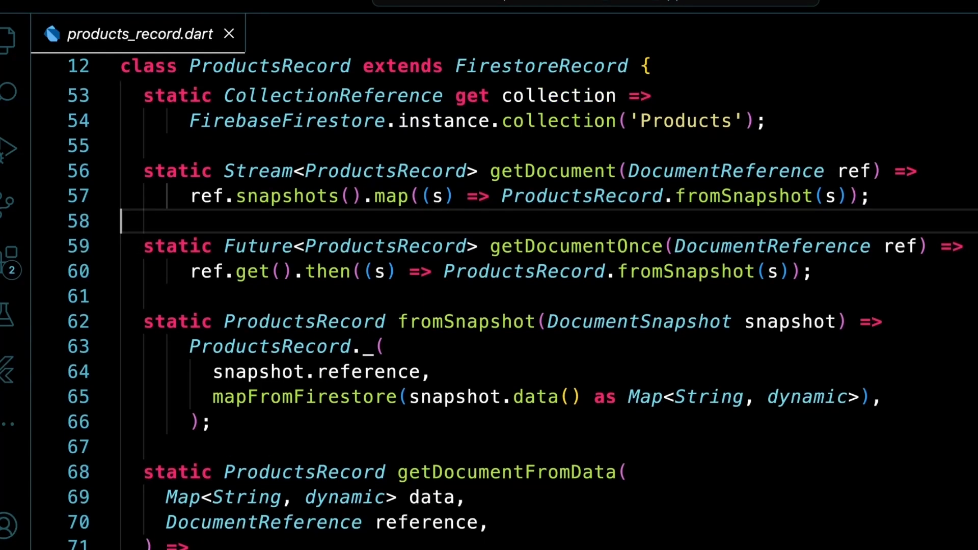
pyautogui.click(586, 247)
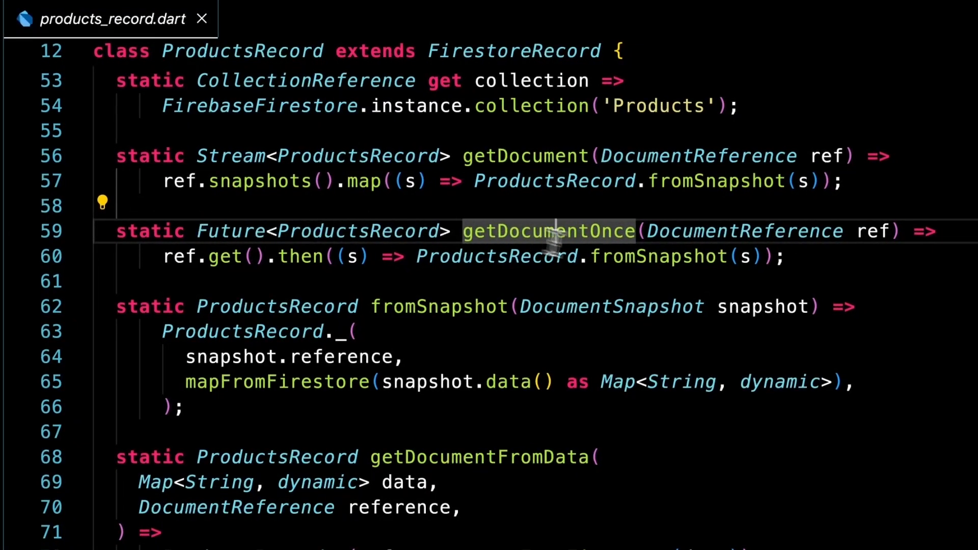
pyautogui.click(668, 258)
pyautogui.click(239, 256)
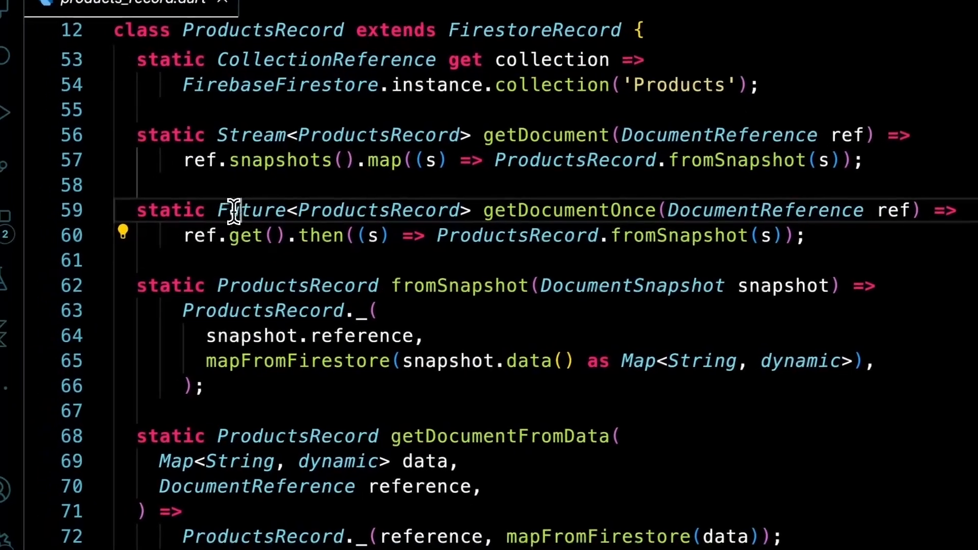
pyautogui.click(201, 229)
# Review the fromSnapshot and getDocumentFromData methods, the overrides and toDebugSerializableMap in ProductsRecord.
pyautogui.scroll(-5, 122, 258)
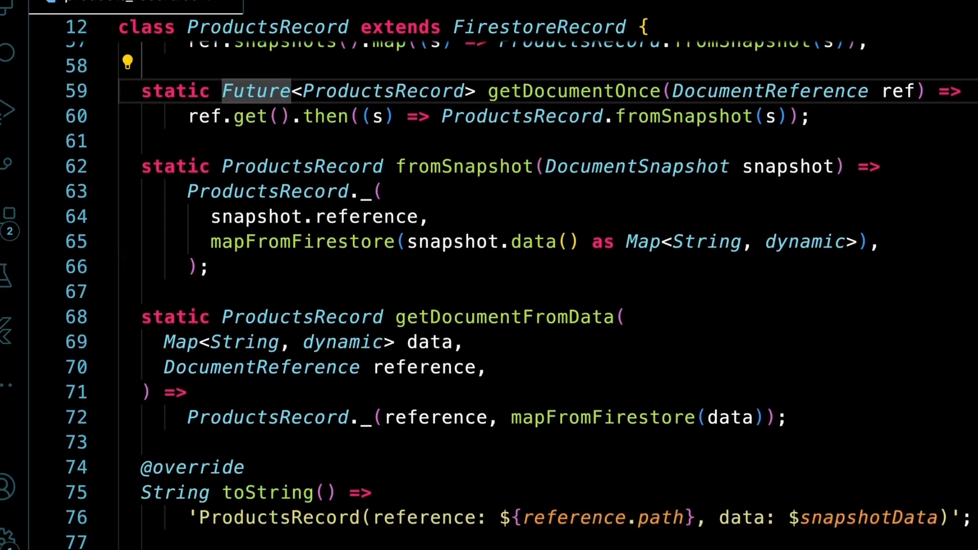
pyautogui.scroll(-8, 125, 257)
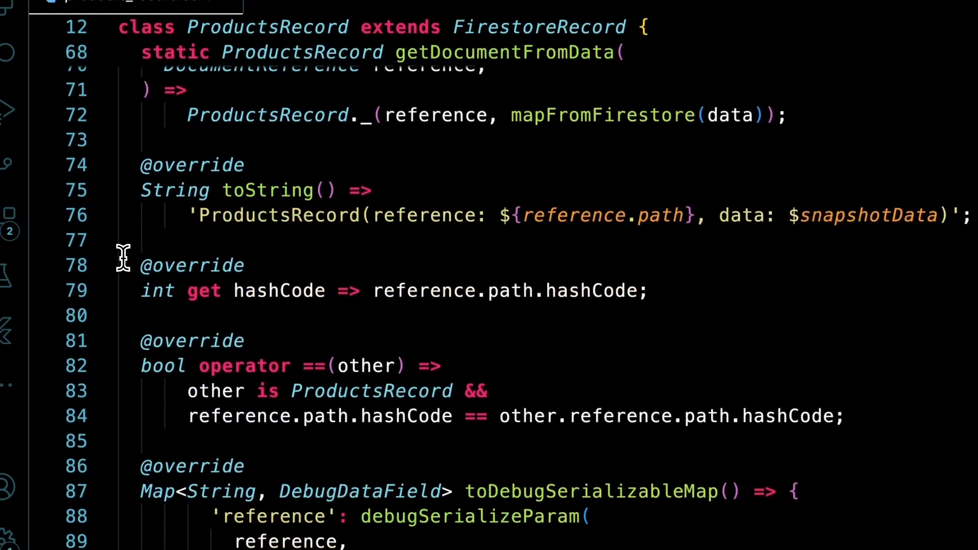
pyautogui.scroll(-6, 125, 257)
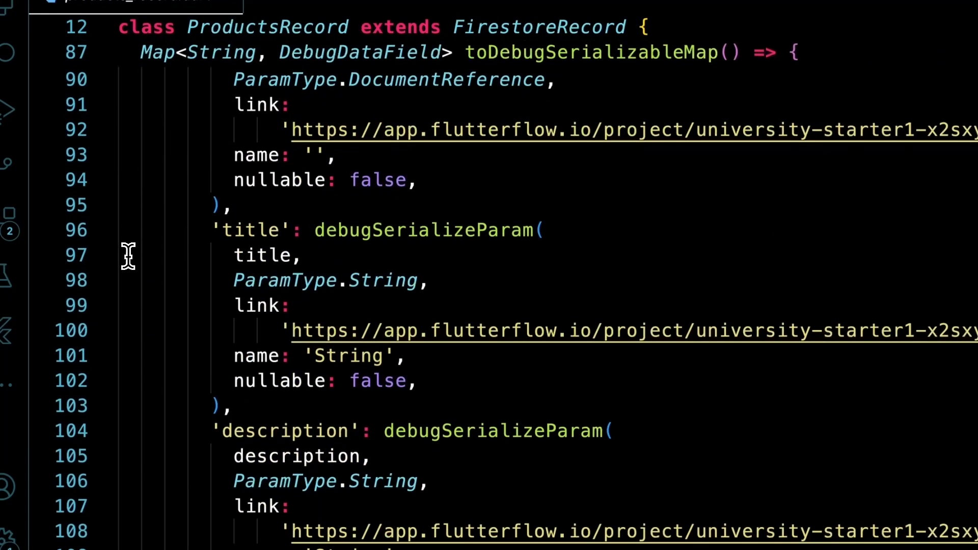
pyautogui.scroll(3, 127, 255)
pyautogui.scroll(-10, 128, 255)
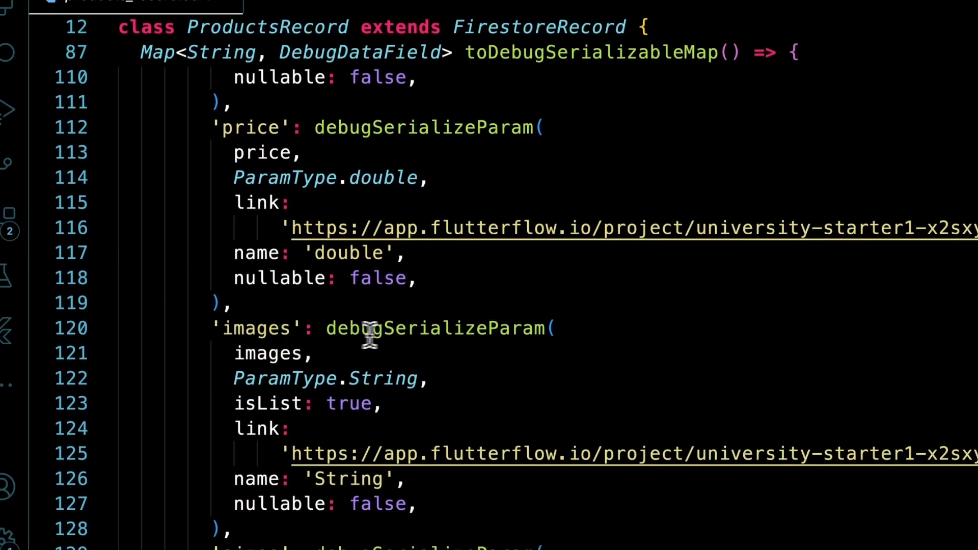
pyautogui.scroll(-7, 324, 349)
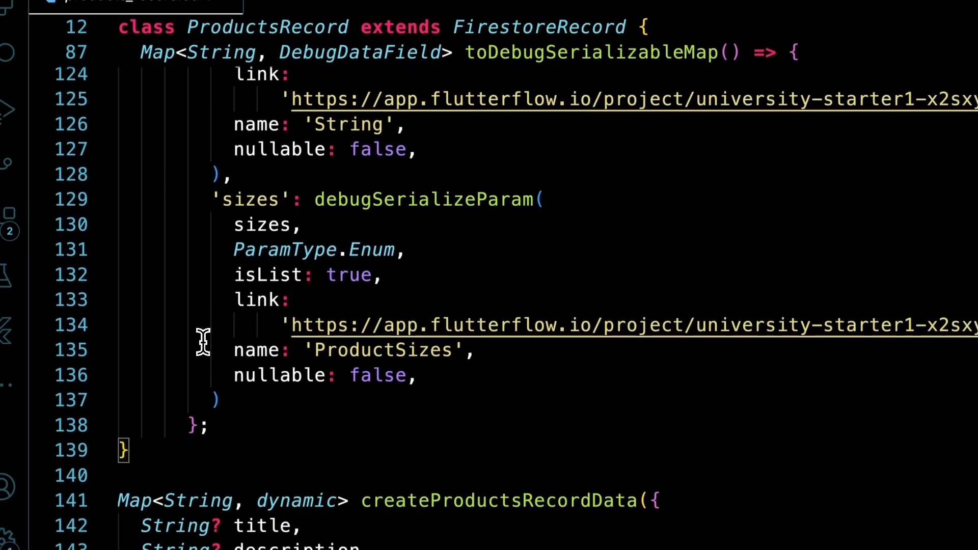
# Examine the createProductsRecordData function with its mapToFirestore call, and the ProductsRecordDocumentEquality class below it.
pyautogui.scroll(-5, 196, 304)
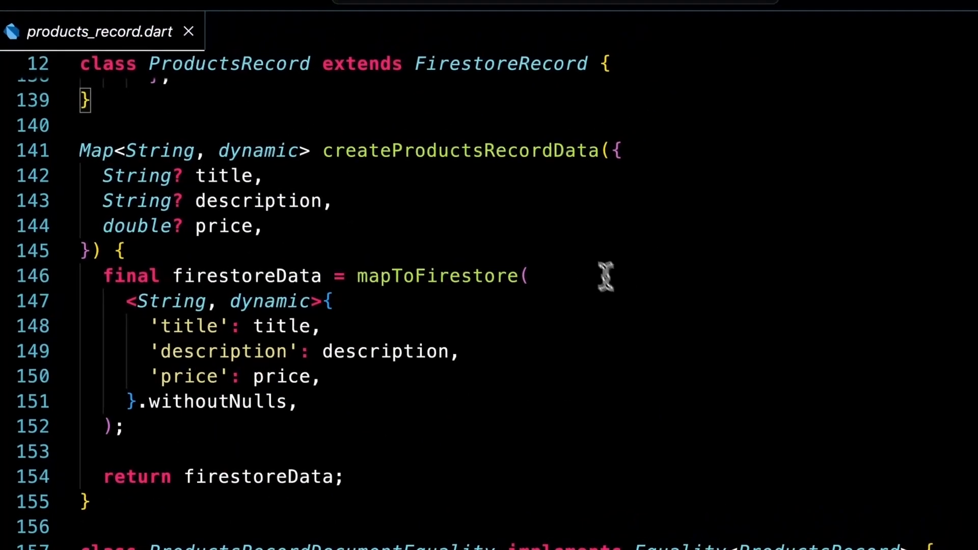
pyautogui.moveTo(451, 162)
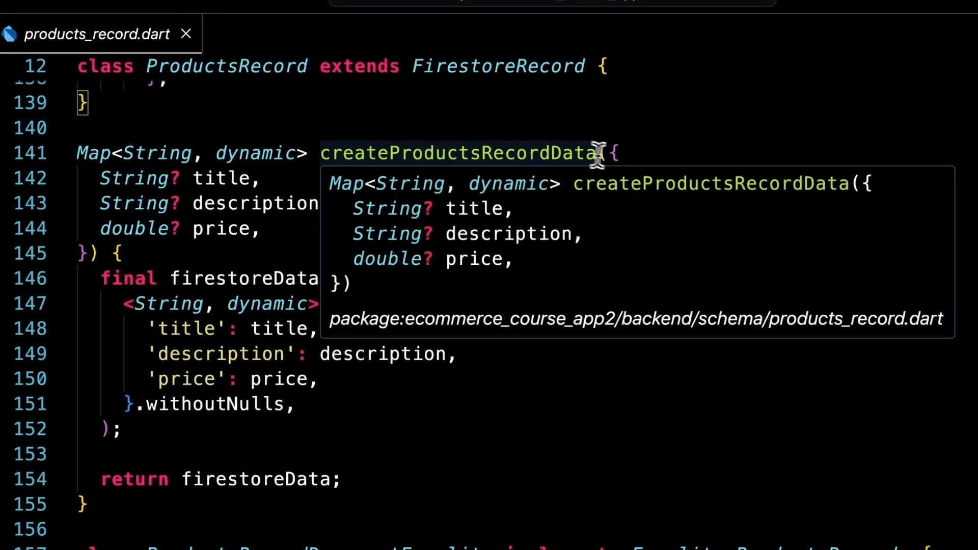
pyautogui.click(650, 153)
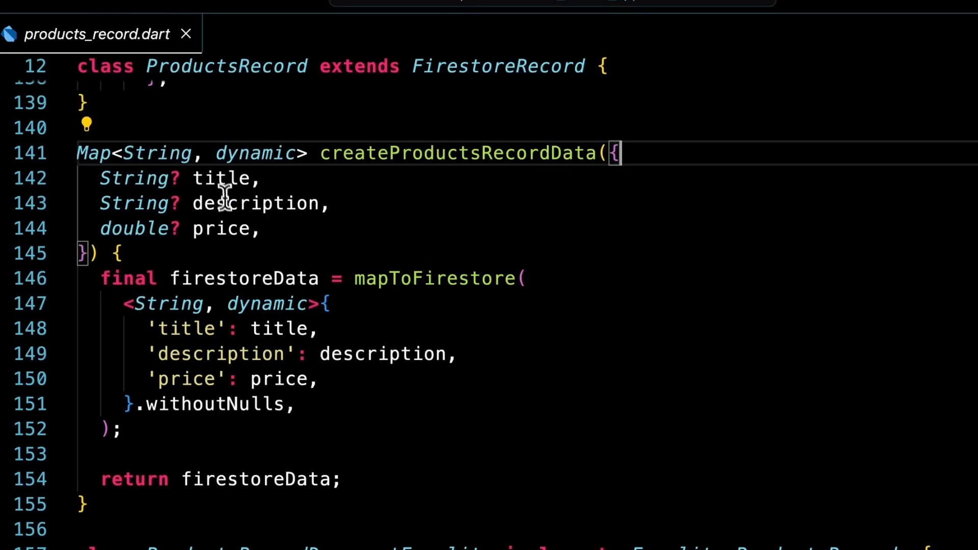
pyautogui.scroll(-1, 357, 239)
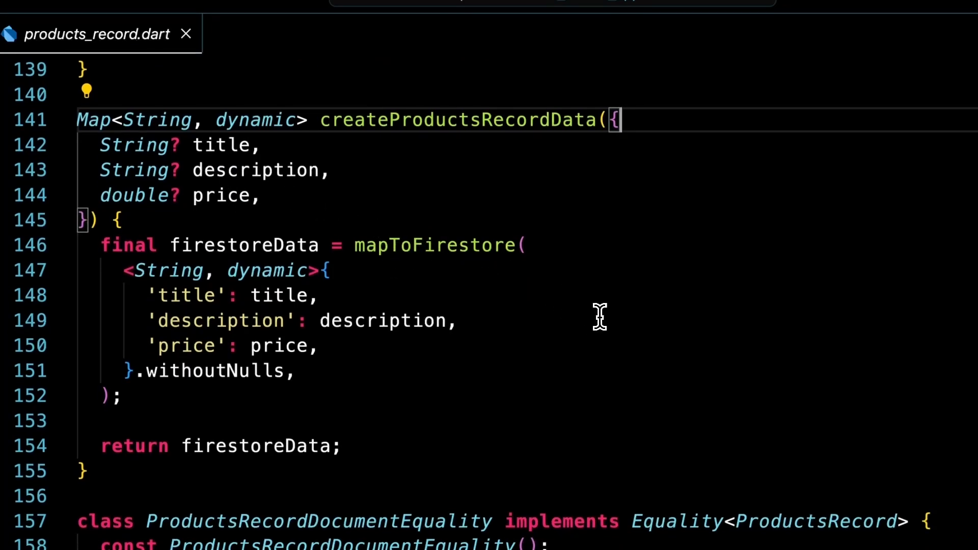
pyautogui.scroll(-3, 509, 354)
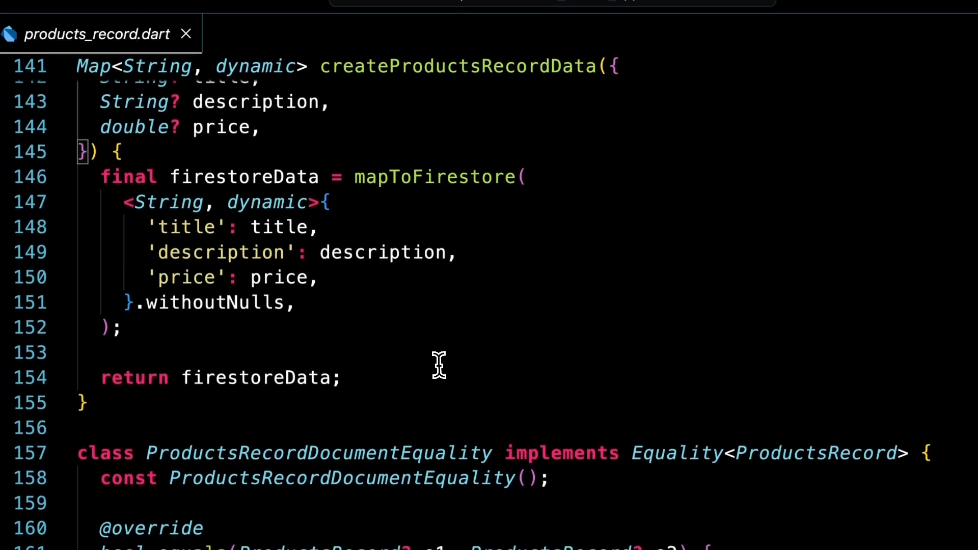
pyautogui.scroll(-3, 405, 356)
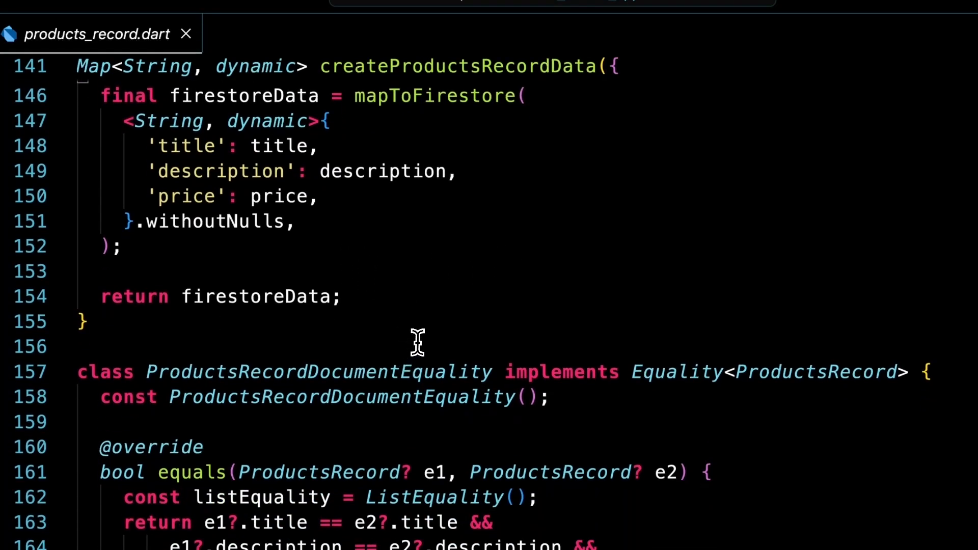
pyautogui.scroll(-3, 417, 343)
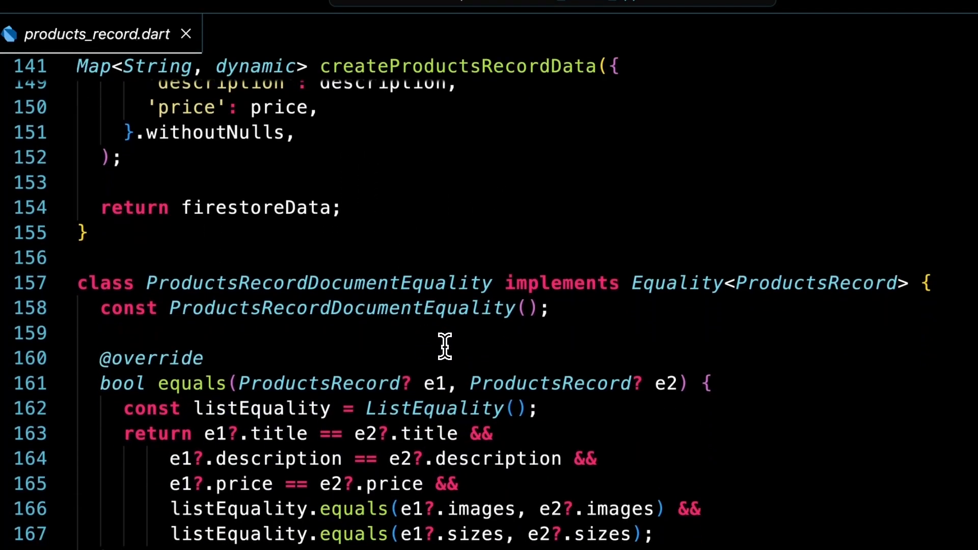
# Close products_record.dart, collapse the schema folder and open product_list_page_widget.dart from lib/product/product_list_page.
pyautogui.press('super+w')
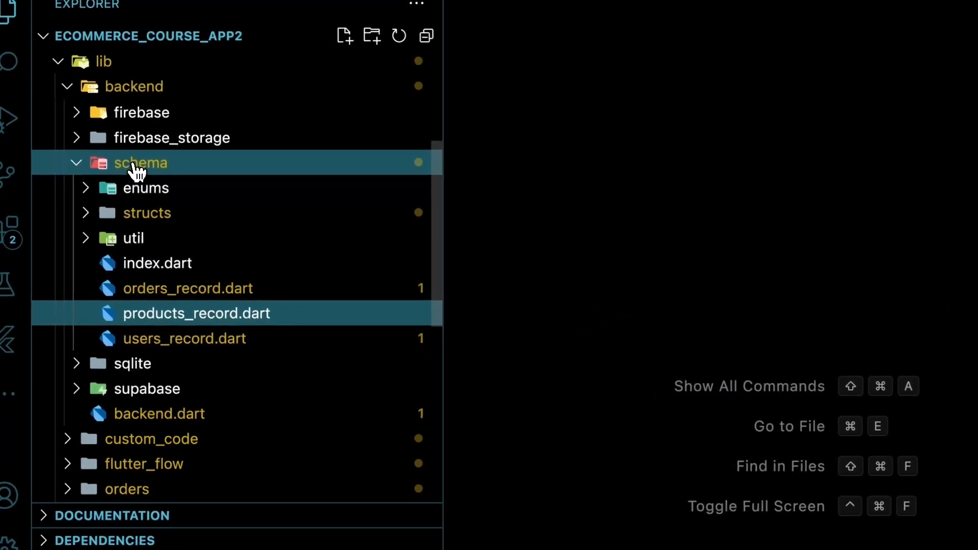
pyautogui.click(137, 172)
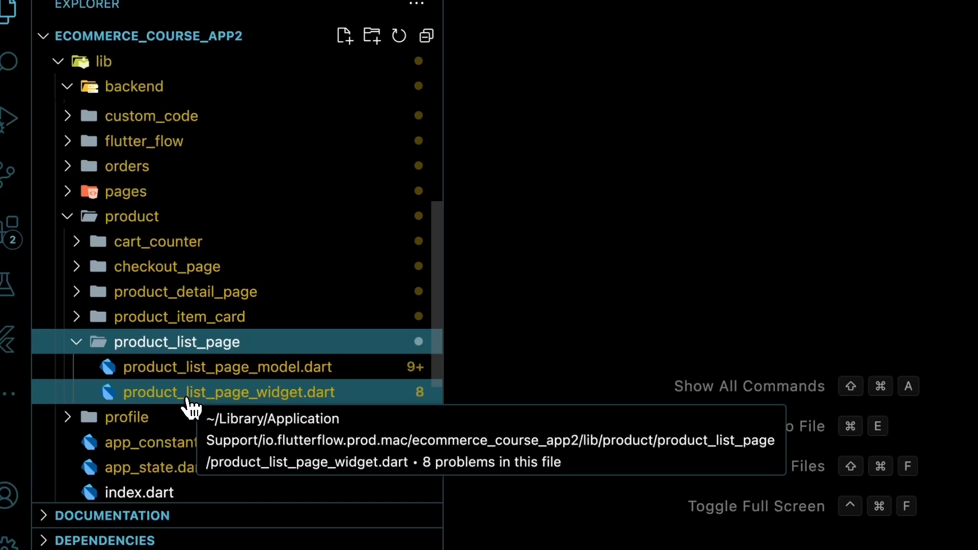
pyautogui.click(189, 399)
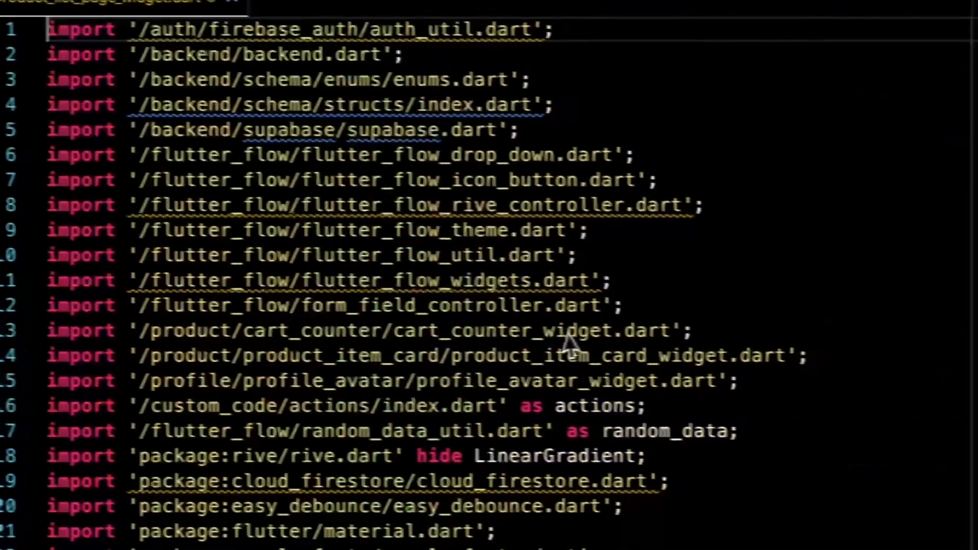
# Search the product list page code for "listview" and locate the StreamBuilder above the first listViewProductsRecordList declaration.
pyautogui.hotkey('ctrl', 'f')
pyautogui.write('listview')
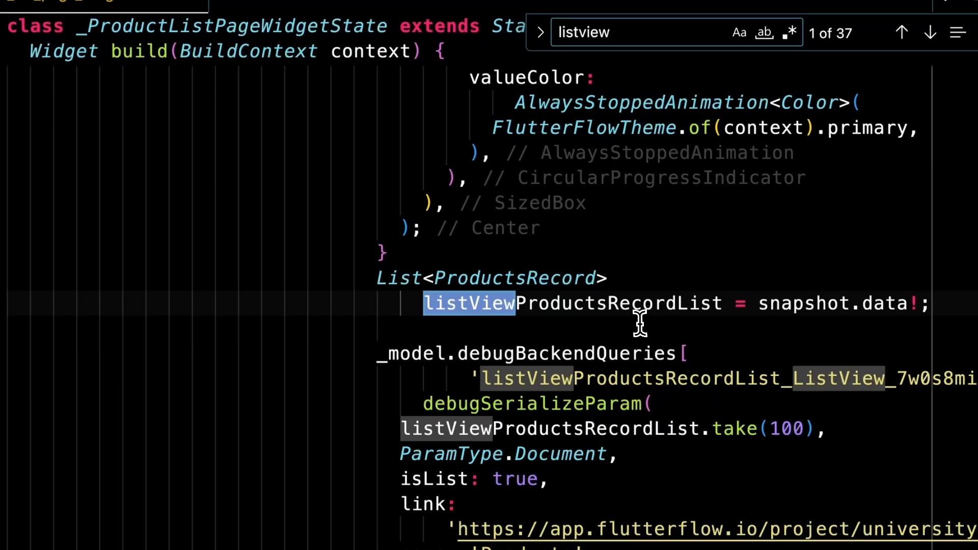
pyautogui.press('Escape')
pyautogui.click(649, 276)
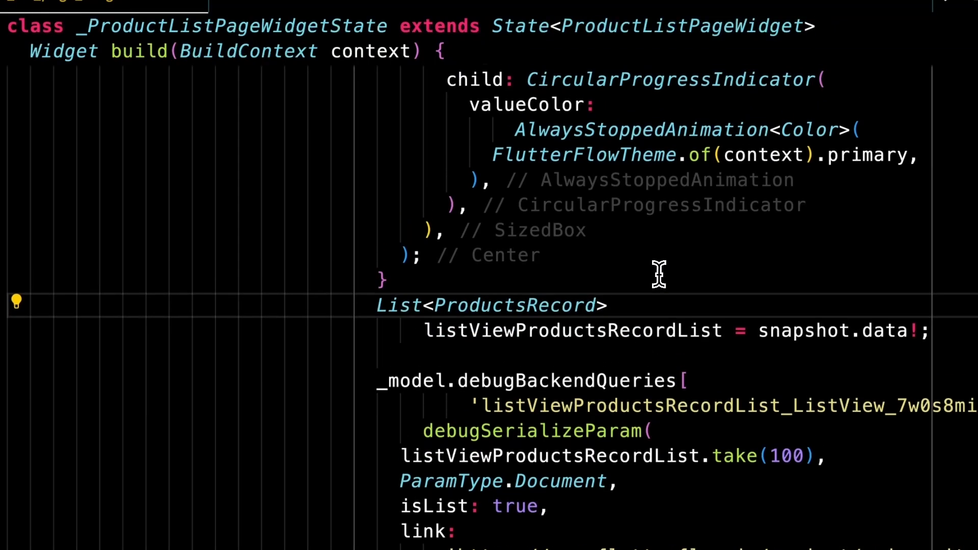
pyautogui.scroll(3, 657, 273)
pyautogui.scroll(2, 597, 287)
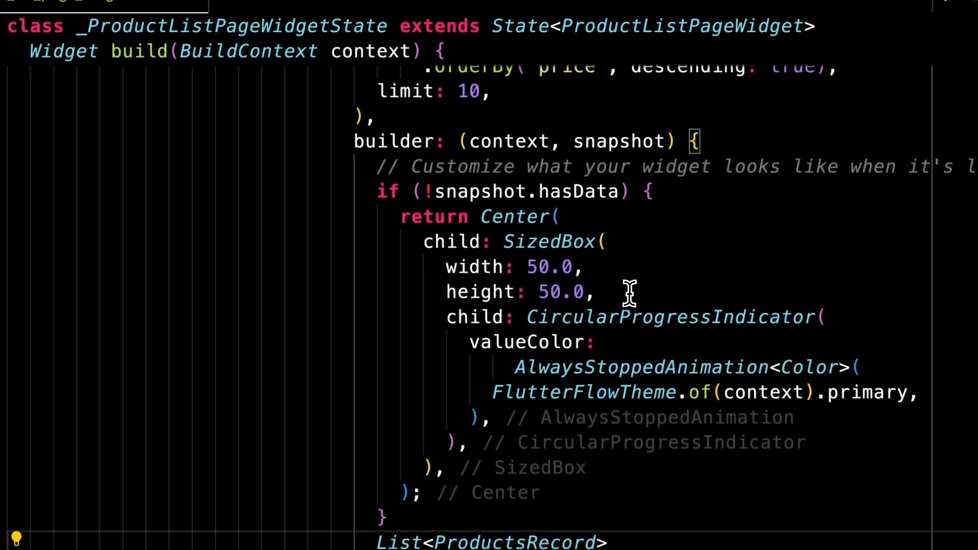
pyautogui.scroll(6, 597, 290)
pyautogui.scroll(-2, 591, 284)
# Examine the StreamBuilder<List<ProductsRecord>> child of the Container and its type argument.
pyautogui.click(337, 241)
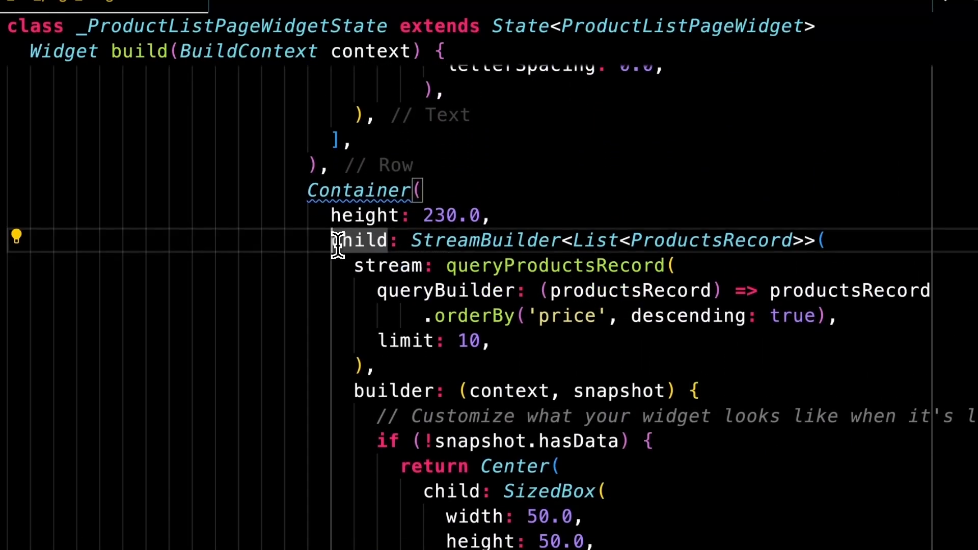
pyautogui.click(491, 238)
pyautogui.click(896, 238)
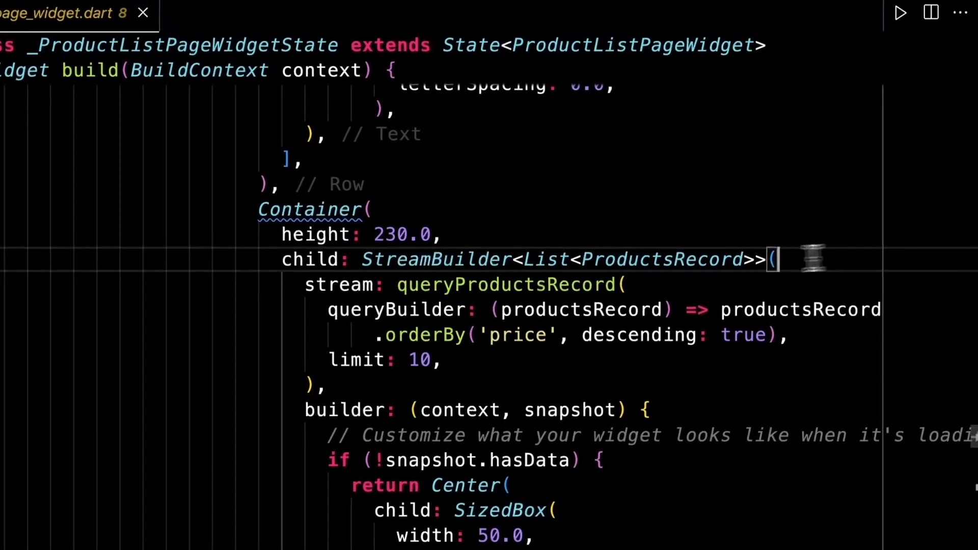
pyautogui.click(448, 265)
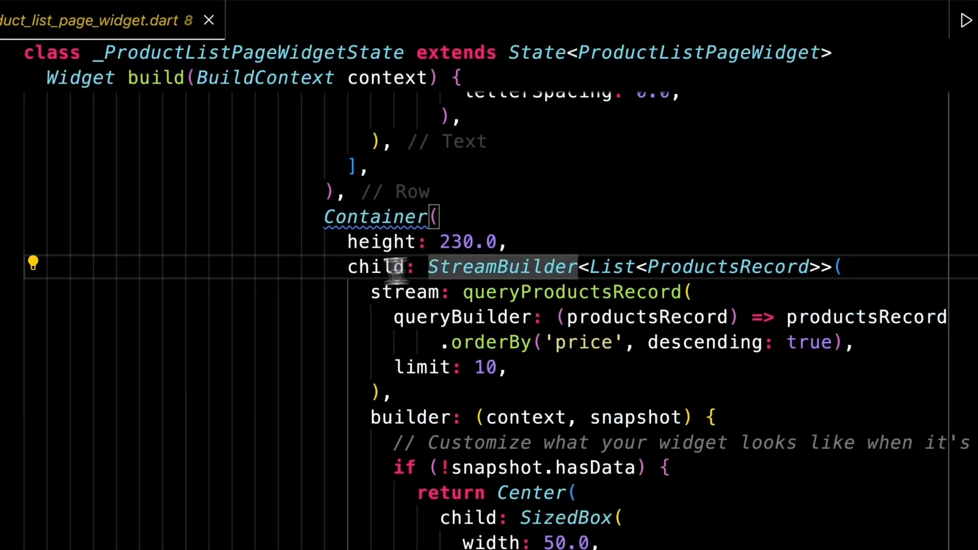
pyautogui.scroll(-2, 334, 268)
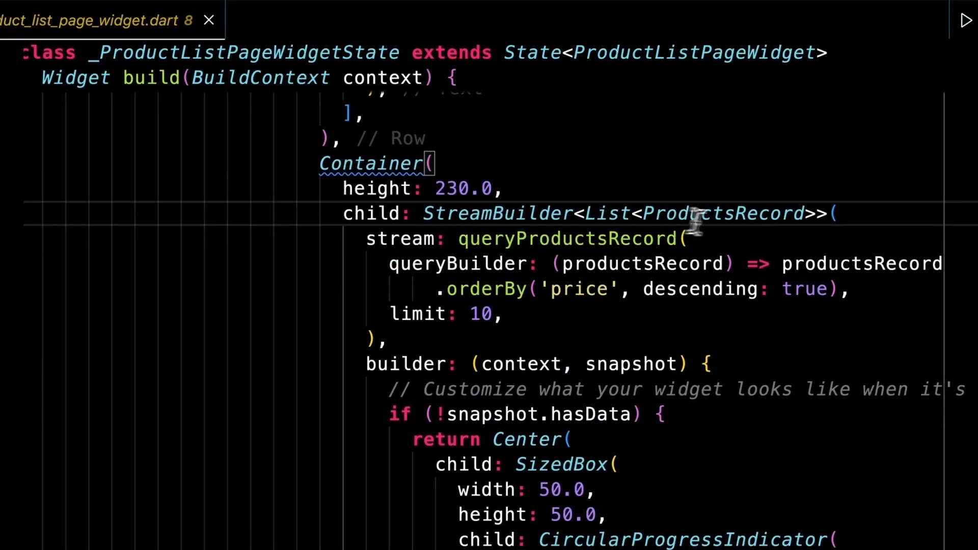
pyautogui.click(756, 215)
pyautogui.click(855, 215)
pyautogui.scroll(-1, 815, 237)
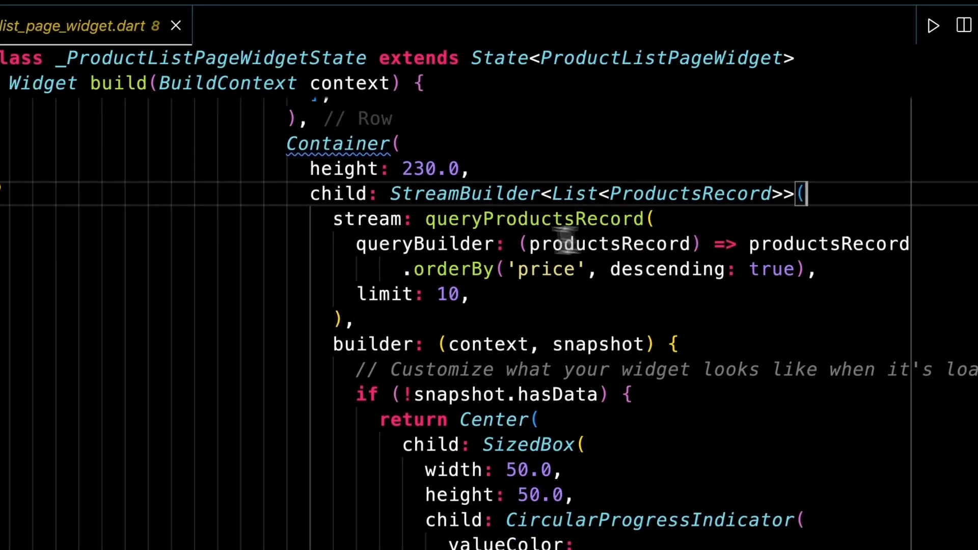
# Inspect the queryProductsRecord signature and its queryBuilder argument with the orderBy call on price.
pyautogui.moveTo(480, 224)
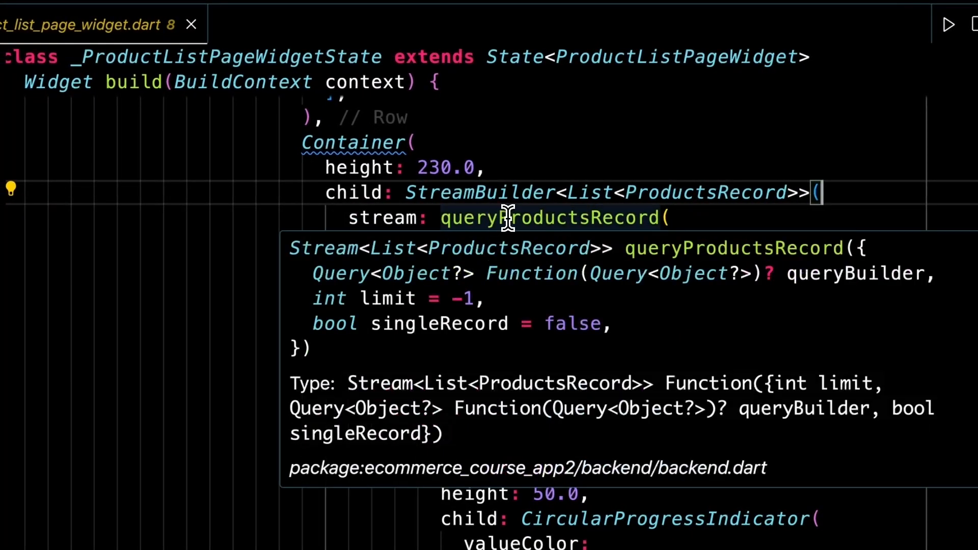
pyautogui.click(511, 218)
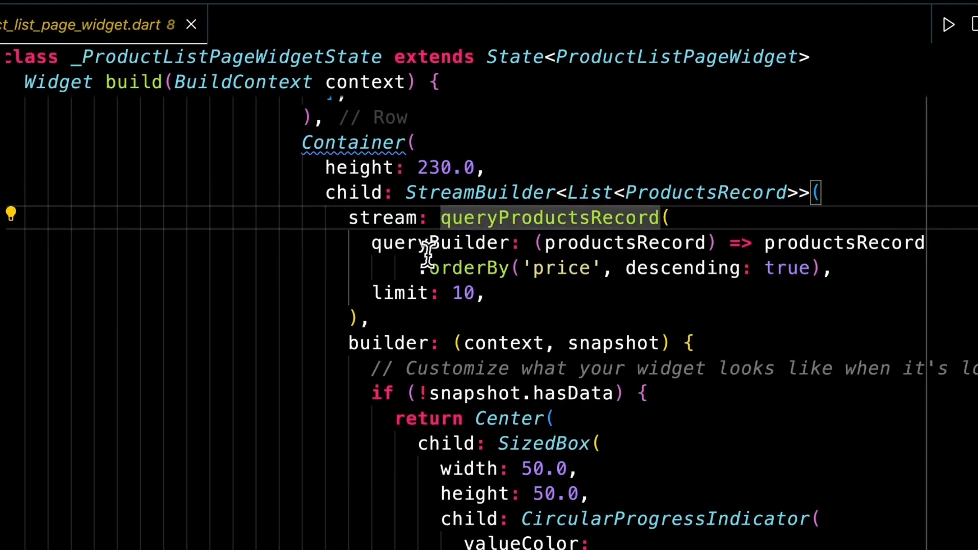
pyautogui.click(575, 243)
pyautogui.click(846, 243)
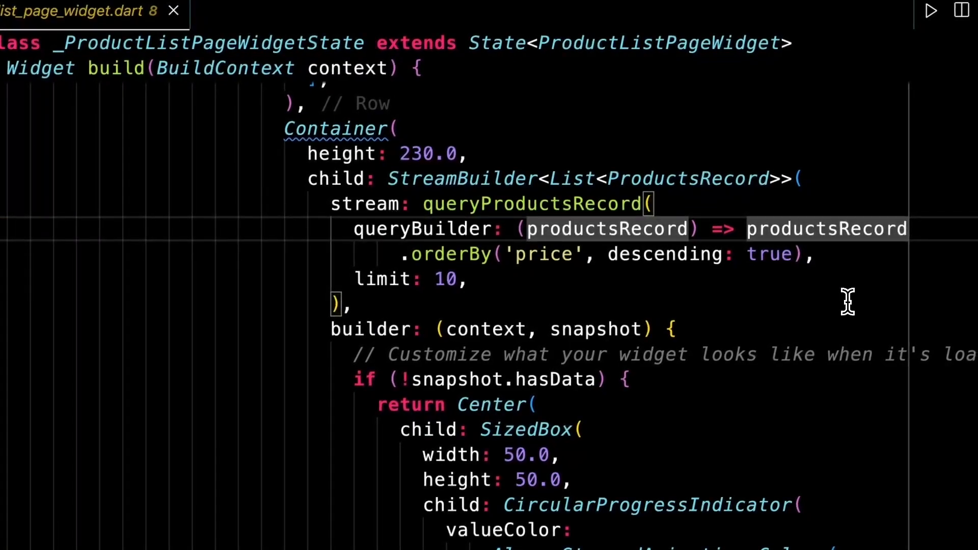
pyautogui.click(471, 255)
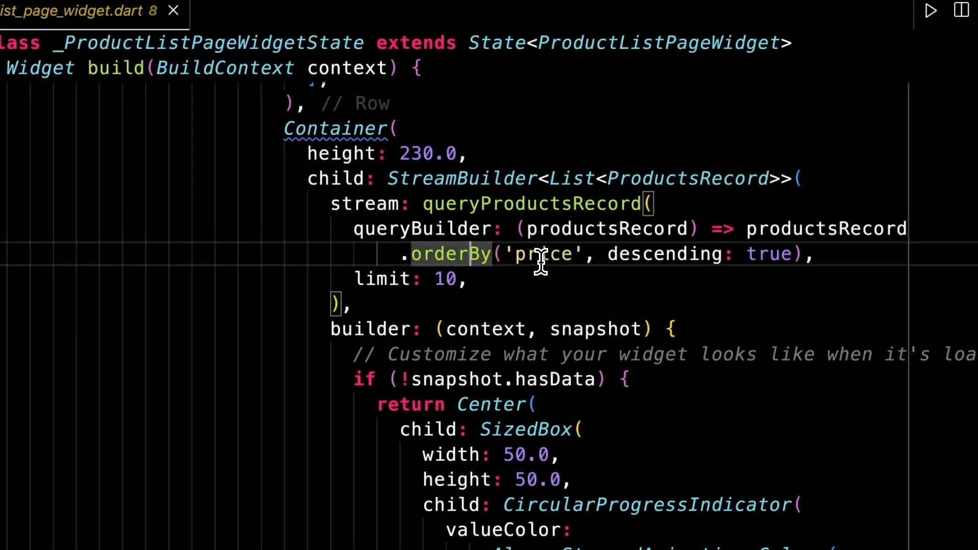
pyautogui.click(681, 258)
pyautogui.click(839, 251)
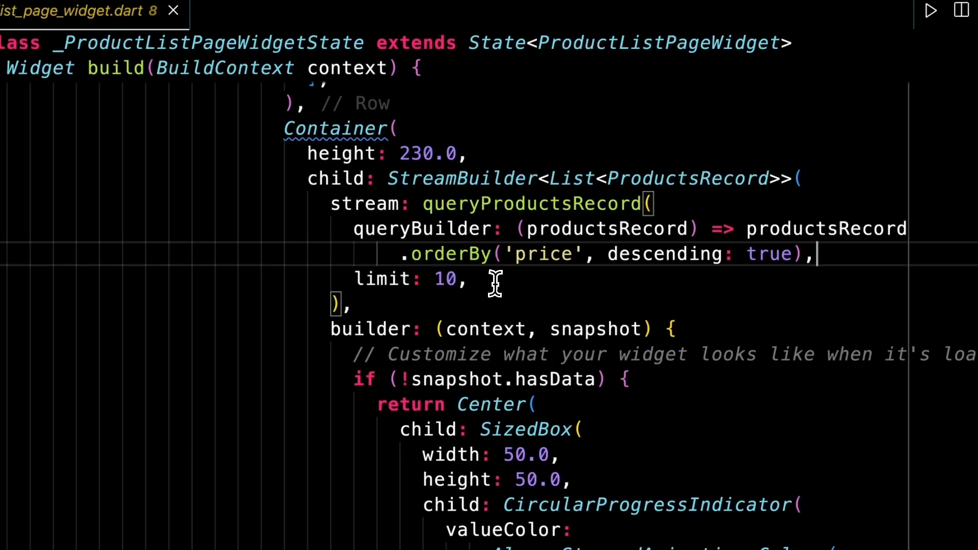
# Review the StreamBuilder's whole stream argument, from the queryProductsRecord call through its limit.
pyautogui.click(323, 206)
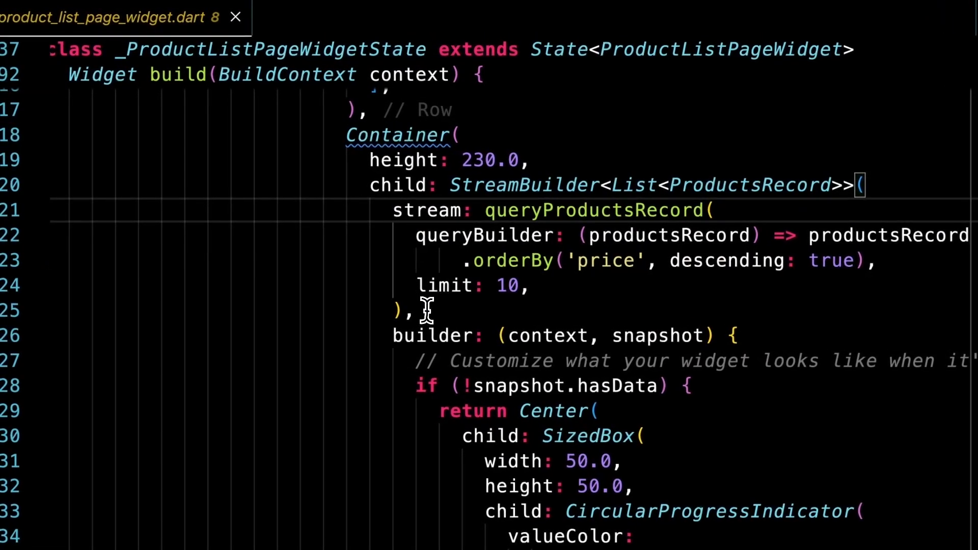
pyautogui.moveTo(427, 309); pyautogui.dragTo(384, 212)
pyautogui.click(422, 212)
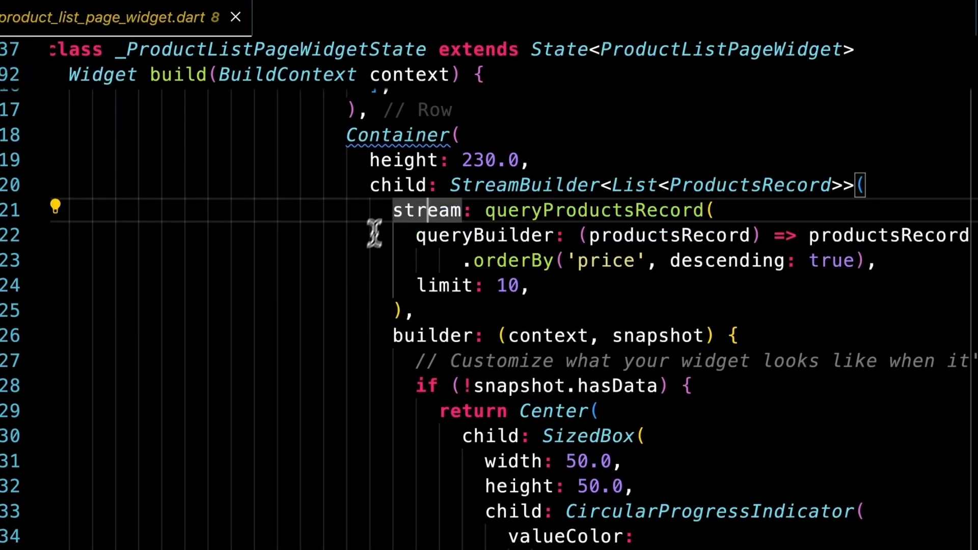
pyautogui.scroll(-2, 593, 295)
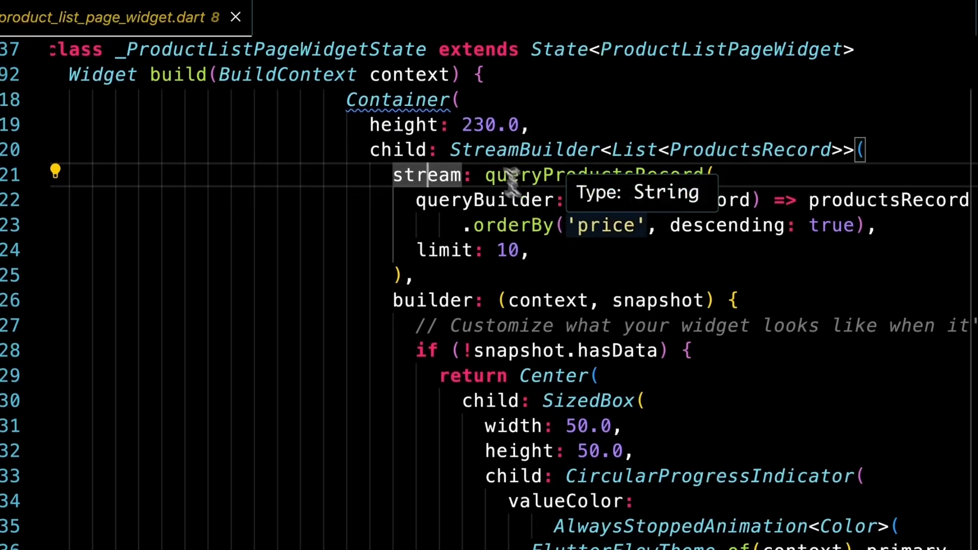
pyautogui.click(539, 176)
pyautogui.moveTo(553, 177)
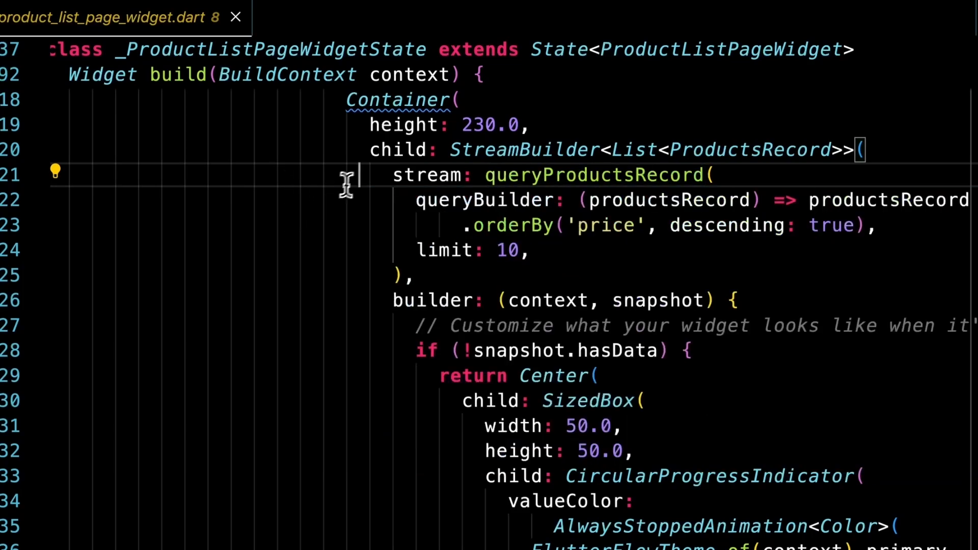
# Review the builder's snapshot.hasData check, loading indicator, listViewProductsRecordList assignment and the debug code leading to ListView.separated.
pyautogui.scroll(-3, 336, 263)
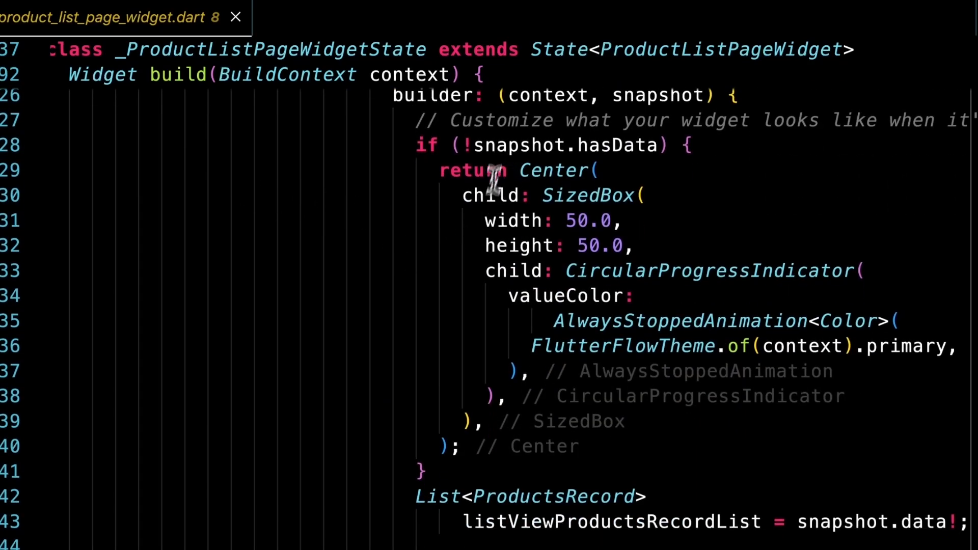
pyautogui.scroll(1, 356, 295)
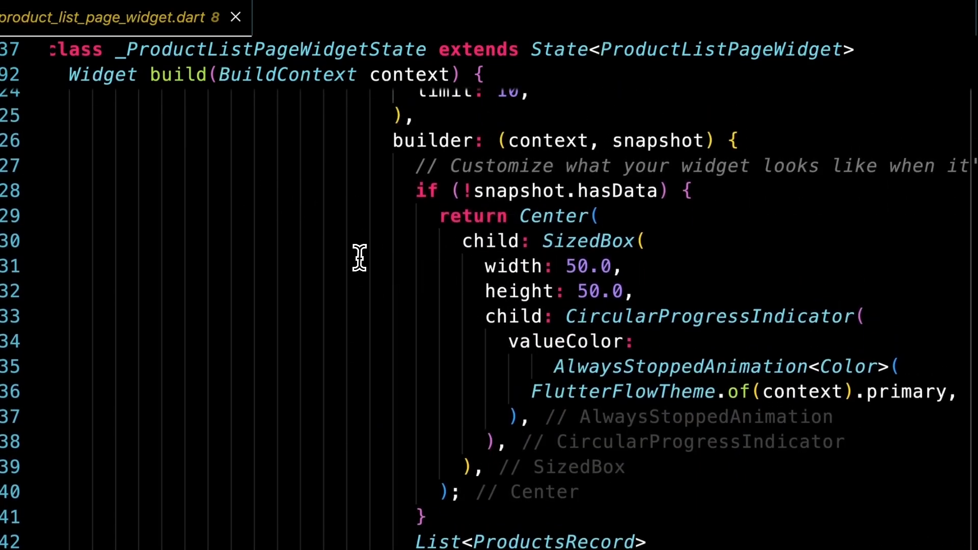
pyautogui.scroll(-1, 672, 345)
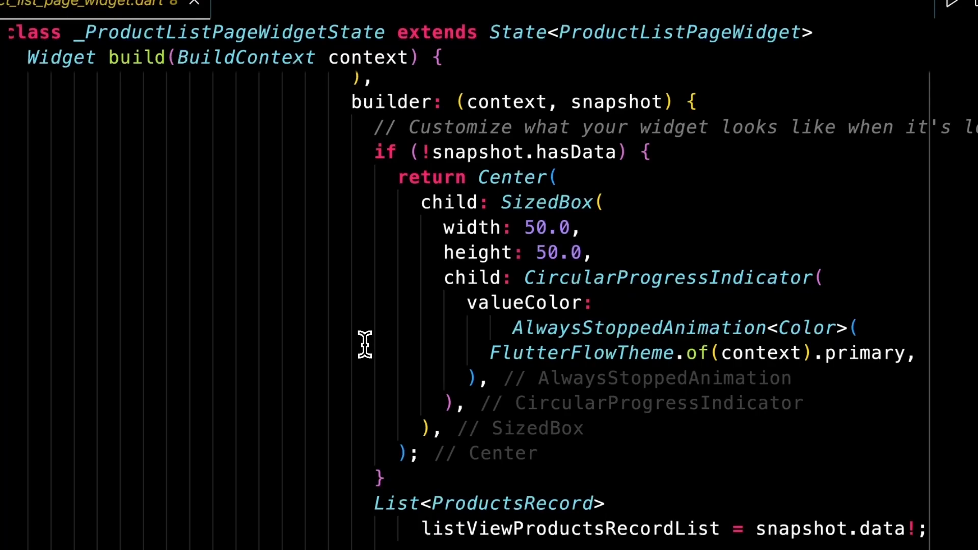
pyautogui.scroll(-5, 365, 344)
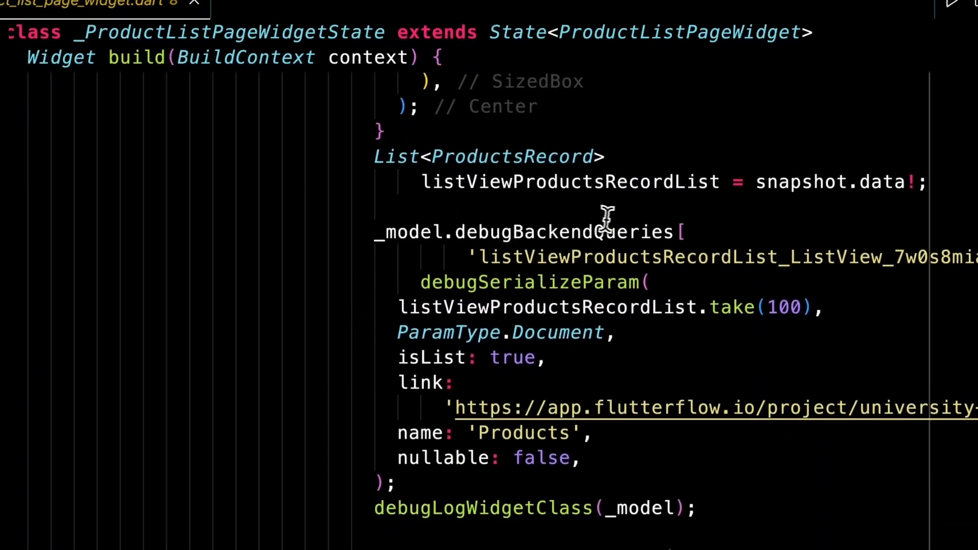
pyautogui.scroll(-1, 458, 260)
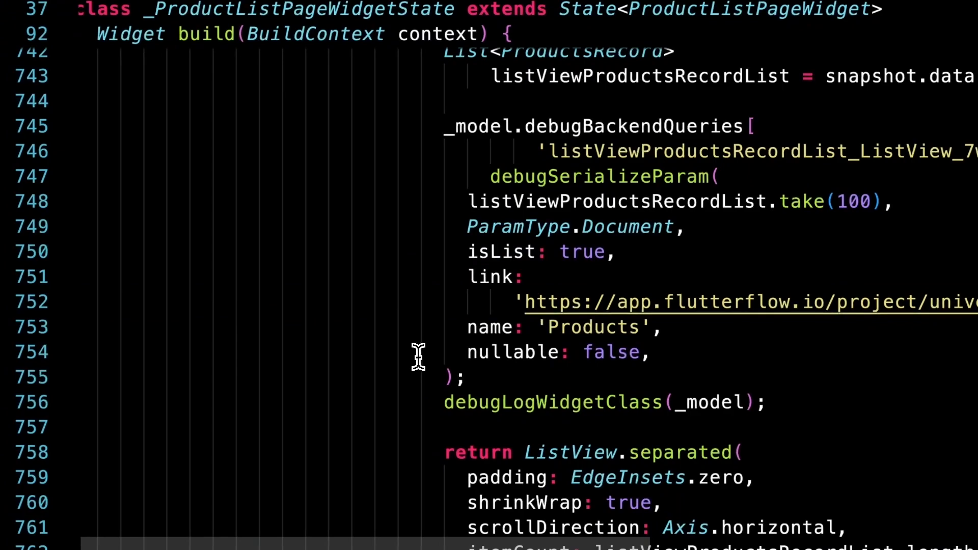
# Search the file for "float" and examine the floatingActionButton's onPressed callback.
pyautogui.press('super+f')
pyautogui.write('float')
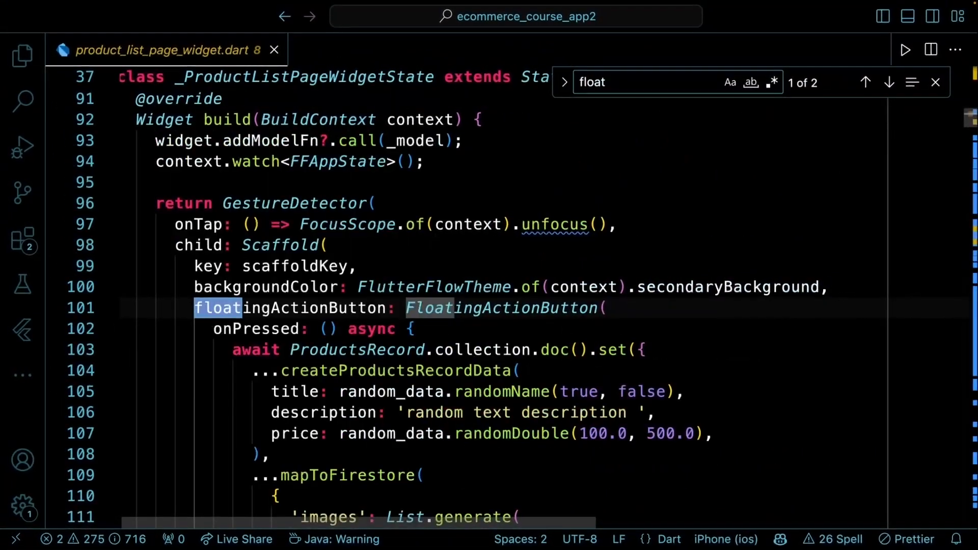
pyautogui.click(637, 312)
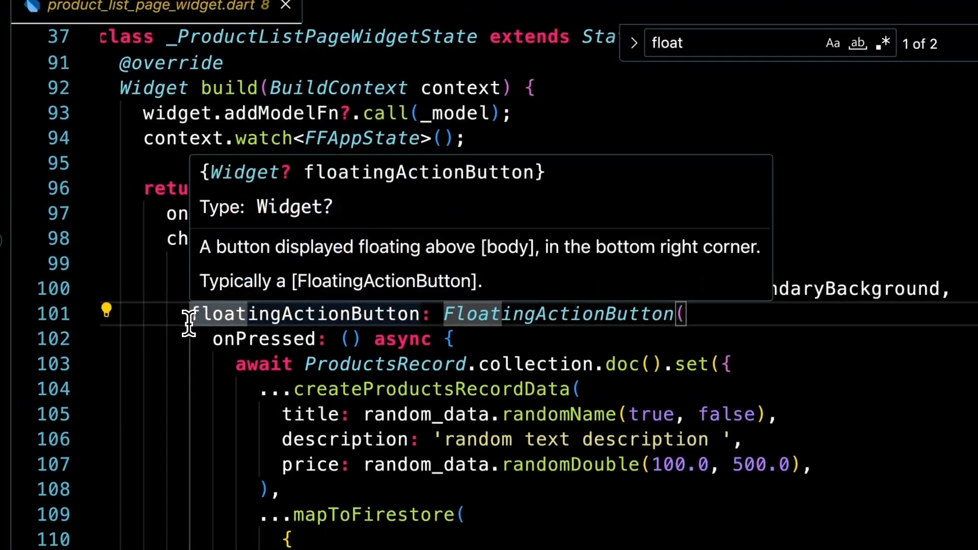
pyautogui.scroll(-2, 189, 323)
pyautogui.click(226, 256)
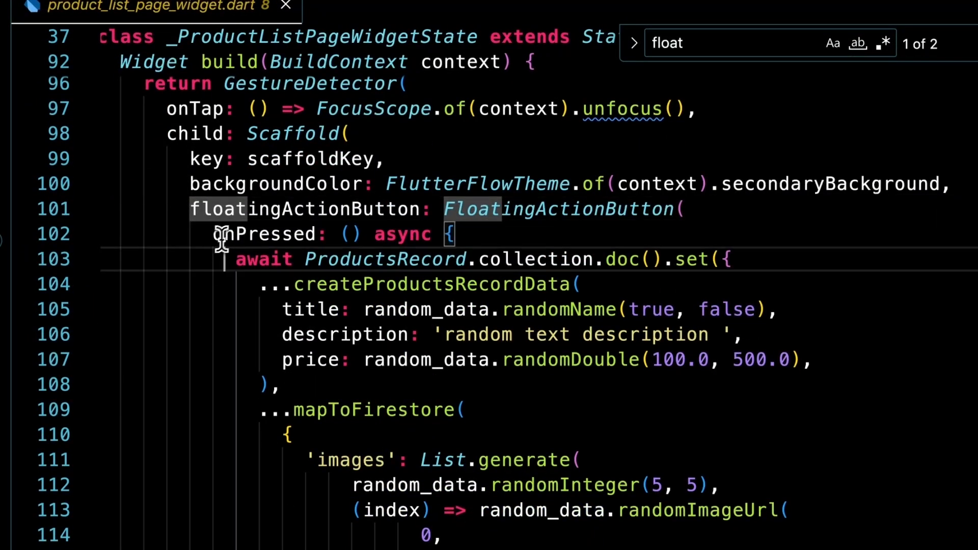
pyautogui.scroll(-2, 207, 263)
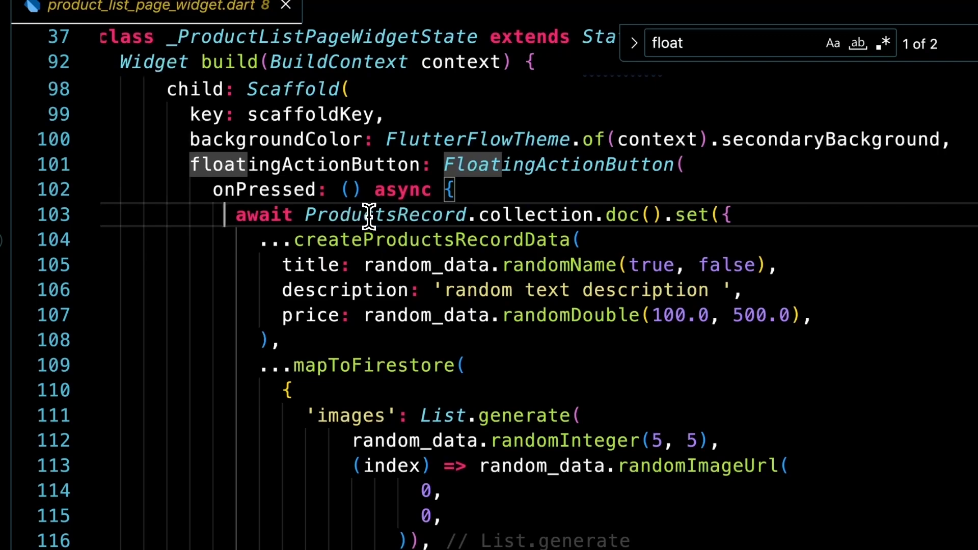
# Examine the ProductsRecord.collection.doc().set call in onPressed, checking its collection, doc and set parts.
pyautogui.moveTo(437, 216)
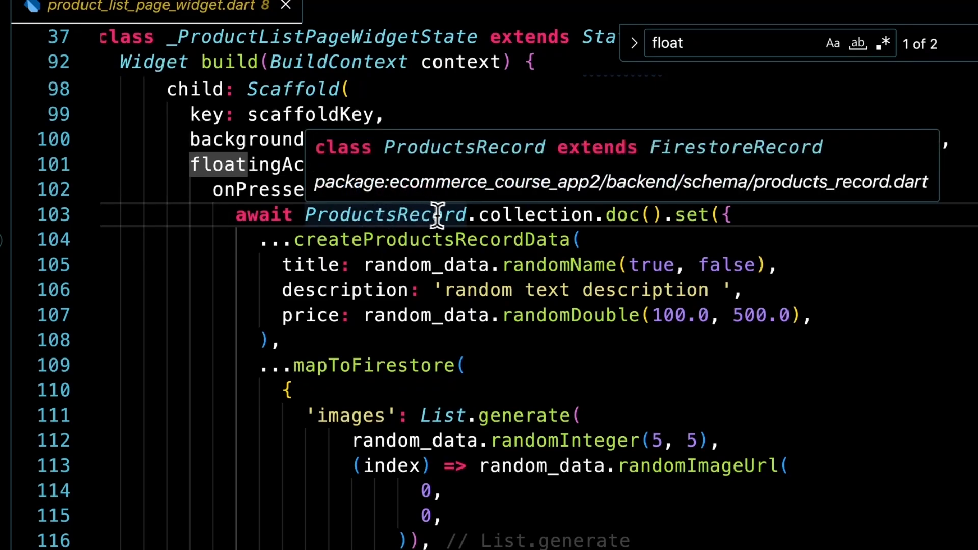
pyautogui.click(537, 218)
pyautogui.click(632, 217)
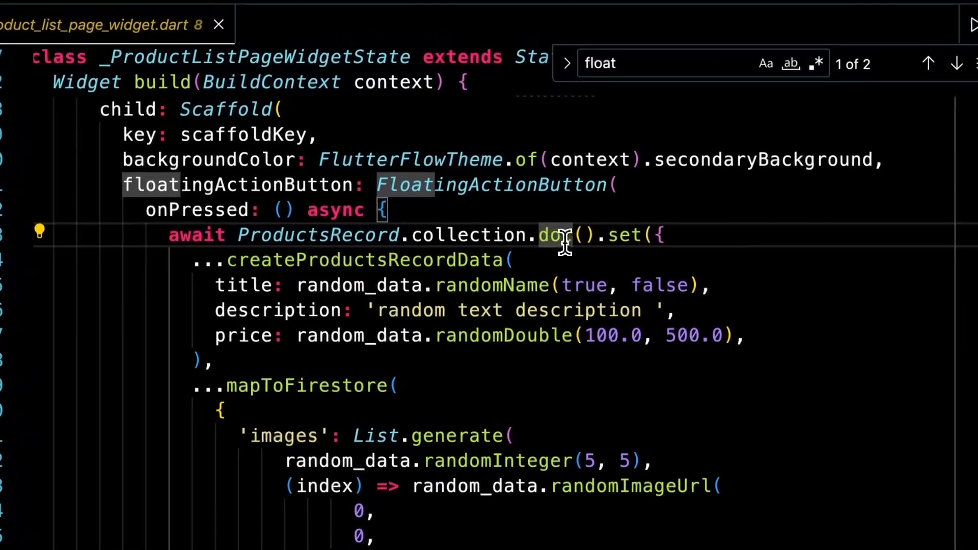
pyautogui.moveTo(597, 233); pyautogui.dragTo(547, 229)
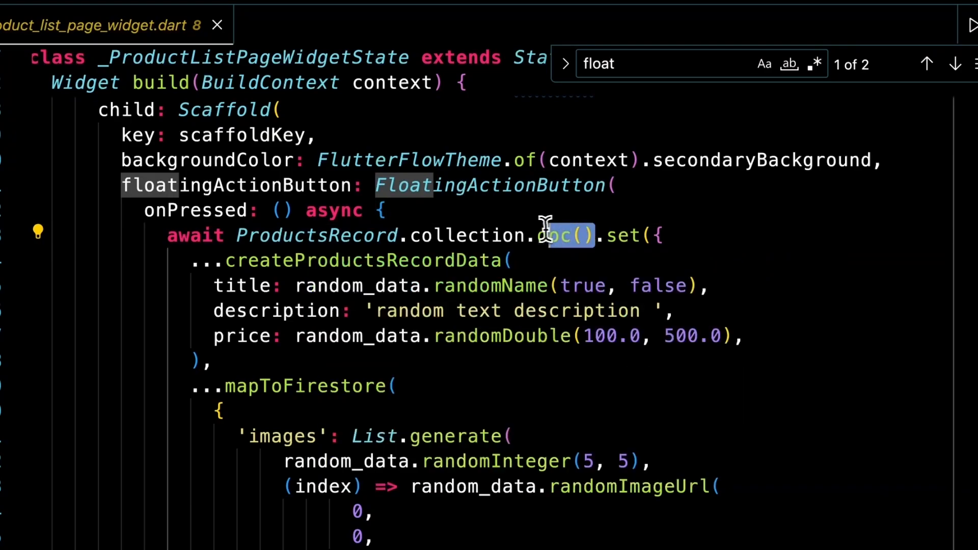
pyautogui.click(723, 243)
pyautogui.click(629, 237)
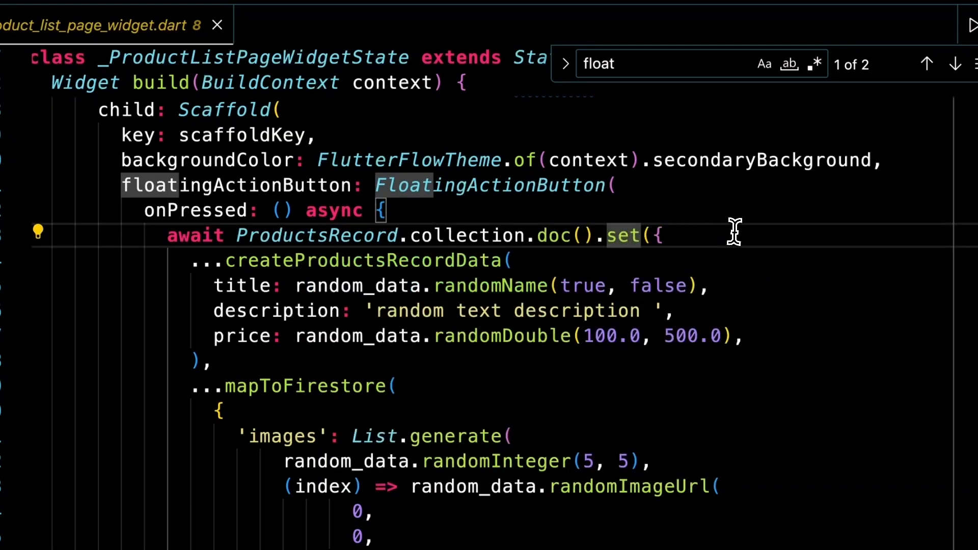
pyautogui.click(761, 238)
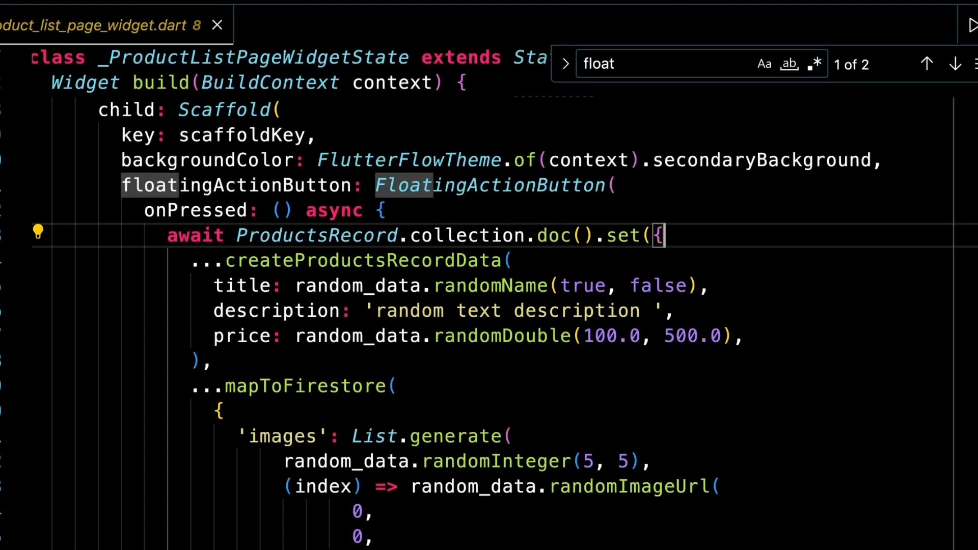
# Review the createProductsRecordData call with its title, description and price arguments, including randomName for the title.
pyautogui.click(543, 260)
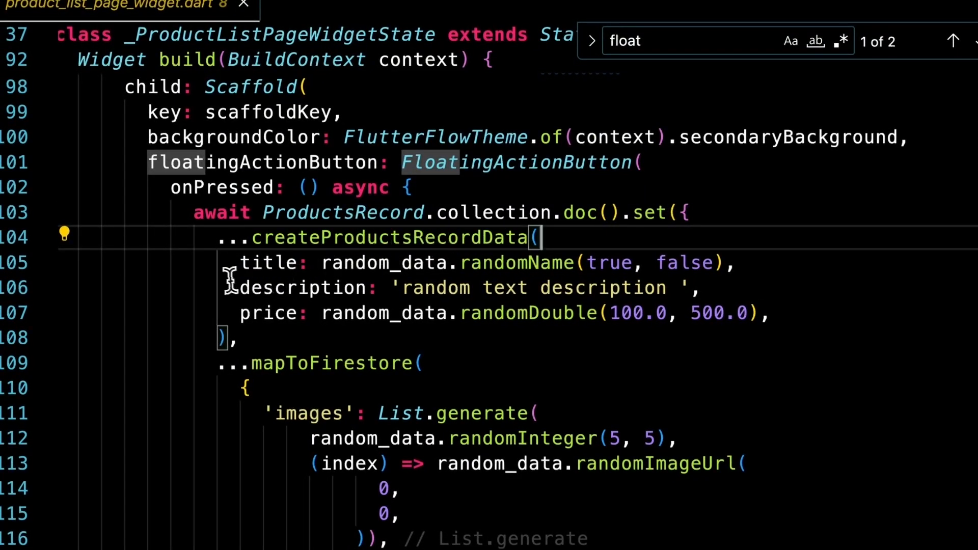
pyautogui.click(236, 262)
pyautogui.click(234, 288)
pyautogui.click(236, 312)
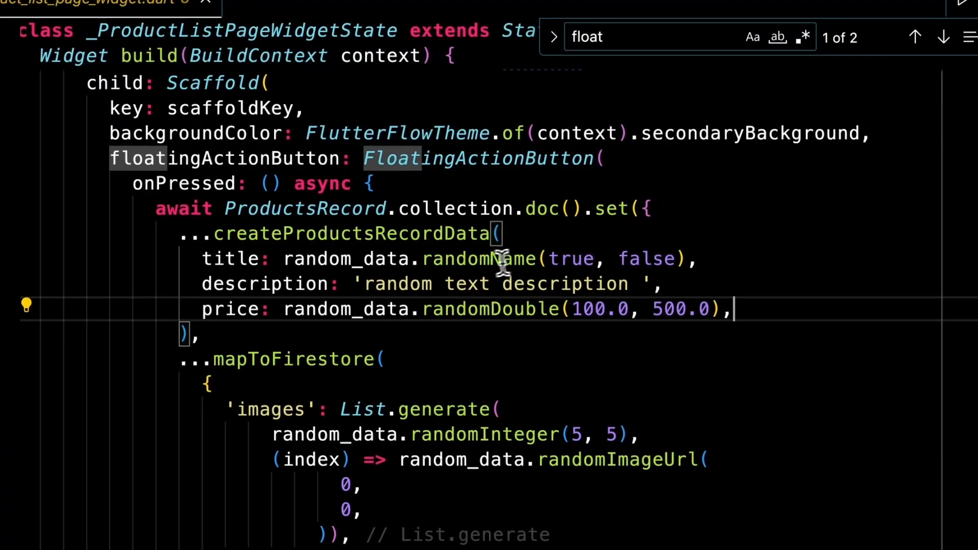
pyautogui.click(718, 260)
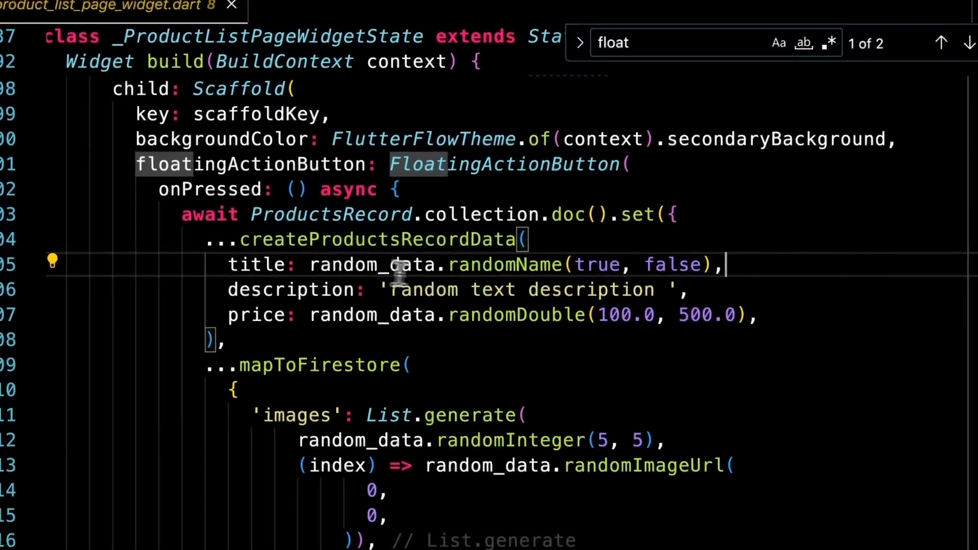
pyautogui.click(528, 265)
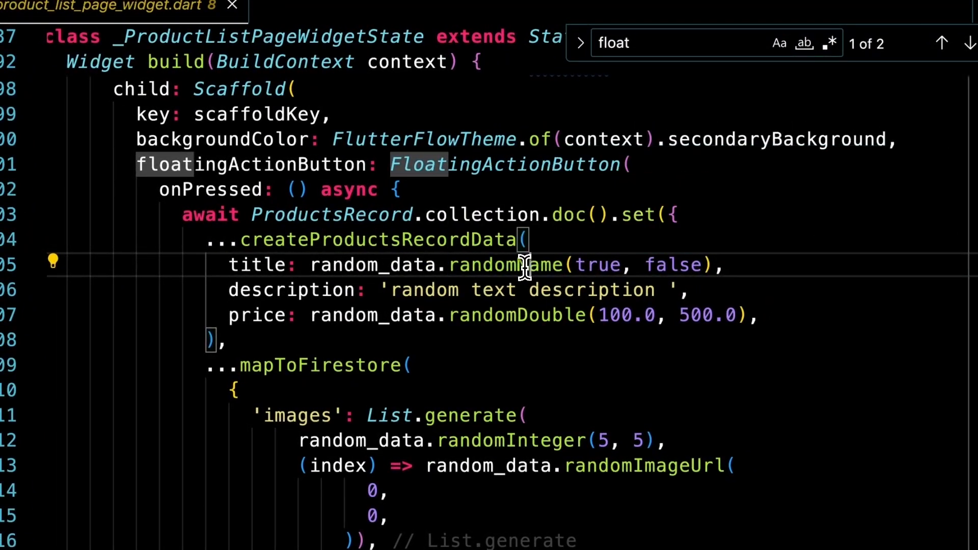
# Review the description and price arguments and the mapToFirestore block that generates the product's images and sizes.
pyautogui.click(758, 307)
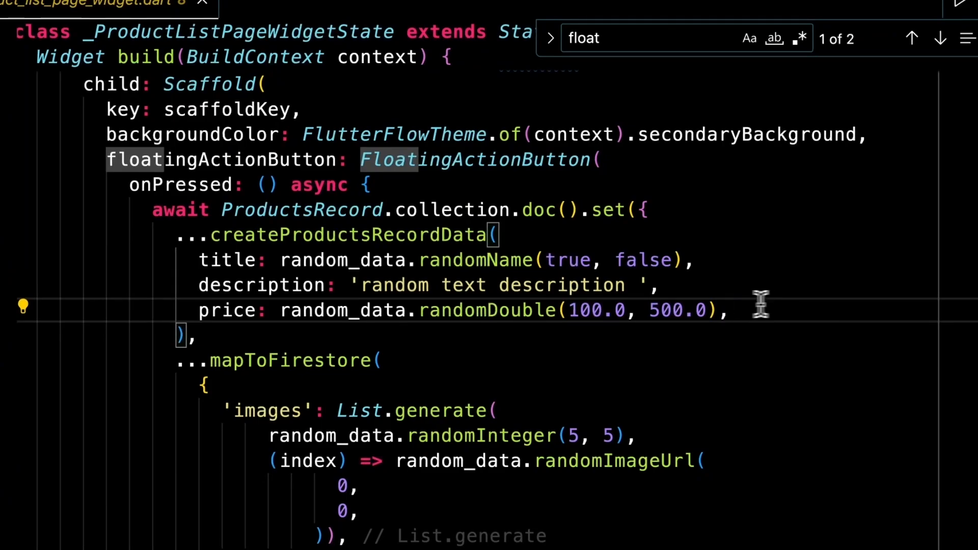
pyautogui.click(736, 265)
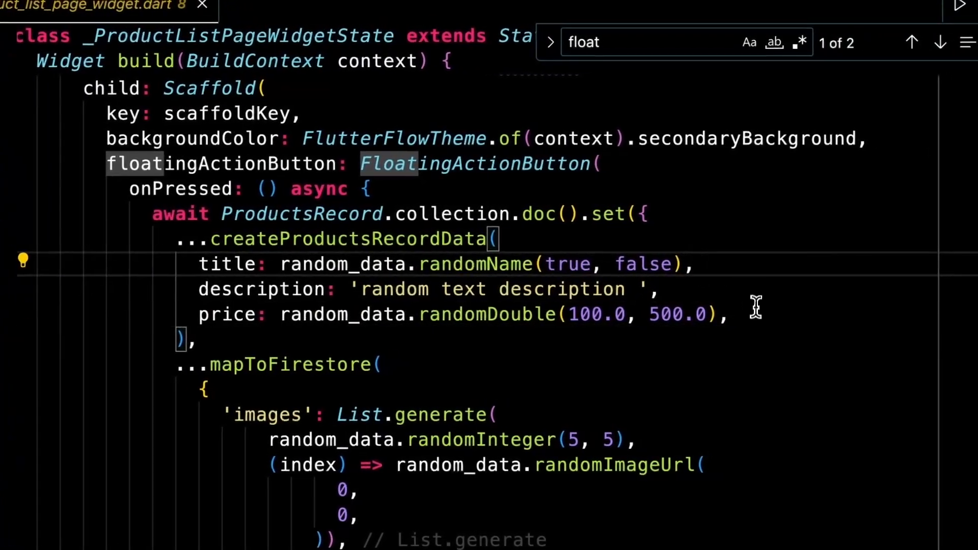
pyautogui.click(790, 314)
pyautogui.scroll(-2, 800, 313)
pyautogui.scroll(-3, 763, 314)
pyautogui.scroll(2, 509, 153)
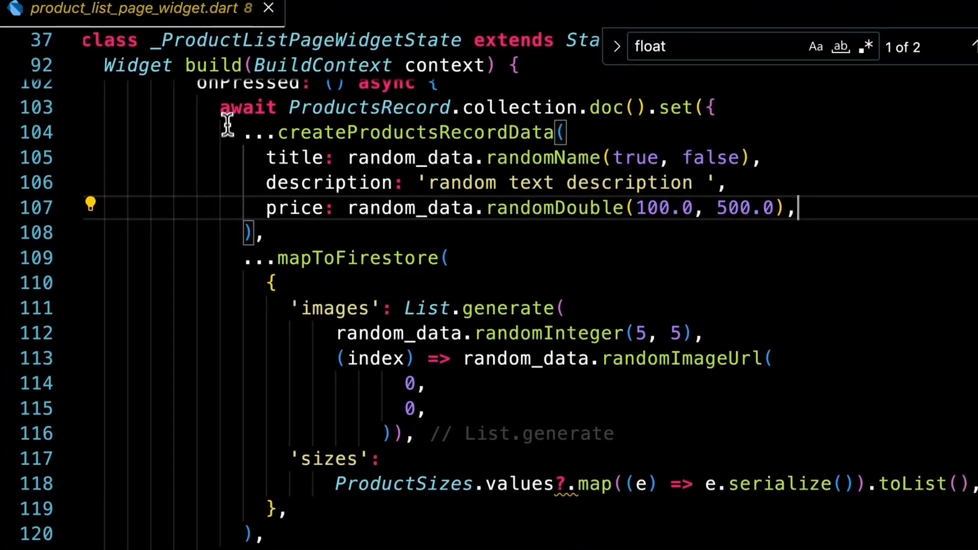
# Examine the ProductsTable().insert call in onPressed, including its title, description, price and images values, and compare it with the Firestore set call.
pyautogui.click(224, 116)
pyautogui.scroll(-2, 184, 153)
pyautogui.scroll(-3, 186, 149)
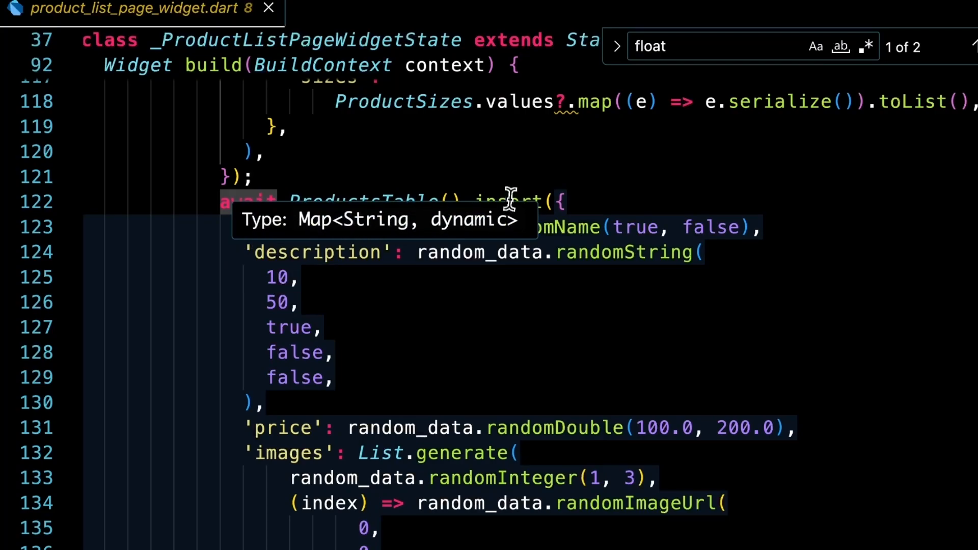
pyautogui.click(501, 202)
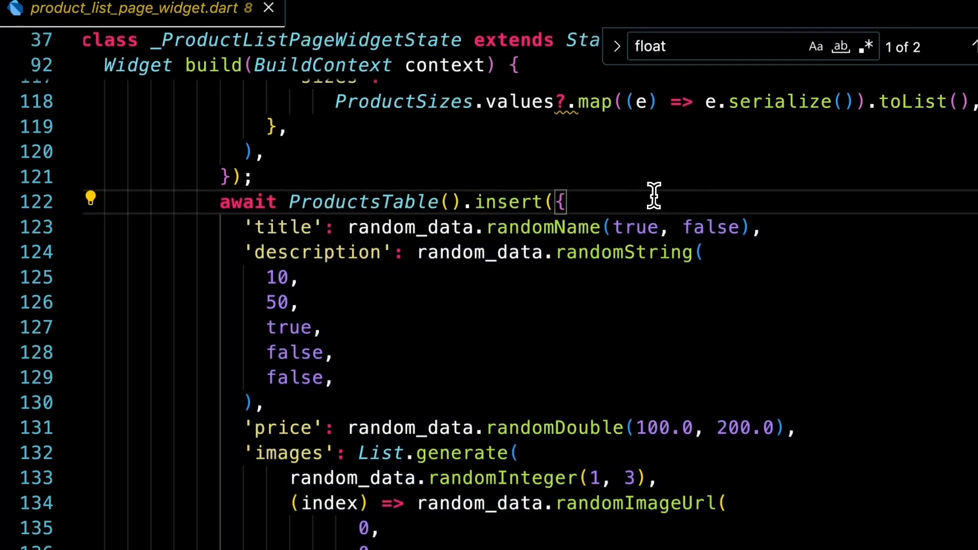
pyautogui.moveTo(402, 204)
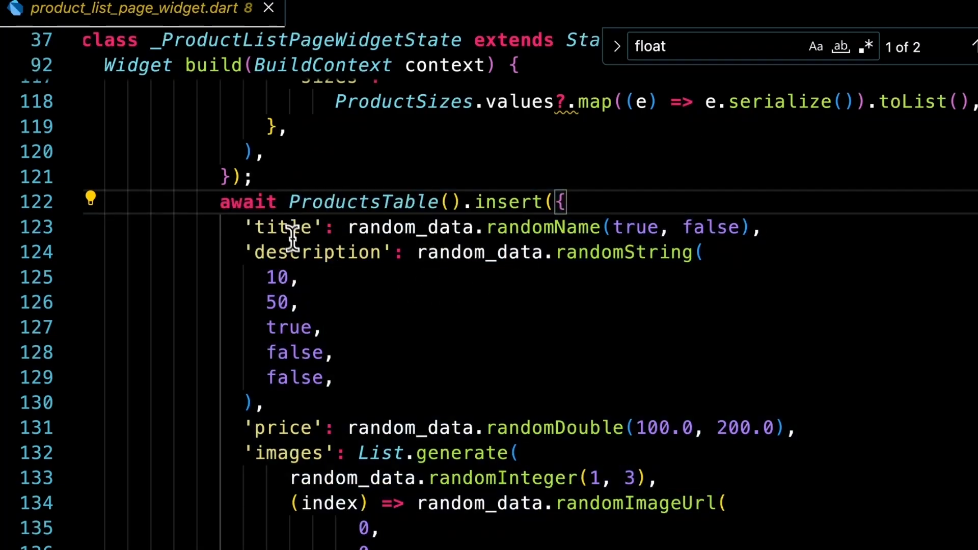
pyautogui.scroll(-3, 381, 362)
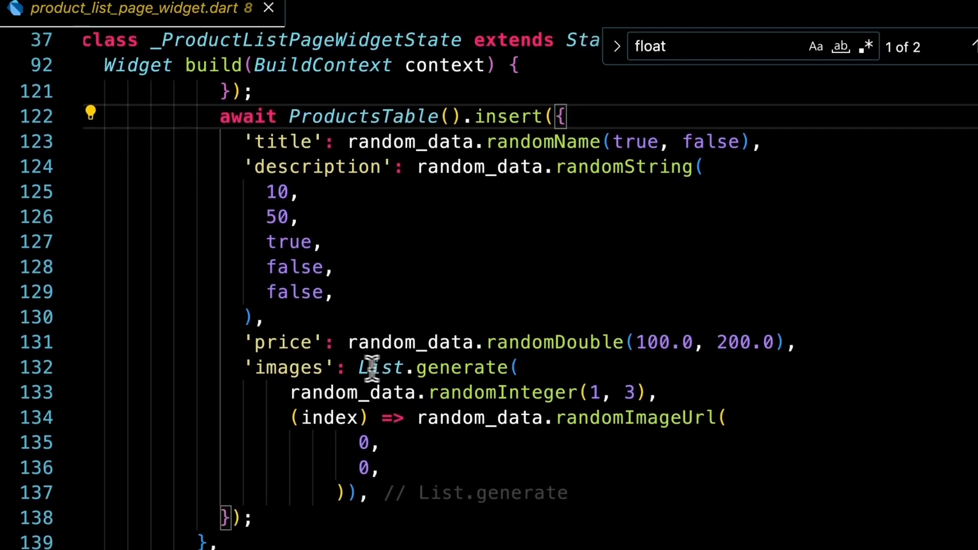
pyautogui.scroll(1, 430, 249)
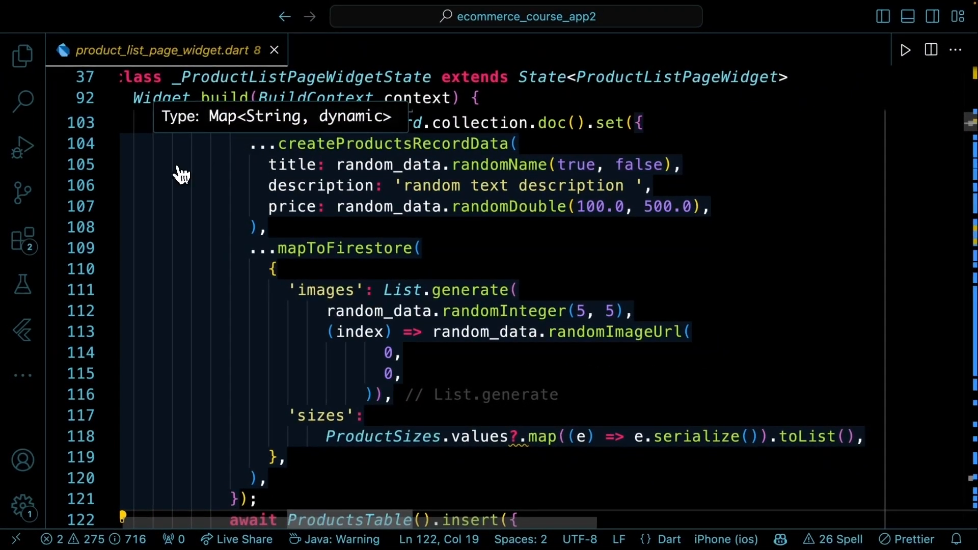
pyautogui.hscroll(-1, 243, 178)
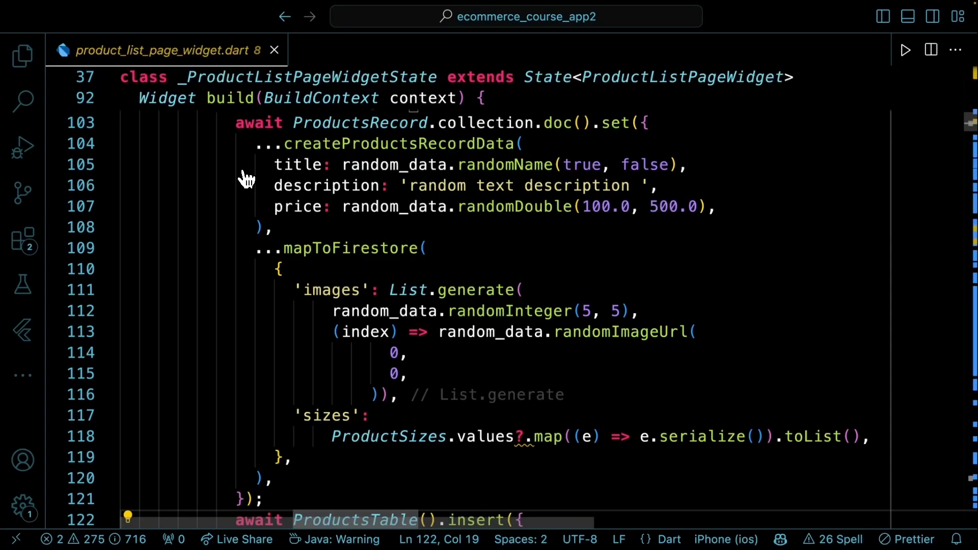
# Open add_address_widget.dart from the profile/add_address folder and find the Submit button's onPressed callback.
pyautogui.press('super+b')
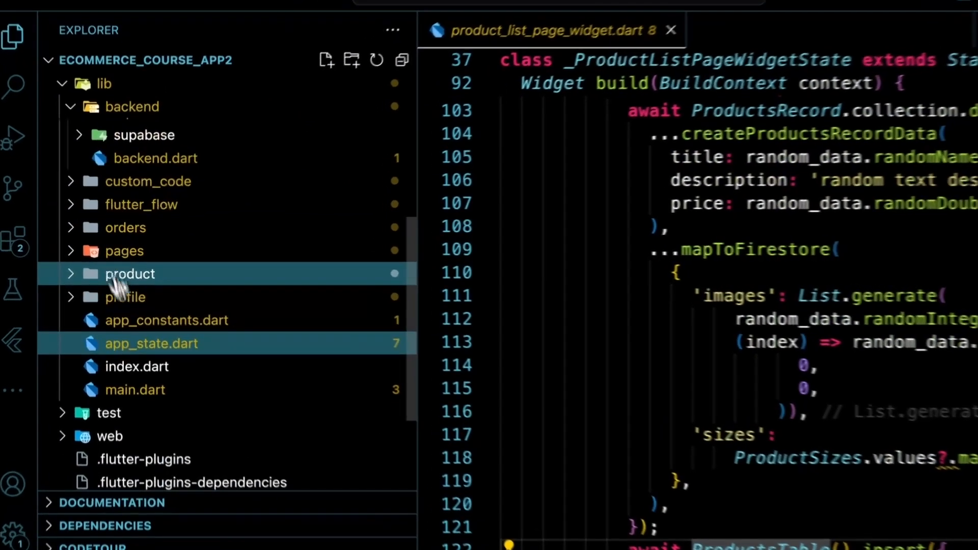
pyautogui.click(125, 297)
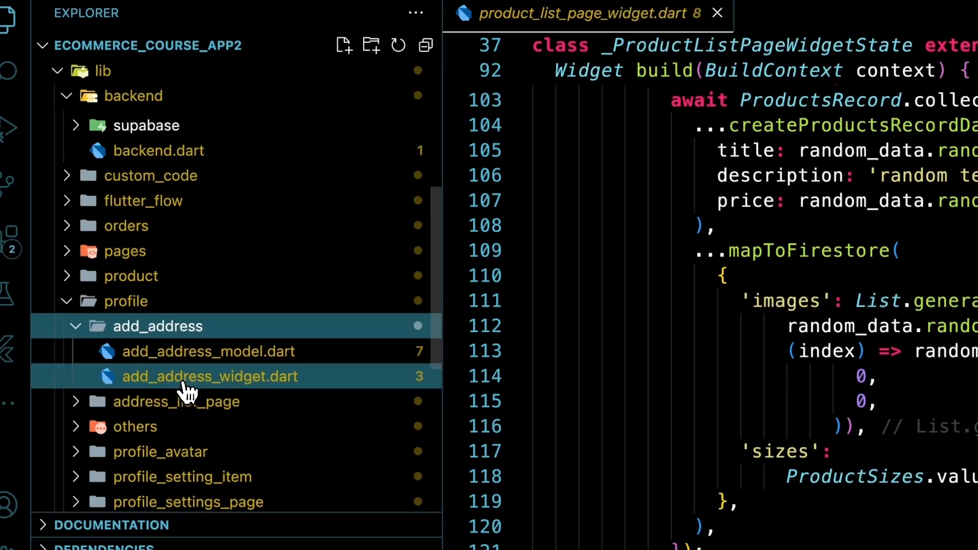
pyautogui.click(186, 383)
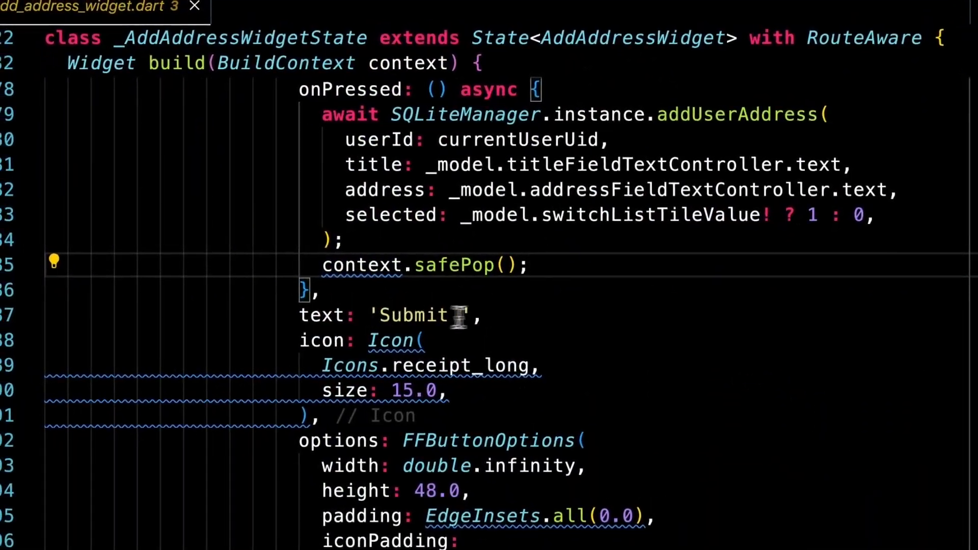
pyautogui.click(458, 309)
pyautogui.scroll(3, 482, 315)
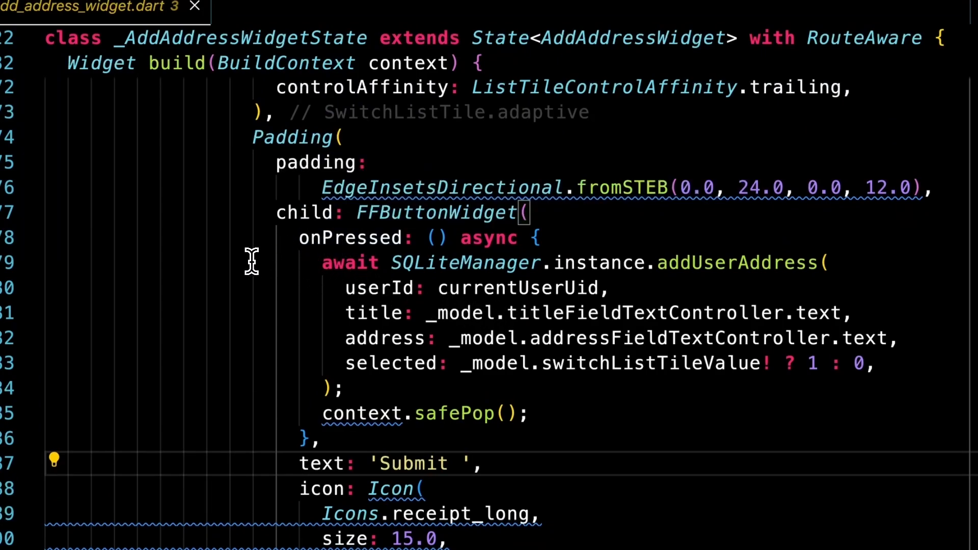
pyautogui.scroll(-1, 252, 261)
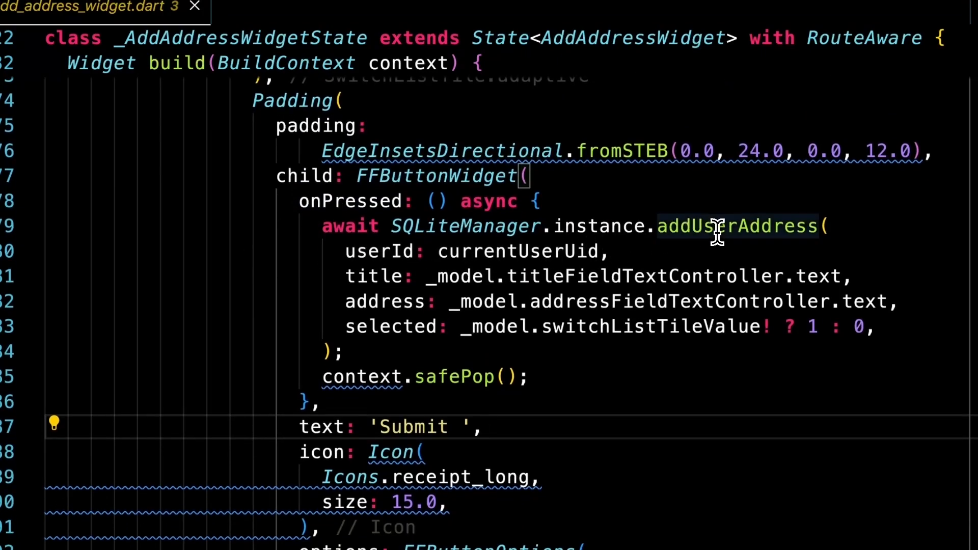
# Examine the SQLiteManager.instance.addUserAddress call, looking at its class, instance and method parts.
pyautogui.click(699, 206)
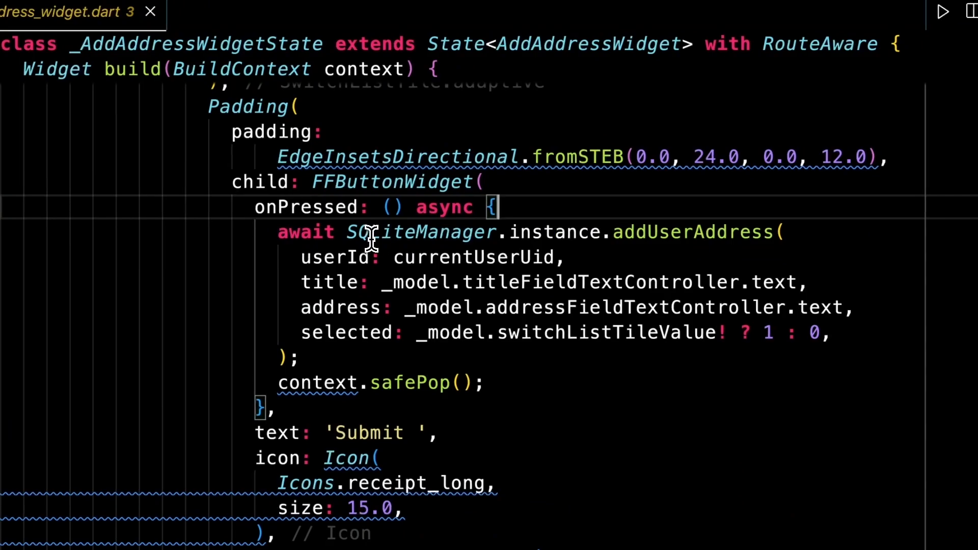
pyautogui.moveTo(364, 237)
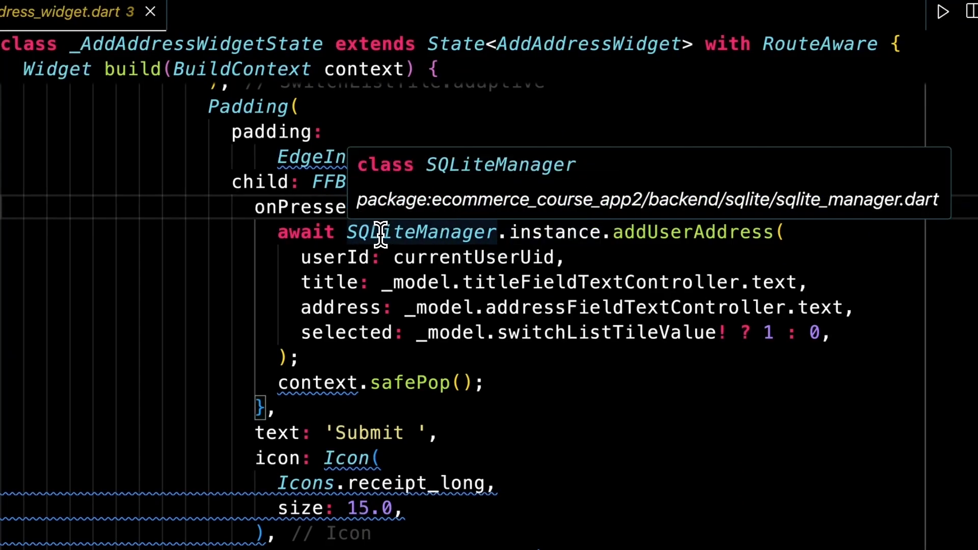
pyautogui.click(454, 235)
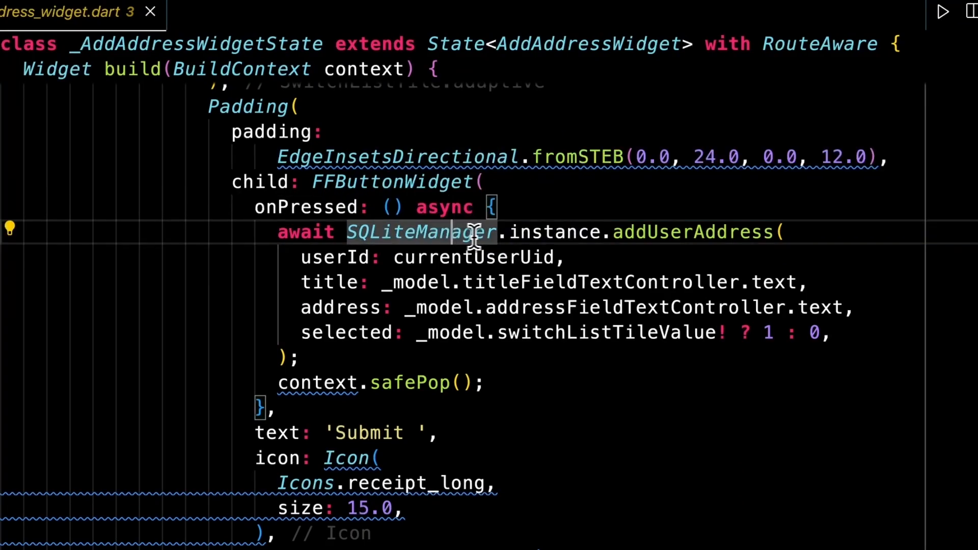
pyautogui.click(560, 233)
pyautogui.click(614, 233)
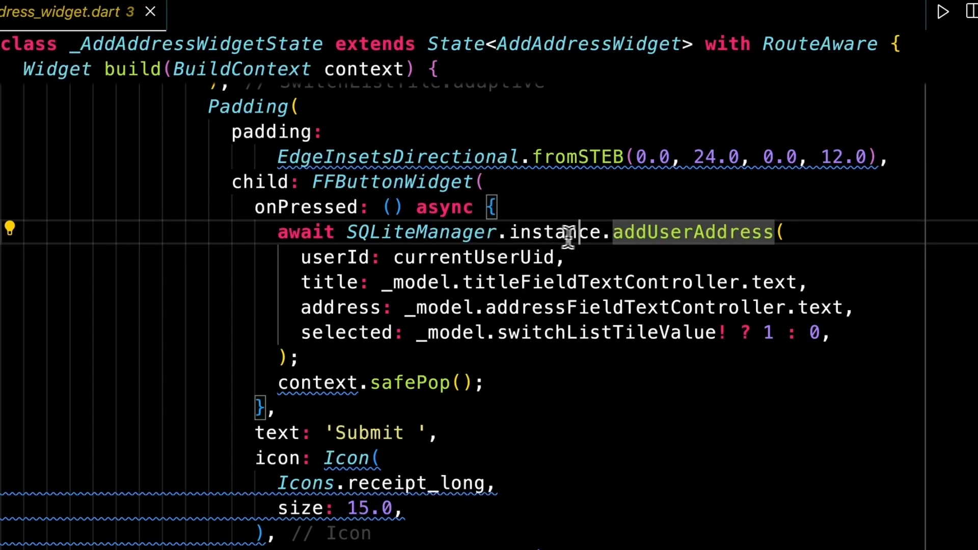
pyautogui.click(350, 233)
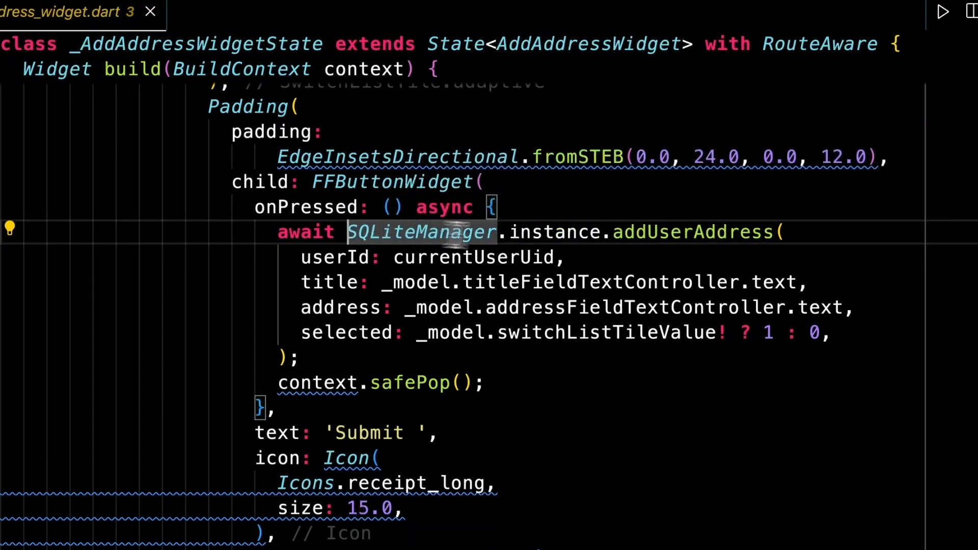
pyautogui.click(609, 232)
pyautogui.click(819, 233)
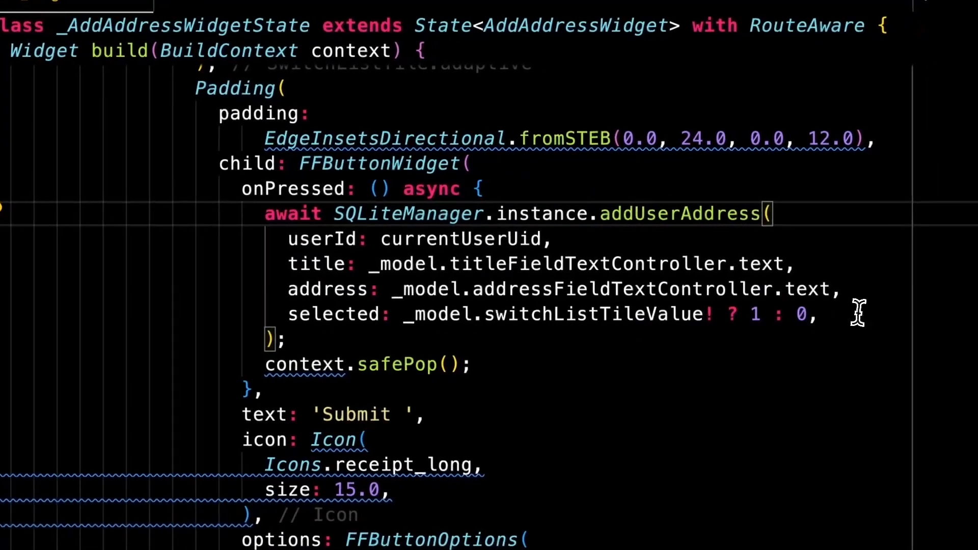
# Review the title and address arguments of addUserAddress and the text controllers that supply them.
pyautogui.moveTo(473, 265)
pyautogui.click(589, 264)
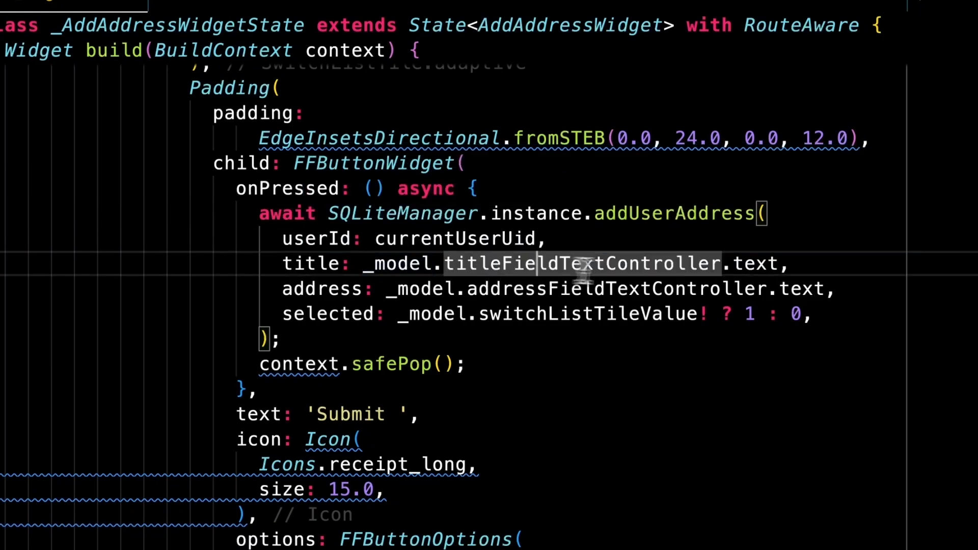
pyautogui.click(751, 264)
pyautogui.click(359, 292)
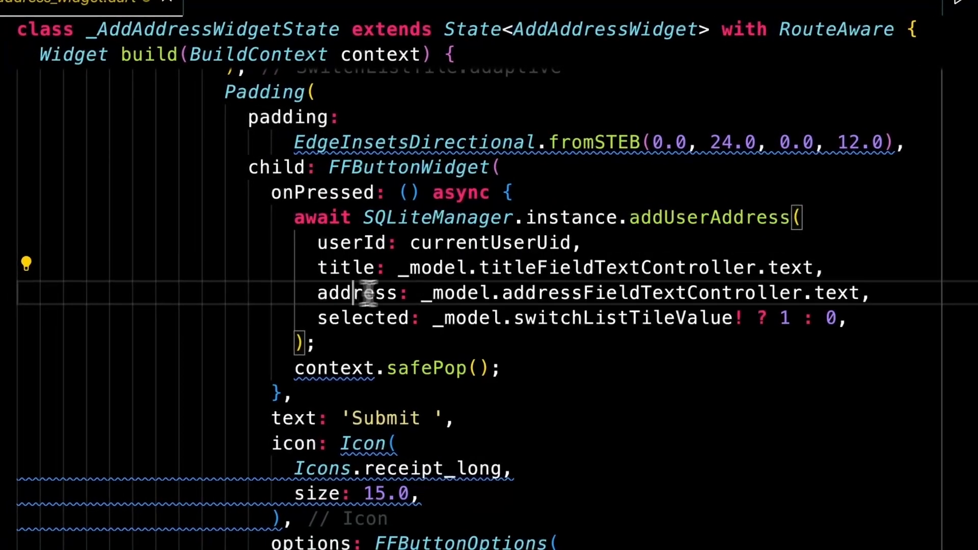
pyautogui.click(429, 266)
pyautogui.click(529, 266)
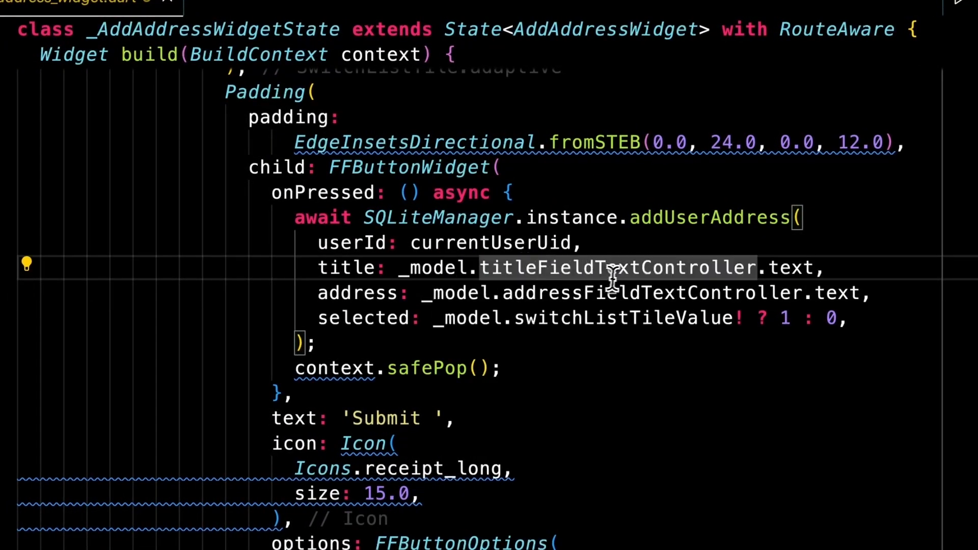
pyautogui.click(886, 293)
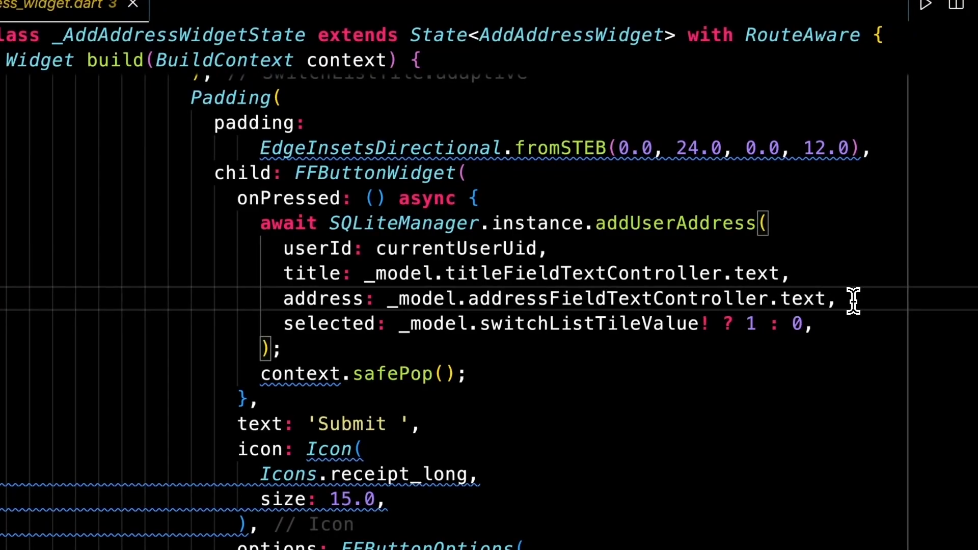
# Examine the selected argument, where switchListTileValue is converted to 1 or 0.
pyautogui.click(838, 320)
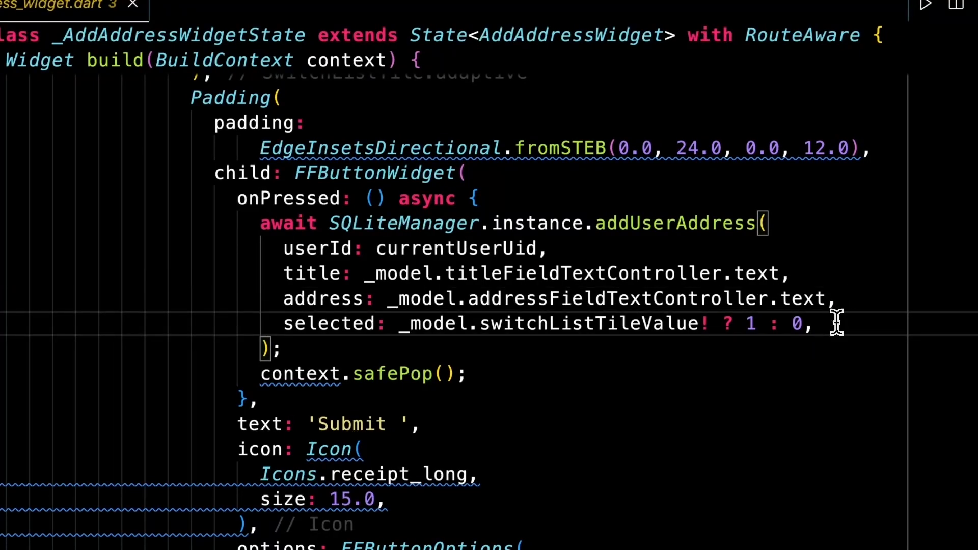
pyautogui.doubleClick(571, 323)
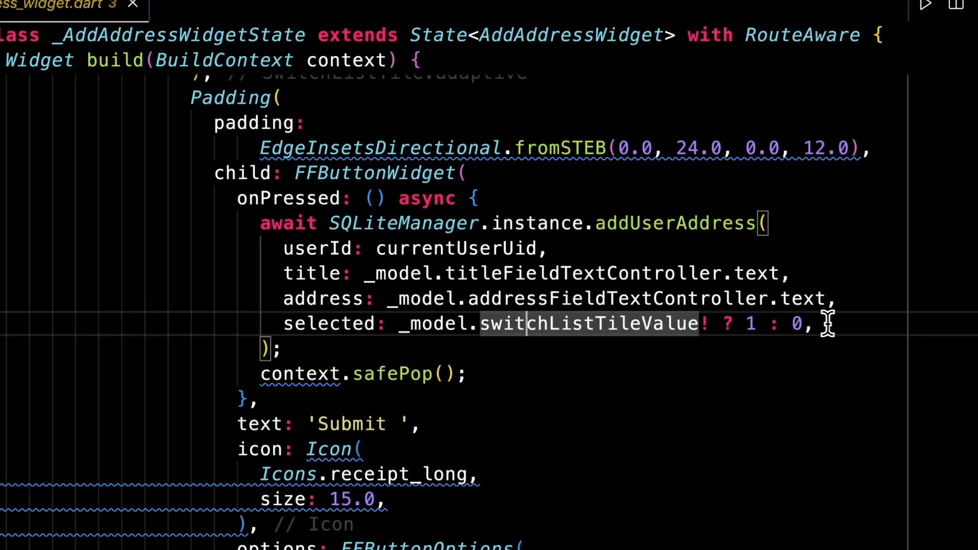
pyautogui.moveTo(595, 326)
pyautogui.click(751, 324)
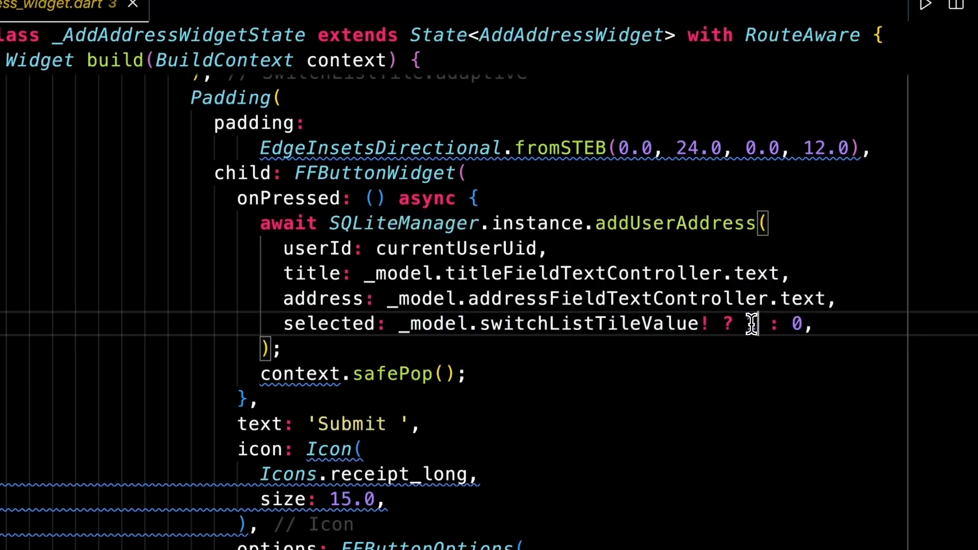
pyautogui.click(796, 324)
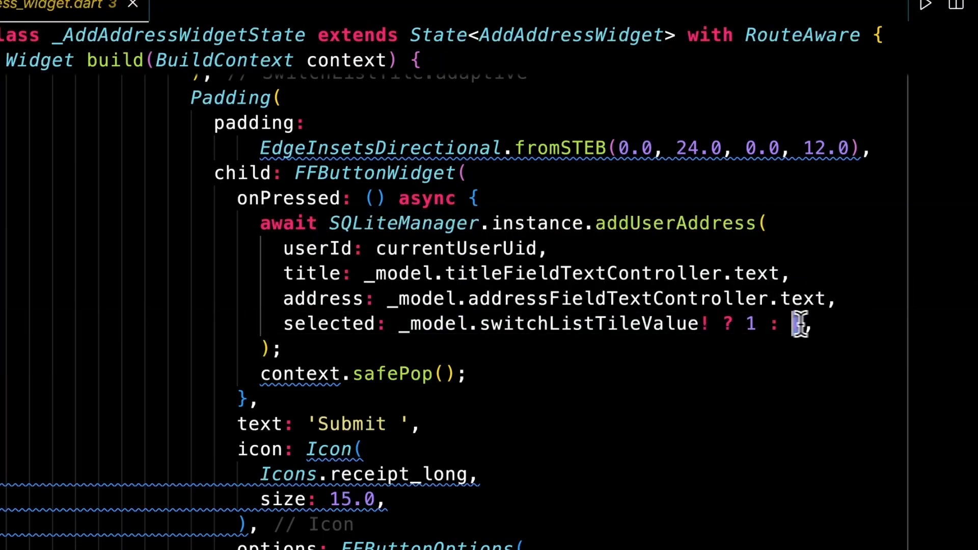
pyautogui.click(842, 326)
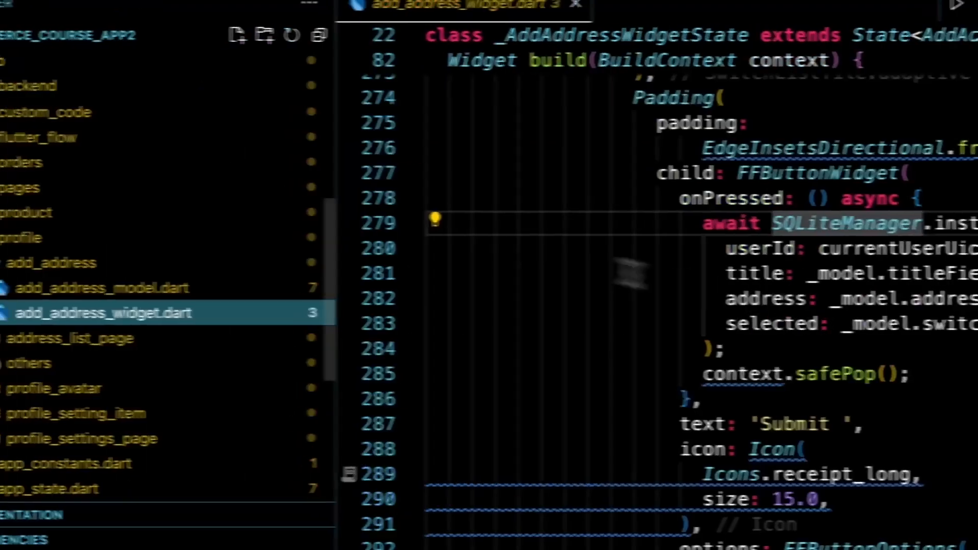
# Open address_list_page_widget.dart from the profile/address_list_page folder.
pyautogui.click(168, 341)
pyautogui.scroll(-3, 193, 346)
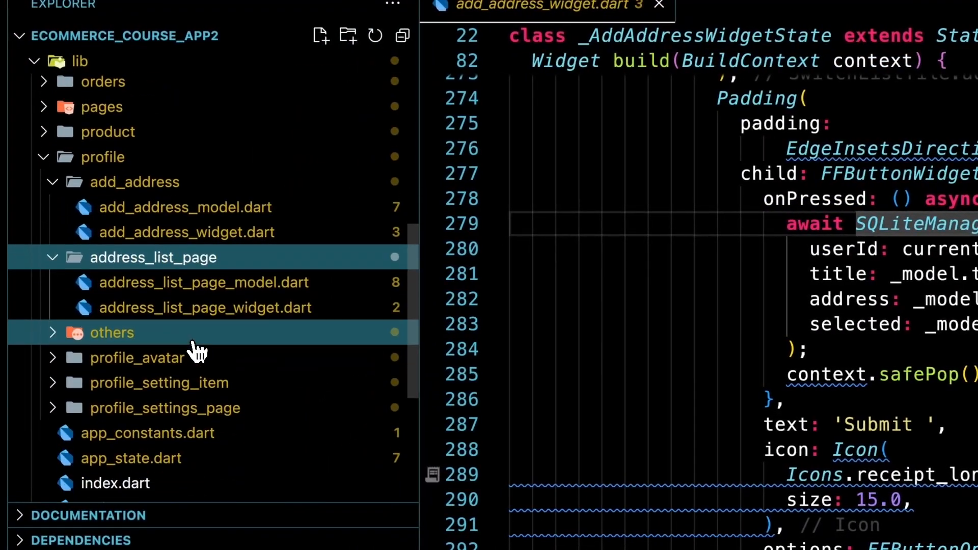
pyautogui.click(226, 311)
pyautogui.scroll(-10, 698, 338)
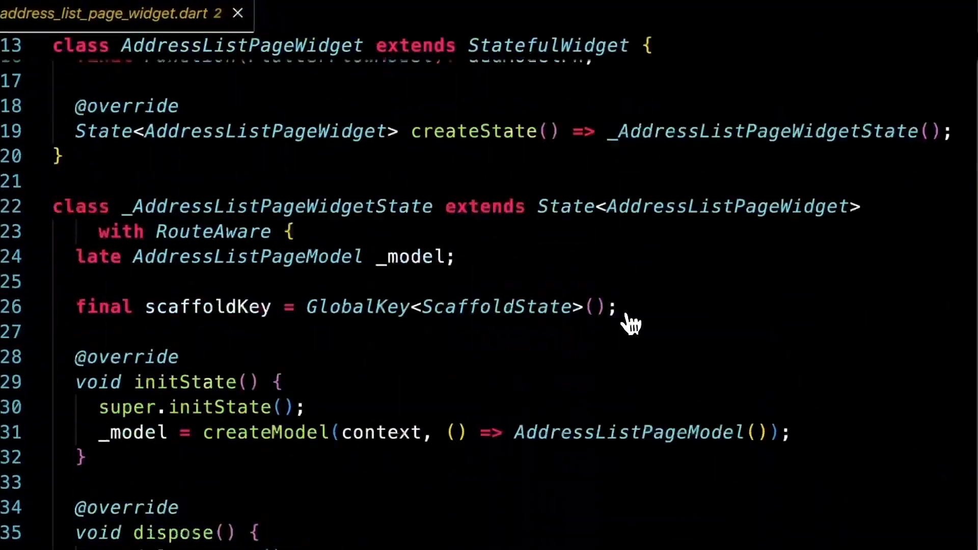
# Search the file for "listview" and review the builder code above the listViewAllUserAddressesRowList assignment.
pyautogui.press('super+f')
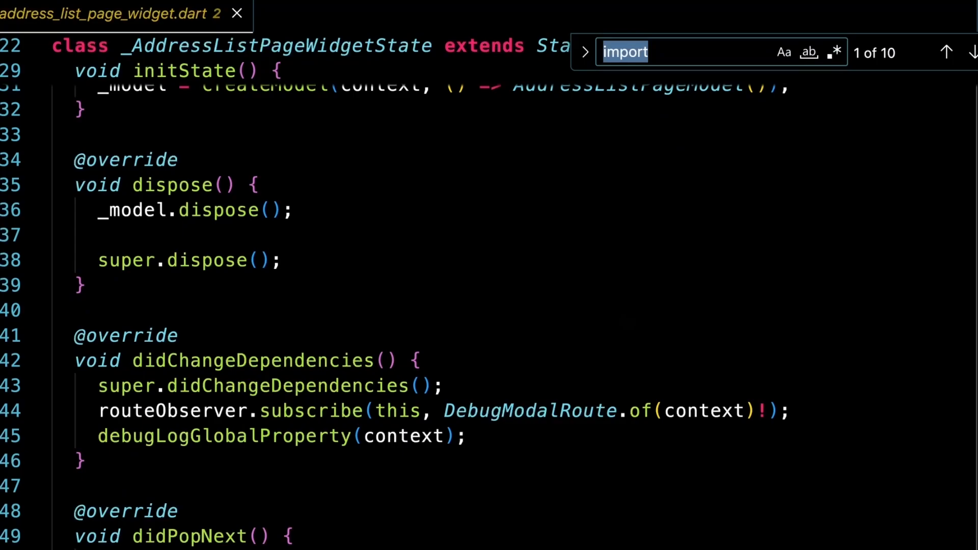
pyautogui.write('ils')
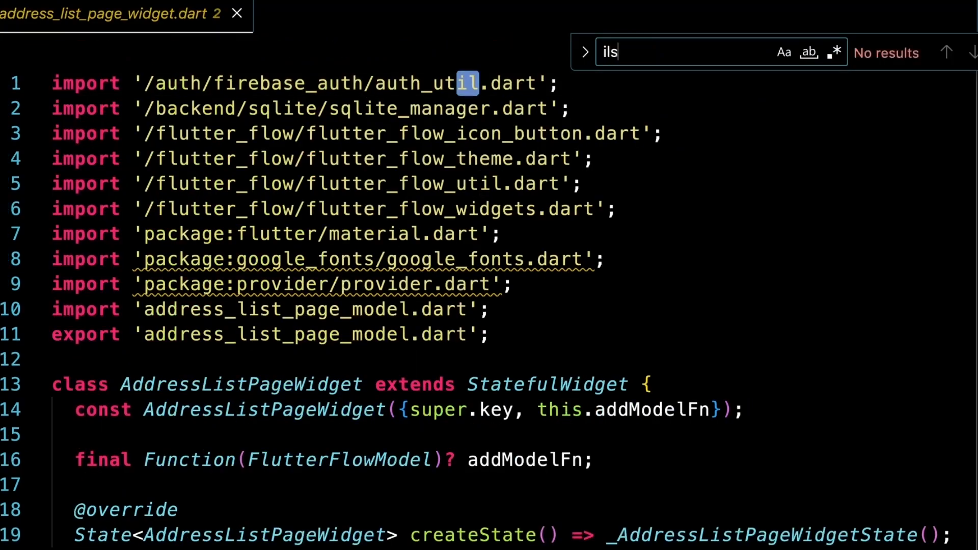
pyautogui.write('listview')
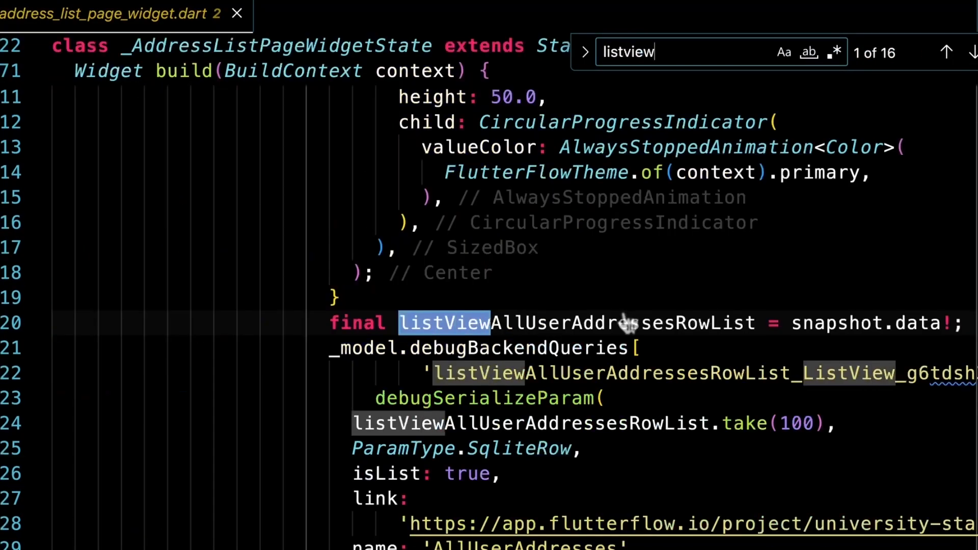
pyautogui.scroll(5, 359, 269)
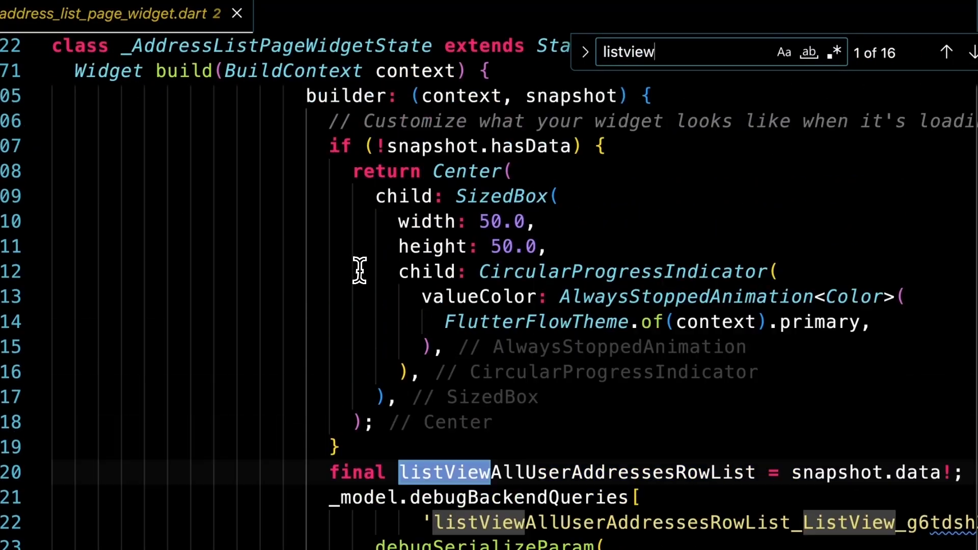
# Examine the FutureBuilder of AllUserAddressesRow items and the SQLiteManager allUserAddresses call used as its future.
pyautogui.click(264, 214)
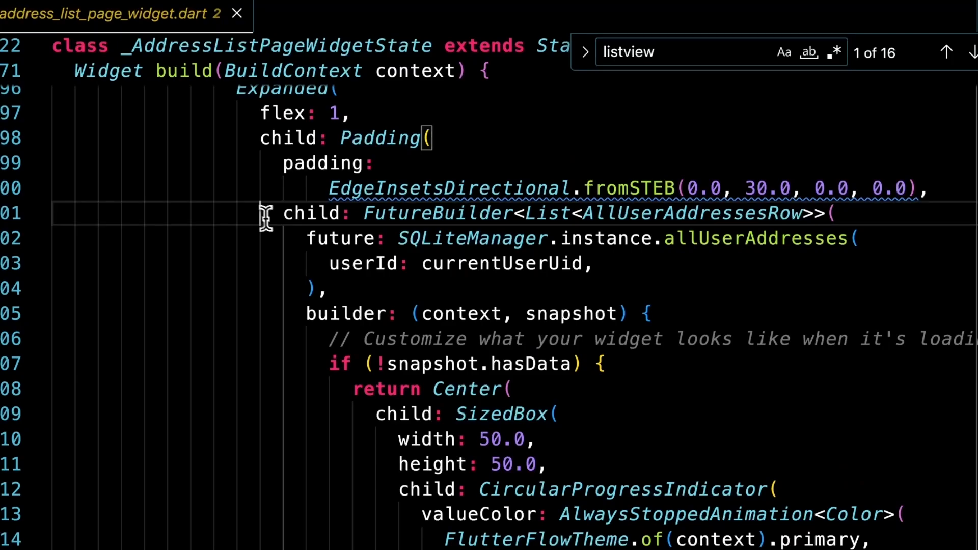
pyautogui.scroll(1, 271, 217)
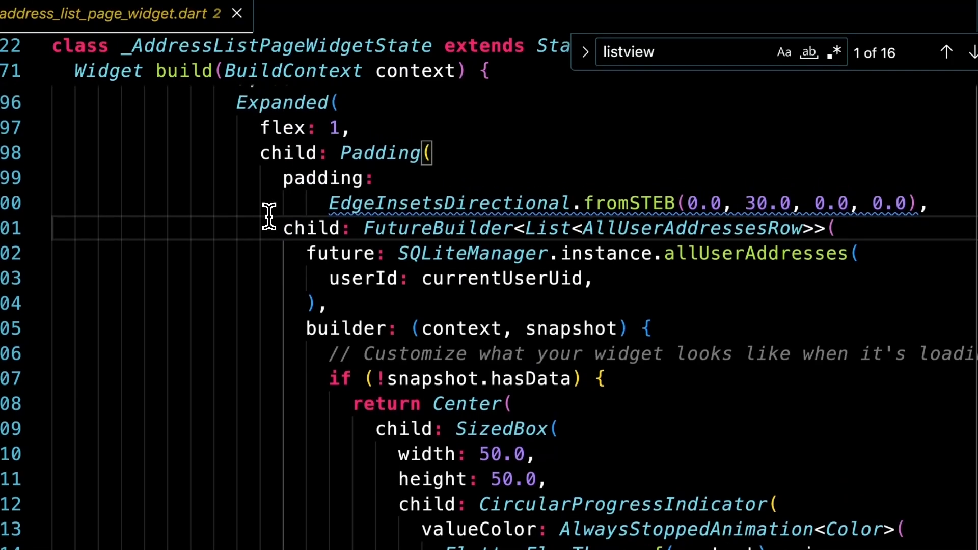
pyautogui.scroll(-2, 271, 216)
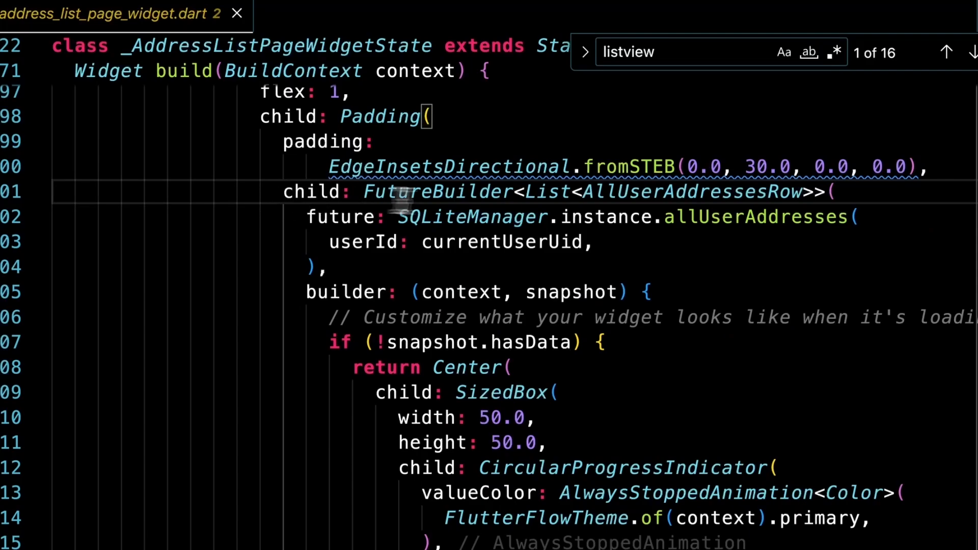
pyautogui.click(845, 191)
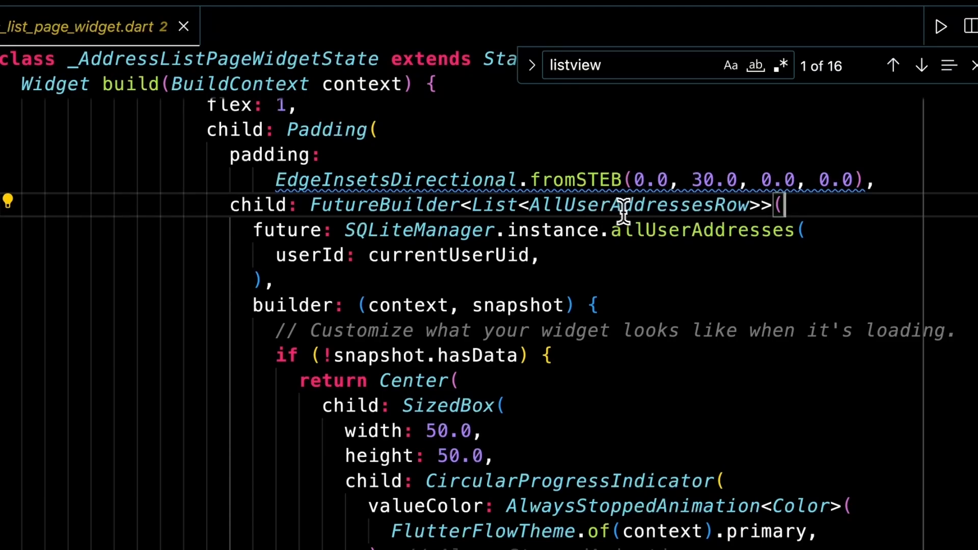
pyautogui.moveTo(639, 213)
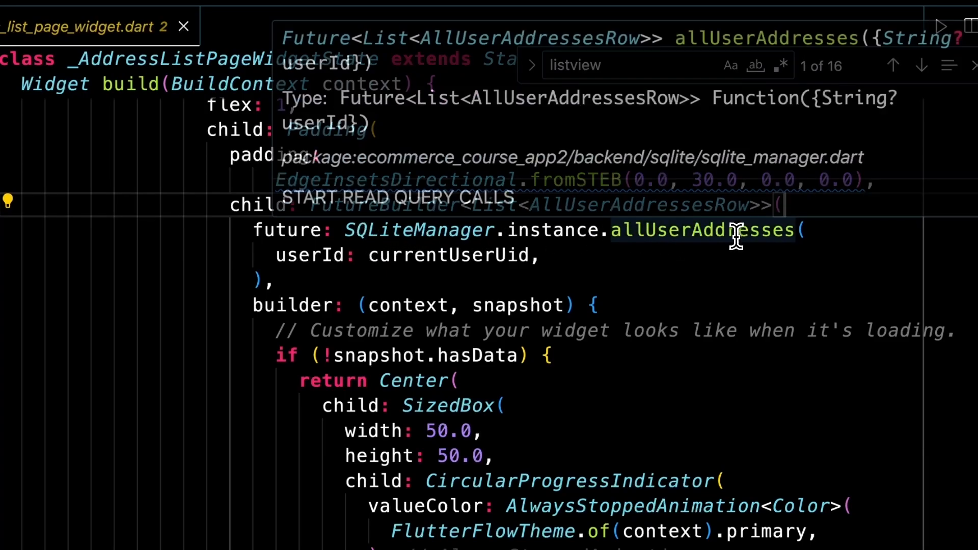
pyautogui.click(645, 232)
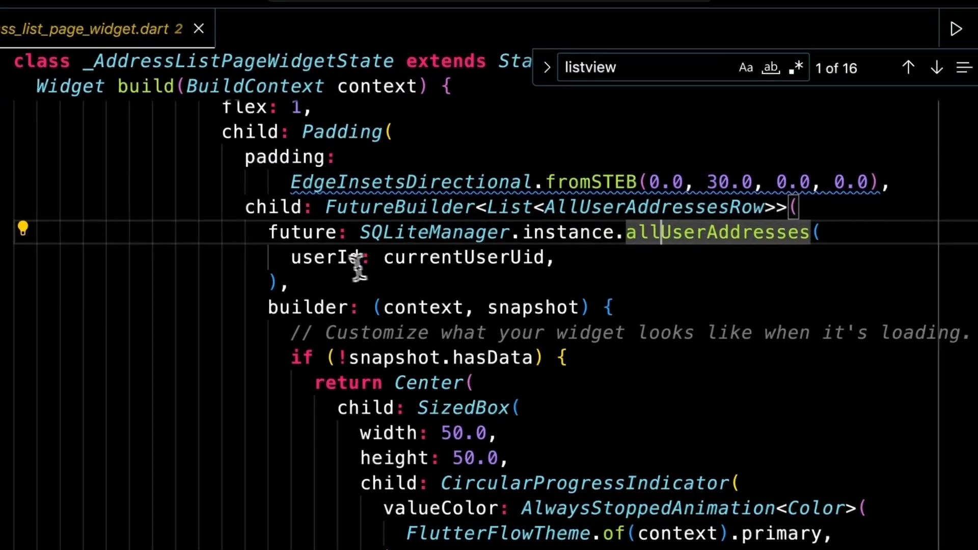
# Review the userId argument of allUserAddresses, supplied by currentUserUid, and the start of the builder callback below it.
pyautogui.click(339, 261)
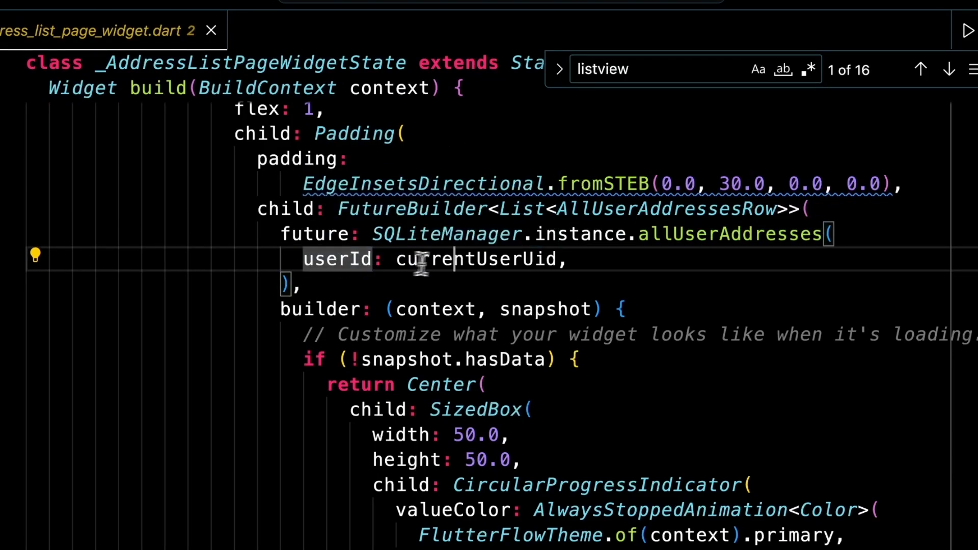
pyautogui.click(473, 265)
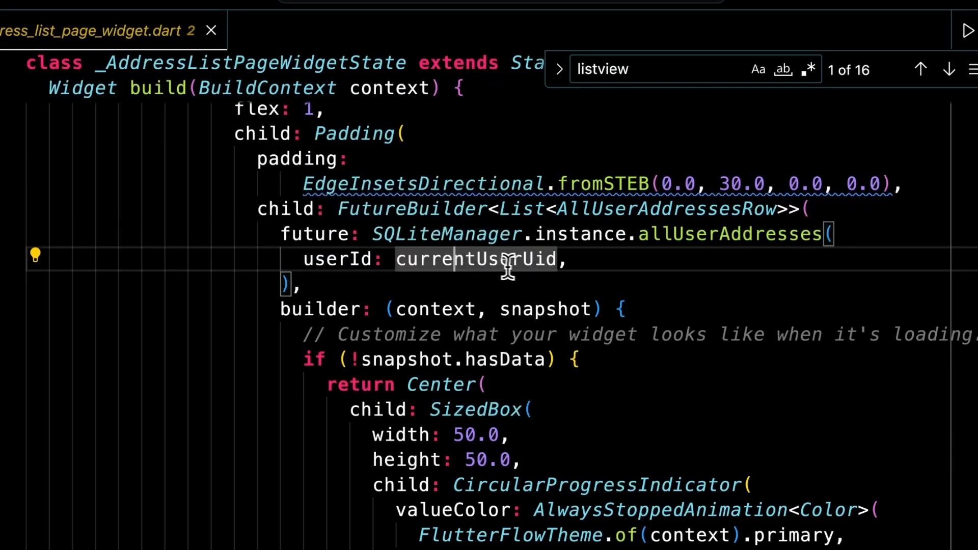
pyautogui.click(596, 266)
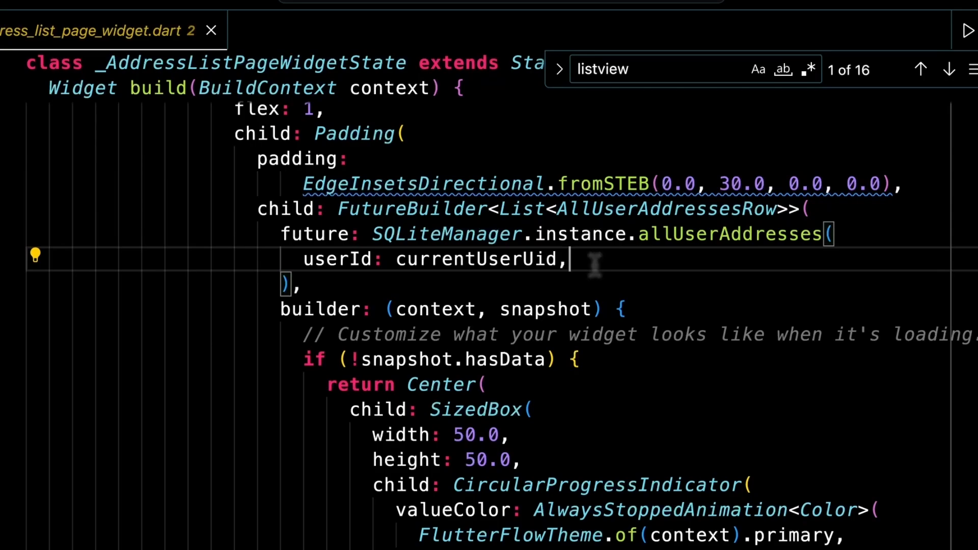
pyautogui.scroll(-2, 595, 265)
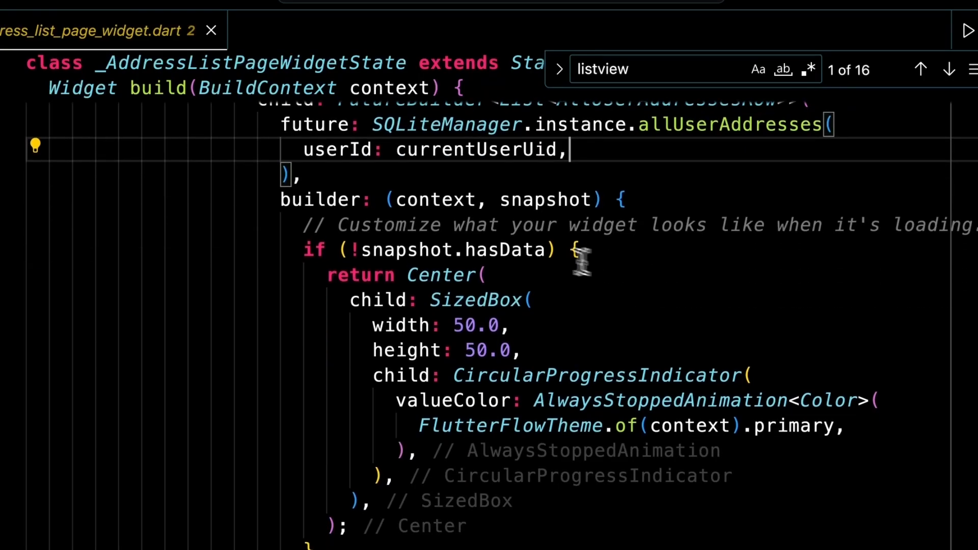
pyautogui.scroll(1, 445, 164)
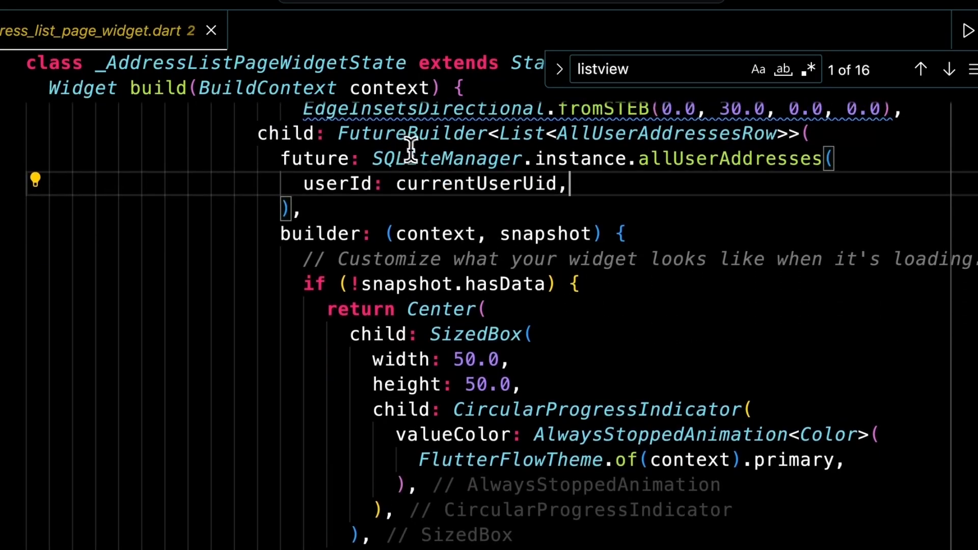
pyautogui.scroll(-2, 379, 191)
pyautogui.scroll(2, 389, 212)
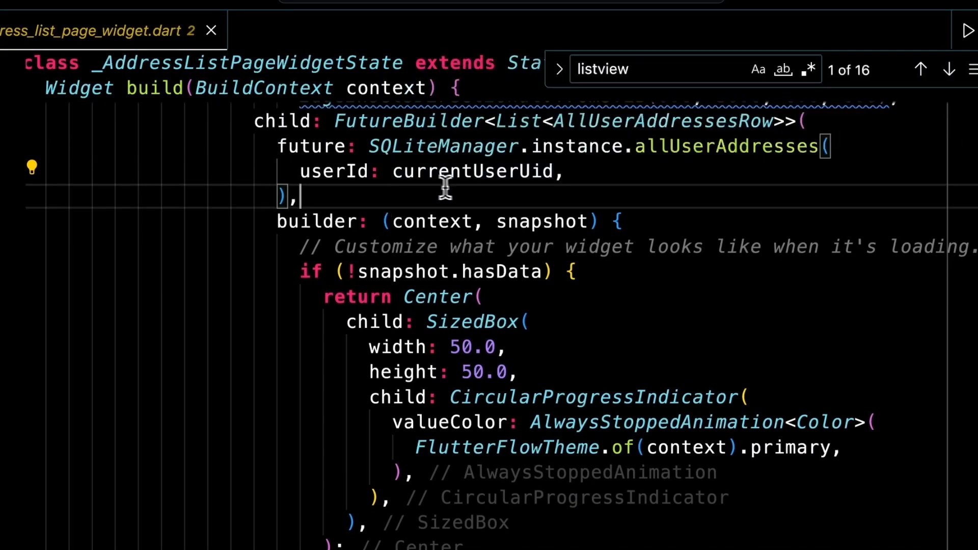
pyautogui.click(462, 189)
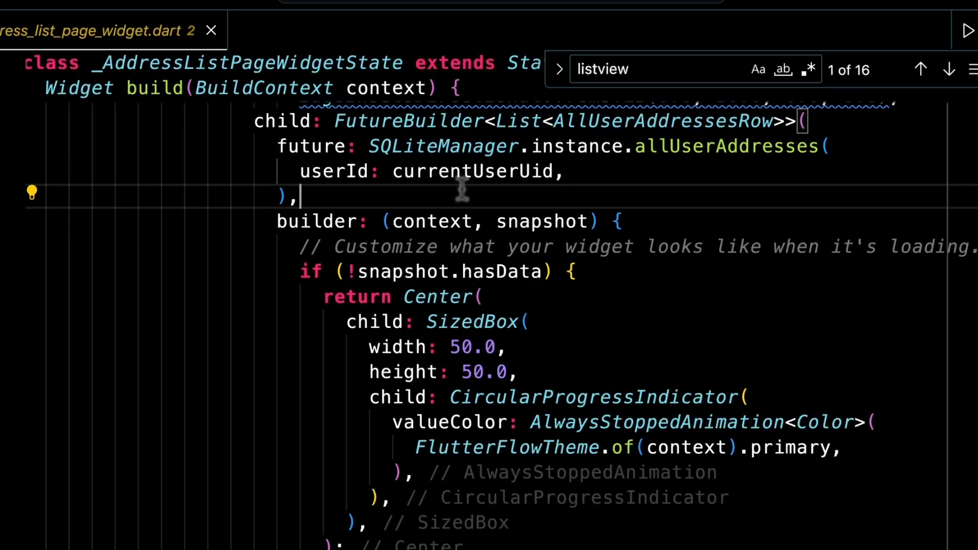
# Review how snapshot.data is assigned to listViewAllUserAddressesRowList and used by the ListView.separated item count and item builder.
pyautogui.scroll(-3, 460, 189)
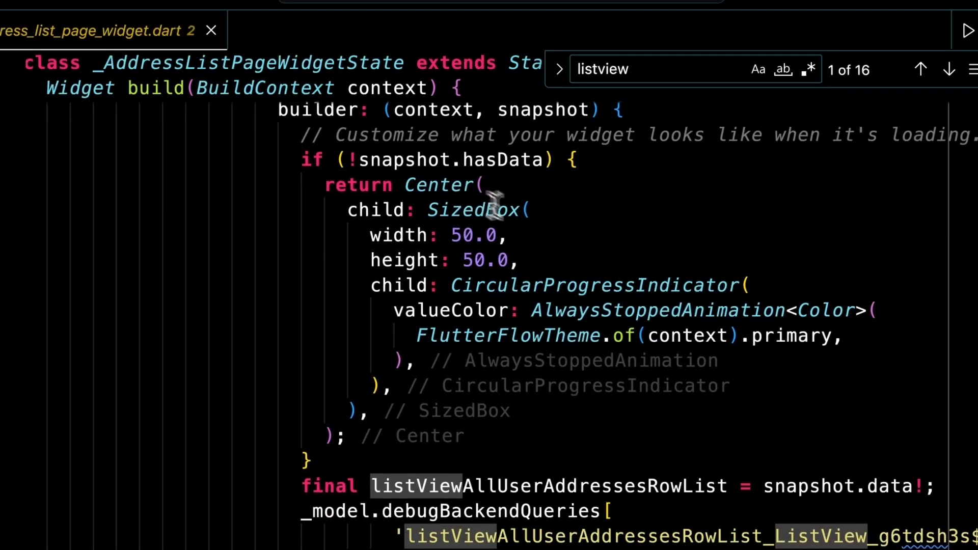
pyautogui.scroll(-7, 548, 202)
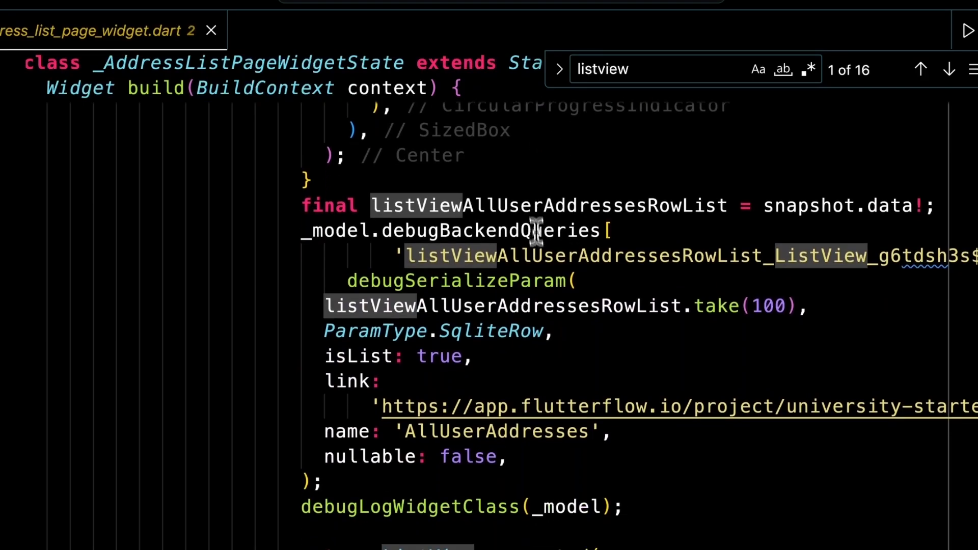
pyautogui.click(753, 206)
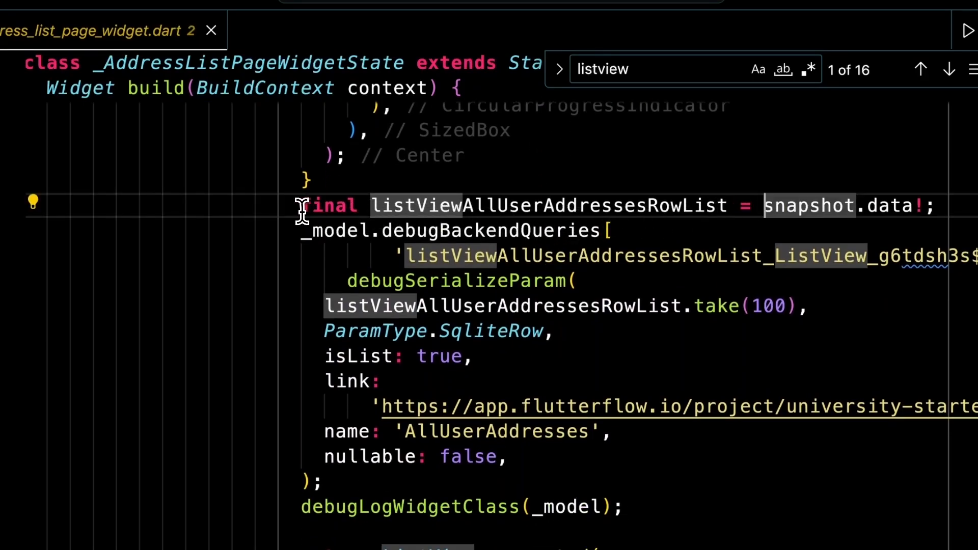
pyautogui.scroll(-2, 302, 210)
pyautogui.scroll(-6, 302, 209)
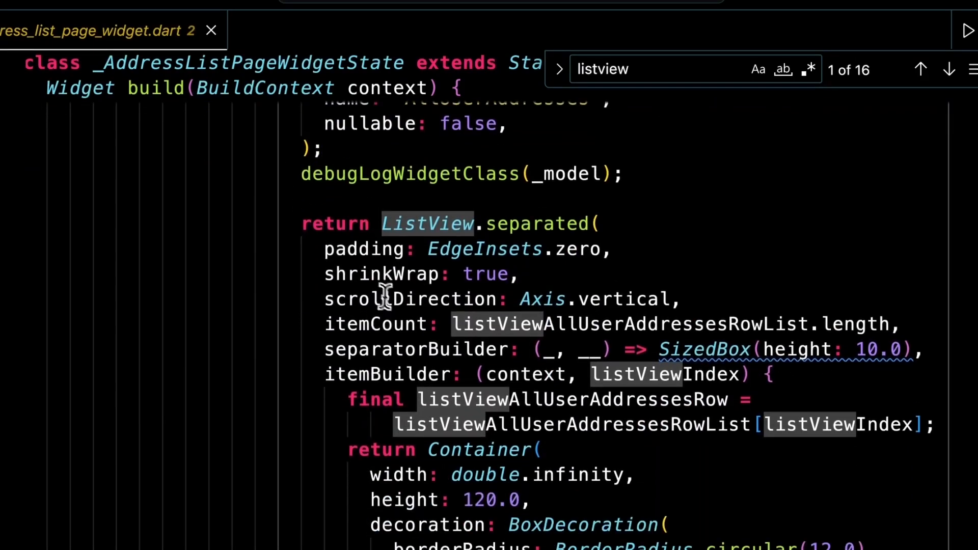
pyautogui.scroll(-4, 384, 295)
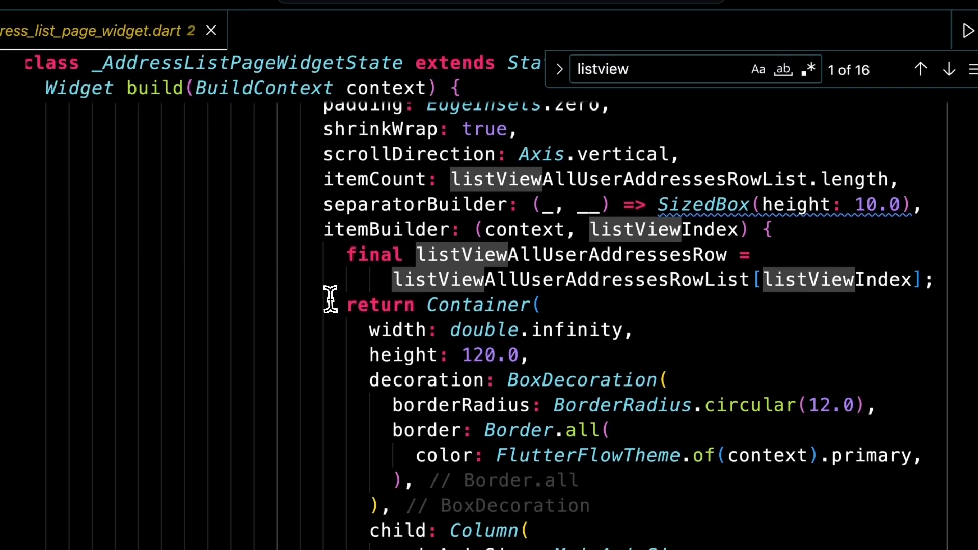
pyautogui.scroll(-2, 587, 255)
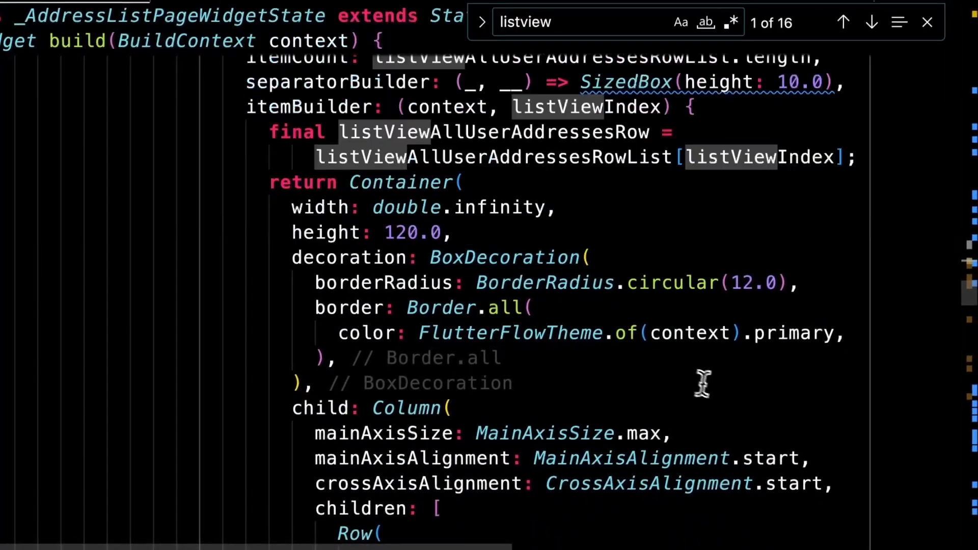
# Trace listViewAllUserAddressesRow from the item builder to the Text widget that displays its title with the 'Unknown' default.
pyautogui.click(842, 334)
pyautogui.scroll(-4, 835, 342)
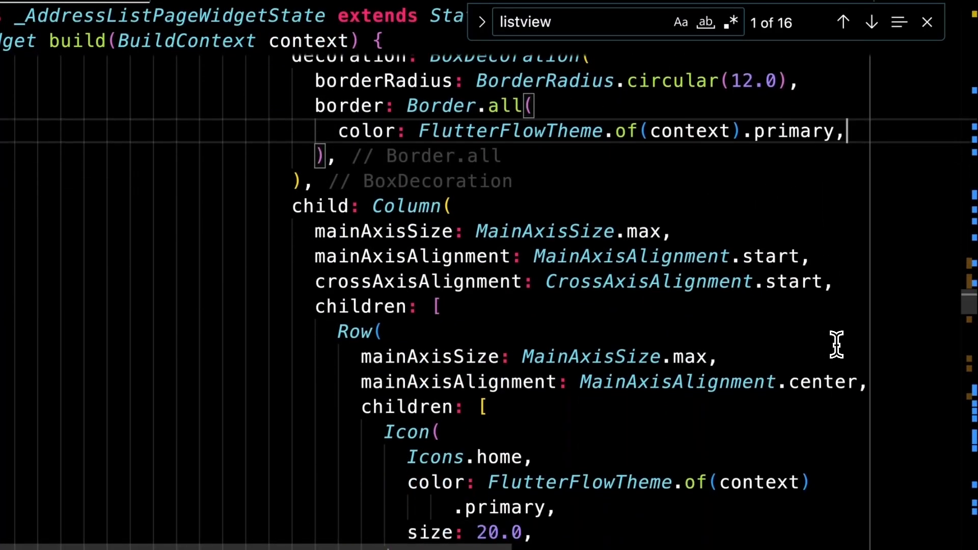
pyautogui.scroll(-5, 837, 344)
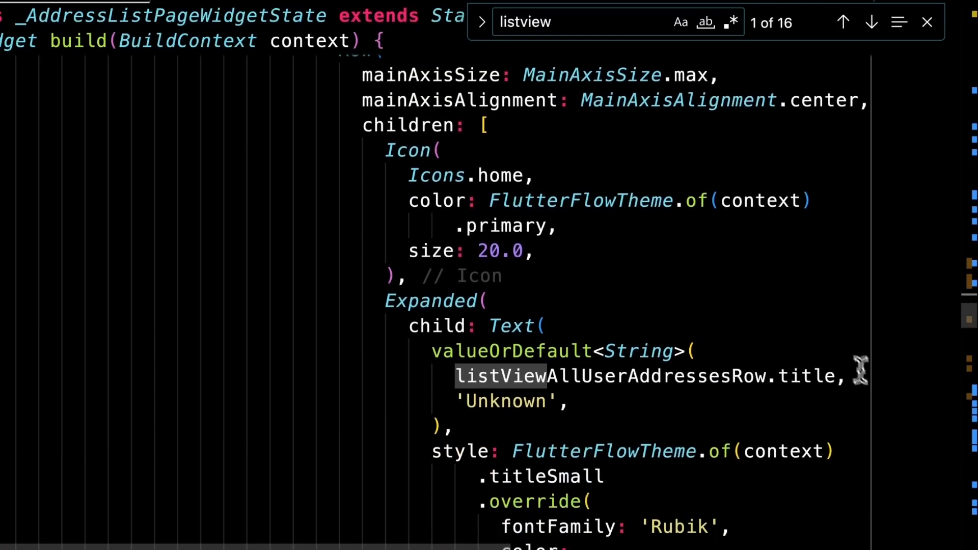
pyautogui.scroll(8, 856, 375)
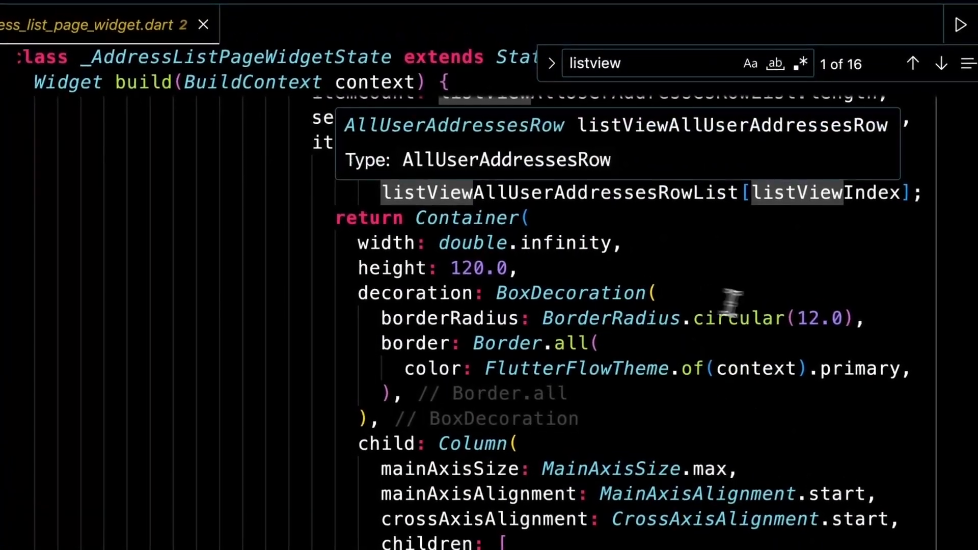
pyautogui.scroll(-10, 731, 303)
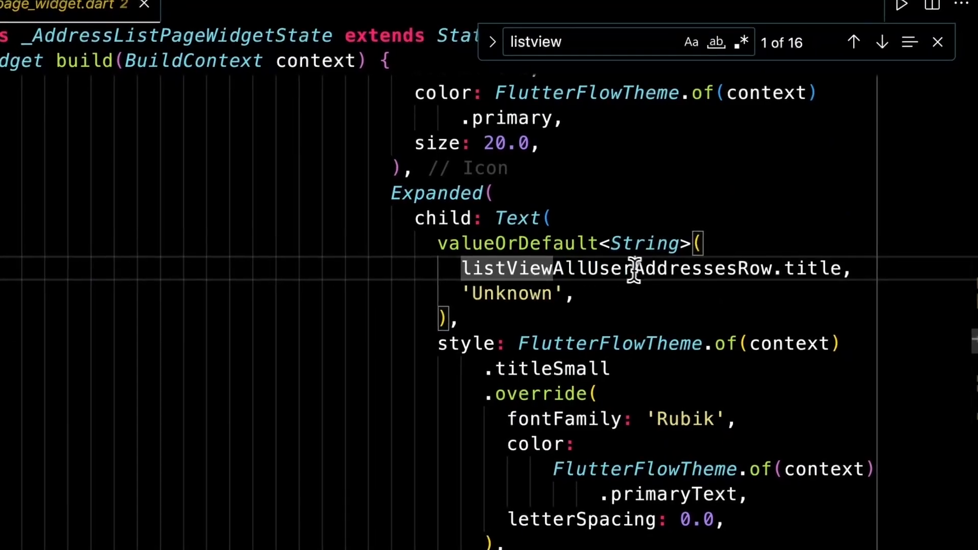
pyautogui.moveTo(857, 271); pyautogui.dragTo(451, 269)
pyautogui.click(880, 274)
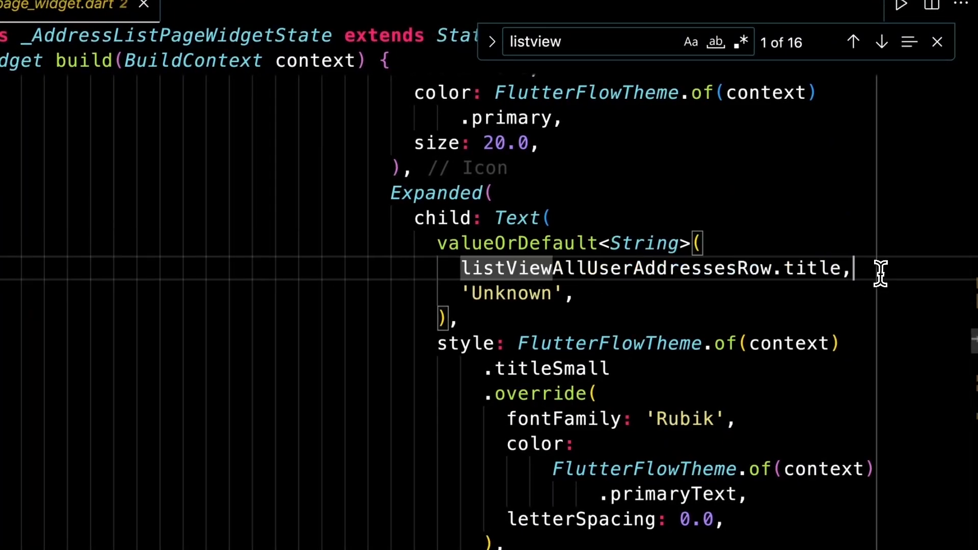